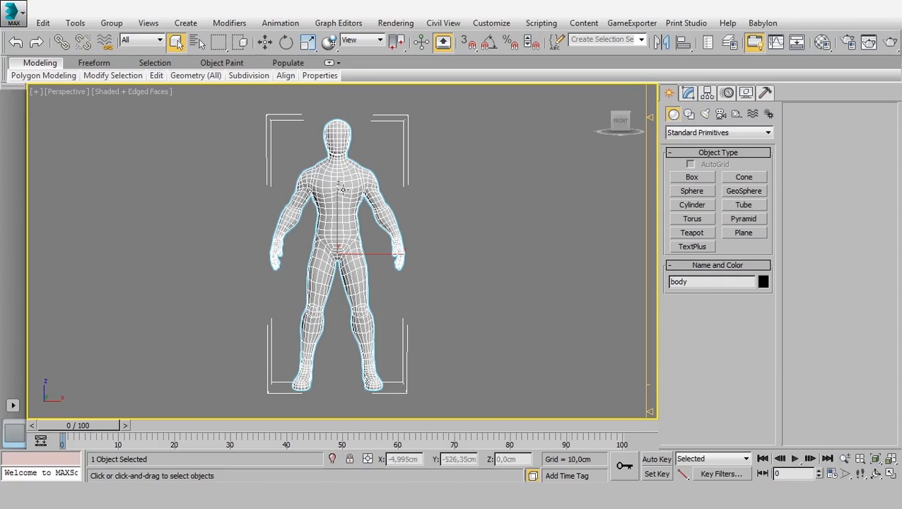
Add an Unwrap UVW modifier to the body and open its UV editor
click(689, 95)
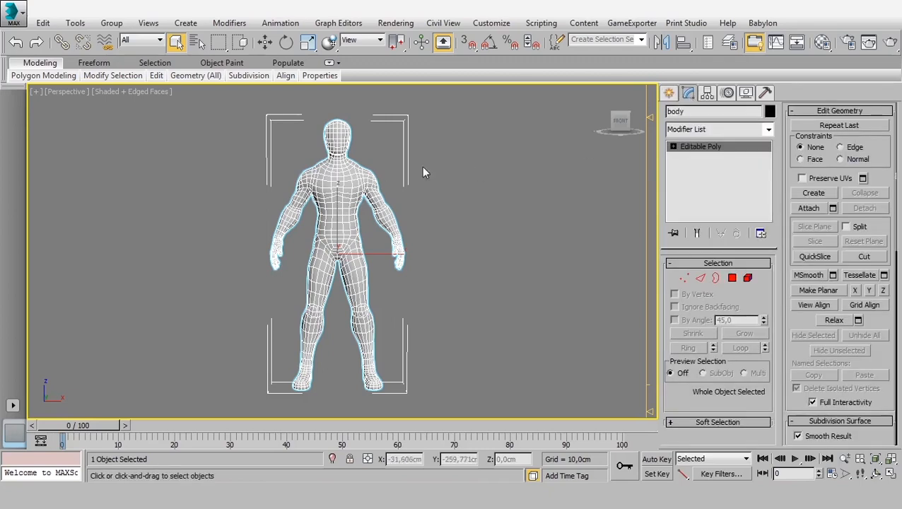
click(766, 131)
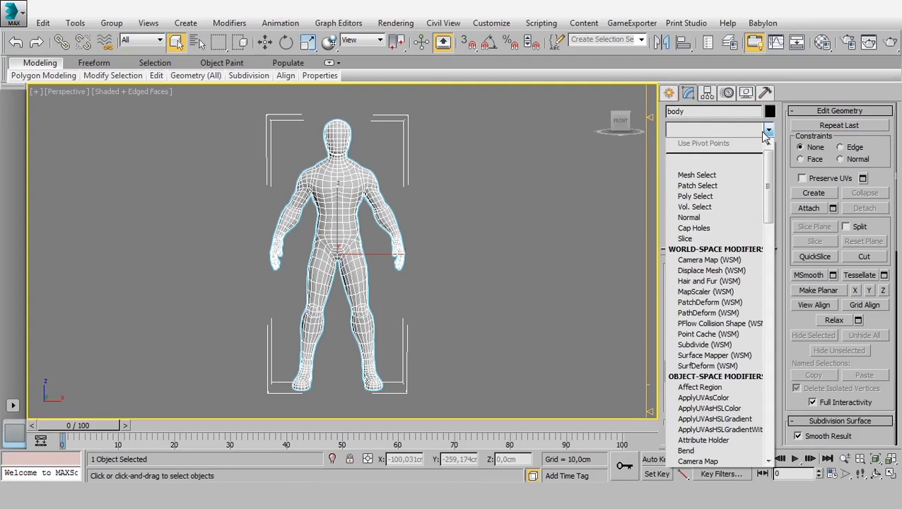
key(u)
key(Return)
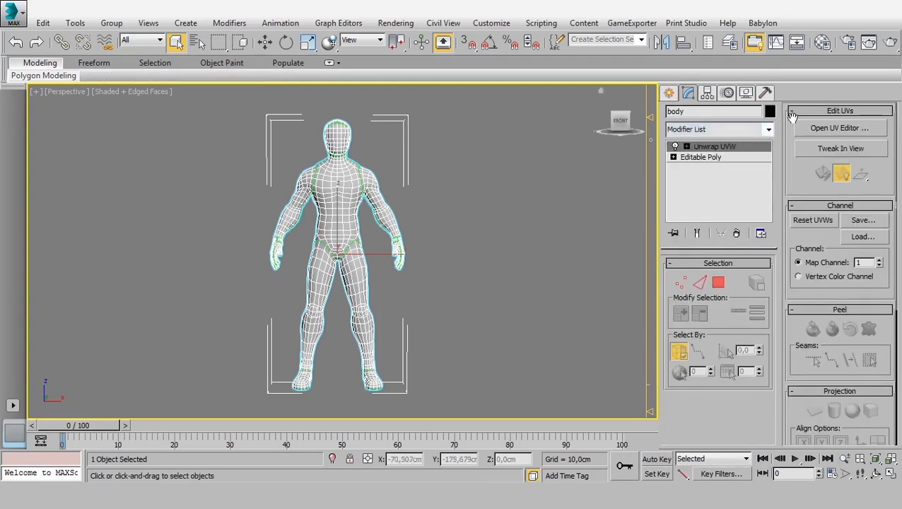
click(826, 129)
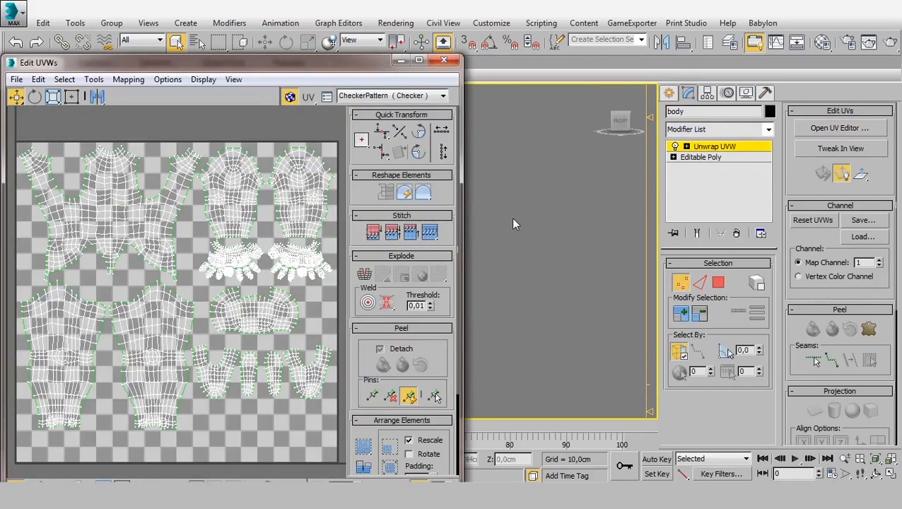
Examine the body's UV layout by selecting all its UV vertices, and compare the islands with the green seams on the model
middle_drag(519, 228, 723, 233)
click(205, 228)
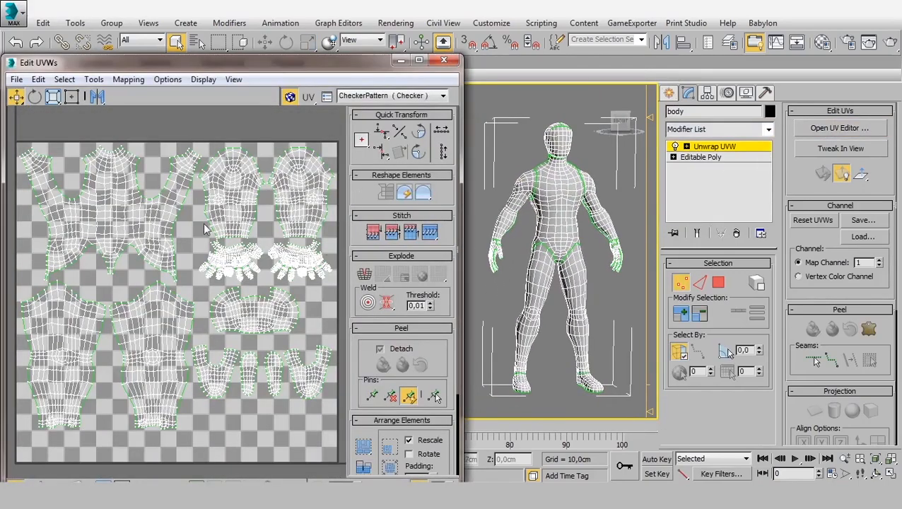
scroll(244, 253, down, 4)
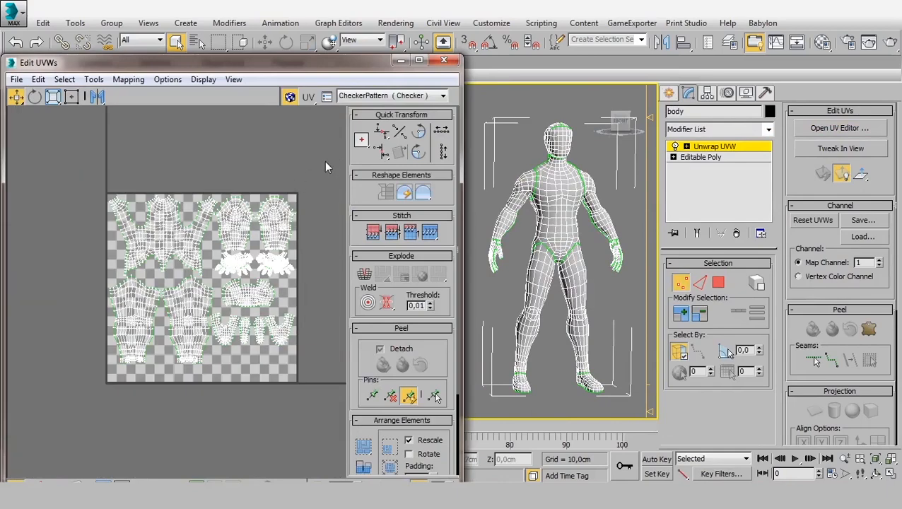
drag(327, 166, 3, 452)
scroll(191, 320, up, 2)
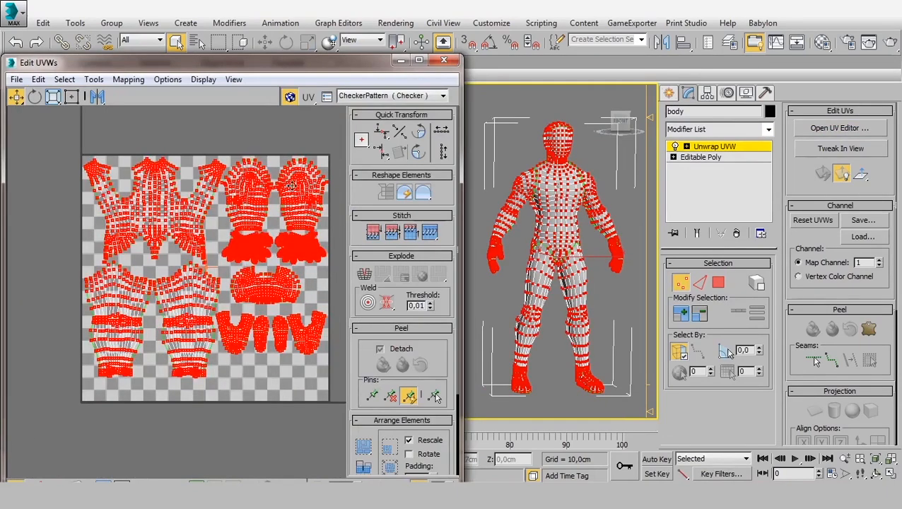
scroll(283, 214, up, 2)
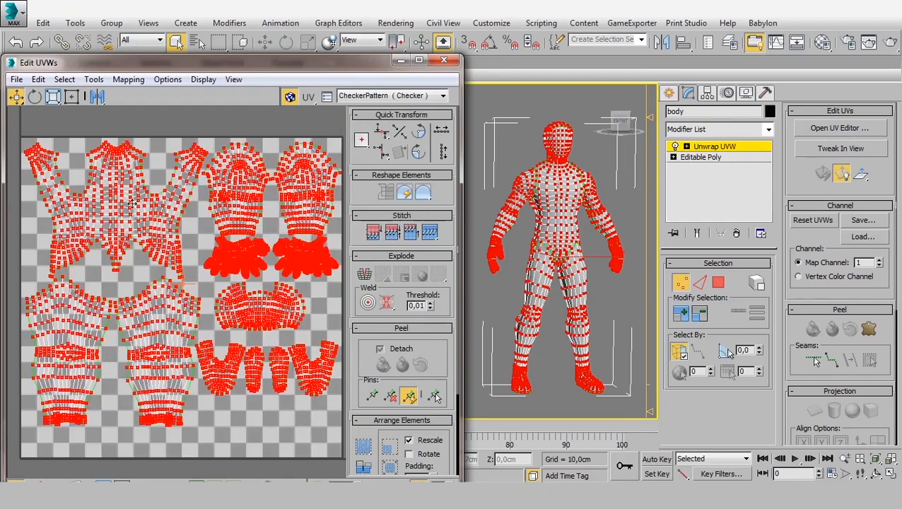
click(528, 237)
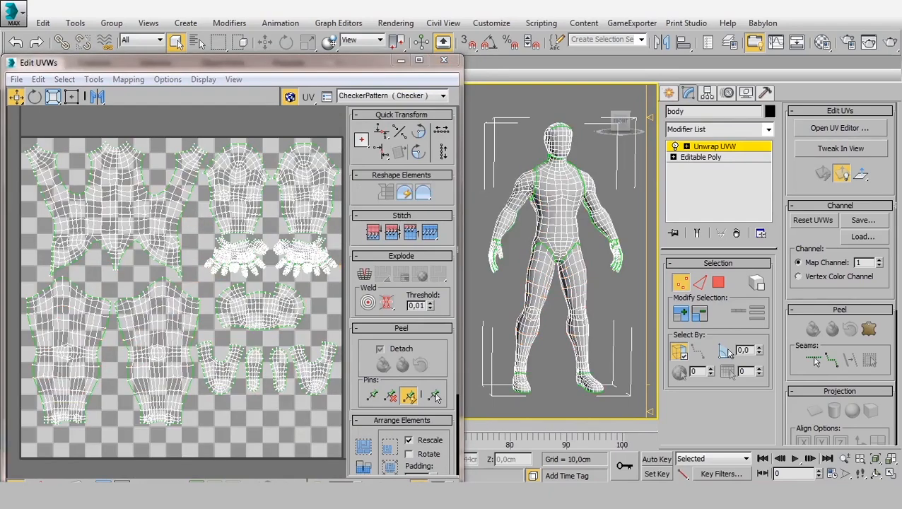
scroll(541, 173, up, 5)
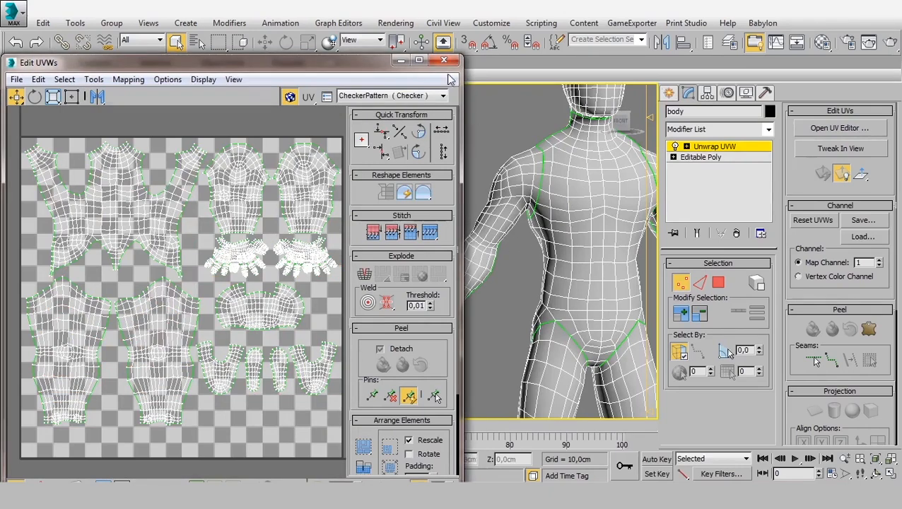
Leave the body's UV editing, then unhide the Cylinder002 hand in the Scene Explorer and select it
click(401, 61)
click(714, 146)
click(729, 43)
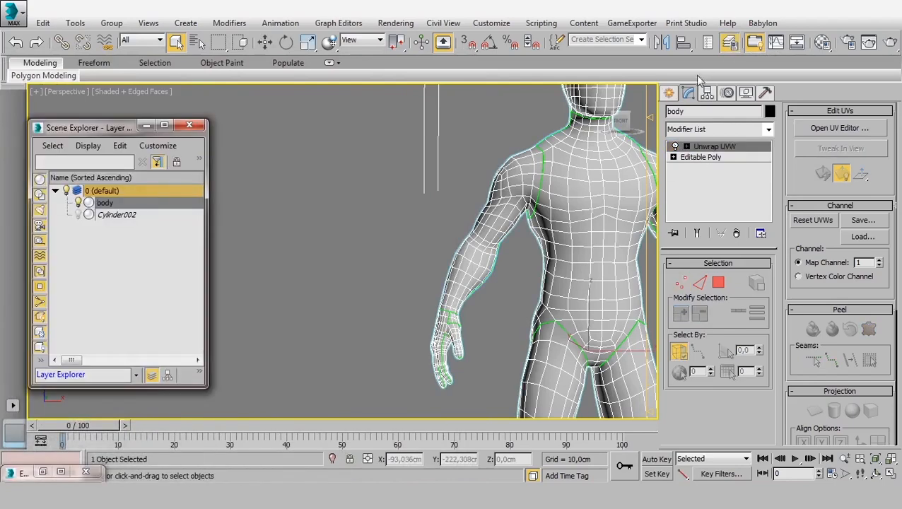
click(77, 214)
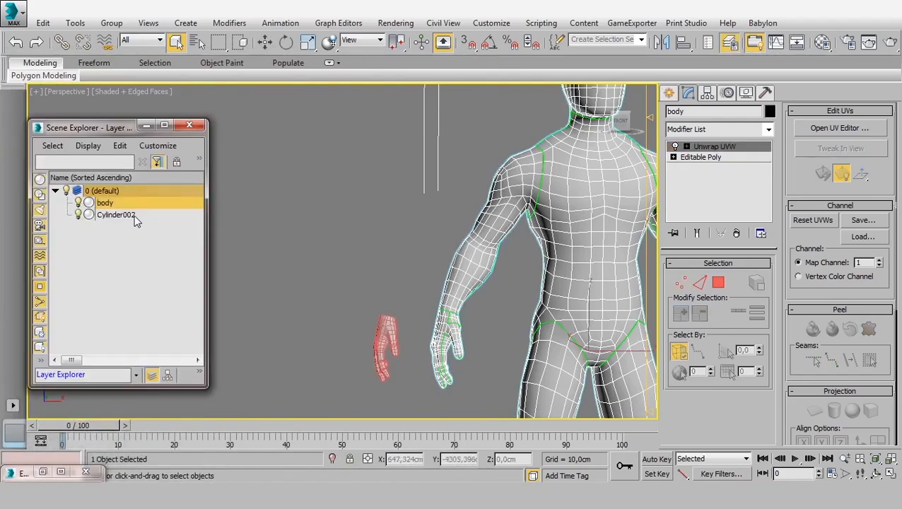
click(133, 216)
scroll(371, 365, up, 3)
scroll(368, 364, up, 3)
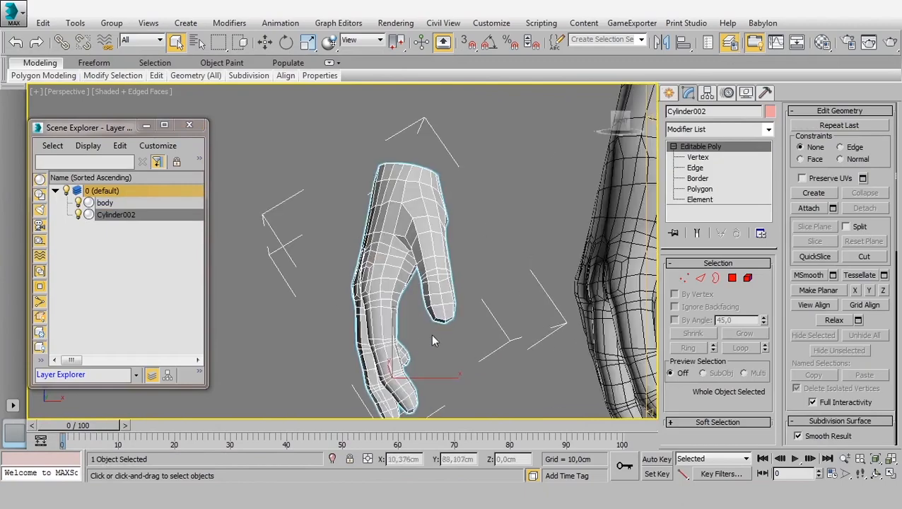
Add an Unwrap UVW modifier to the Cylinder002 hand and open its UV editor
click(750, 131)
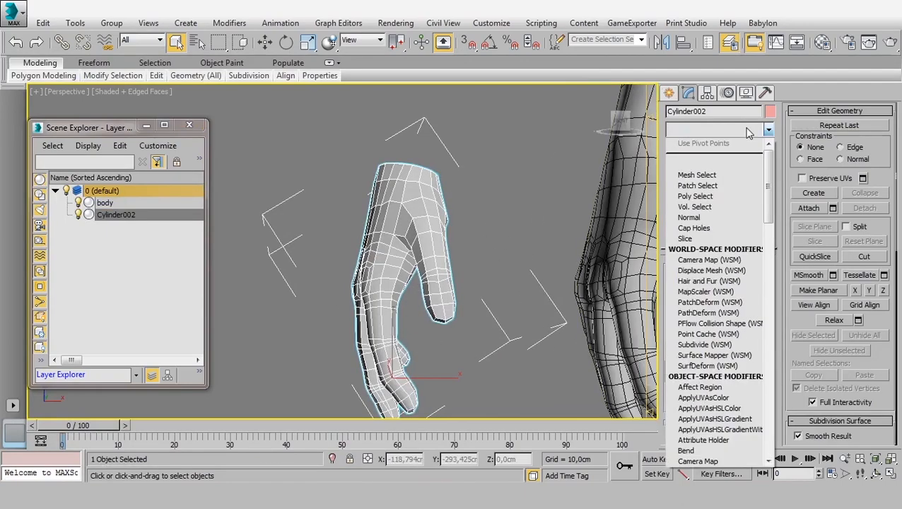
key(u)
key(Return)
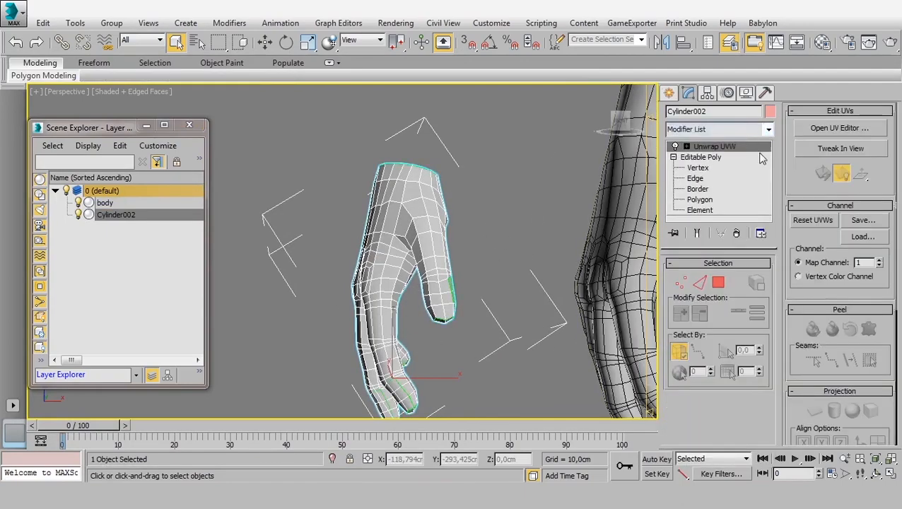
click(838, 128)
Inspect the hand's UV layout with all its UV vertices selected, then close the UV editor
scroll(256, 297, down, 3)
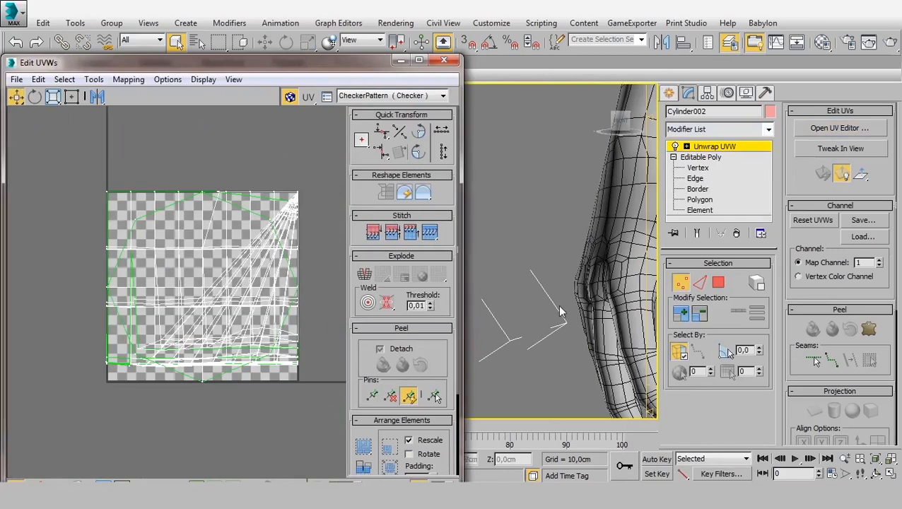
scroll(294, 268, down, 2)
drag(299, 128, 106, 314)
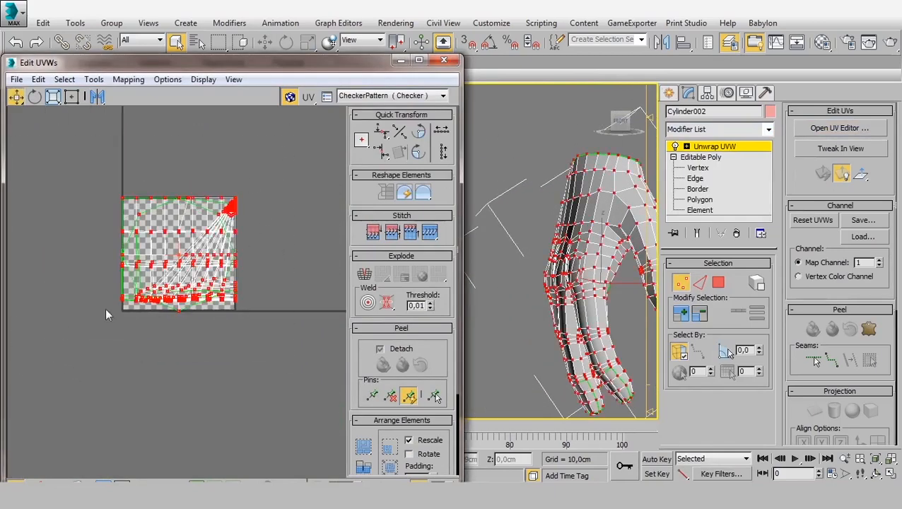
alt+middle_drag(619, 304, 570, 292)
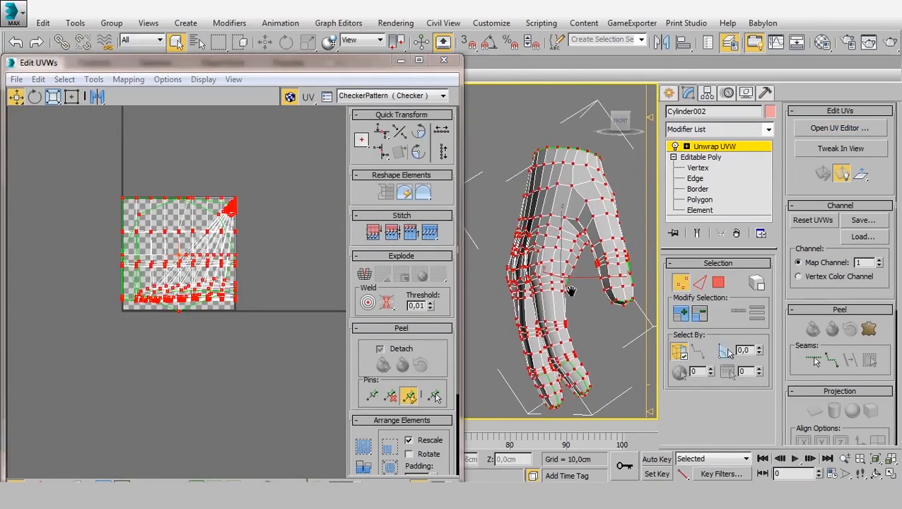
click(443, 60)
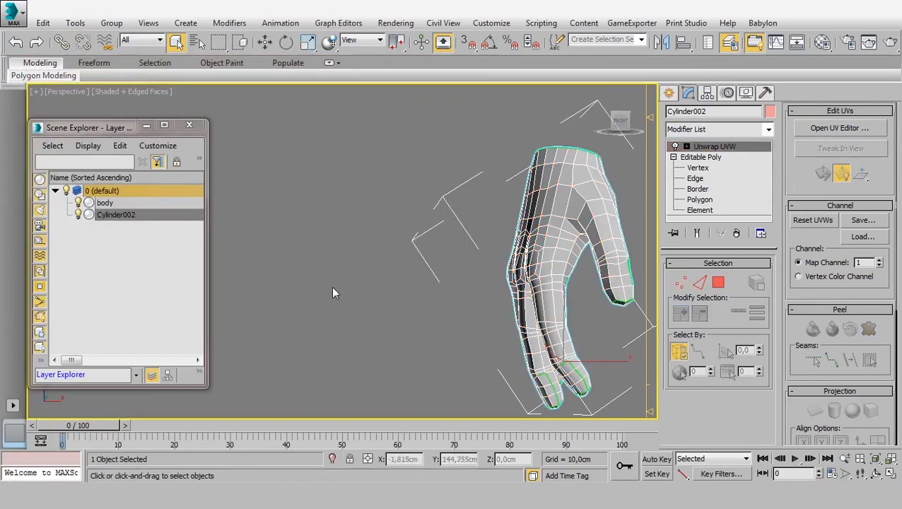
Load the UV-CHECKER-MAP image as a Bitmap in the diffuse slot of Material #0
click(333, 293)
key(m)
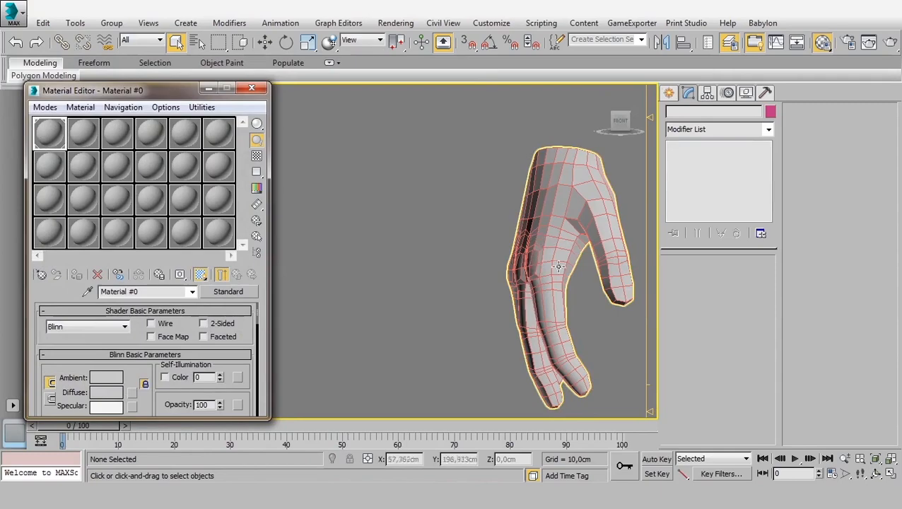
click(132, 392)
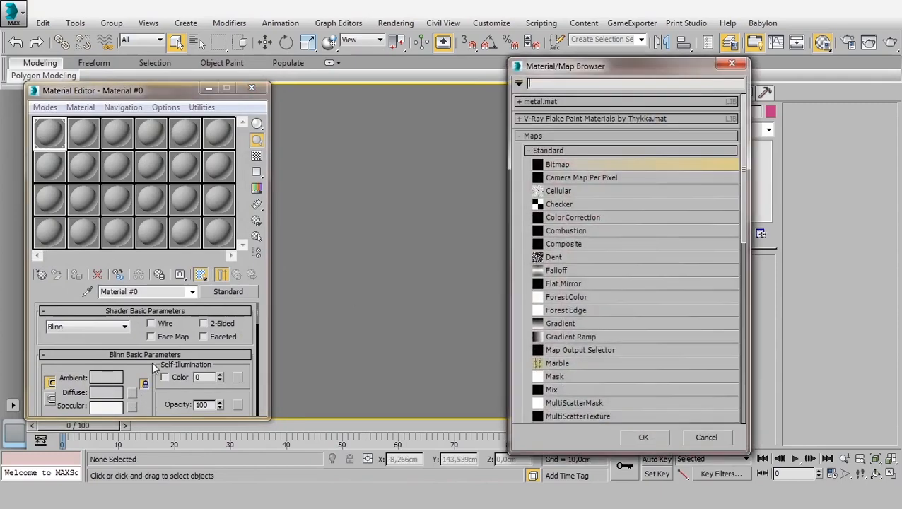
double_click(569, 165)
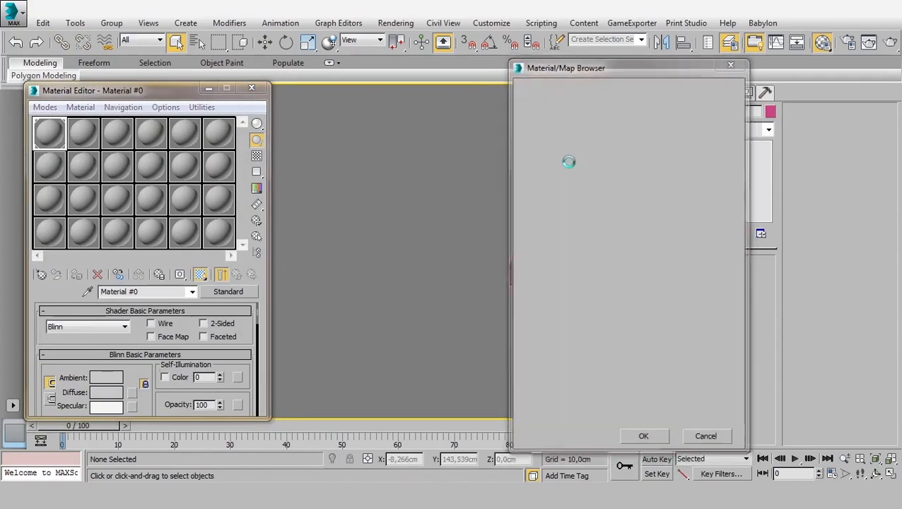
click(488, 122)
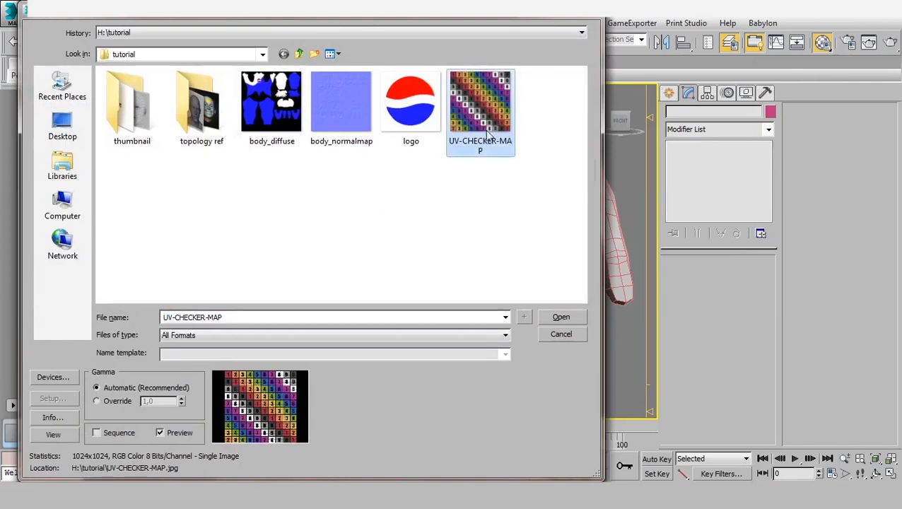
click(561, 318)
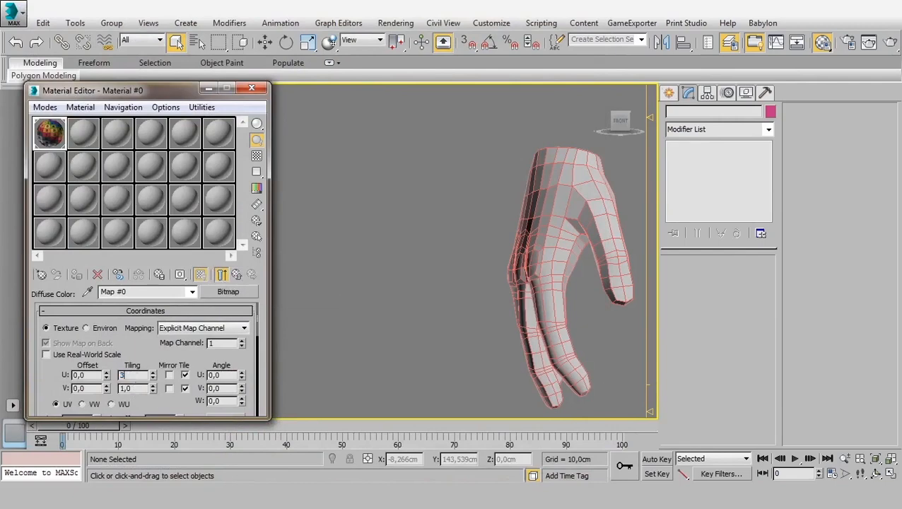
Set the checker bitmap's U and V tiling to 3
text(3)
key(Tab)
text(3)
key(Return)
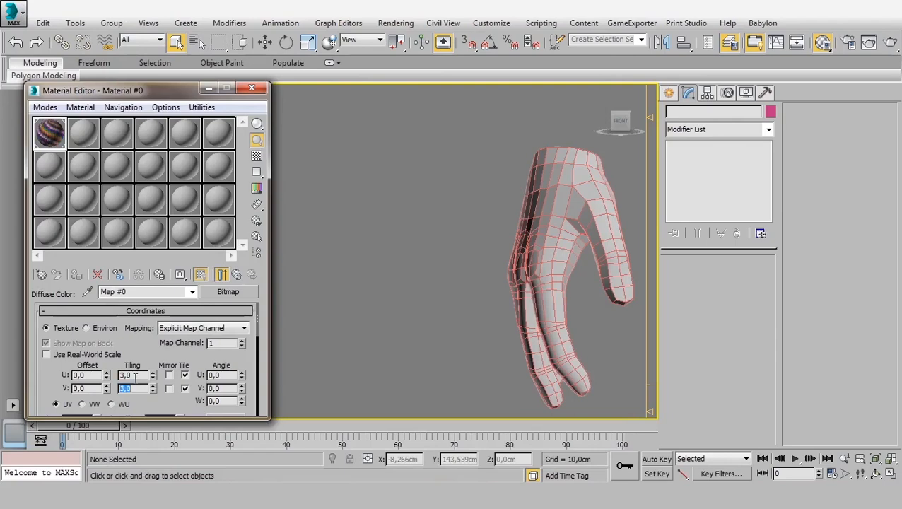
Go back to the parent Material #0 and switch its viewport display from realistic to shaded with the checker map
click(237, 275)
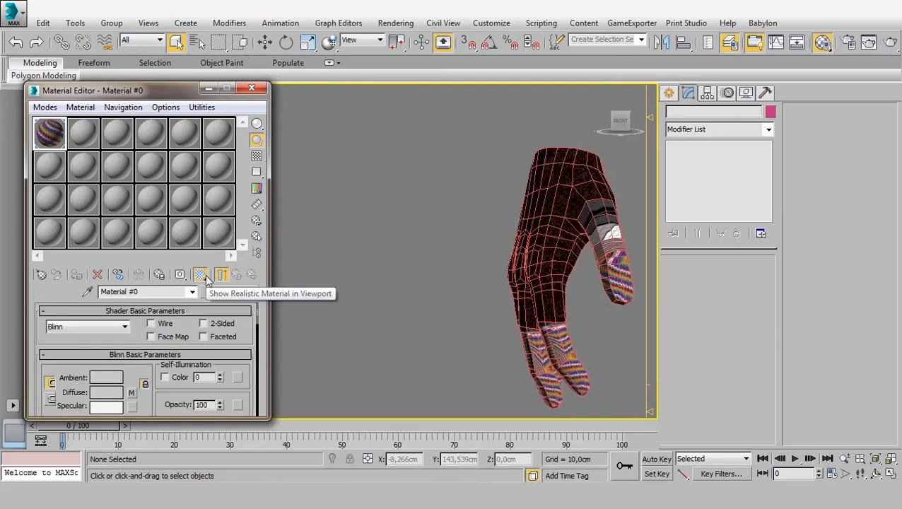
click(201, 276)
click(201, 276)
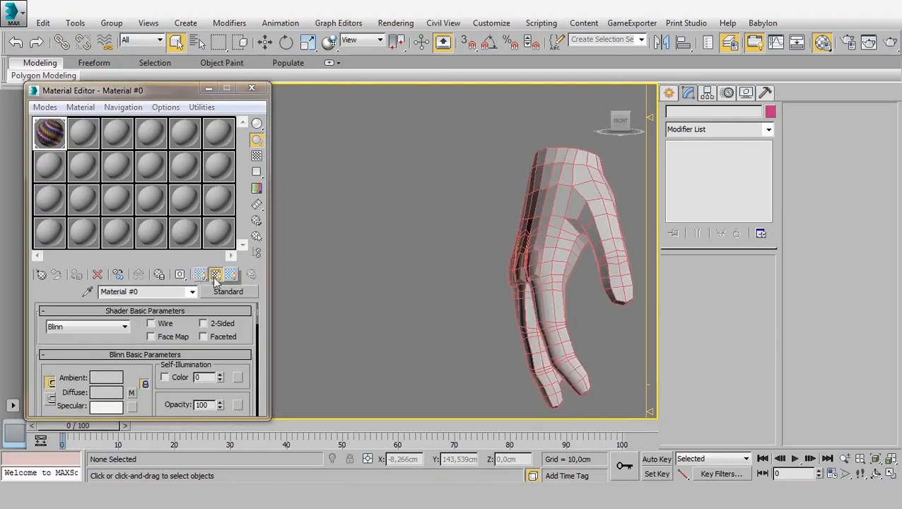
click(204, 275)
Compare how the checker map lies on the body's arm and on the separate hand
middle_drag(598, 284, 384, 332)
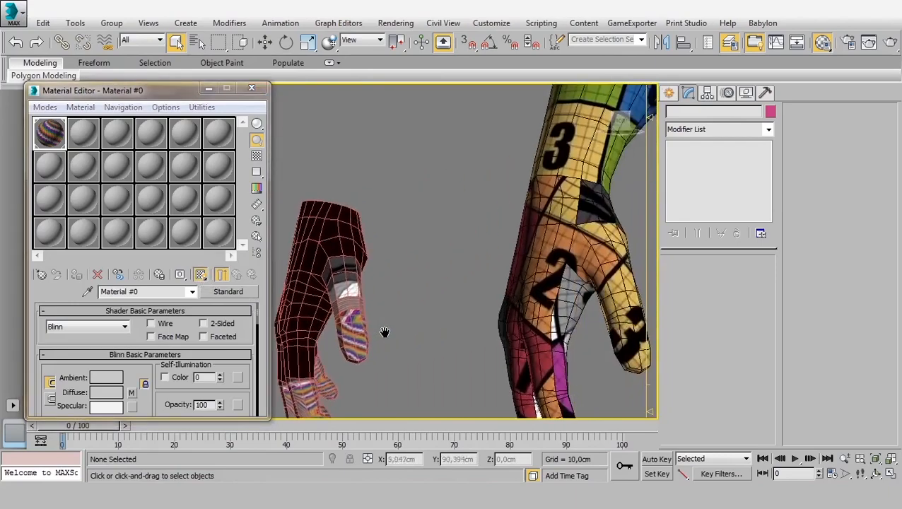
scroll(442, 258, down, 5)
middle_drag(554, 242, 378, 344)
alt+middle_drag(495, 212, 414, 178)
alt+middle_drag(482, 214, 506, 197)
alt+middle_drag(605, 302, 531, 286)
middle_drag(528, 412, 475, 296)
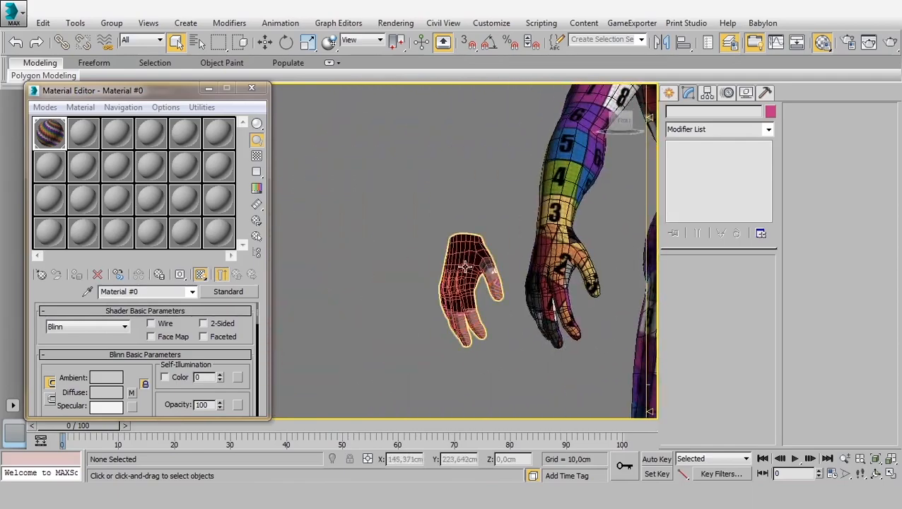
Select the separate hand and examine the checker pattern on its fingers and palm up close for stretching
click(459, 286)
key(z)
alt+middle_drag(473, 231, 508, 266)
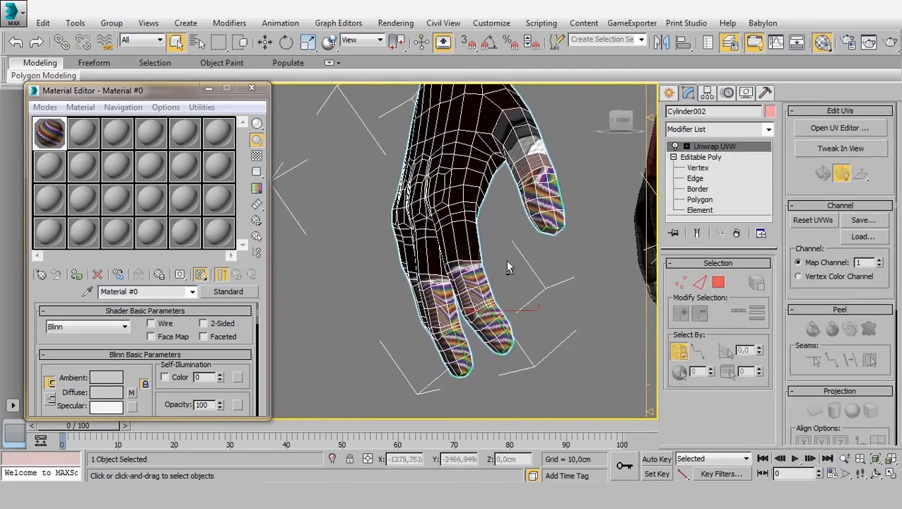
scroll(505, 276, up, 4)
scroll(475, 305, down, 4)
scroll(473, 304, up, 6)
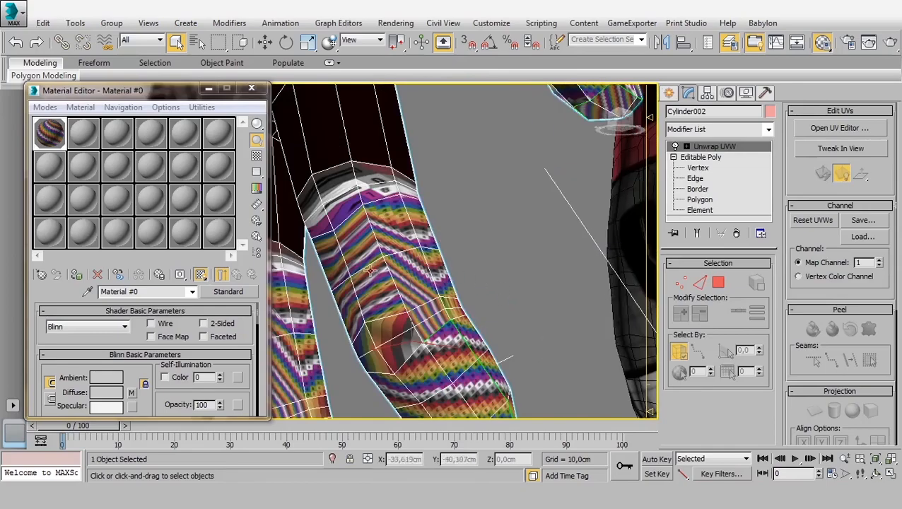
alt+middle_drag(385, 297, 468, 292)
middle_drag(401, 116, 466, 202)
scroll(400, 248, down, 7)
alt+middle_drag(400, 249, 336, 284)
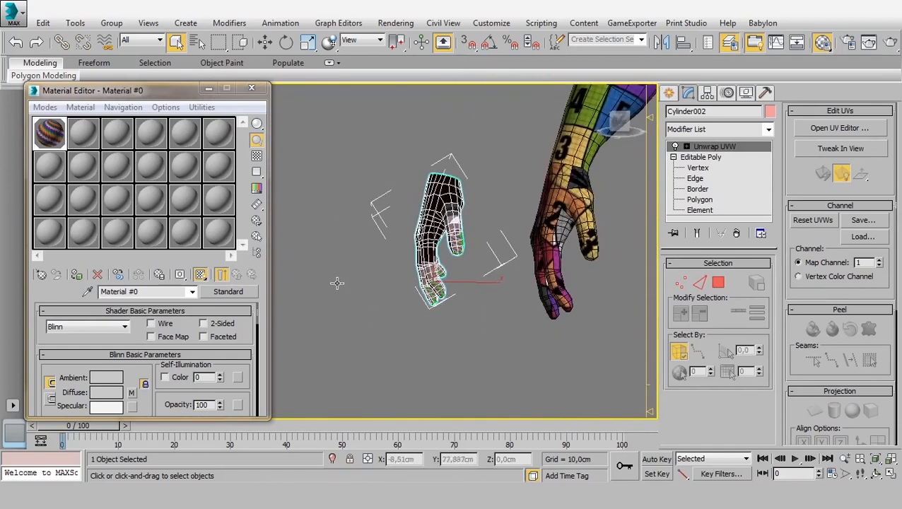
Delete the Unwrap UVW modifier from the Cylinder002 hand and from the body
mouse_move(509, 248)
alt+middle_down()
mouse_move(523, 239)
mouse_move(438, 260)
mouse_move(495, 247)
alt+middle_up()
scroll(523, 239, down, 2)
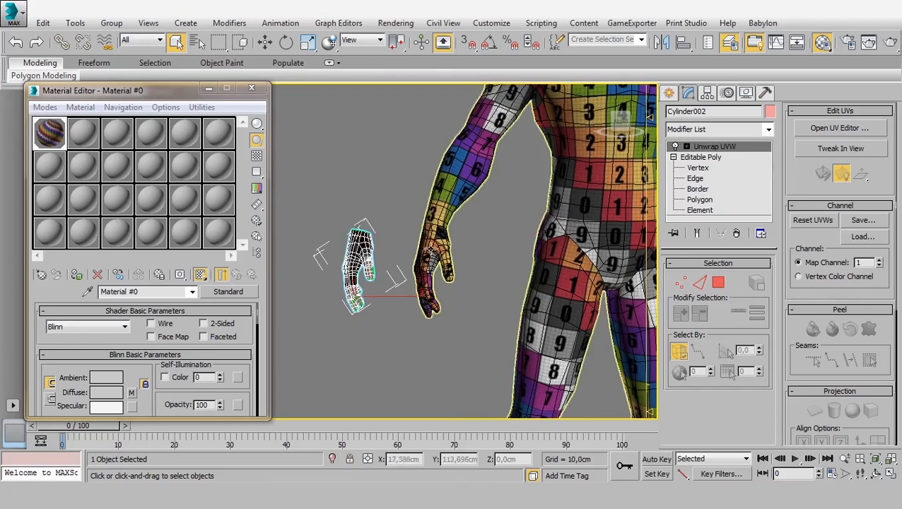
click(736, 234)
click(608, 212)
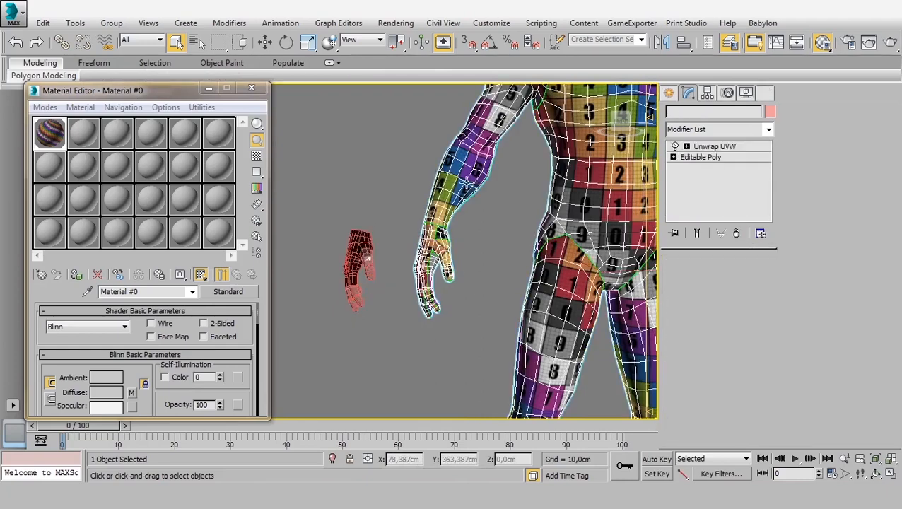
click(736, 234)
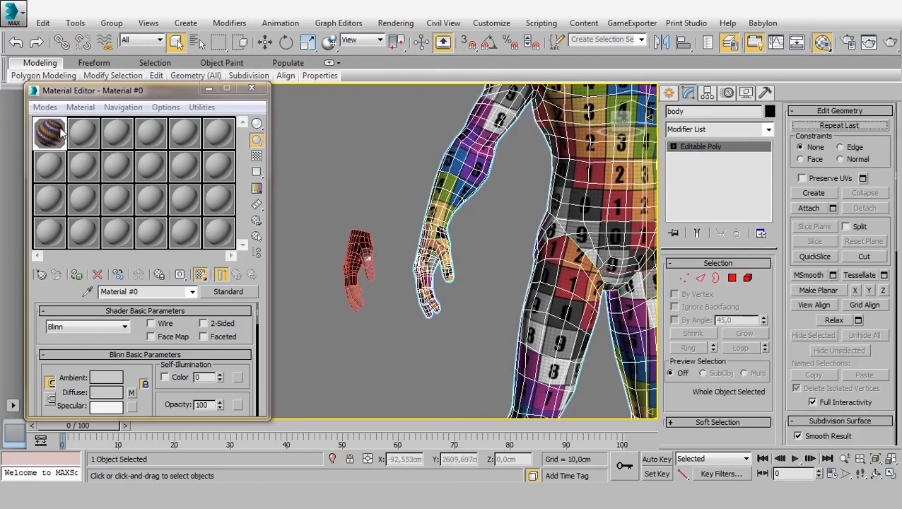
Turn off the checker map's viewport display and hide the separate Cylinder002 hand
click(201, 274)
drag(379, 215, 330, 332)
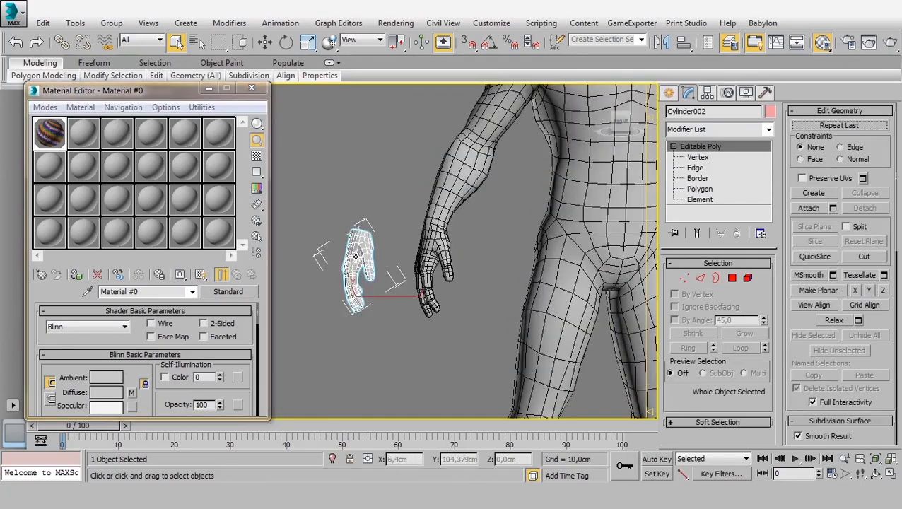
right_click(350, 253)
click(396, 215)
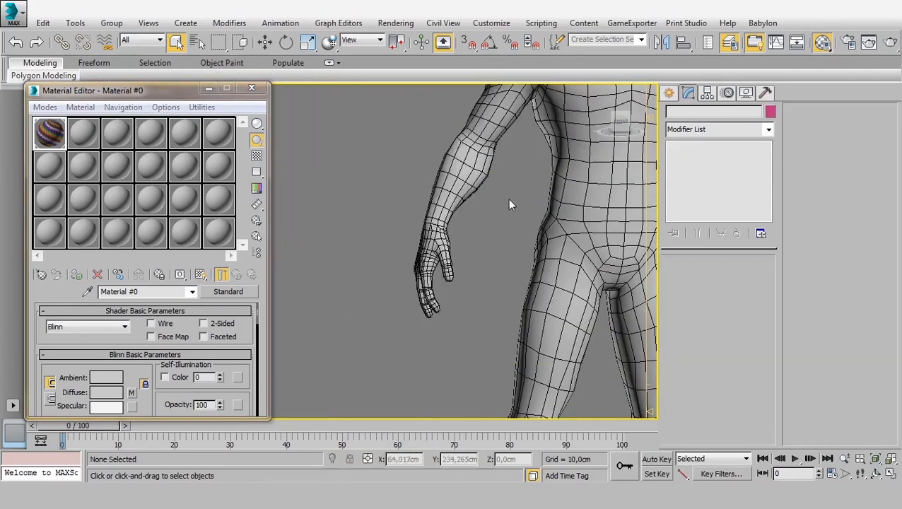
Frame the whole body in the view, and close the Material Editor and the Scene Explorer
click(591, 249)
scroll(593, 250, down, 4)
key(z)
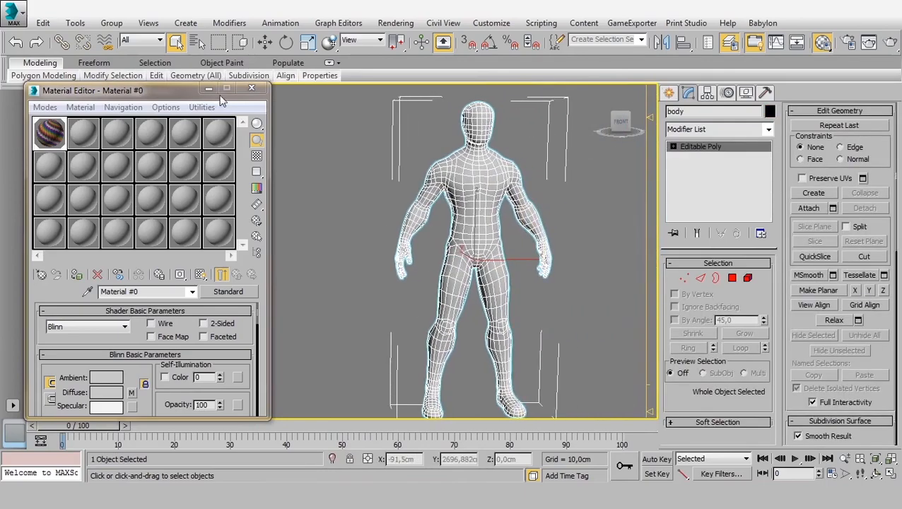
click(256, 90)
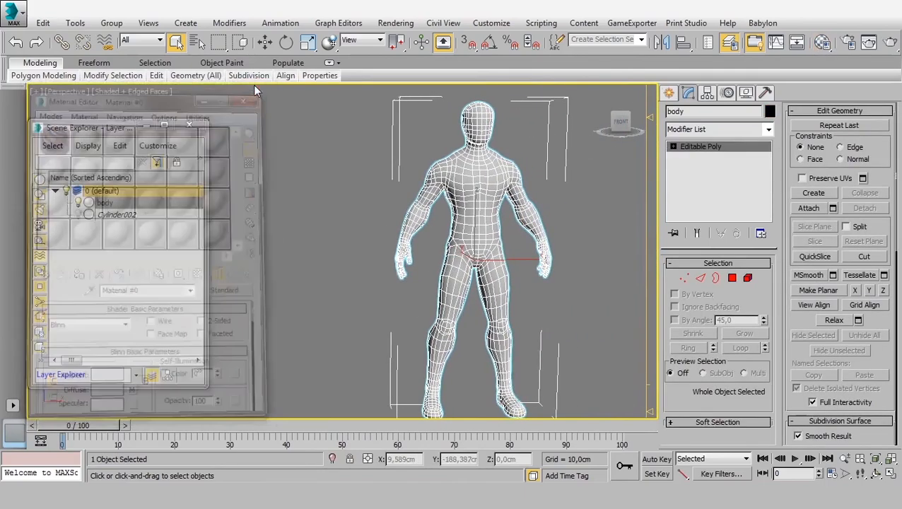
scroll(342, 244, down, 3)
middle_drag(342, 244, 321, 255)
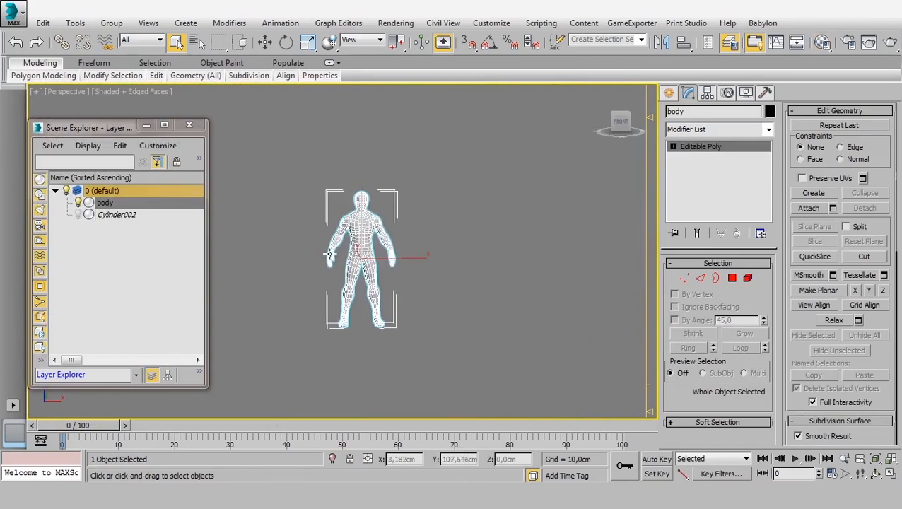
scroll(323, 248, up, 3)
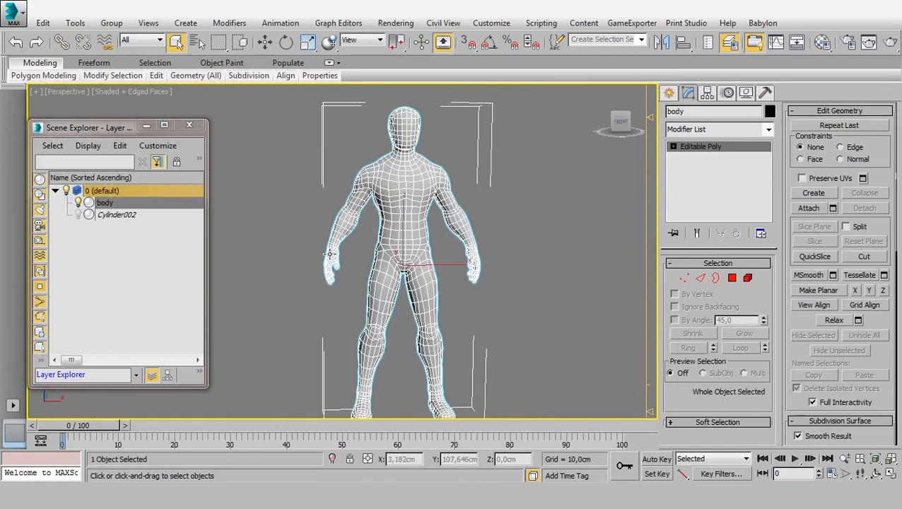
click(189, 125)
click(547, 252)
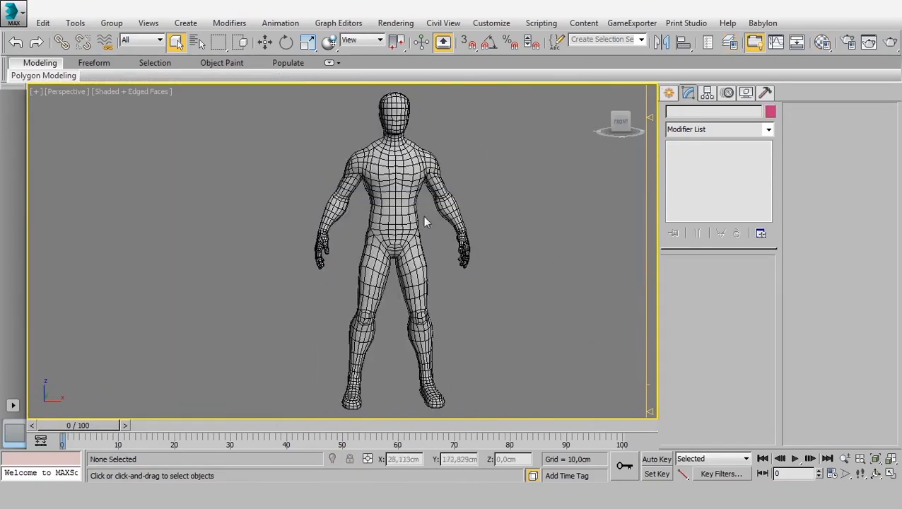
Convert the body to Editable Poly and leave it at whole-object level
click(422, 216)
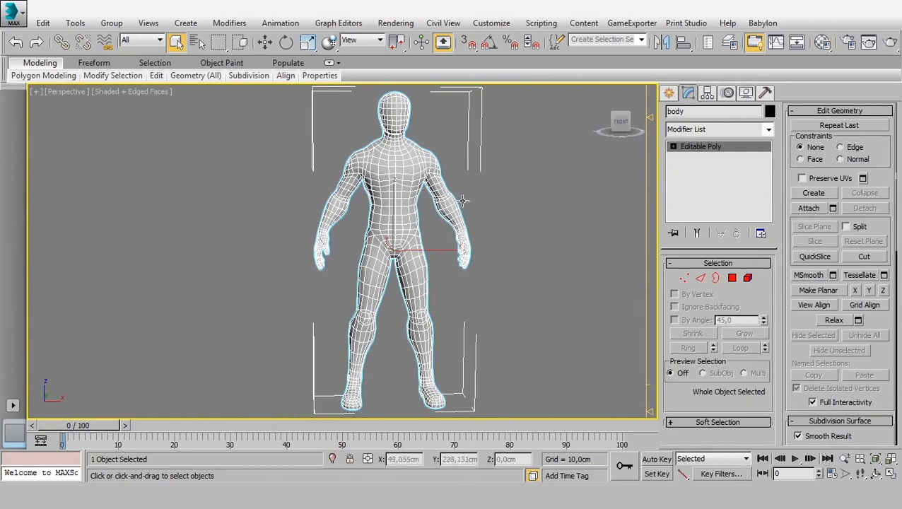
right_click(704, 152)
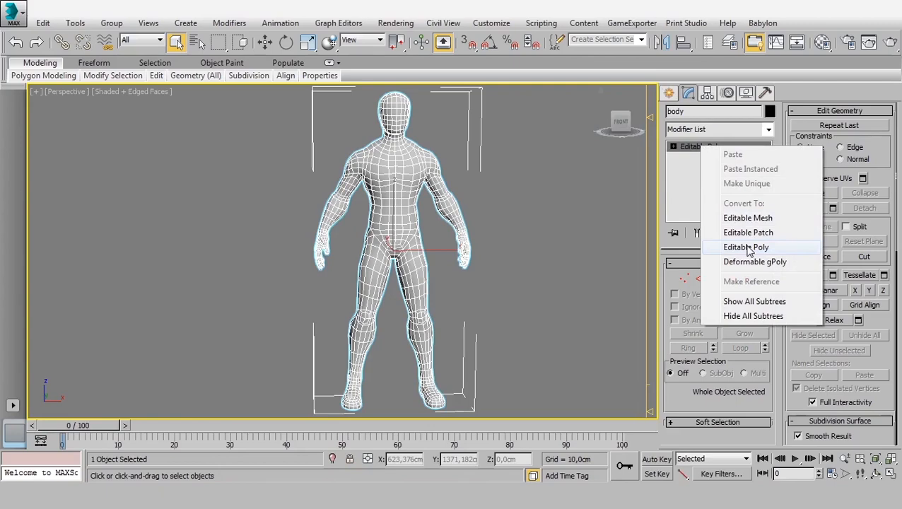
click(746, 247)
right_click(694, 146)
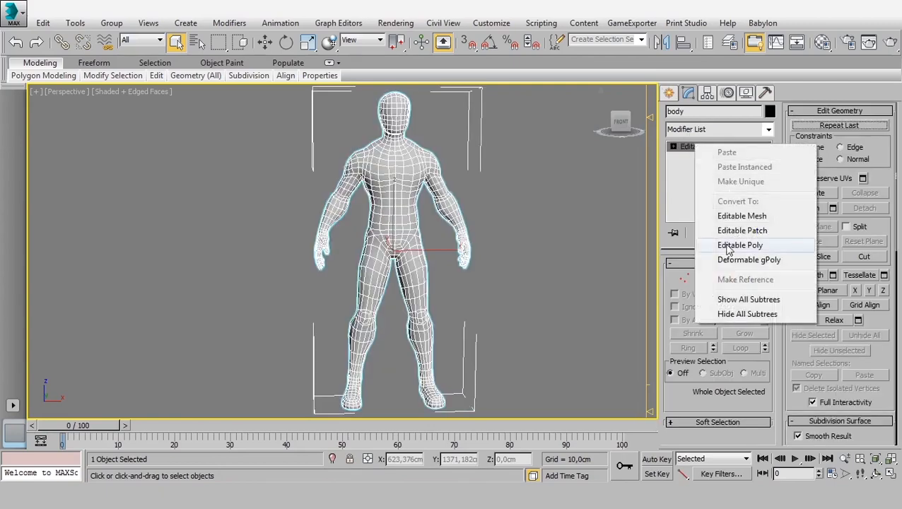
click(683, 204)
key(1)
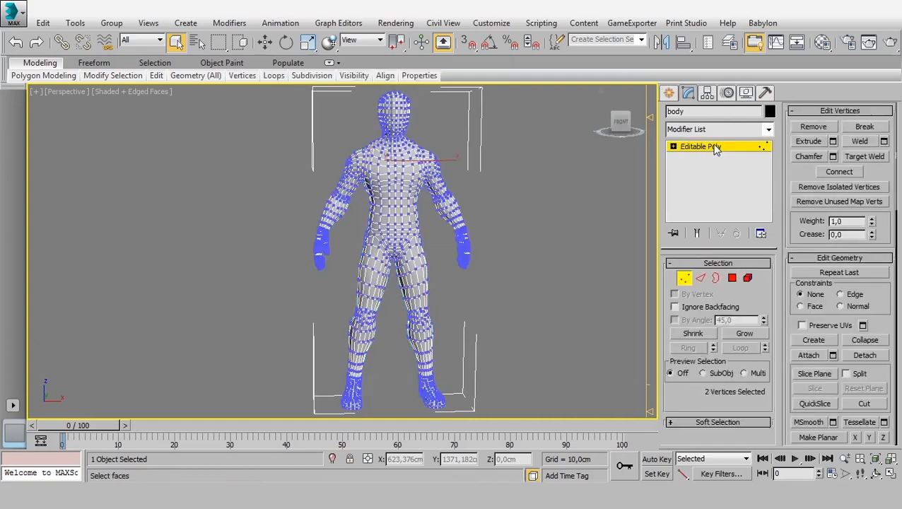
click(707, 146)
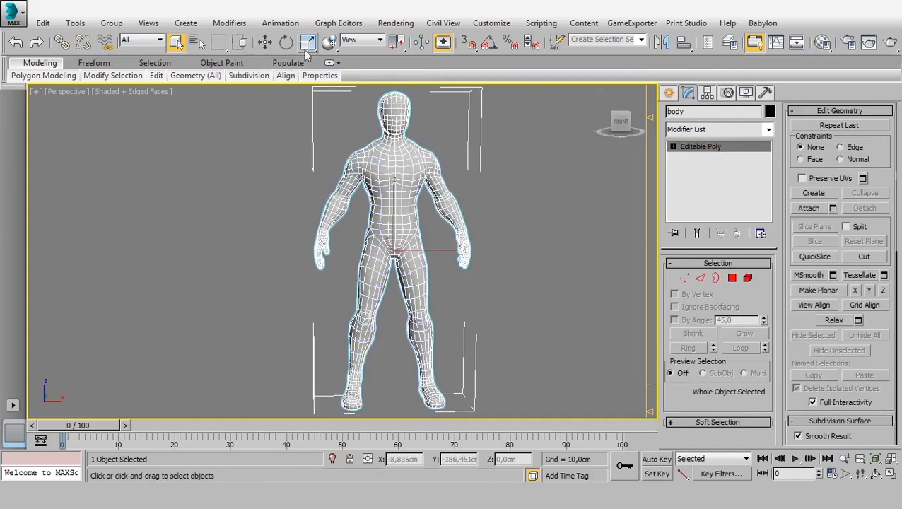
Bring up the Scale Transform Type-In for the body and check its absolute local X, Y and Z scale
click(461, 167)
click(418, 167)
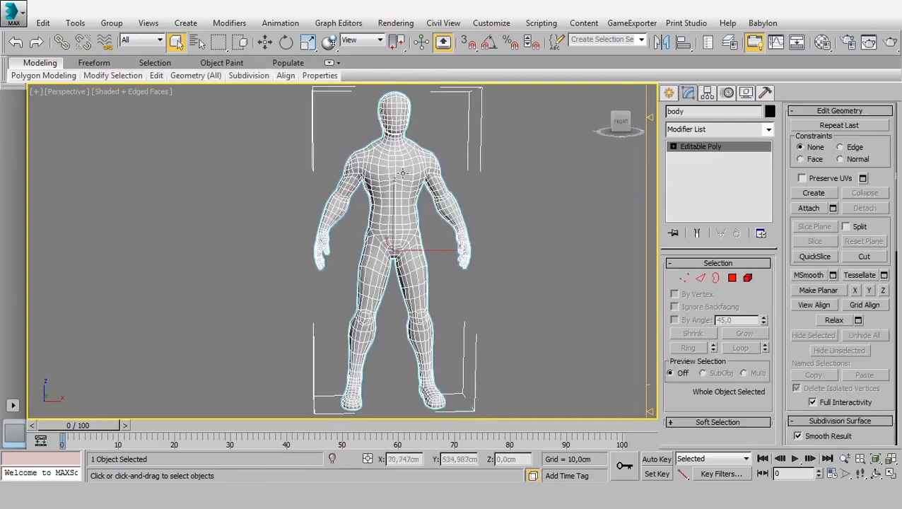
right_click(308, 42)
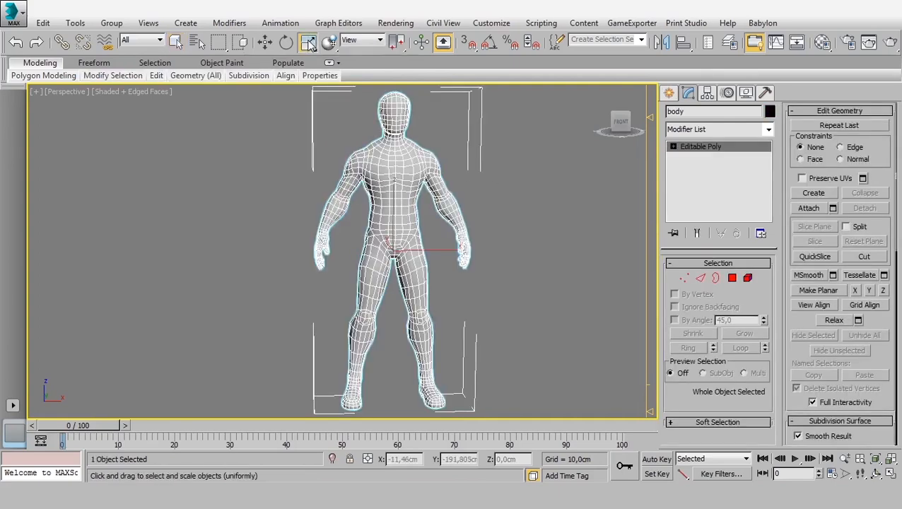
drag(175, 169, 157, 159)
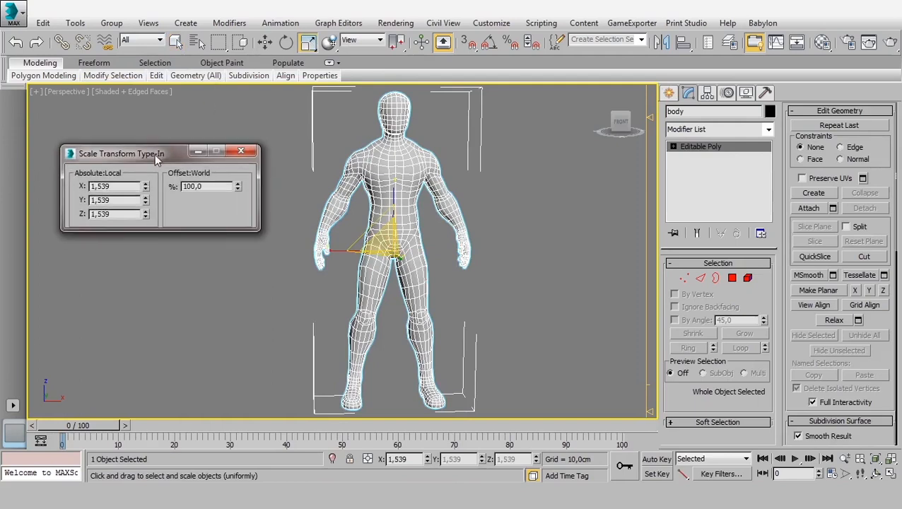
drag(122, 186, 78, 191)
click(119, 201)
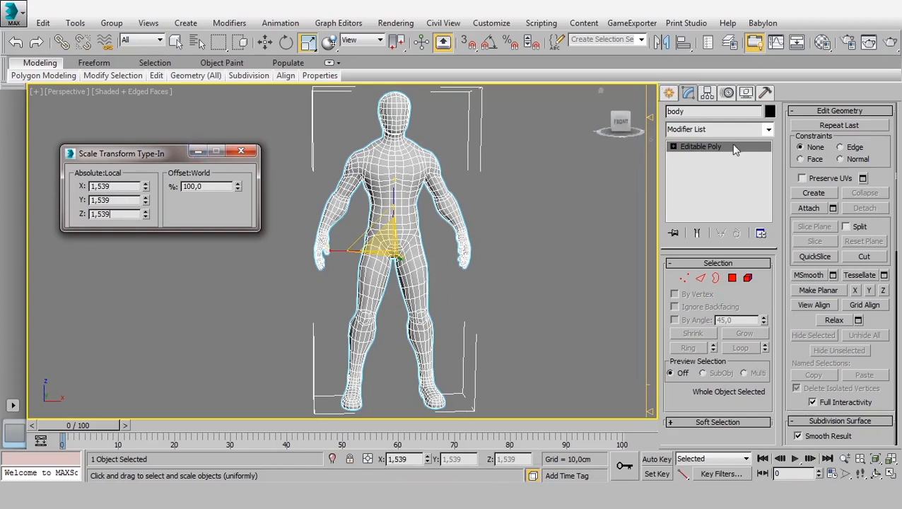
Reset the body's transform with the Reset XForm utility
click(765, 95)
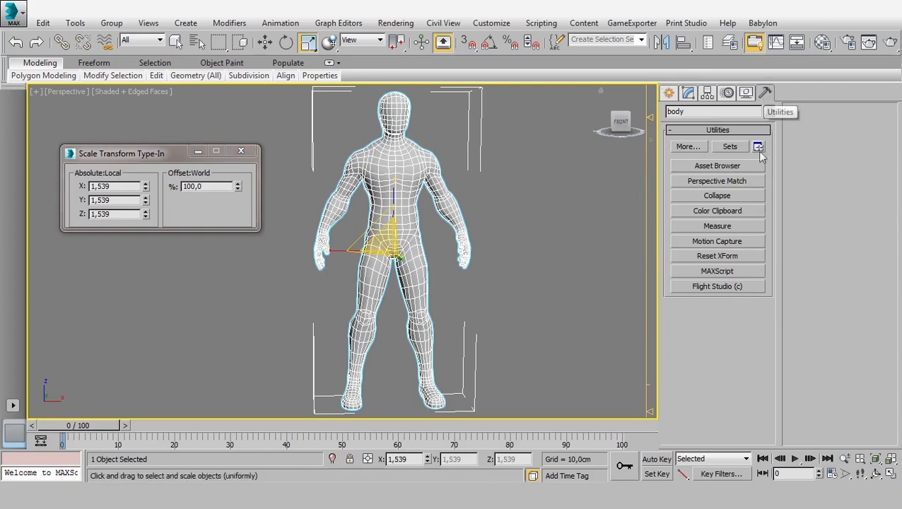
click(717, 256)
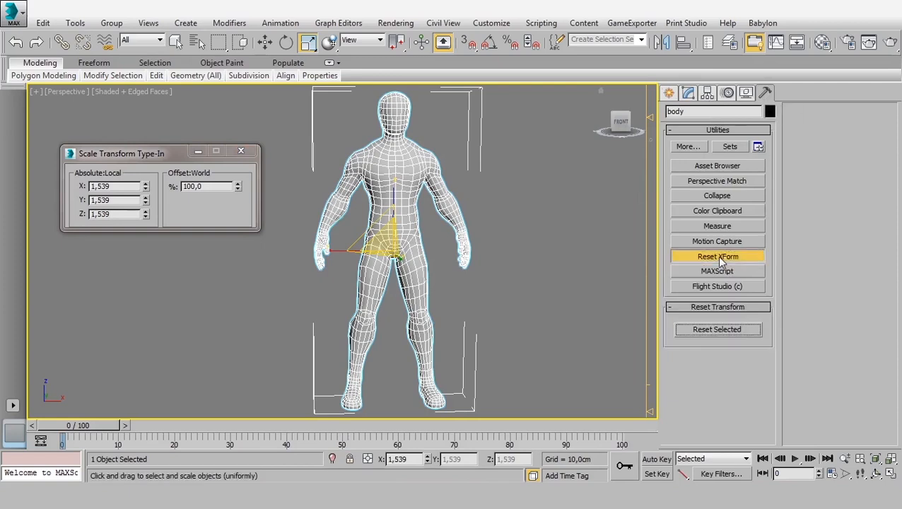
click(717, 330)
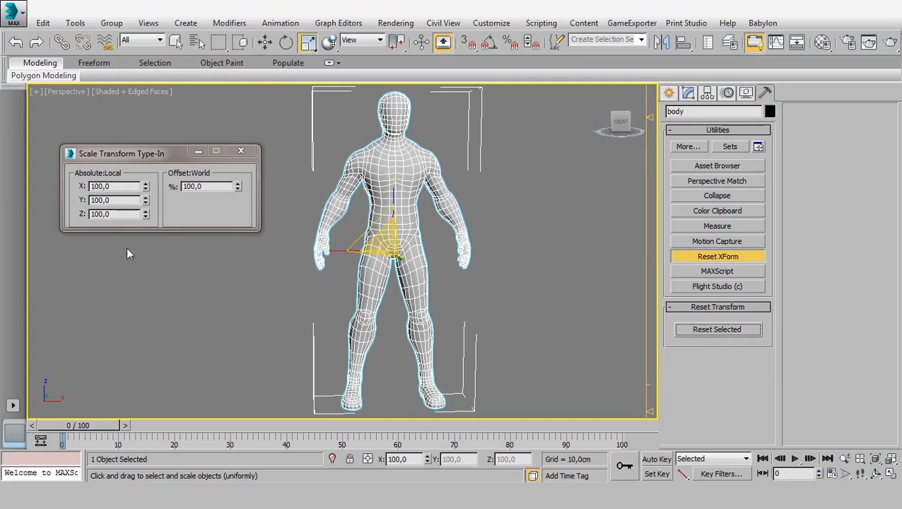
click(717, 257)
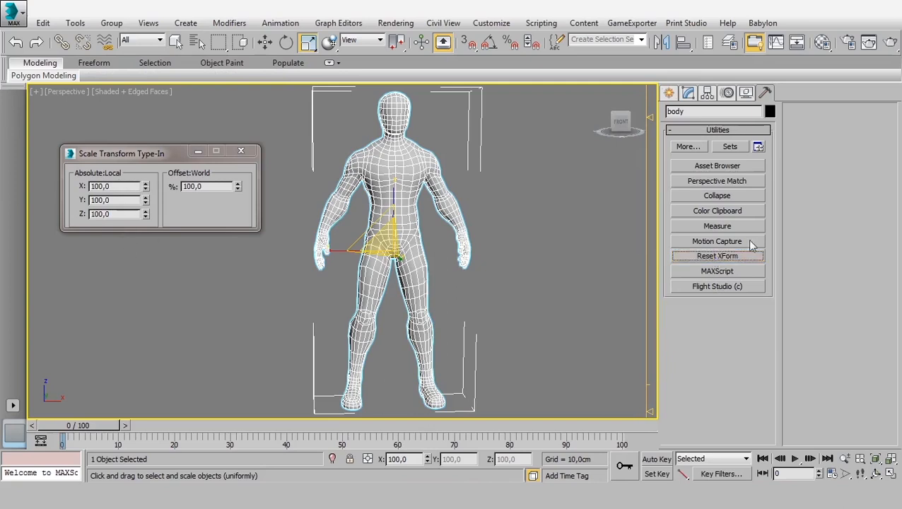
Collapse the body's whole modifier stack so the XForm modifier merges into the Editable Poly
click(689, 93)
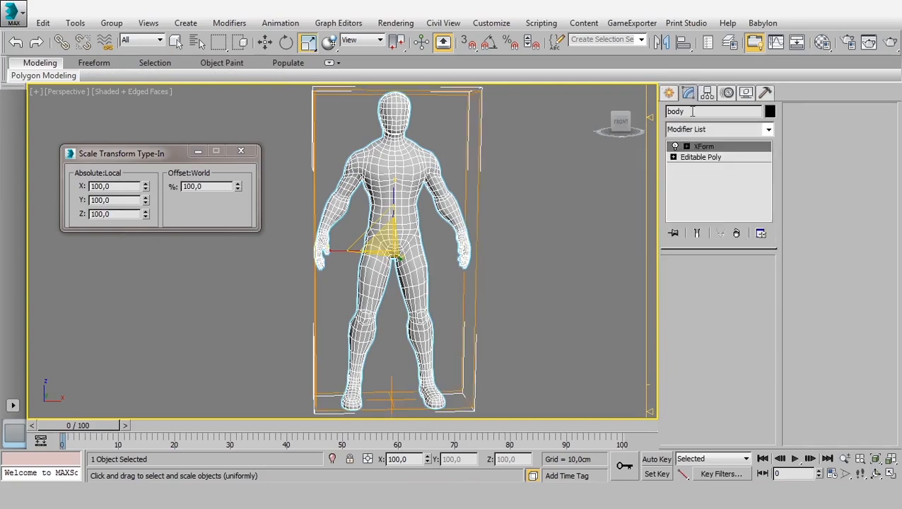
right_click(704, 147)
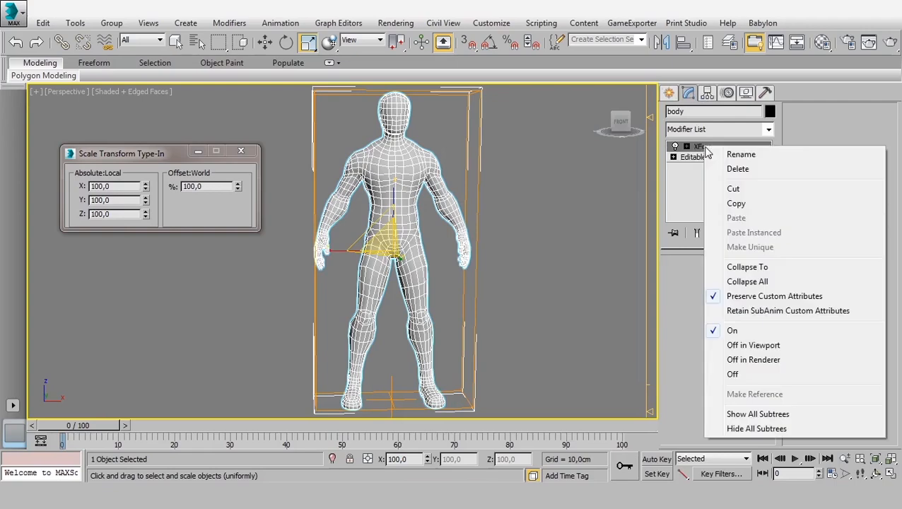
click(764, 282)
click(529, 286)
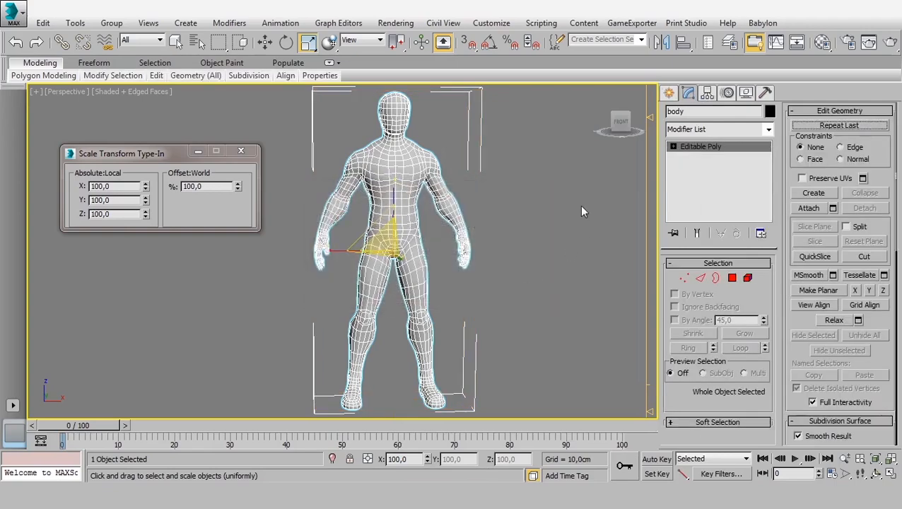
Recheck the body's absolute local scale on all three axes and close the Scale Transform Type-In
click(568, 236)
click(364, 173)
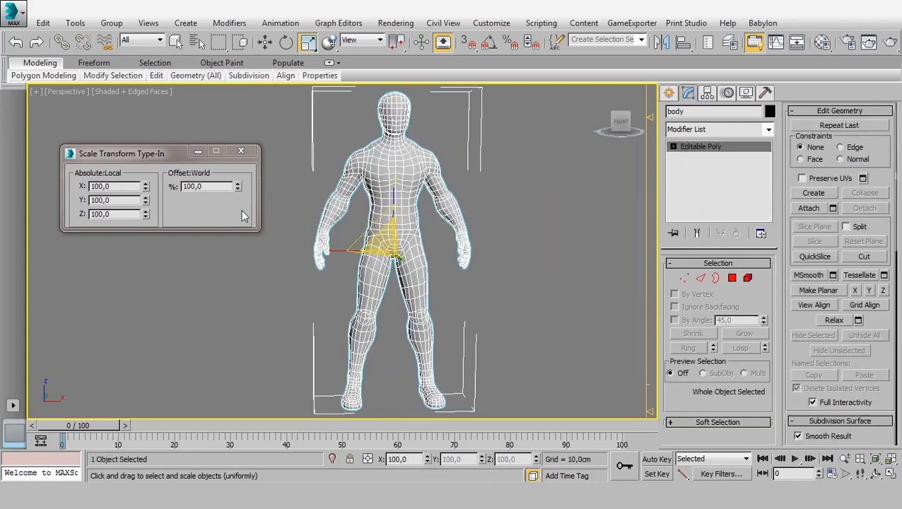
click(125, 187)
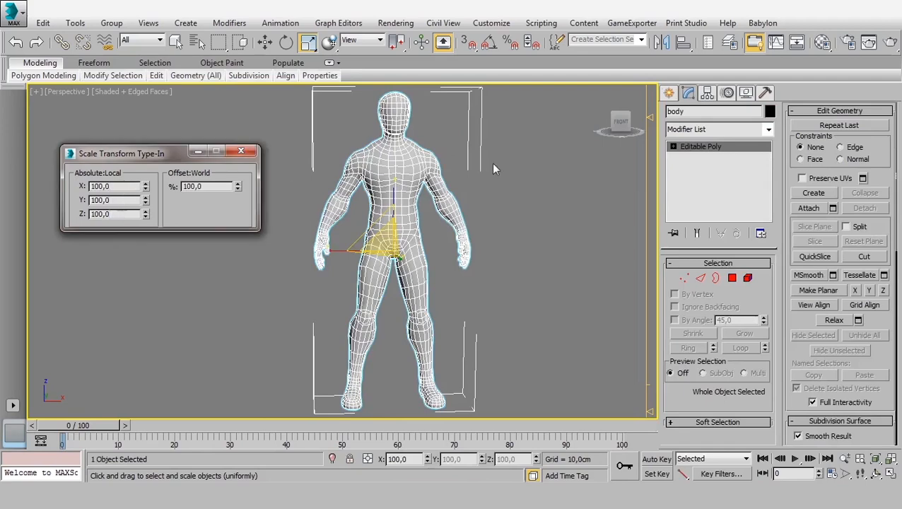
click(574, 190)
click(369, 183)
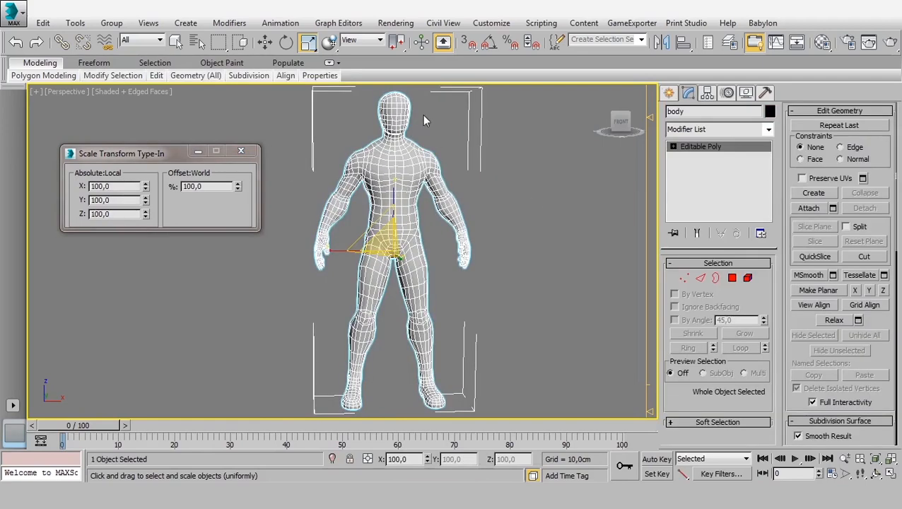
click(240, 151)
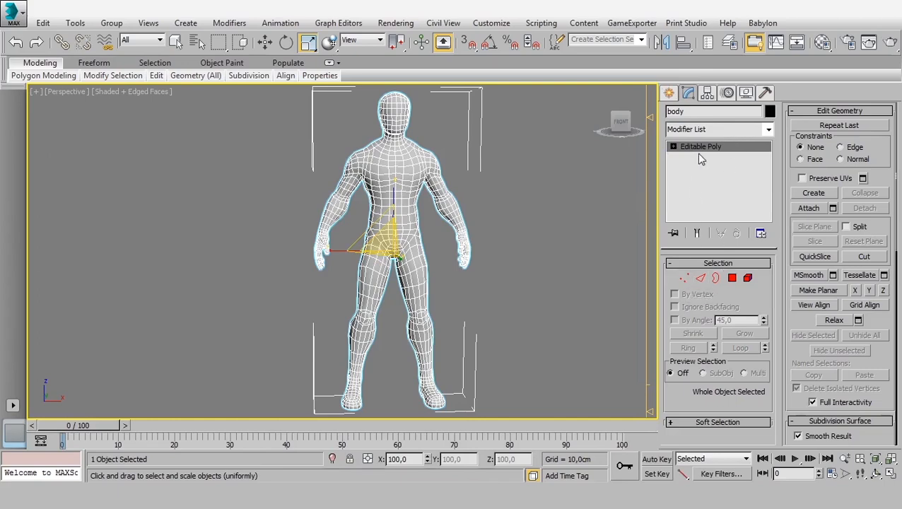
Go through the body's vertex, edge, border, polygon and element selection levels and return to whole-object level
click(683, 278)
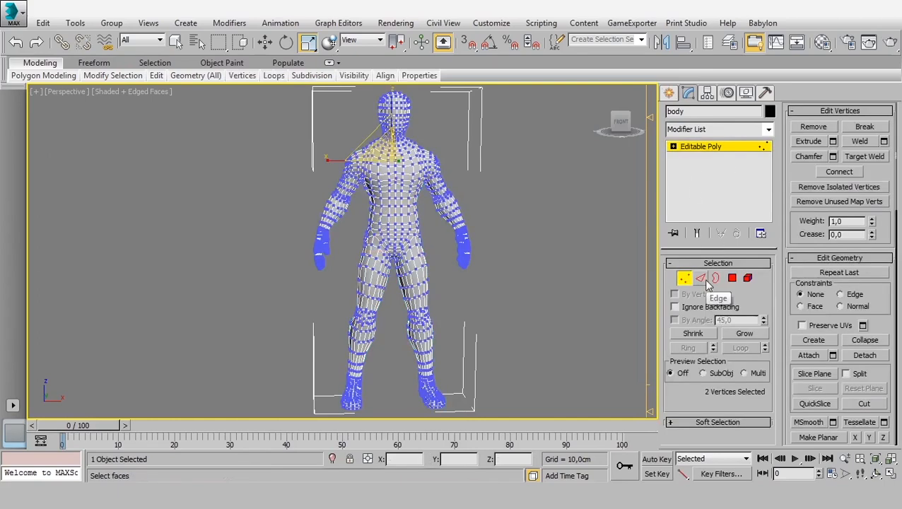
click(700, 278)
click(717, 278)
click(732, 278)
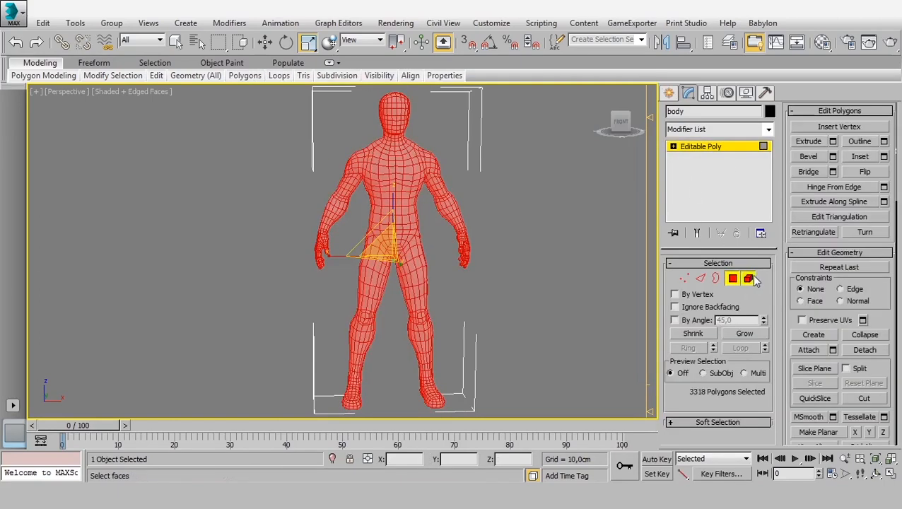
click(748, 278)
click(684, 278)
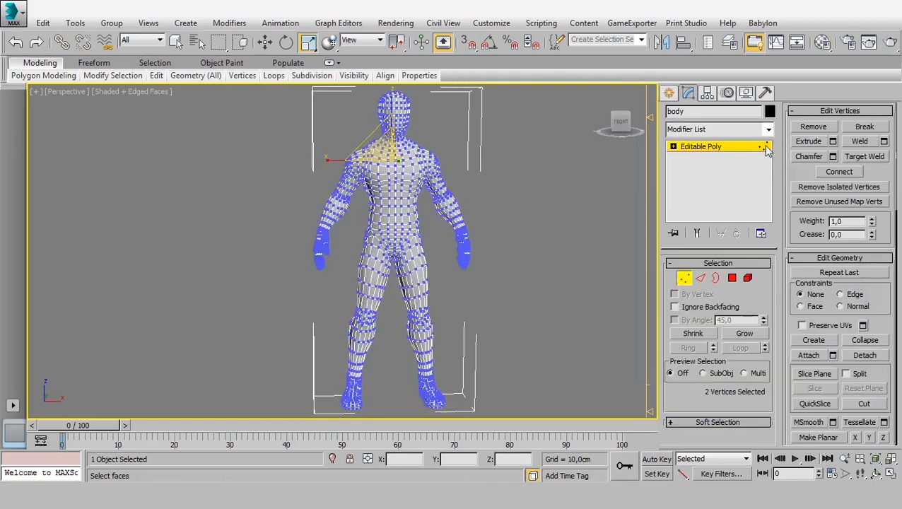
click(683, 277)
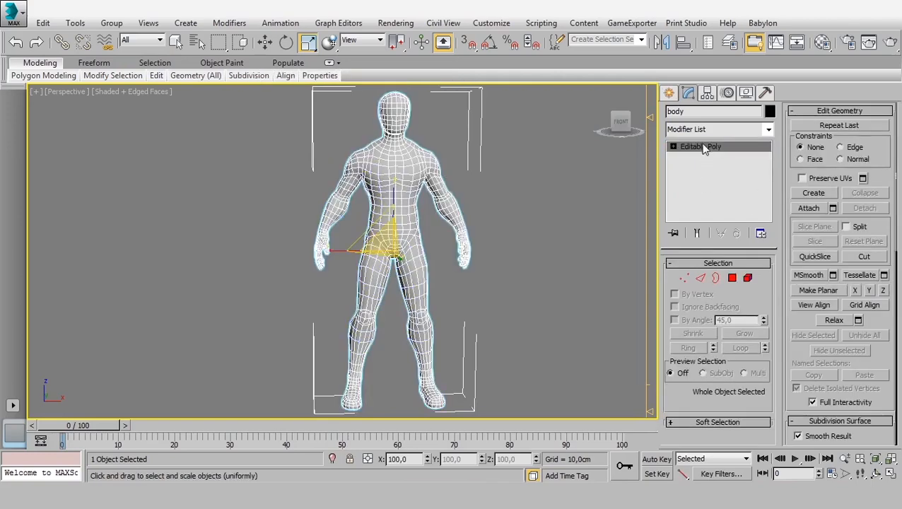
Add an Unwrap UVW modifier to the body above the Editable Poly
click(728, 131)
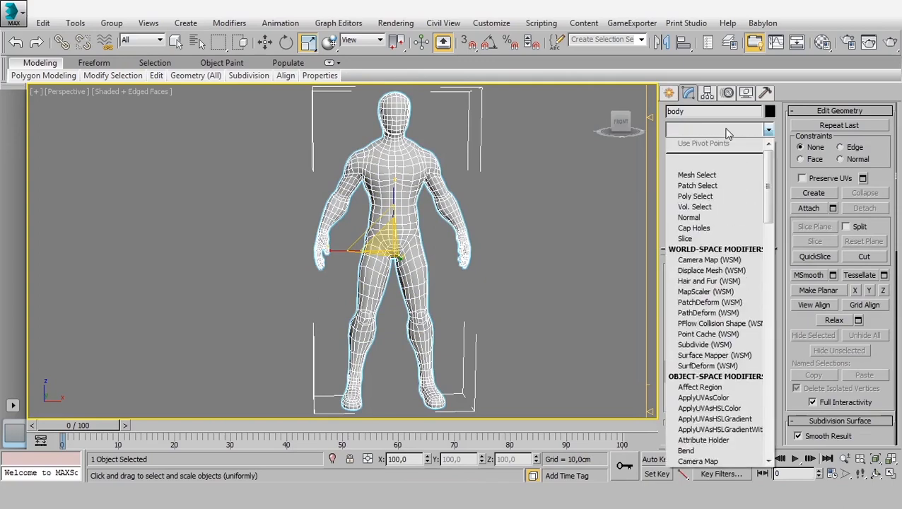
key(u)
key(Return)
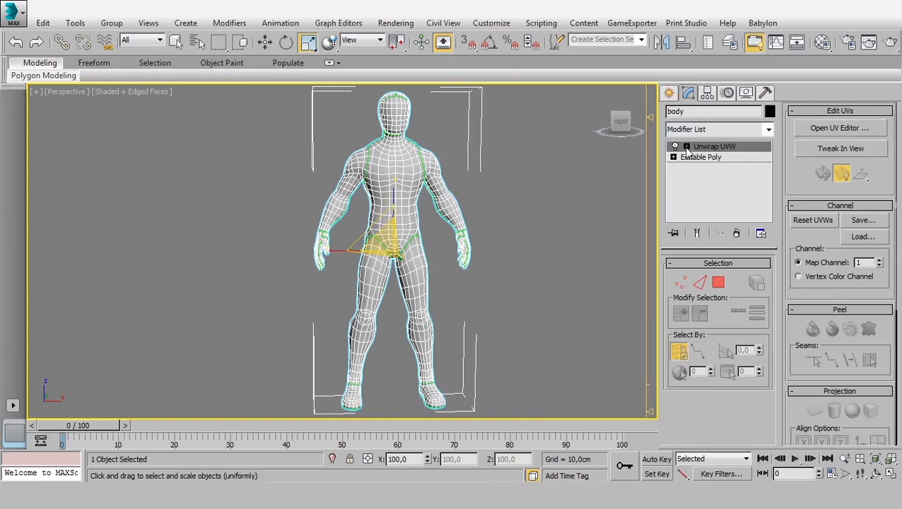
scroll(389, 231, up, 6)
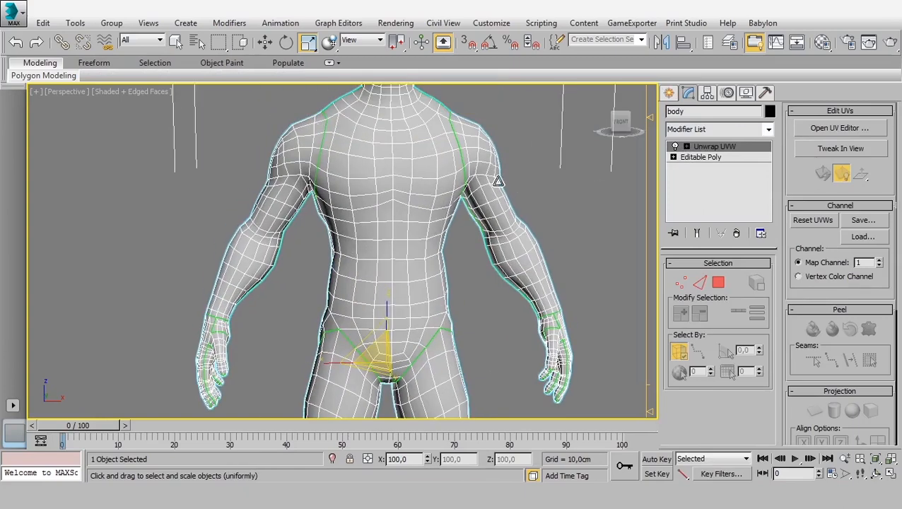
middle_drag(471, 207, 473, 269)
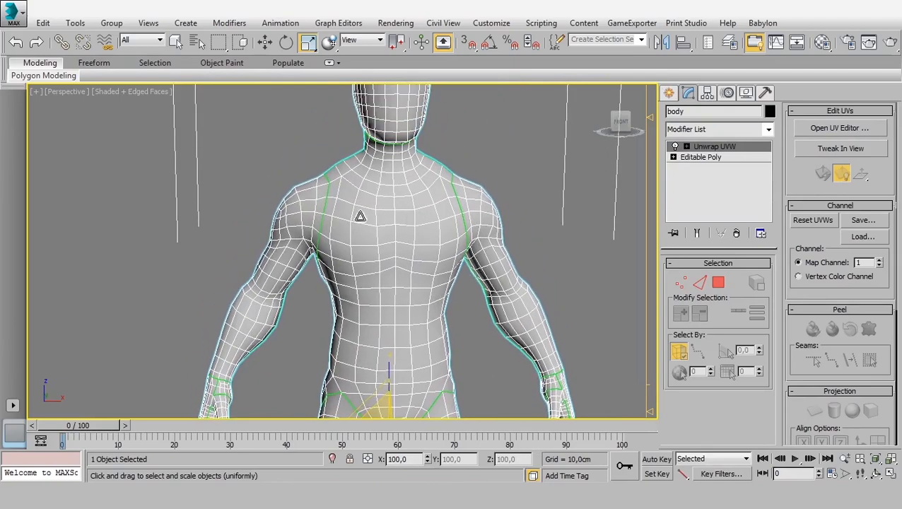
Open the UV editor to inspect the body's existing UV layout against the seams on the model, and minimise it
scroll(344, 212, up, 5)
scroll(397, 224, down, 5)
scroll(410, 247, up, 2)
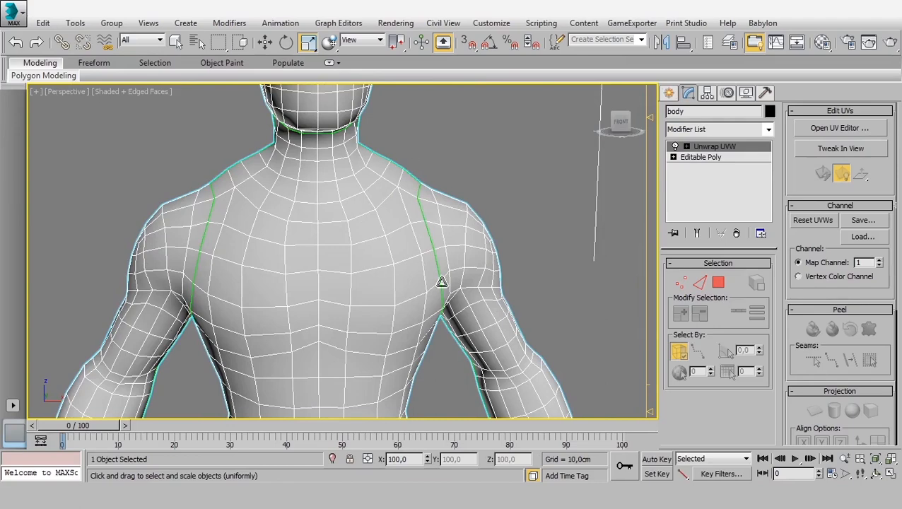
click(839, 128)
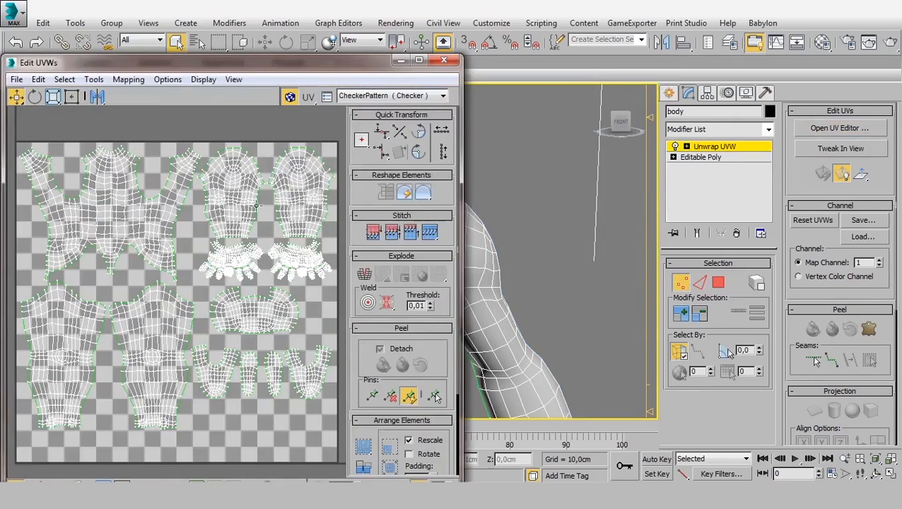
click(523, 240)
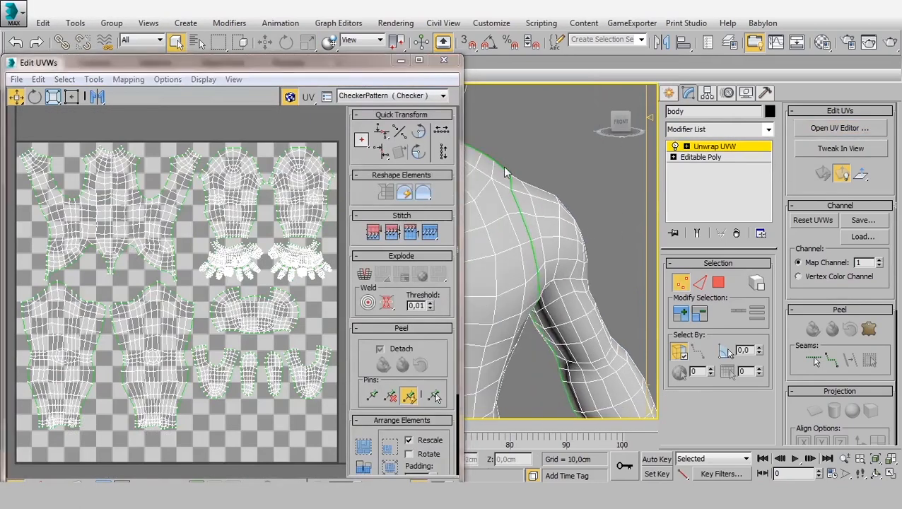
click(239, 269)
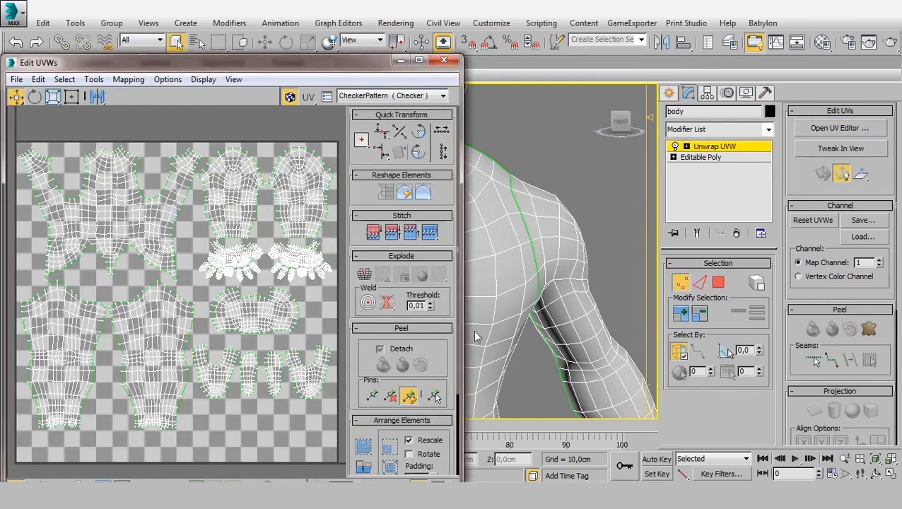
click(400, 61)
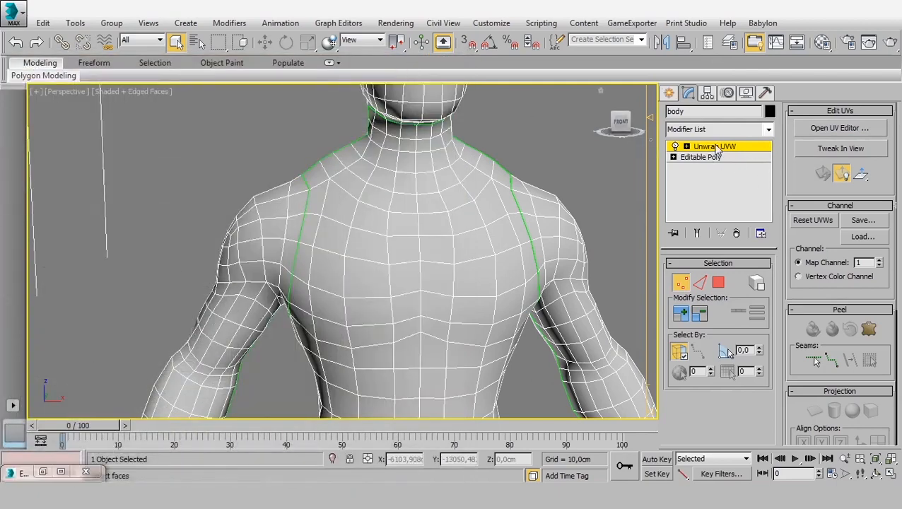
Switch Unwrap UVW to polygon selection level, select all of the body's polygons and clear the selection
click(716, 151)
click(719, 282)
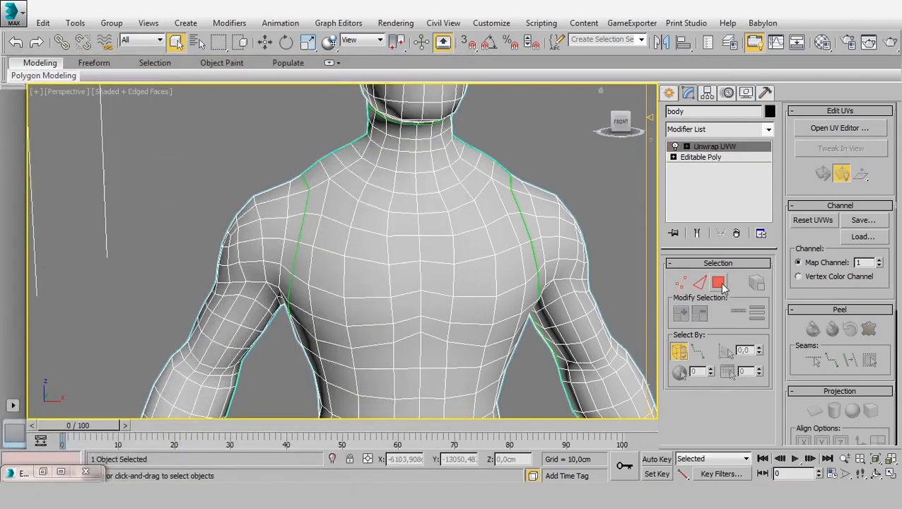
key(ctrl+a)
middle_drag(502, 270, 473, 229)
click(516, 157)
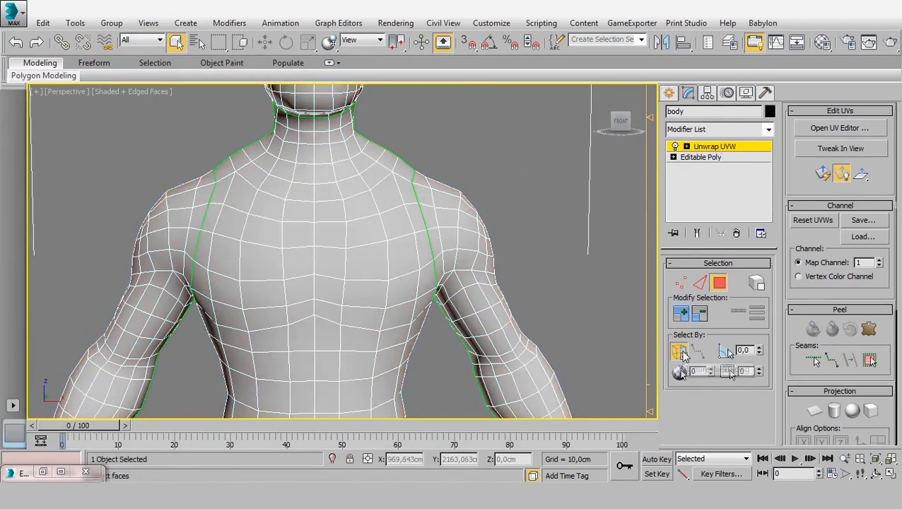
With Ignore Backfacing on, region-select the shoulder and upper-arm polygons from the front and from the back
click(682, 352)
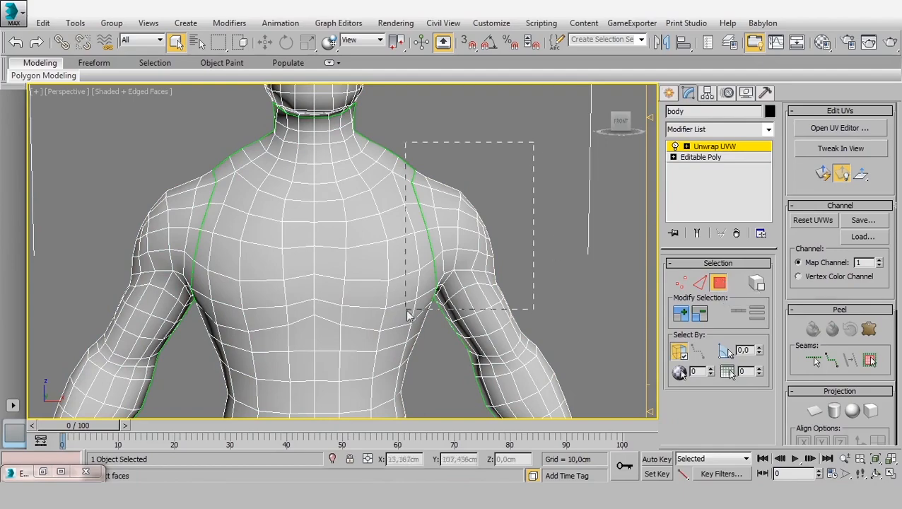
drag(408, 315, 407, 313)
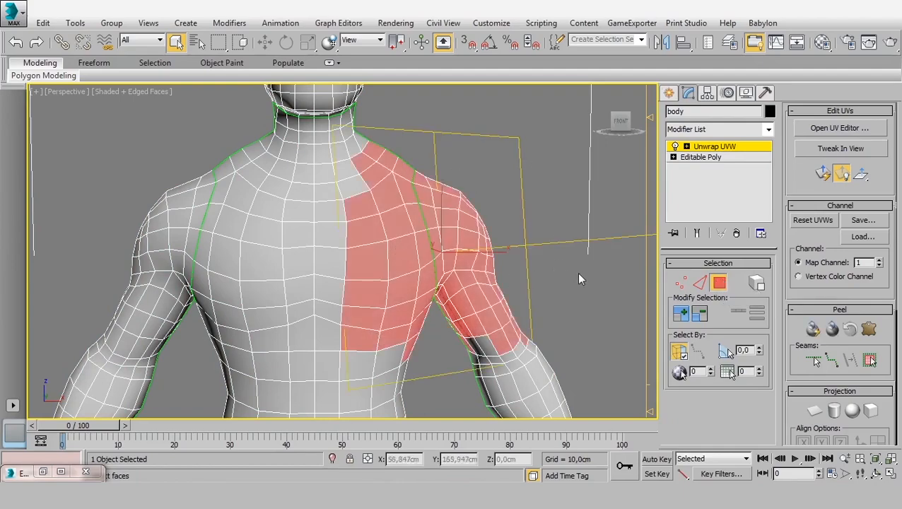
alt+middle_drag(578, 279, 325, 277)
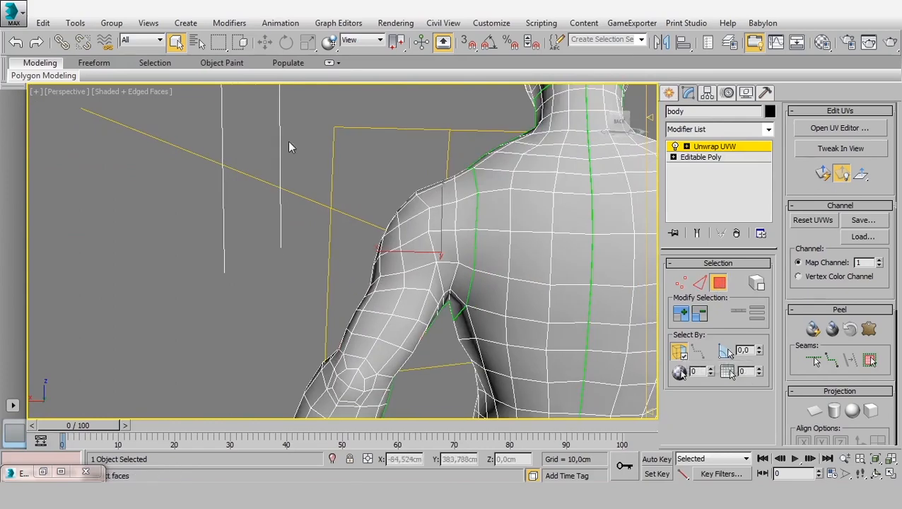
drag(504, 346, 509, 352)
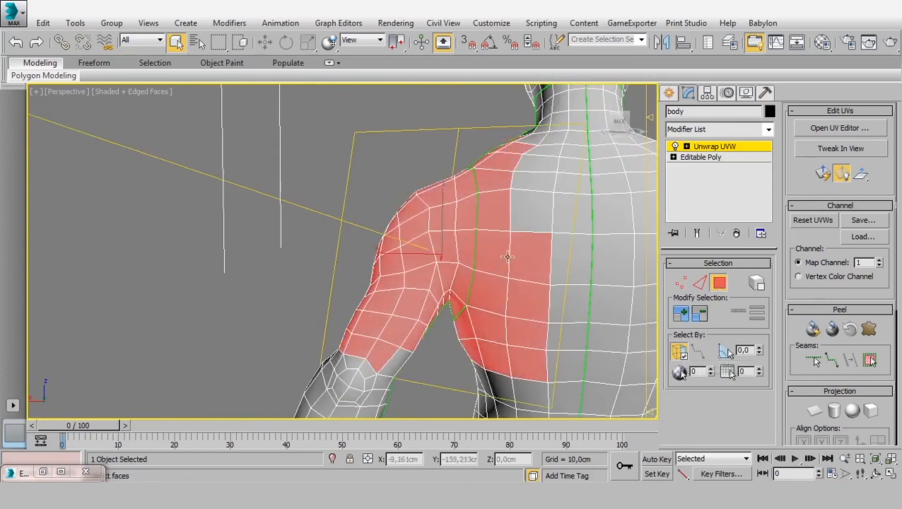
alt+middle_drag(232, 215, 500, 212)
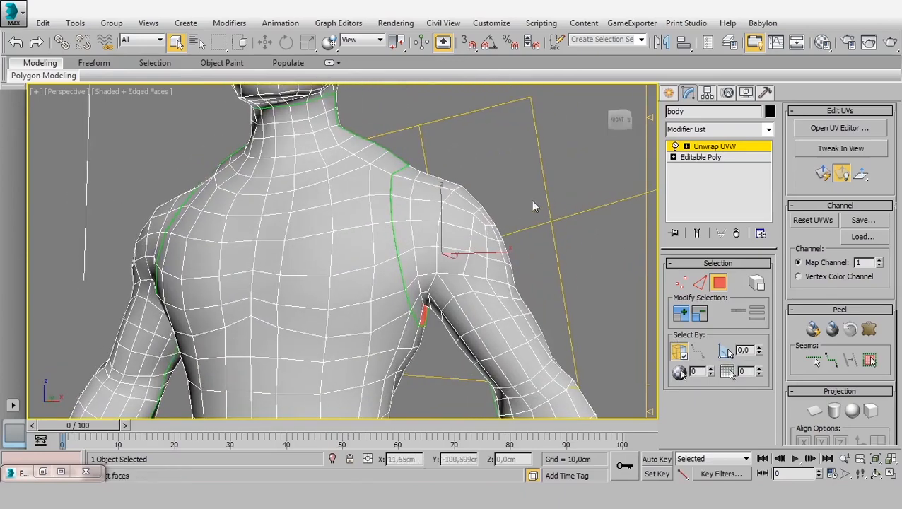
Turn off Ignore Backfacing and region-select the shoulder polygons through the mesh from both front and back
click(680, 349)
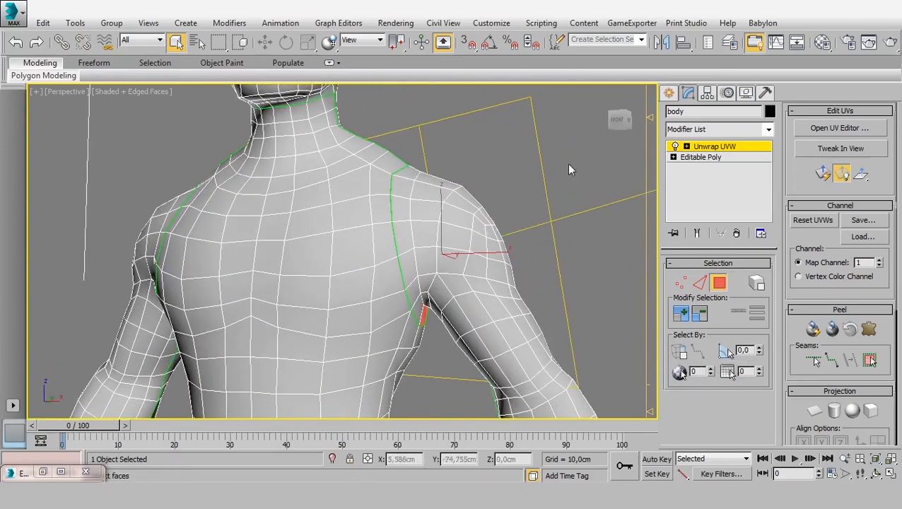
drag(580, 112, 380, 342)
alt+middle_drag(379, 342, 309, 316)
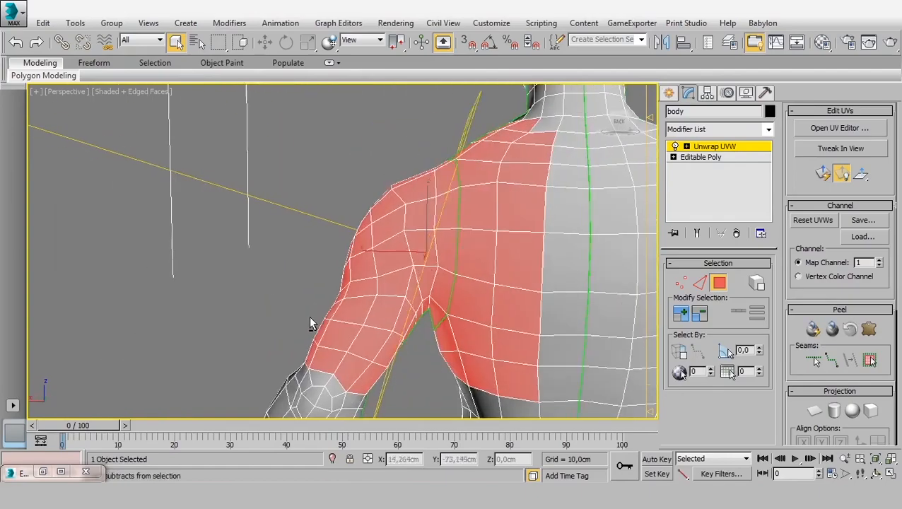
drag(352, 109, 460, 320)
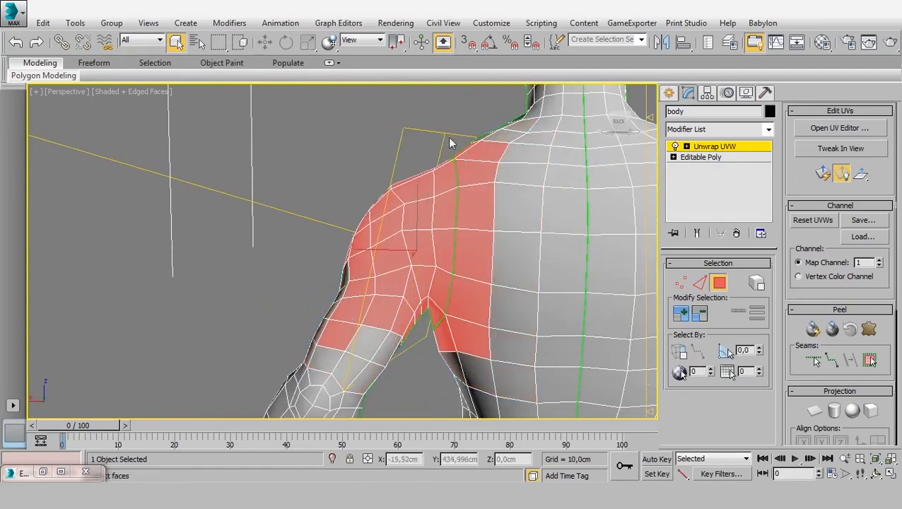
alt+middle_drag(322, 169, 544, 175)
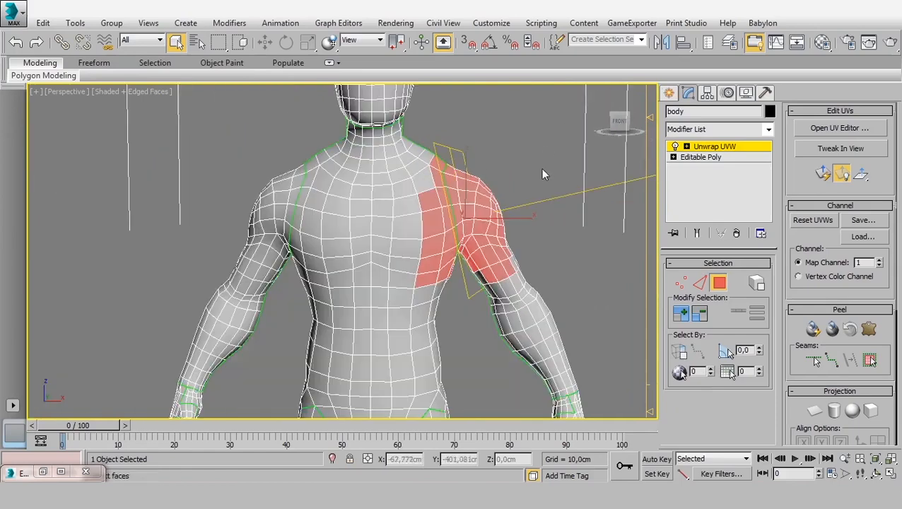
Go through the unwrap's vertex and edge selection levels, return to polygon level and deselect the shoulder polygons
click(699, 282)
click(729, 287)
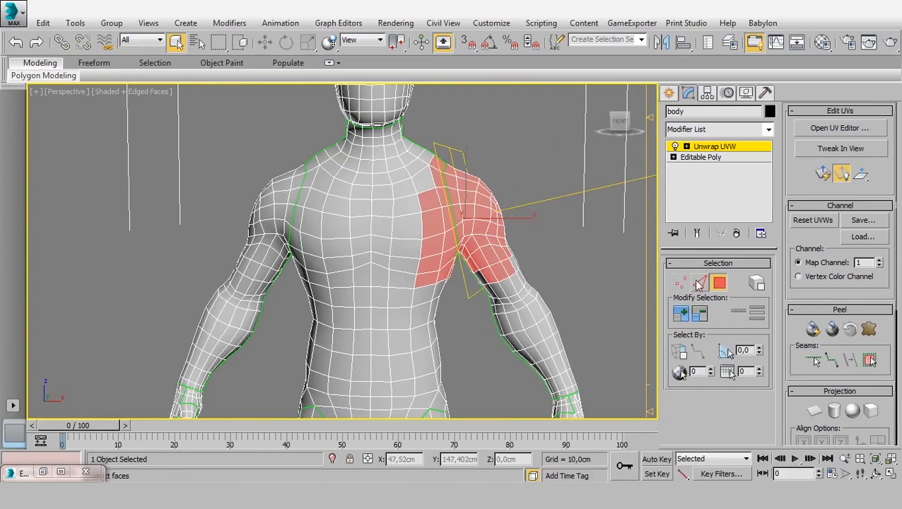
click(680, 282)
click(699, 282)
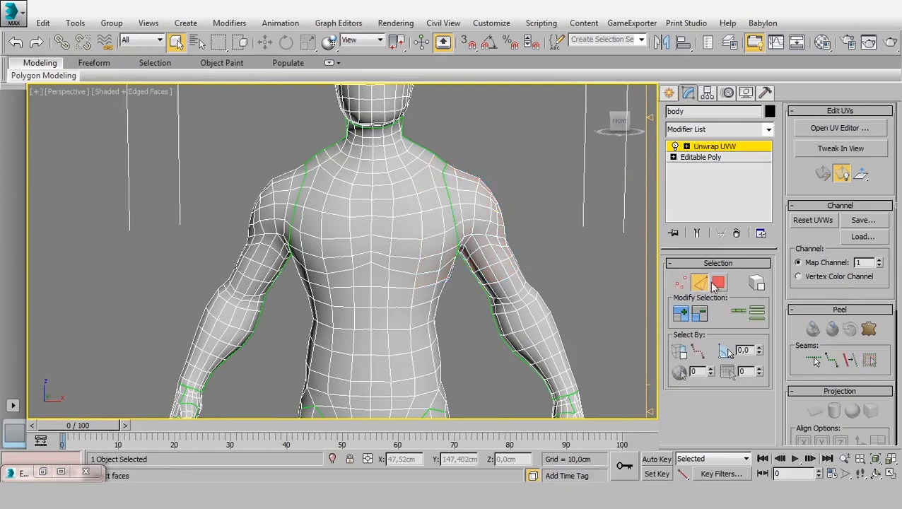
click(718, 283)
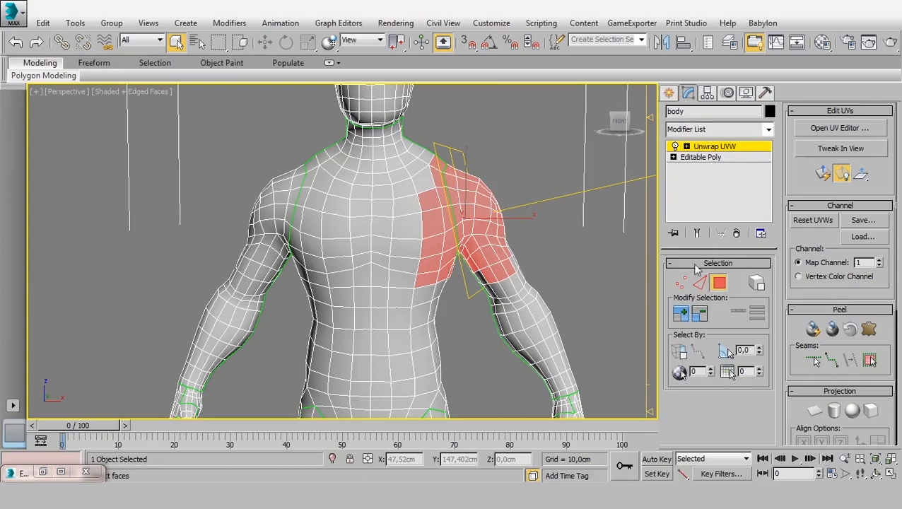
click(537, 248)
Reopen the UV editor with the whole body in view and select all of its polygons
scroll(523, 254, down, 3)
scroll(566, 234, up, 2)
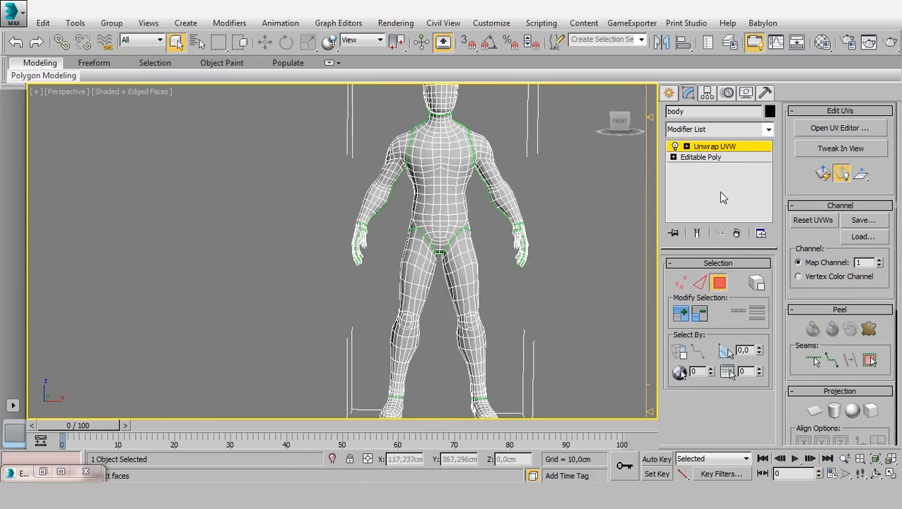
click(835, 129)
scroll(555, 244, down, 4)
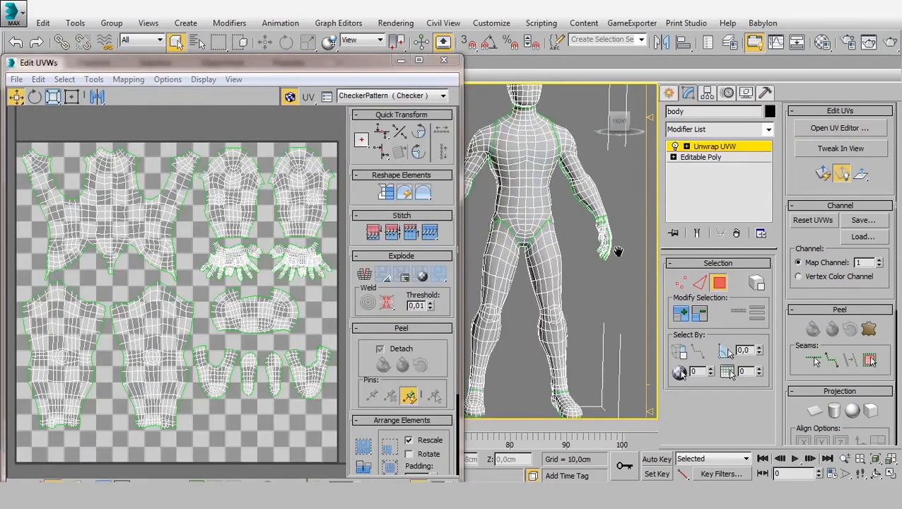
scroll(577, 276, up, 2)
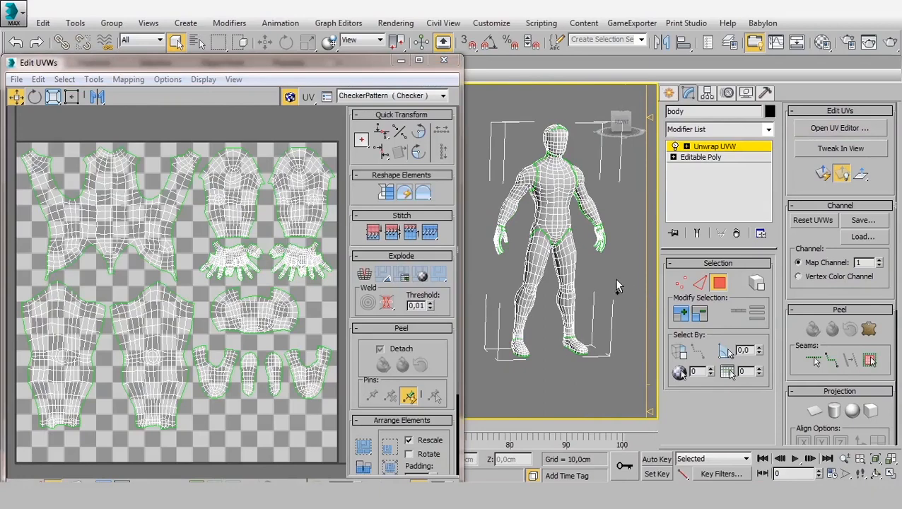
key(ctrl+a)
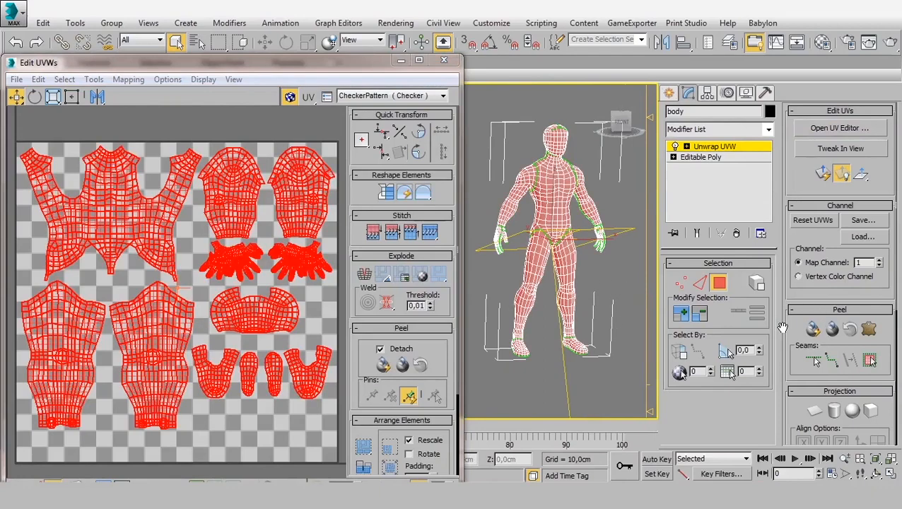
Apply a Planar Map projection to all selected polygons and align it to the Y axis
scroll(781, 326, down, 3)
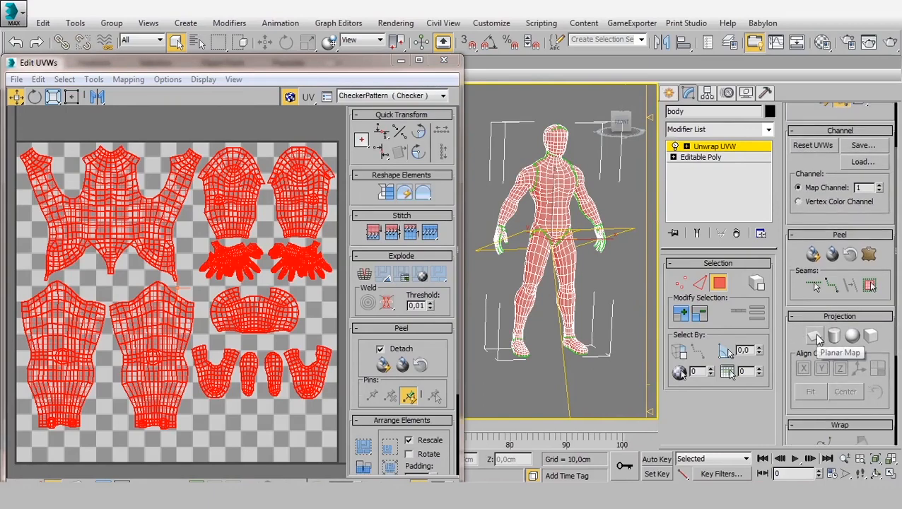
click(814, 336)
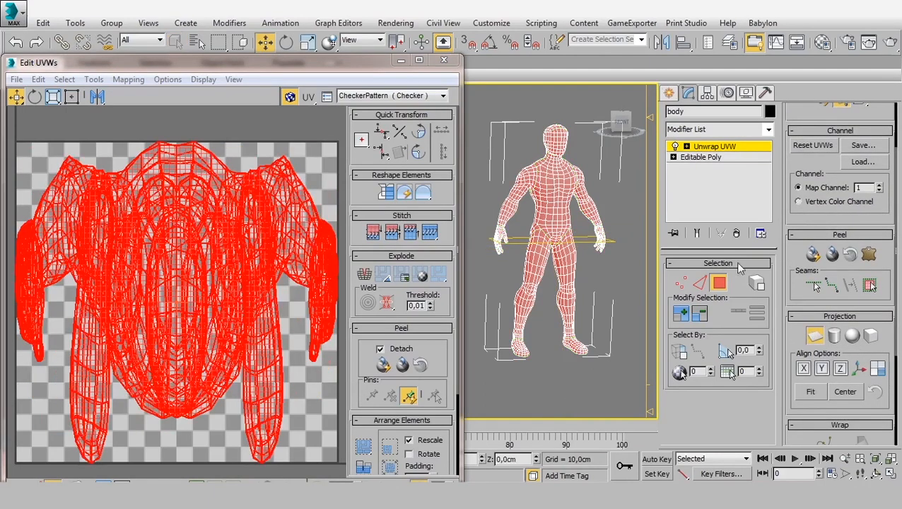
click(821, 368)
click(822, 369)
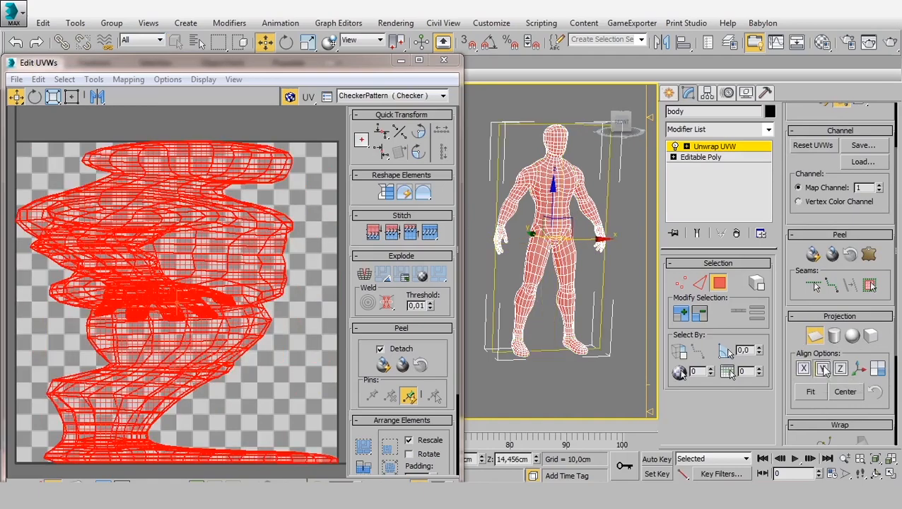
Compare the planar projection's X, Y and Z alignments, keep the Y alignment and leave Planar Map mode
click(841, 369)
click(822, 369)
click(802, 369)
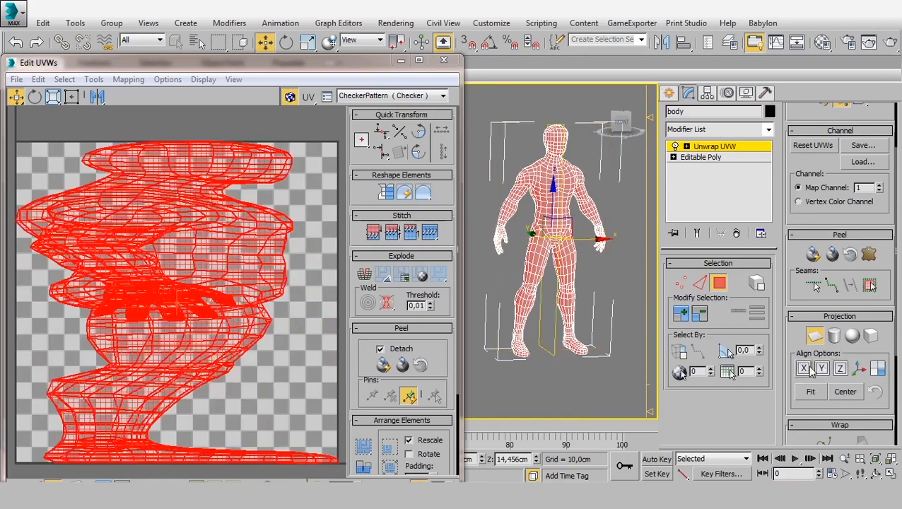
click(822, 369)
click(840, 369)
click(822, 369)
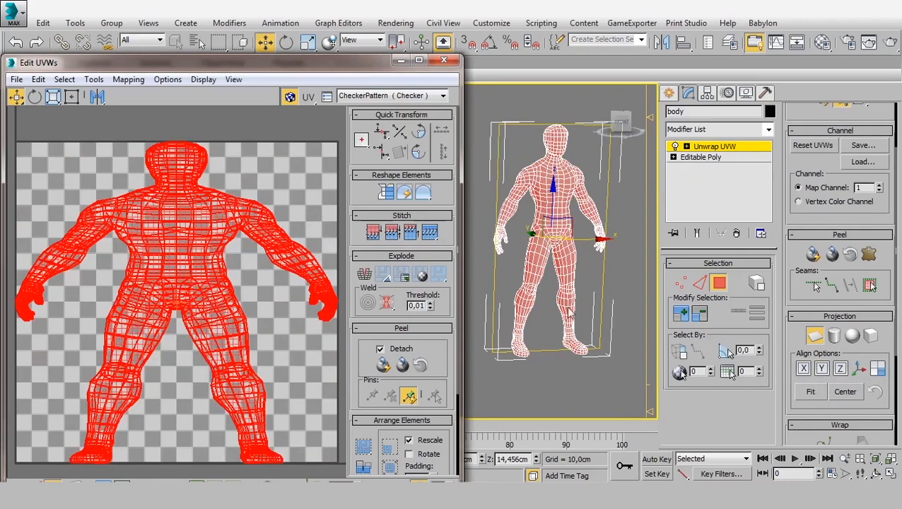
scroll(230, 235, down, 2)
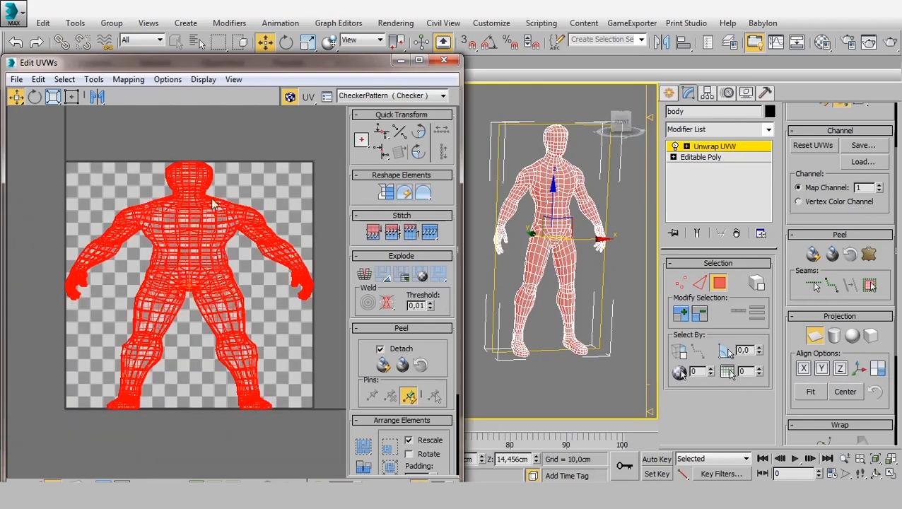
click(814, 337)
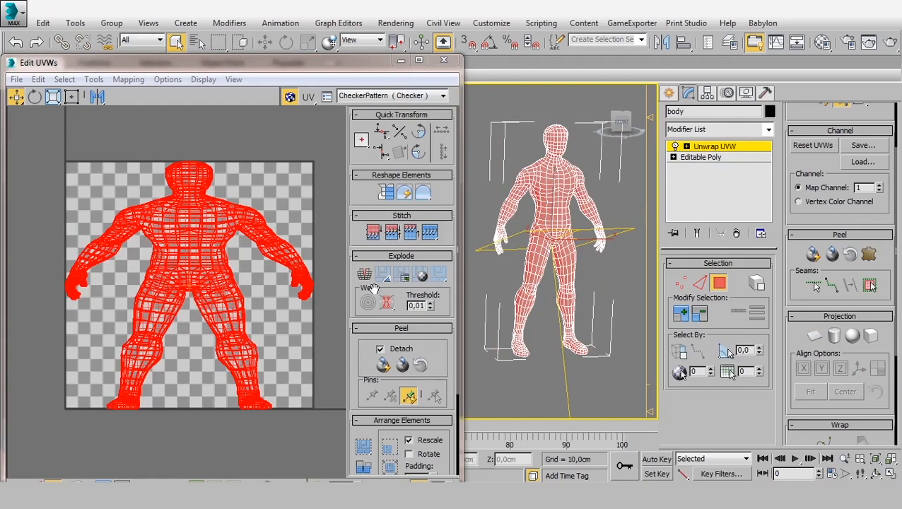
Examine the body's planar UV layout and the selected polygons around its torso, shoulder and arm
middle_drag(276, 311, 275, 297)
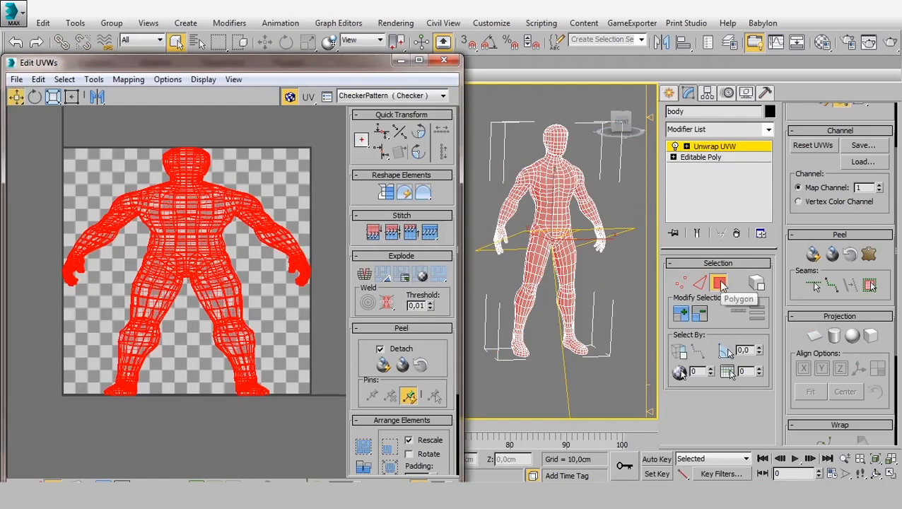
scroll(262, 212, up, 4)
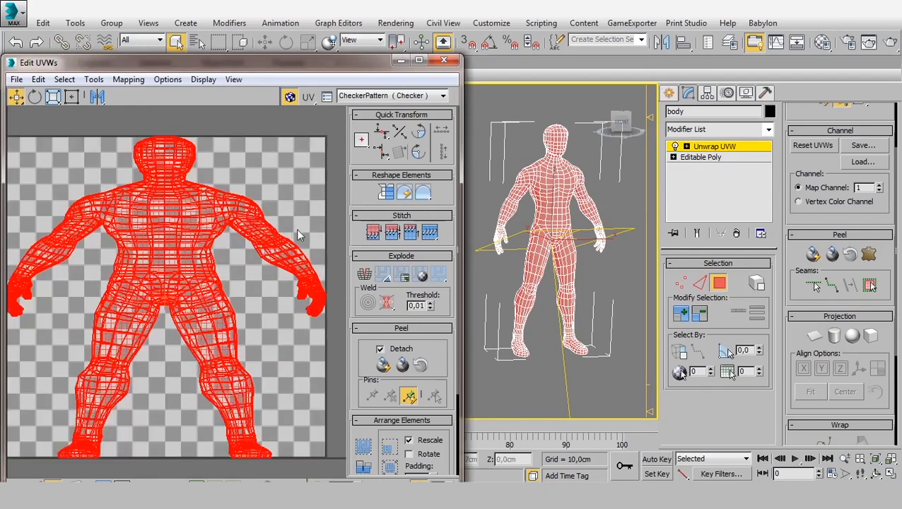
middle_drag(305, 257, 287, 253)
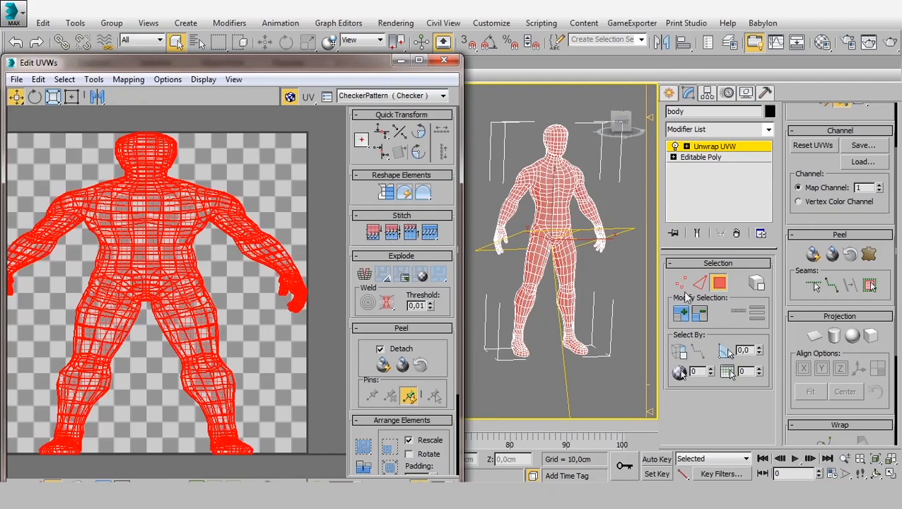
scroll(573, 283, up, 3)
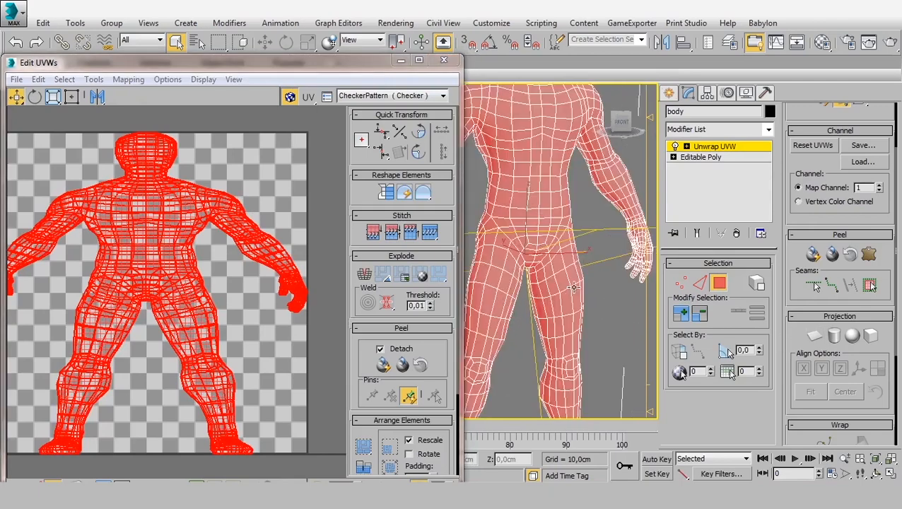
alt+middle_drag(535, 188, 582, 270)
middle_drag(573, 168, 549, 189)
scroll(569, 201, up, 1)
scroll(580, 204, up, 1)
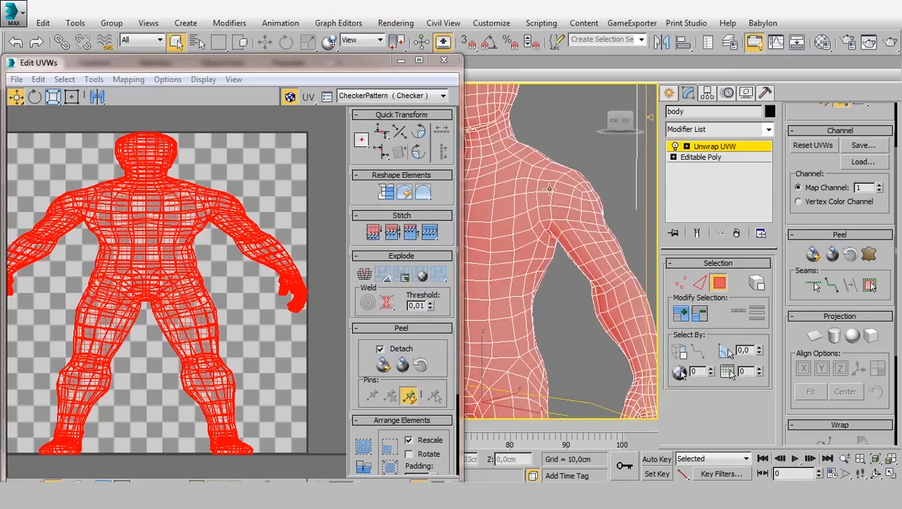
Select the edge loop around the character's left shoulder, running down to the armpit, and break the UVs along it
click(700, 283)
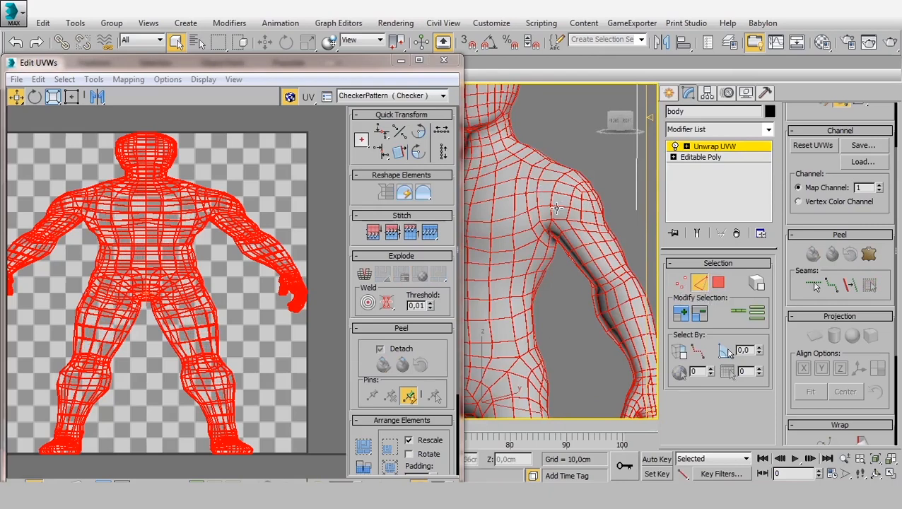
click(579, 307)
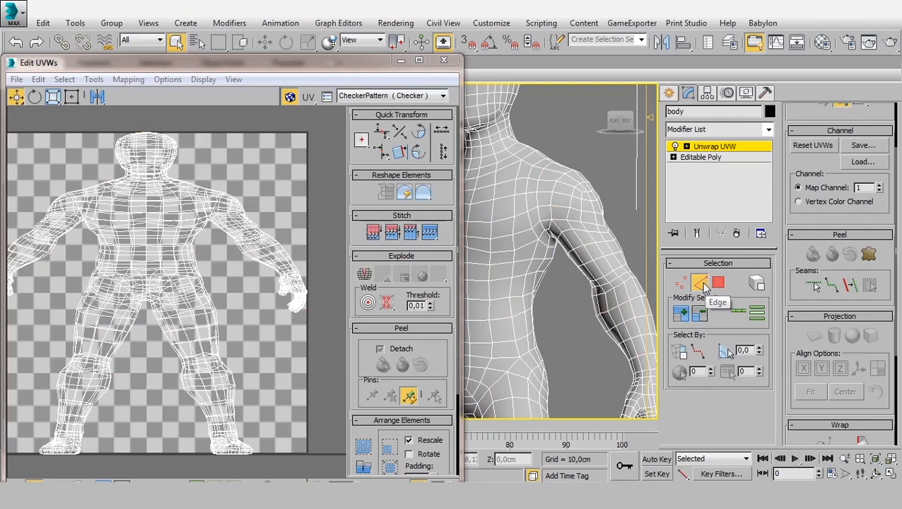
scroll(542, 231, up, 2)
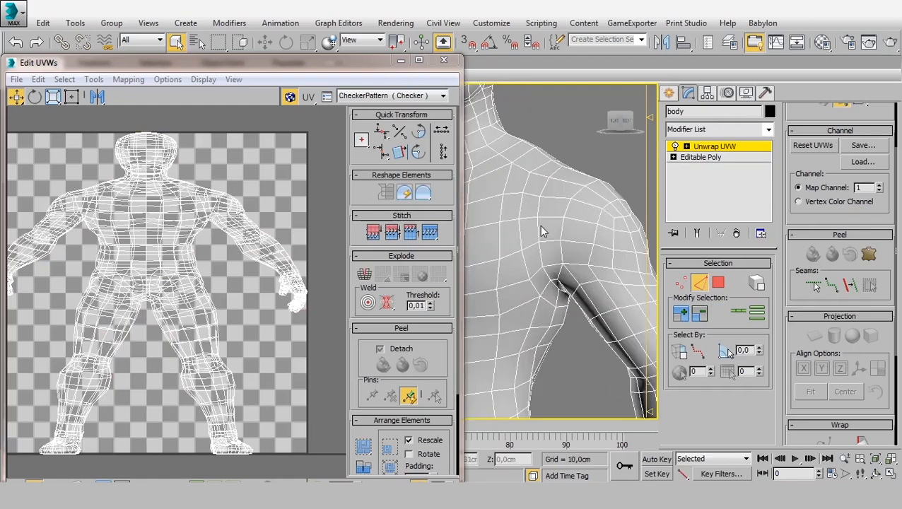
click(538, 230)
mouse_move(540, 233)
alt+middle_down()
mouse_move(556, 253)
mouse_move(570, 236)
mouse_move(541, 233)
alt+middle_up()
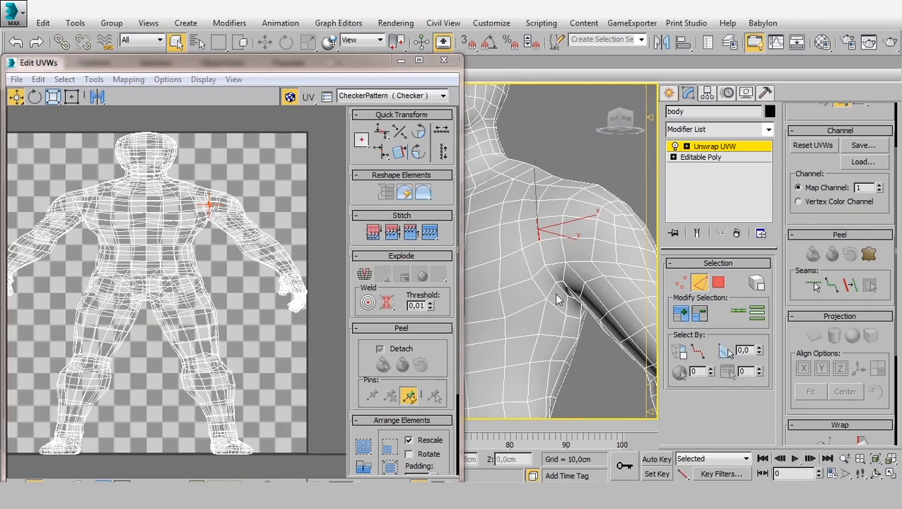
alt+middle_drag(563, 311, 578, 334)
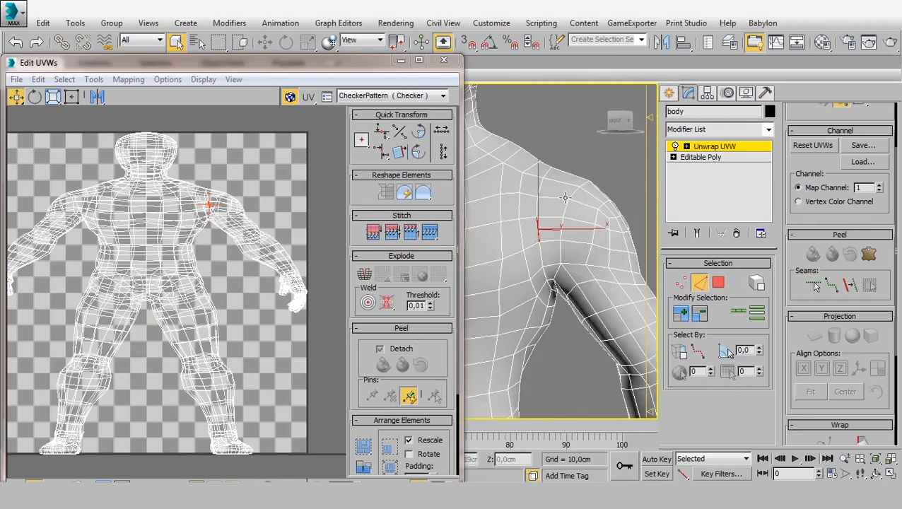
click(737, 315)
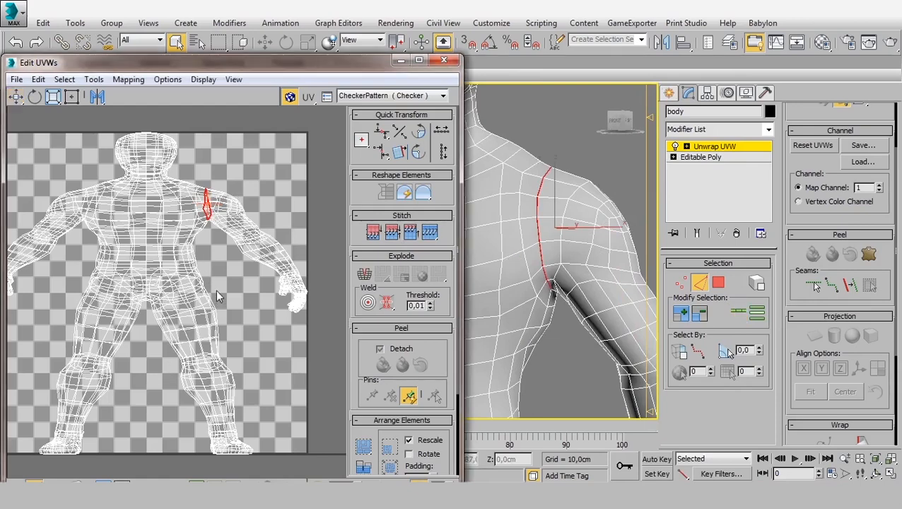
middle_drag(216, 289, 214, 276)
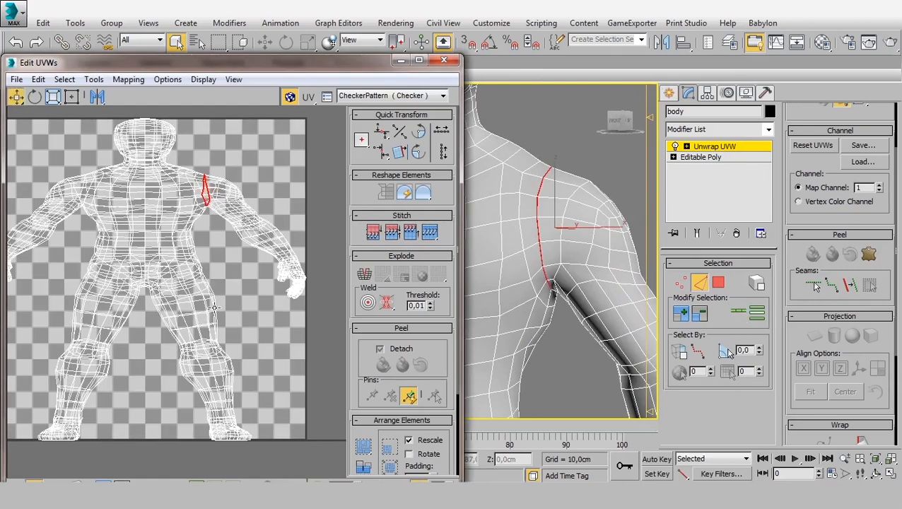
right_click(193, 187)
click(188, 217)
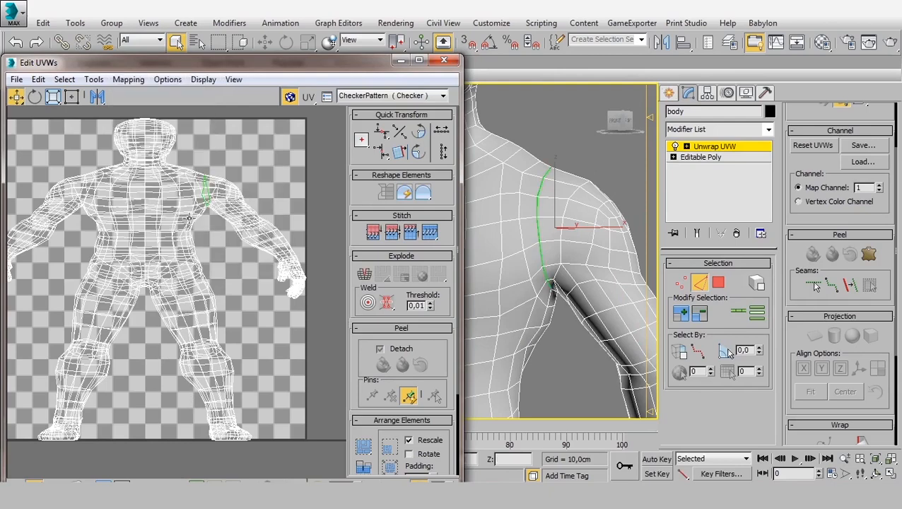
Select the edge loop around the left wrist and break the UVs along it to separate the hand
scroll(587, 353, down, 5)
middle_drag(586, 353, 559, 316)
scroll(559, 315, up, 5)
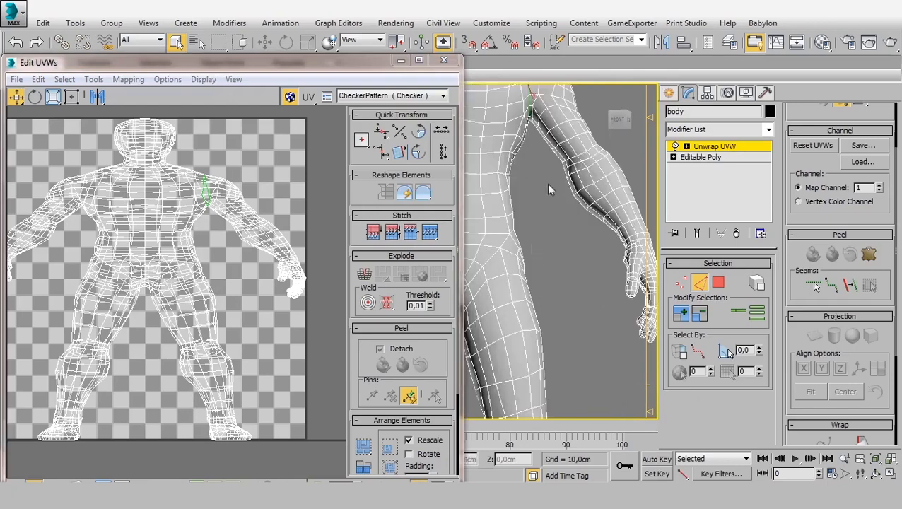
middle_drag(651, 219, 549, 239)
scroll(545, 247, up, 5)
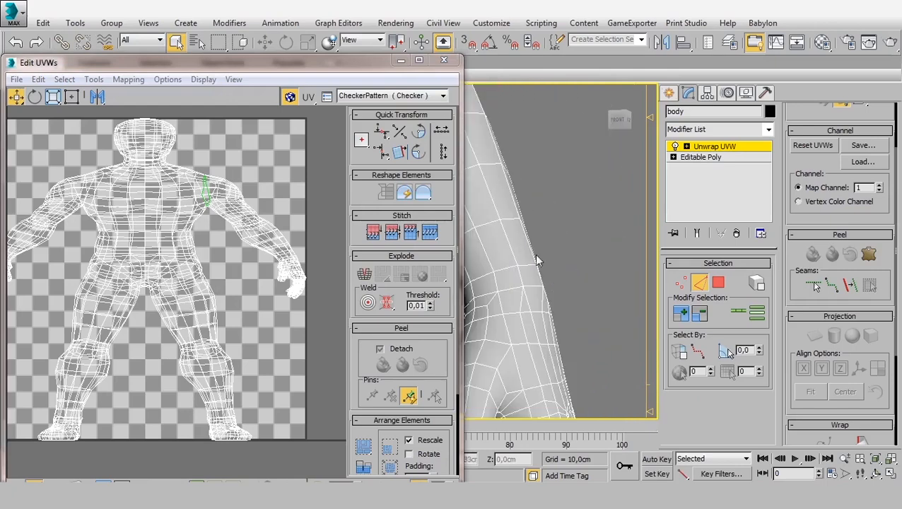
click(484, 275)
middle_drag(483, 277, 530, 270)
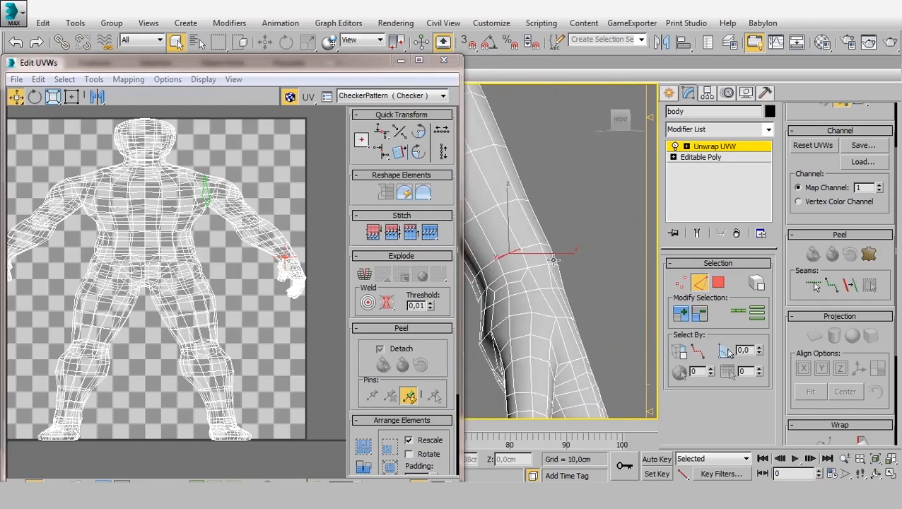
click(683, 314)
right_click(277, 263)
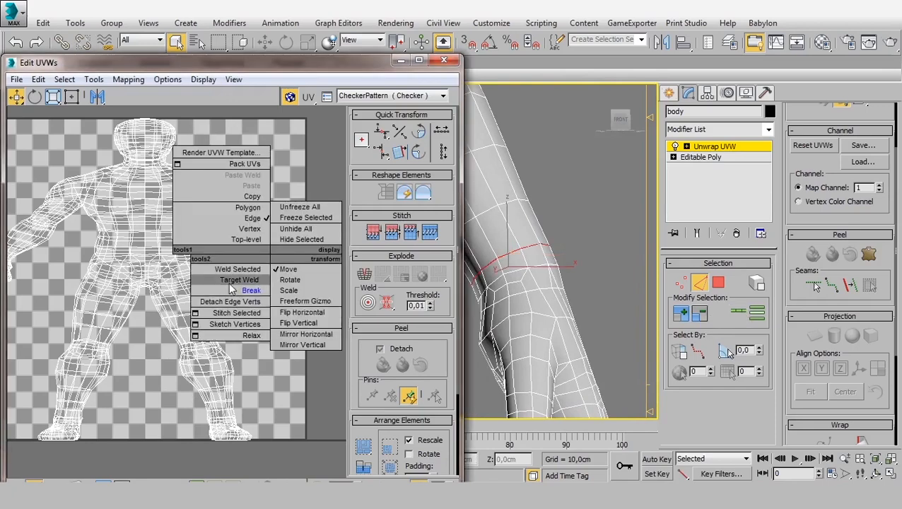
click(249, 294)
Select the complete edge loop where the head meets the neck, under the jaw, and break the UVs along it
middle_drag(490, 205, 702, 337)
middle_drag(495, 172, 579, 257)
middle_drag(503, 146, 533, 270)
scroll(600, 326, down, 3)
scroll(594, 254, up, 2)
scroll(533, 270, up, 2)
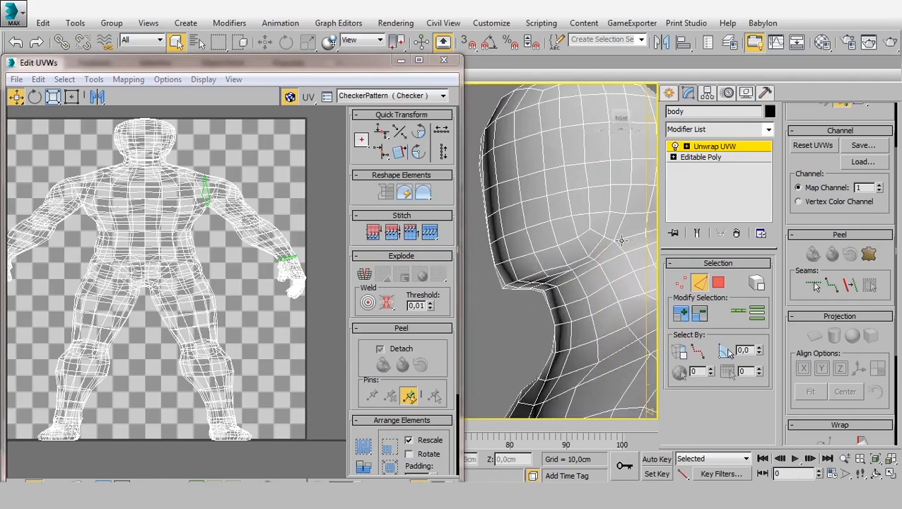
click(605, 247)
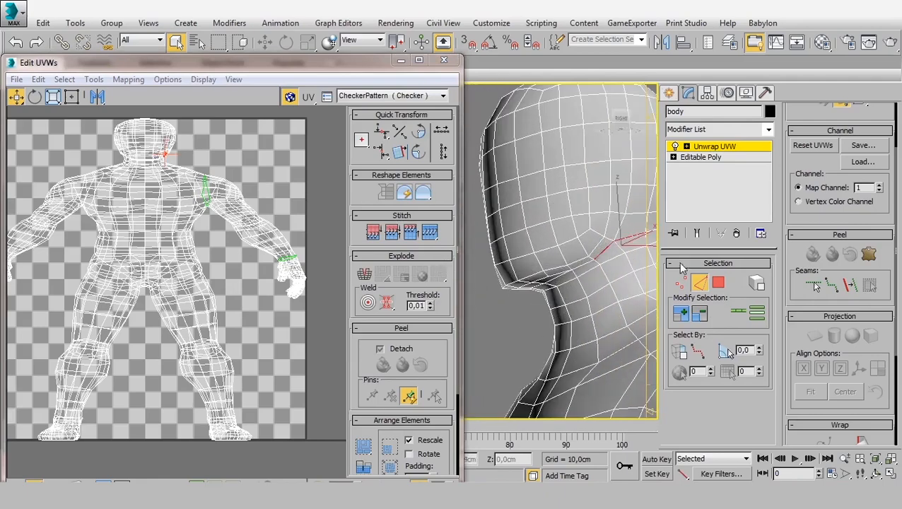
click(738, 311)
alt+middle_drag(545, 266, 619, 233)
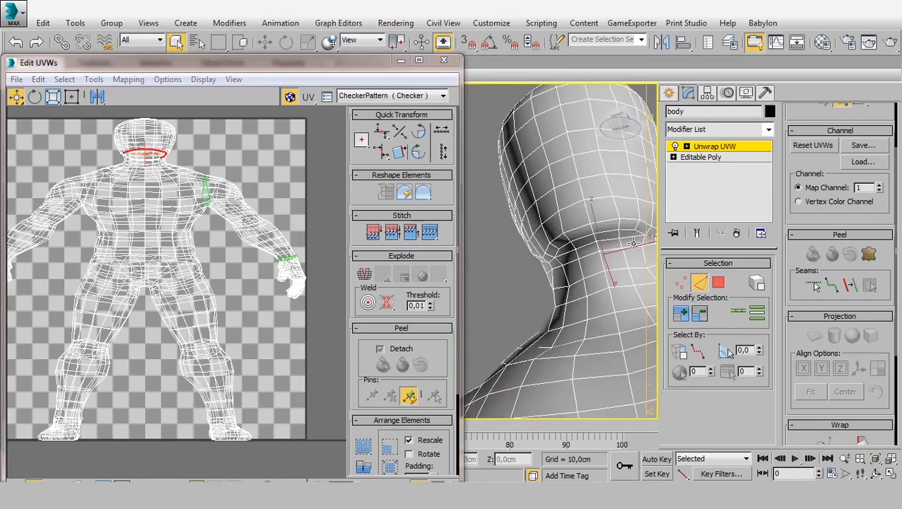
alt+middle_drag(540, 271, 645, 270)
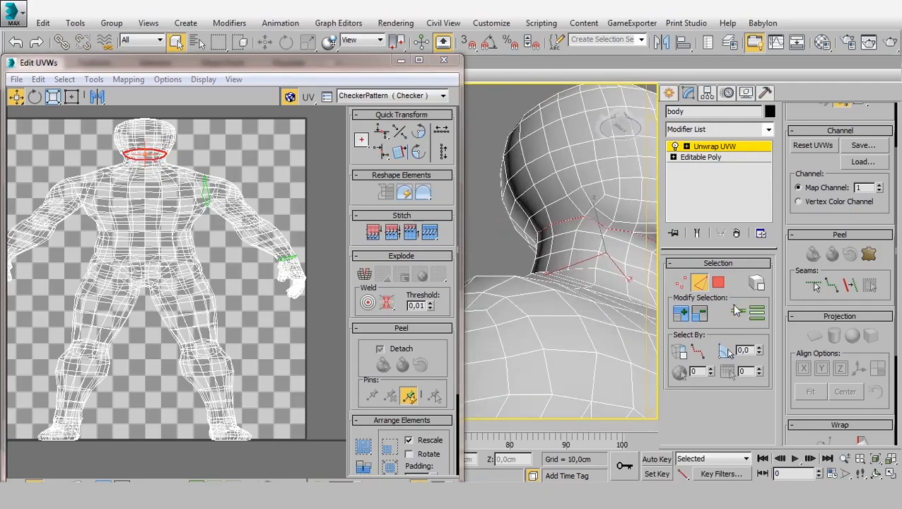
alt+middle_drag(592, 249, 547, 271)
right_click(166, 207)
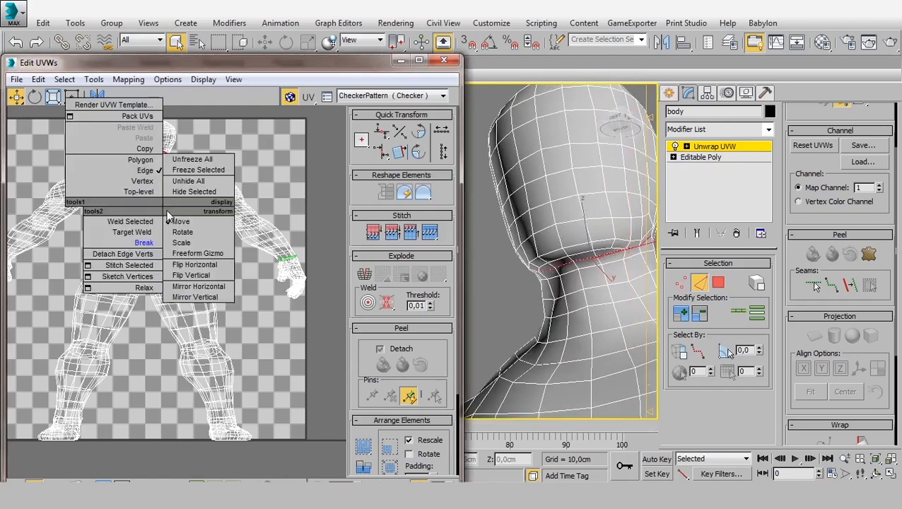
click(150, 249)
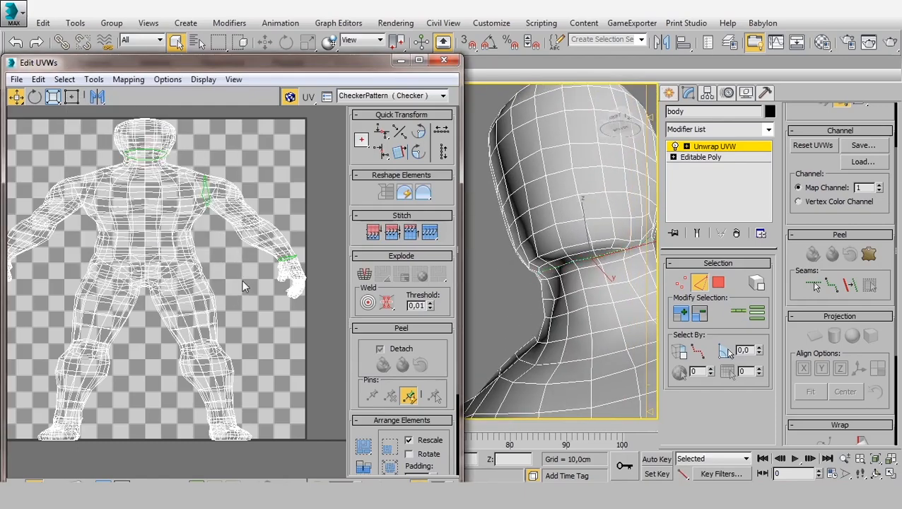
Select the edge loop around the top of the left thigh, from groin to buttock, and break the UVs along it
middle_drag(191, 247, 257, 263)
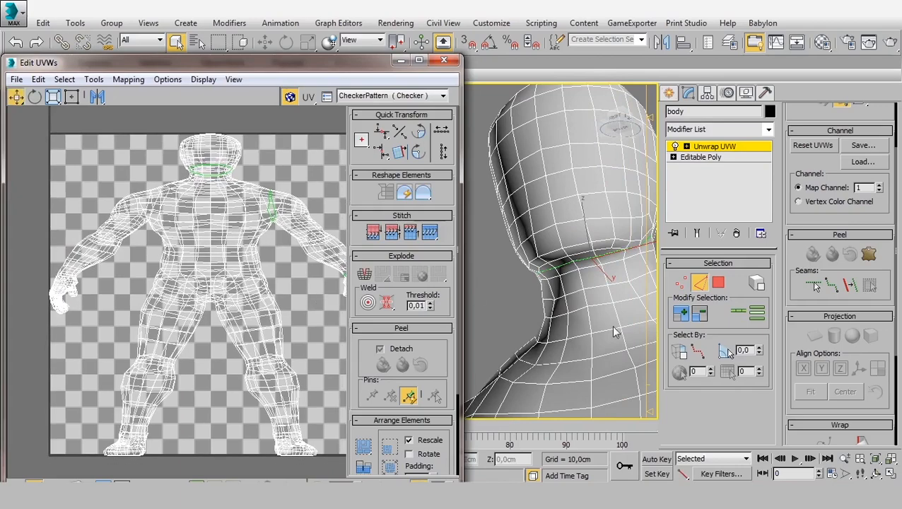
middle_drag(611, 359, 582, 242)
scroll(583, 286, down, 5)
alt+middle_drag(583, 286, 542, 263)
scroll(542, 263, up, 6)
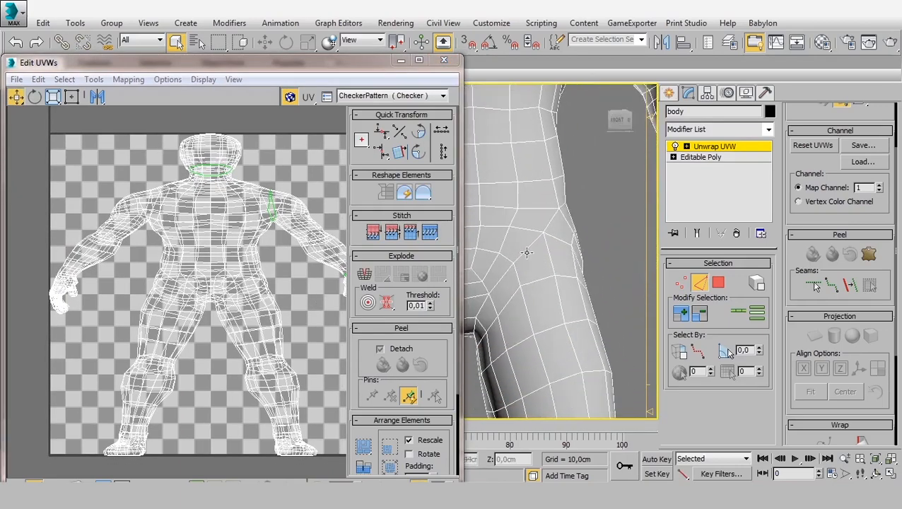
click(524, 252)
click(735, 312)
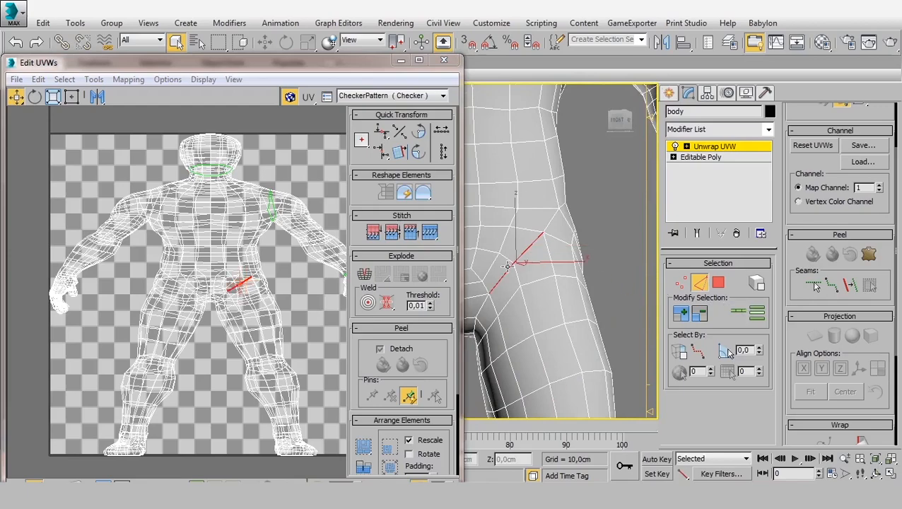
click(738, 312)
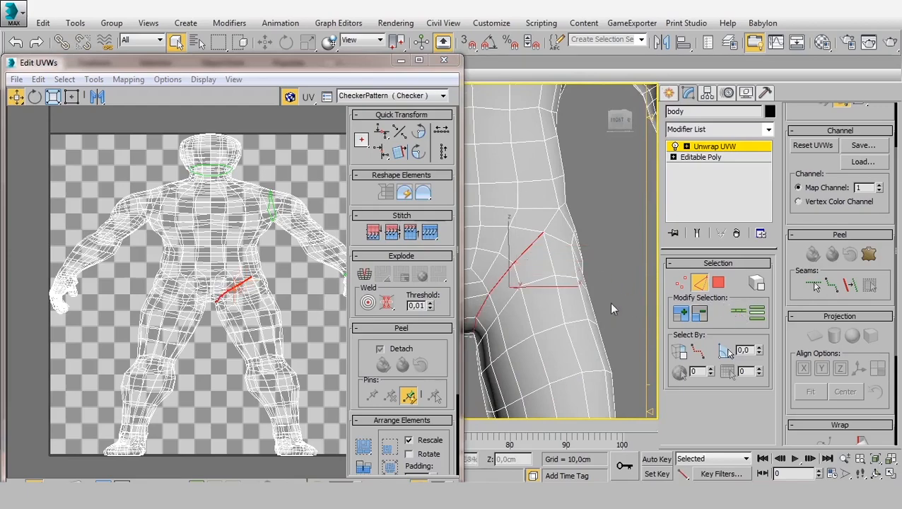
alt+middle_drag(551, 302, 497, 265)
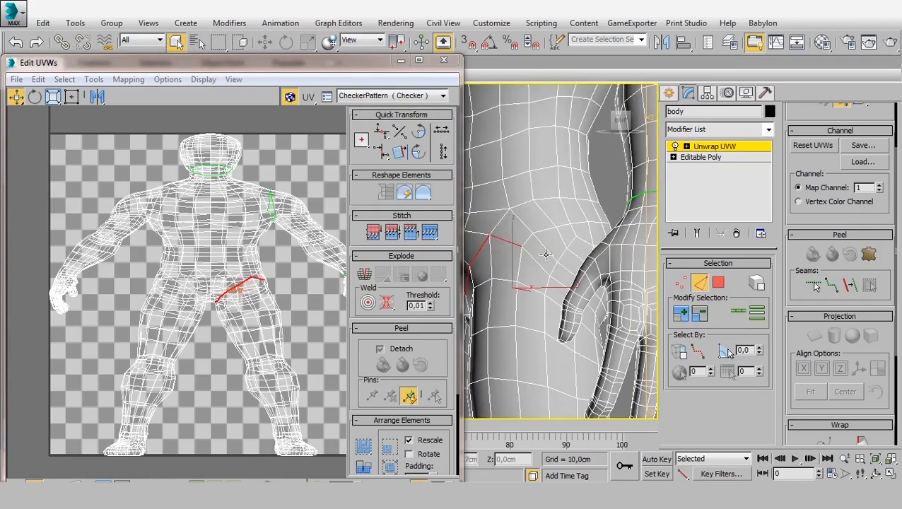
click(750, 315)
alt+middle_drag(580, 273, 441, 247)
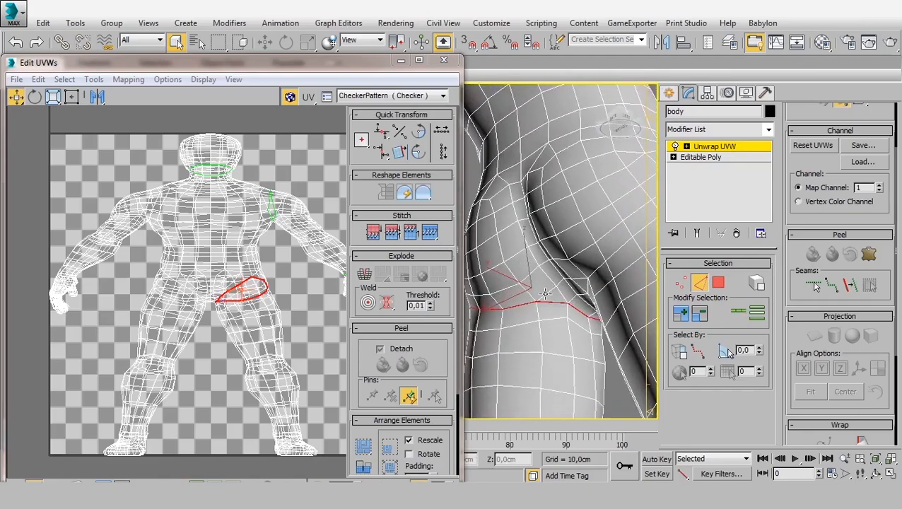
alt+middle_drag(544, 293, 664, 322)
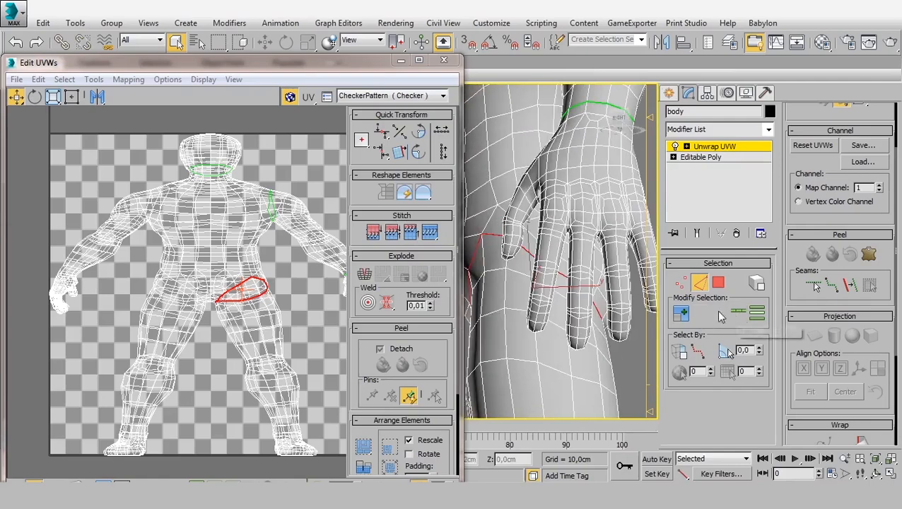
right_click(288, 259)
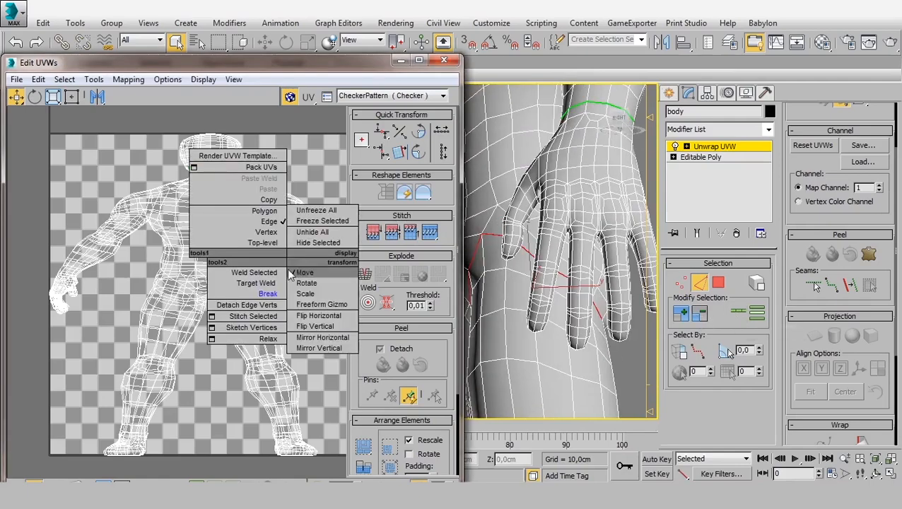
click(277, 304)
Select the edges around the left ankle, extend them to a full loop and break the UVs along it
alt+middle_drag(600, 381, 576, 300)
click(529, 295)
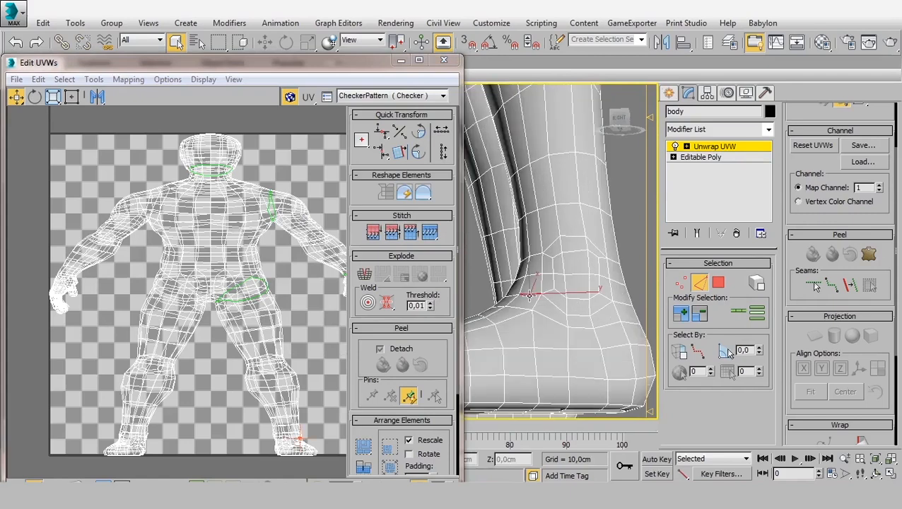
ctrl+click(619, 304)
ctrl+click(605, 308)
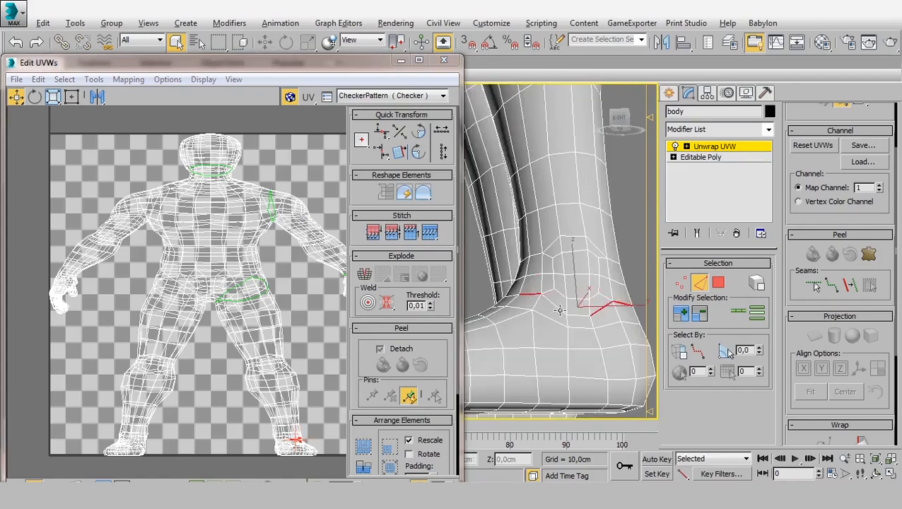
alt+middle_drag(605, 308, 555, 315)
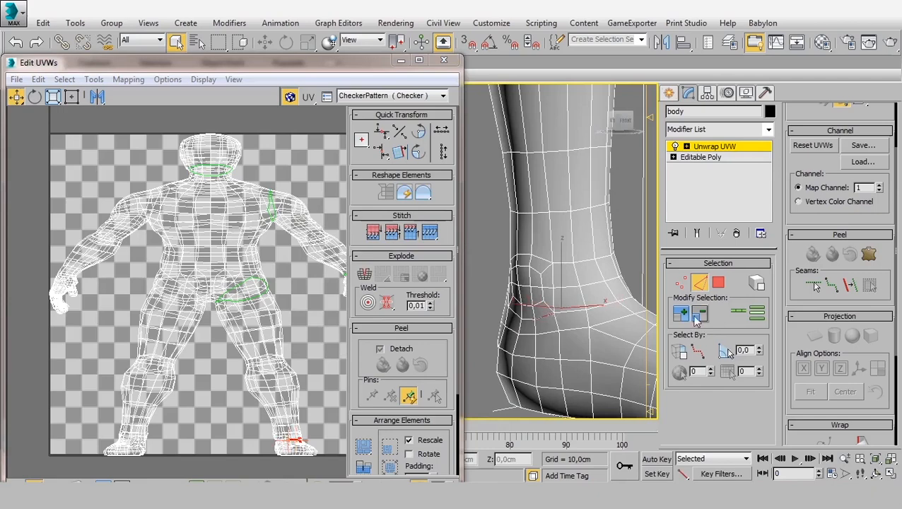
click(743, 318)
right_click(256, 372)
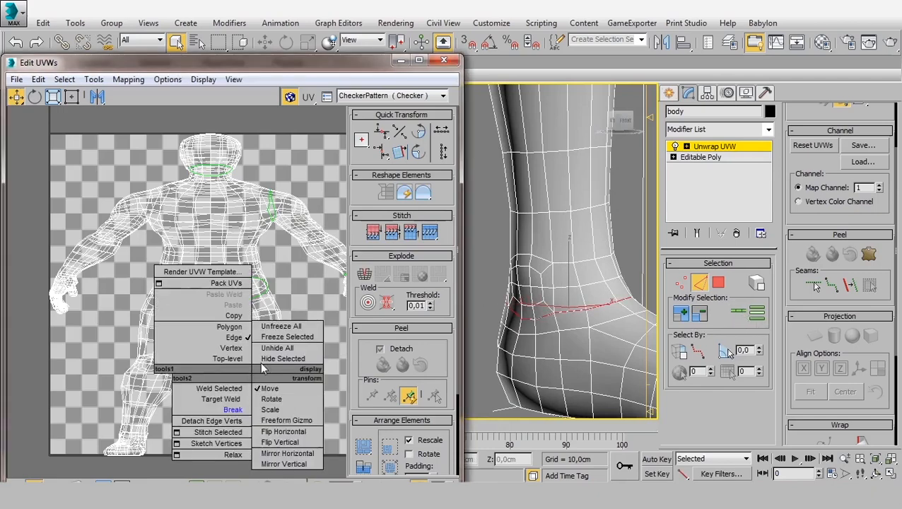
click(233, 409)
Leave edge editing, close the UV editor and collapse the body's entire modifier stack into the Editable Poly
scroll(236, 317, down, 2)
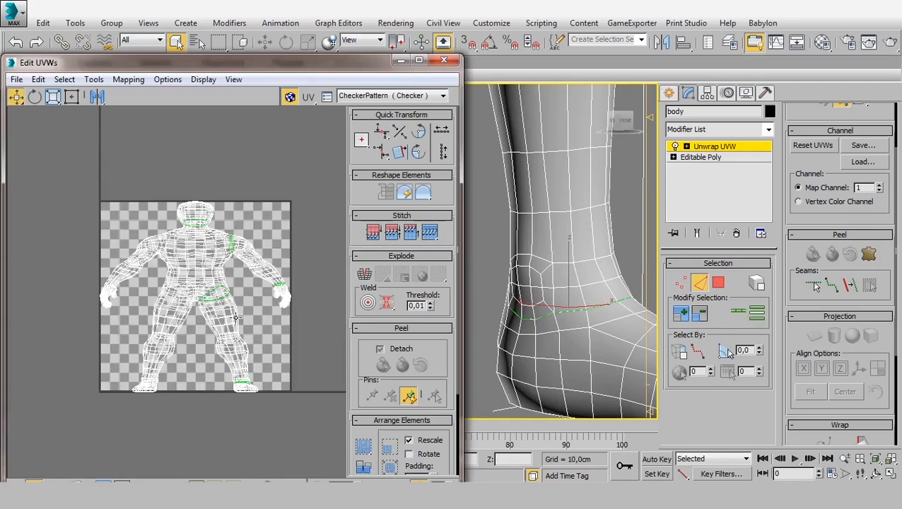
scroll(600, 291, down, 10)
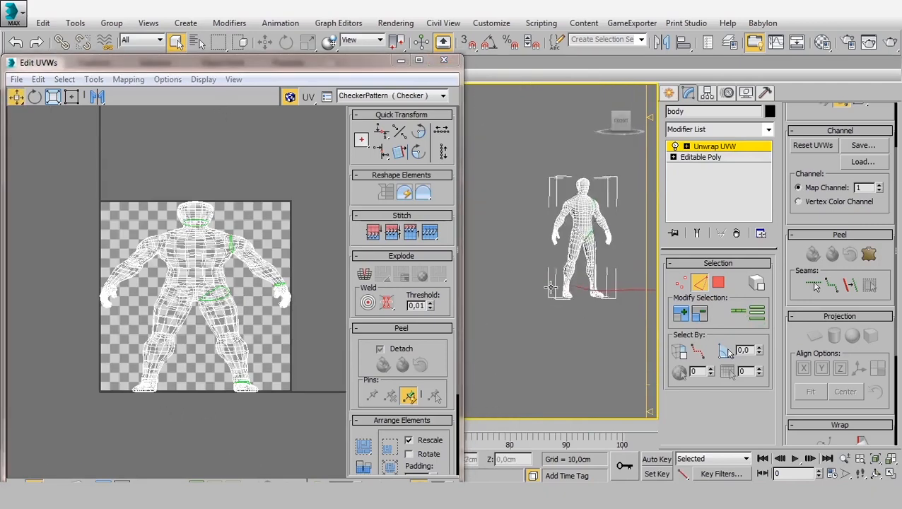
alt+middle_drag(639, 241, 626, 240)
scroll(626, 241, up, 4)
middle_drag(568, 227, 600, 241)
click(726, 146)
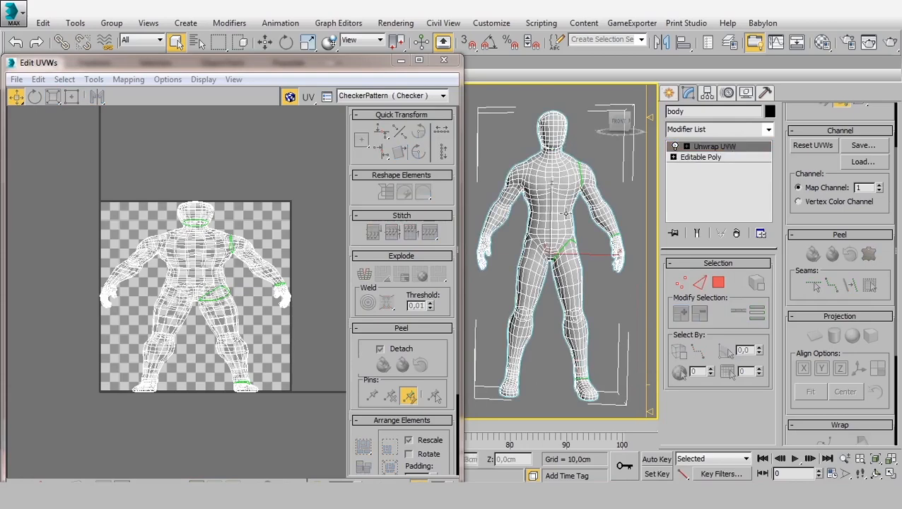
click(444, 60)
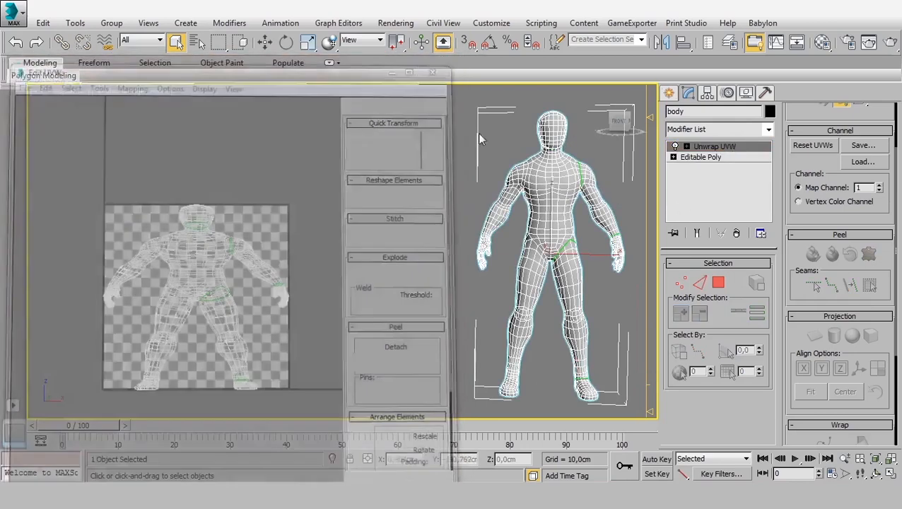
right_click(719, 152)
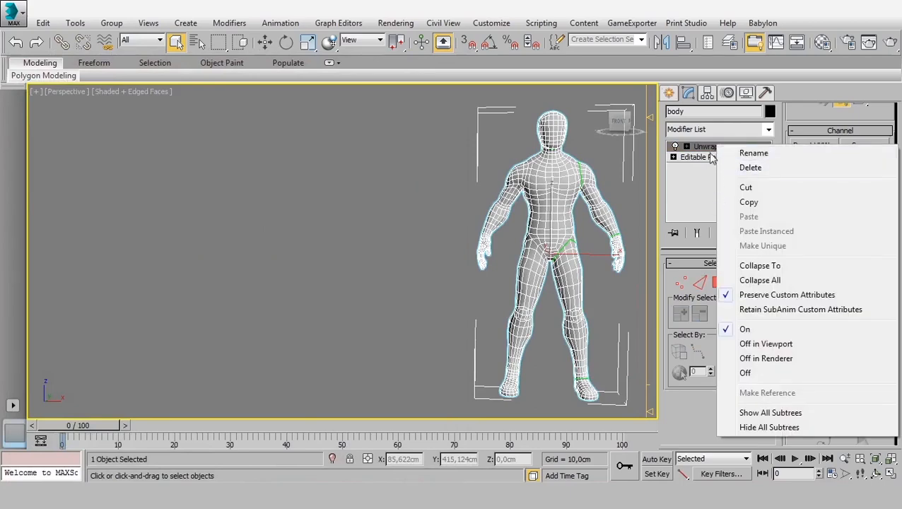
click(772, 282)
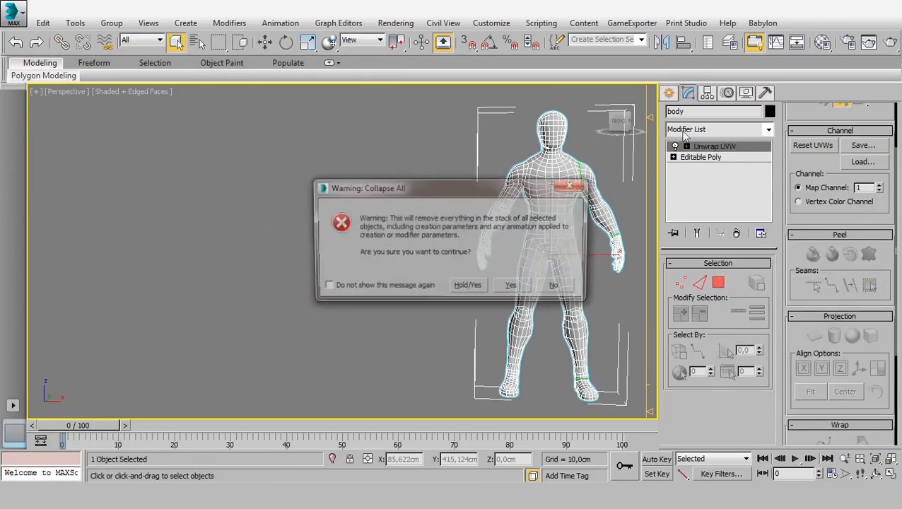
click(513, 287)
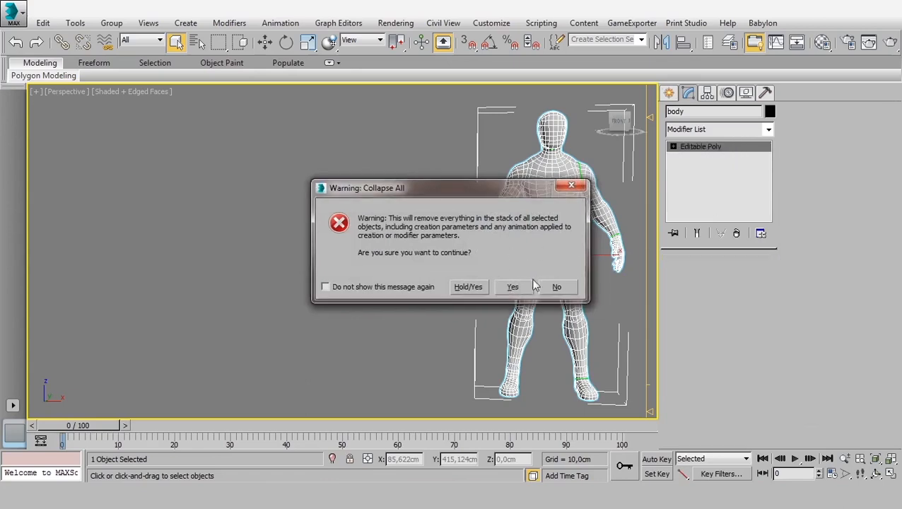
In the front view, select all polygons of the character's right half up to the centre line and delete them
click(733, 278)
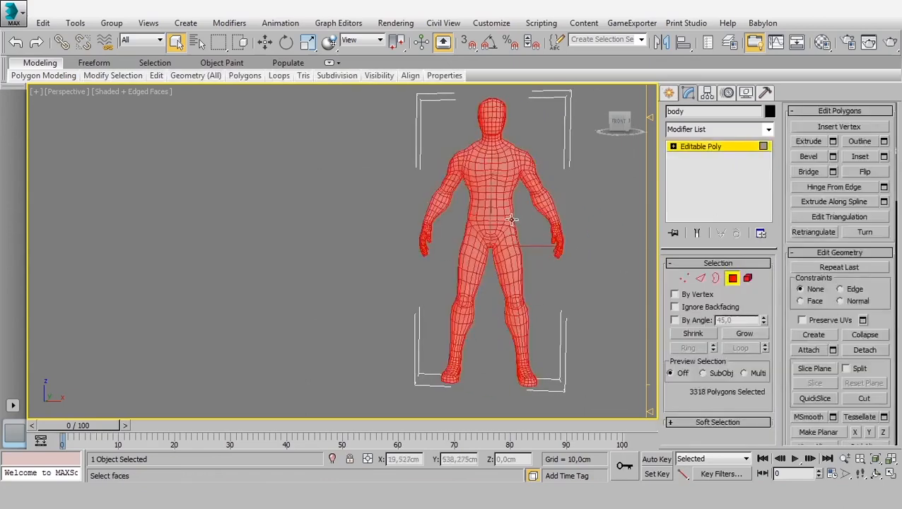
key(f)
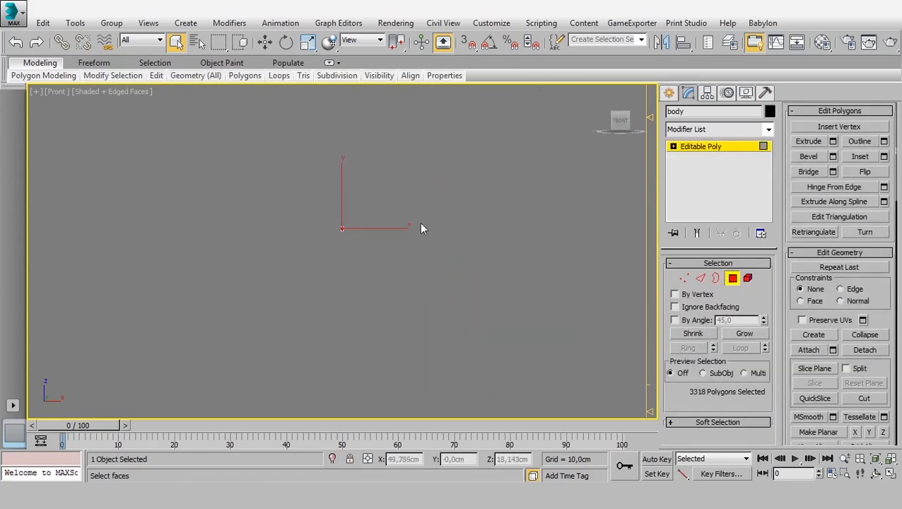
key(z)
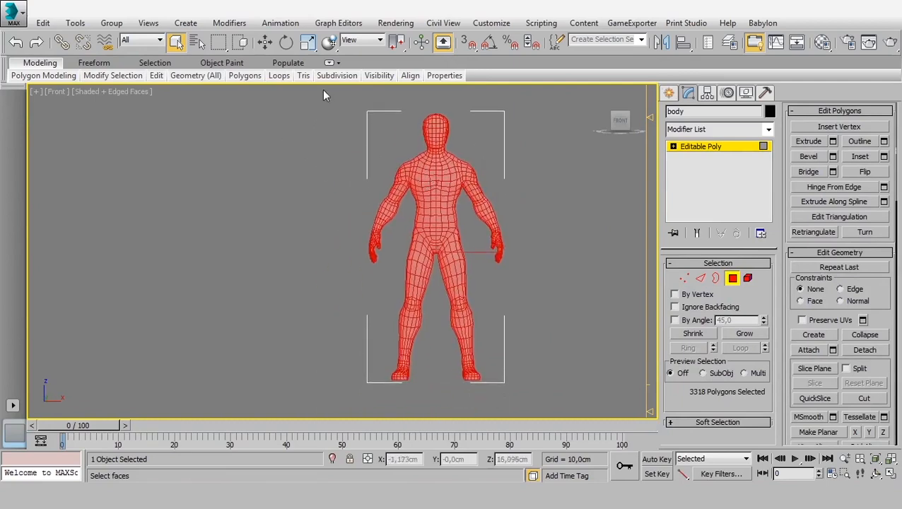
drag(323, 91, 435, 390)
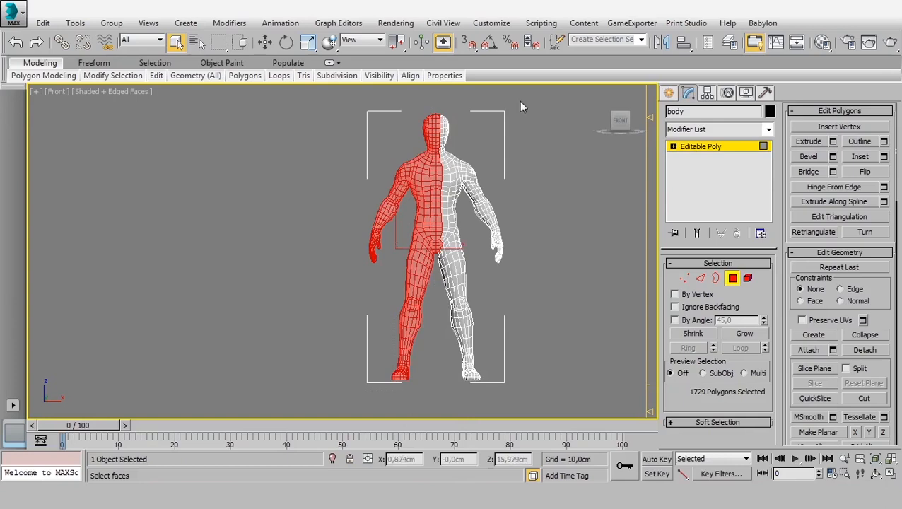
drag(511, 210, 532, 205)
drag(555, 103, 442, 304)
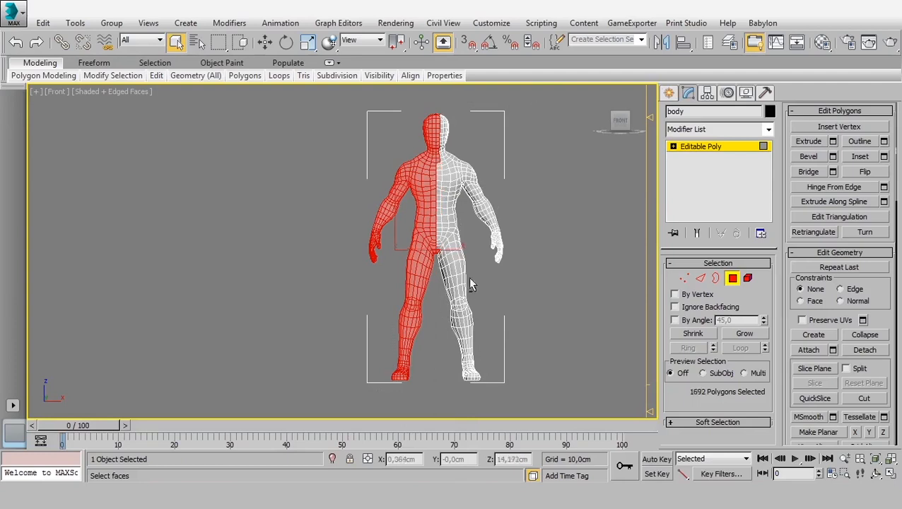
scroll(439, 161, up, 3)
drag(500, 298, 435, 381)
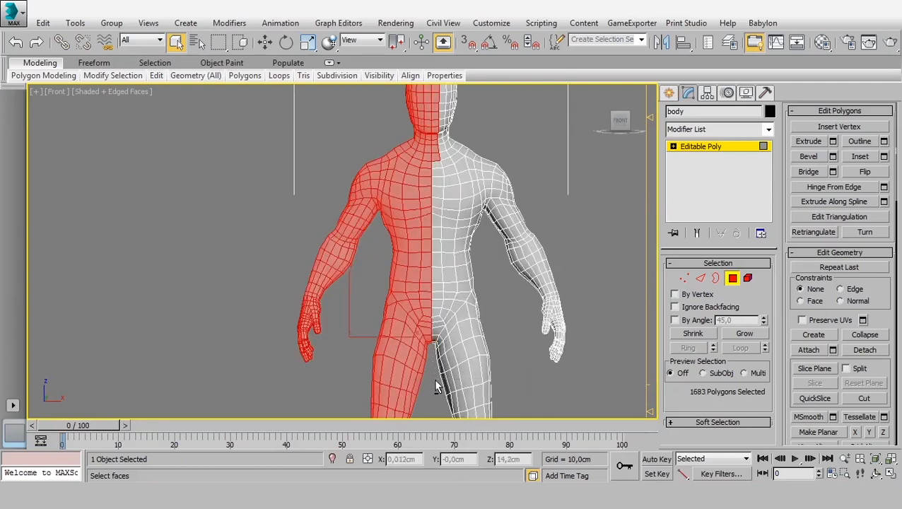
middle_drag(471, 156, 473, 282)
scroll(472, 281, up, 2)
alt+drag(489, 126, 427, 308)
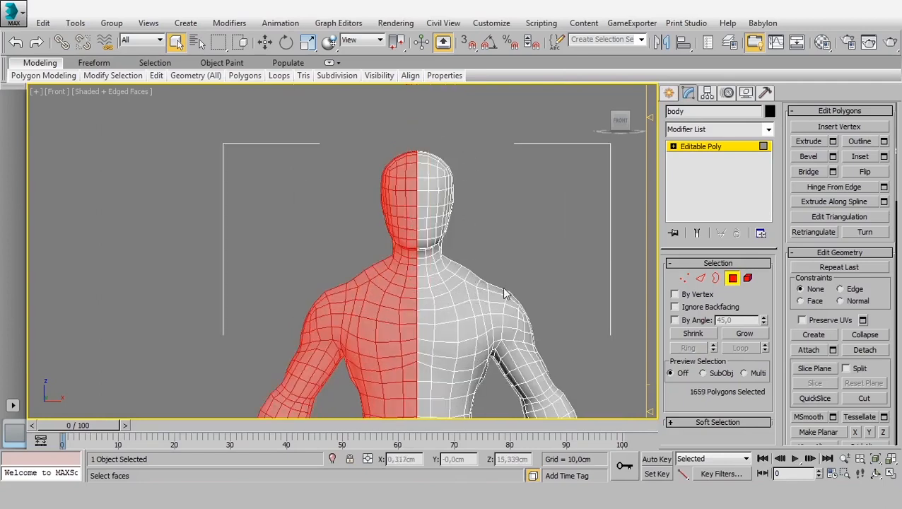
key(Delete)
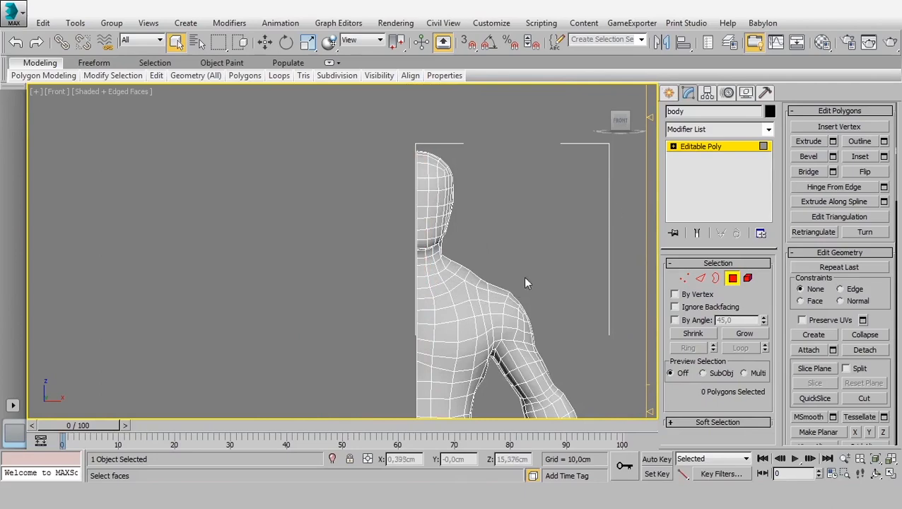
Return to the perspective view, apply a new Unwrap UVW modifier to the remaining half body and open its UV editor
scroll(525, 278, down, 3)
middle_drag(525, 278, 535, 216)
key(p)
scroll(491, 260, down, 5)
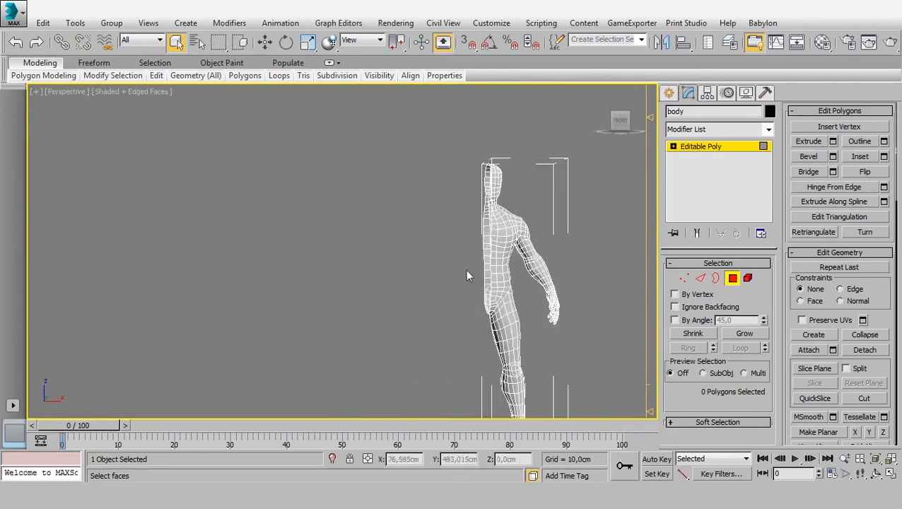
alt+middle_drag(467, 275, 453, 312)
scroll(453, 312, up, 4)
click(726, 148)
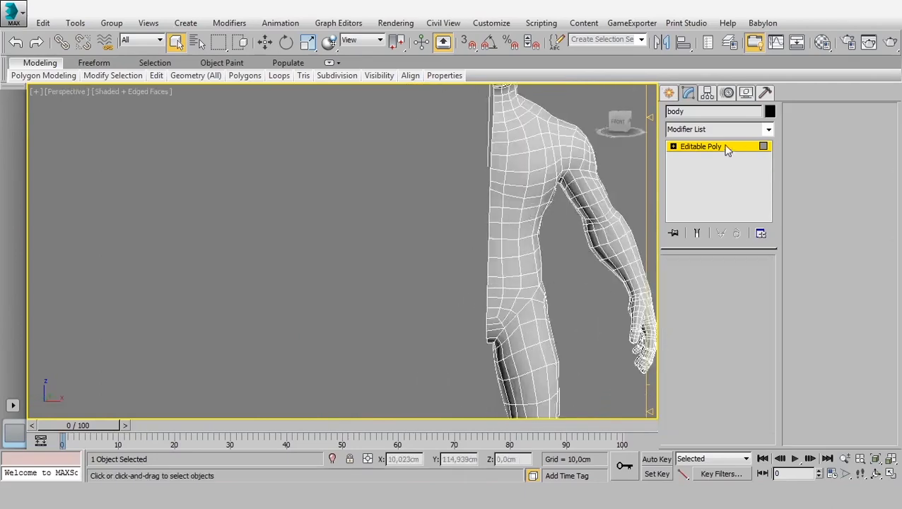
click(733, 127)
click(733, 128)
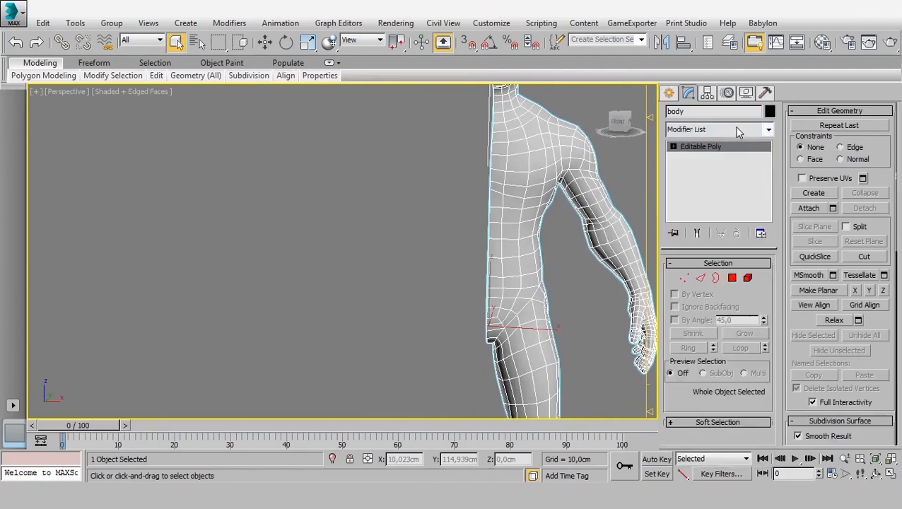
click(739, 130)
key(u)
key(Return)
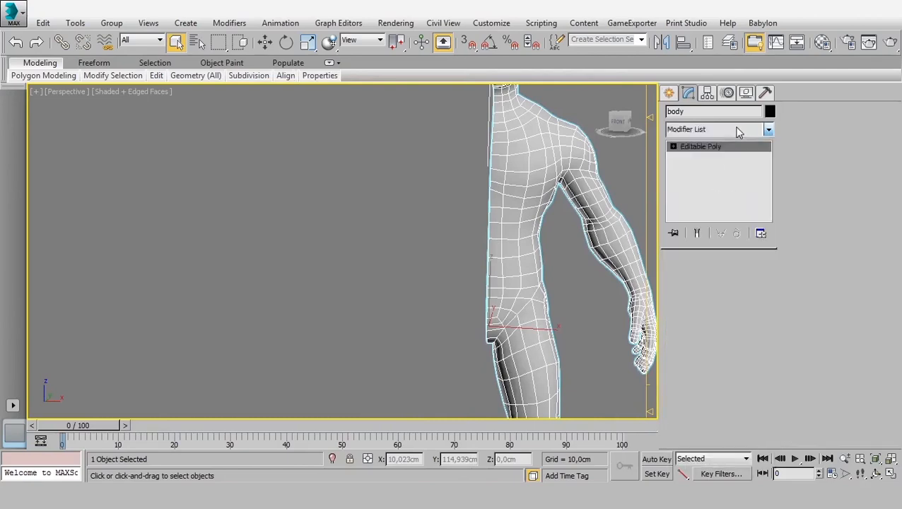
click(828, 127)
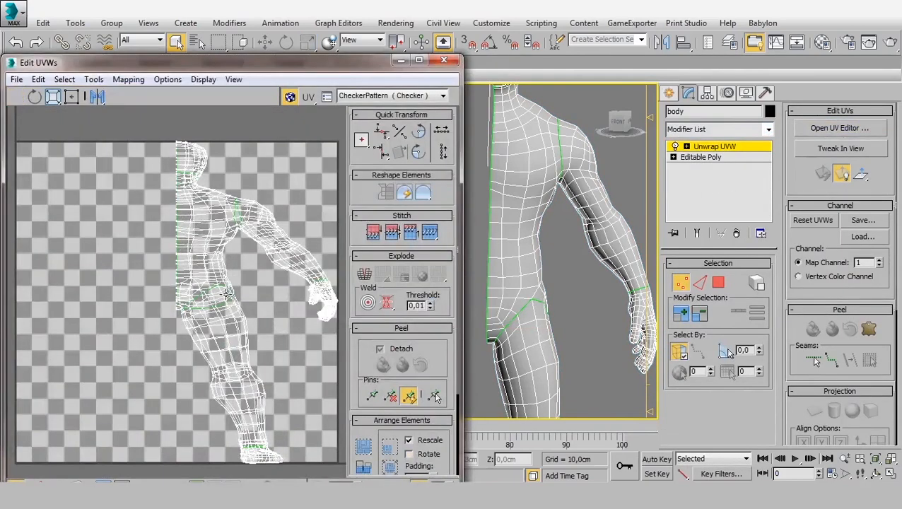
Switch the unwrap to polygon selection and move the Edit UVWs window up until its lower selection controls are reachable
click(718, 283)
scroll(225, 298, up, 3)
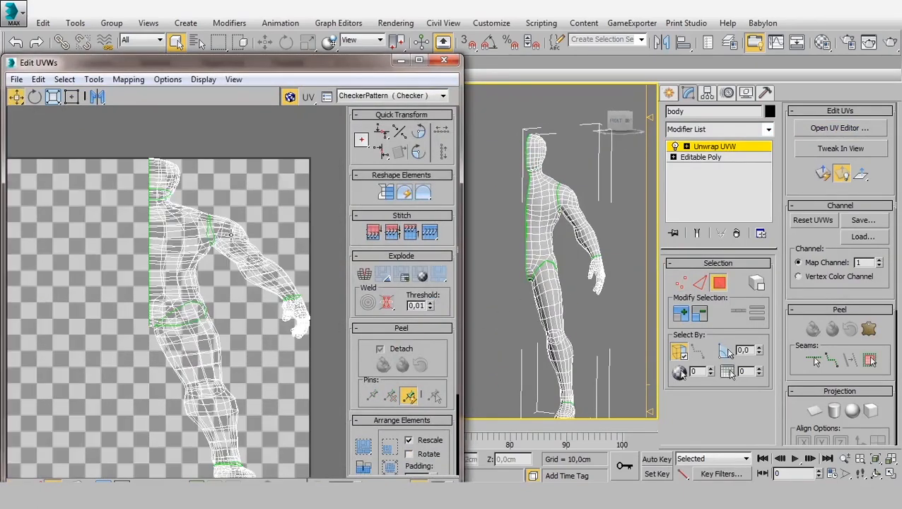
middle_drag(230, 232, 232, 235)
click(253, 259)
scroll(249, 260, up, 1)
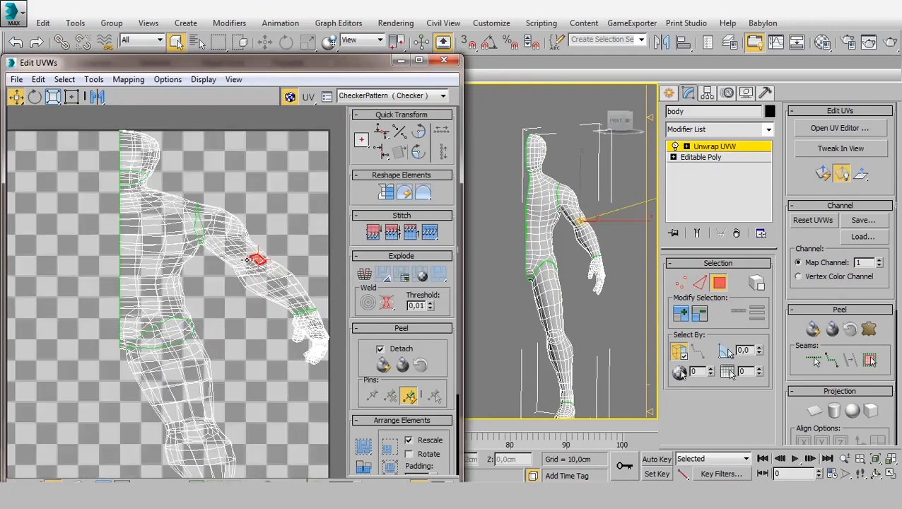
click(288, 272)
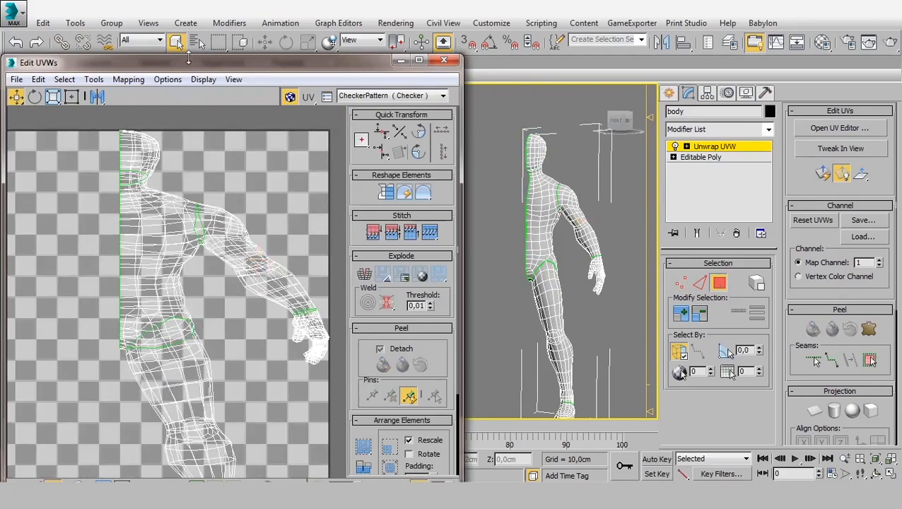
drag(188, 57, 188, 16)
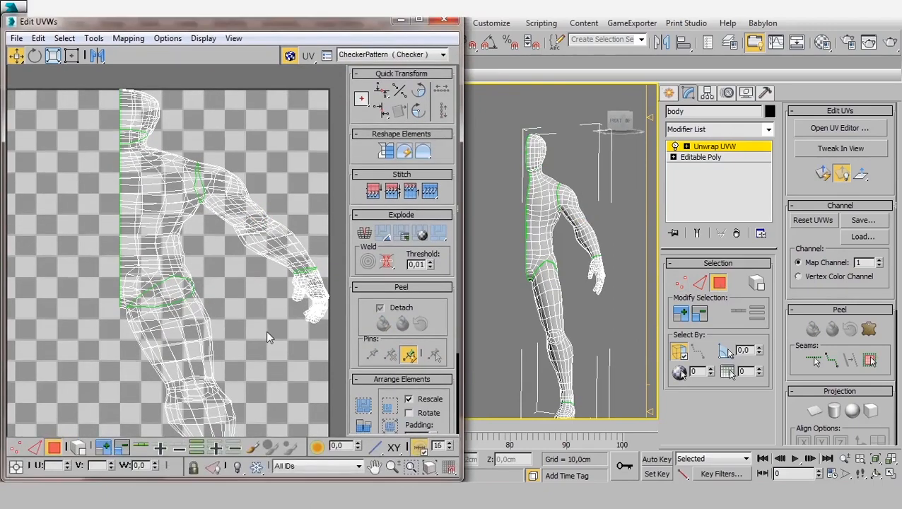
Enable selection by UV element in the UV editor and clear the current selection
scroll(267, 336, down, 2)
click(275, 249)
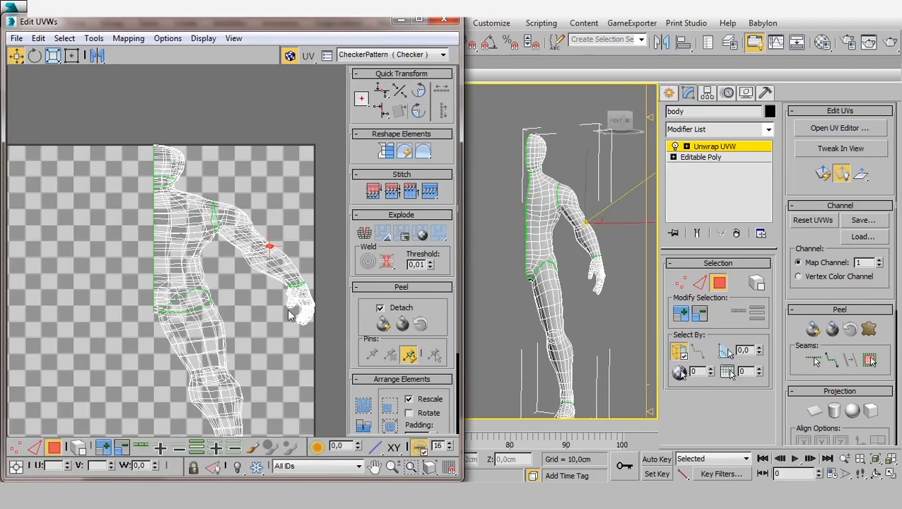
middle_drag(289, 314, 232, 297)
click(248, 282)
drag(209, 335, 210, 335)
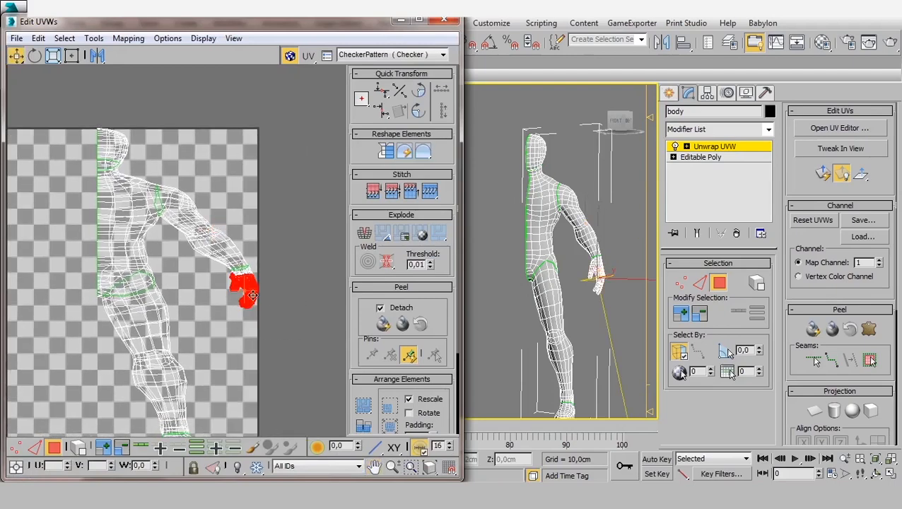
click(78, 447)
click(291, 319)
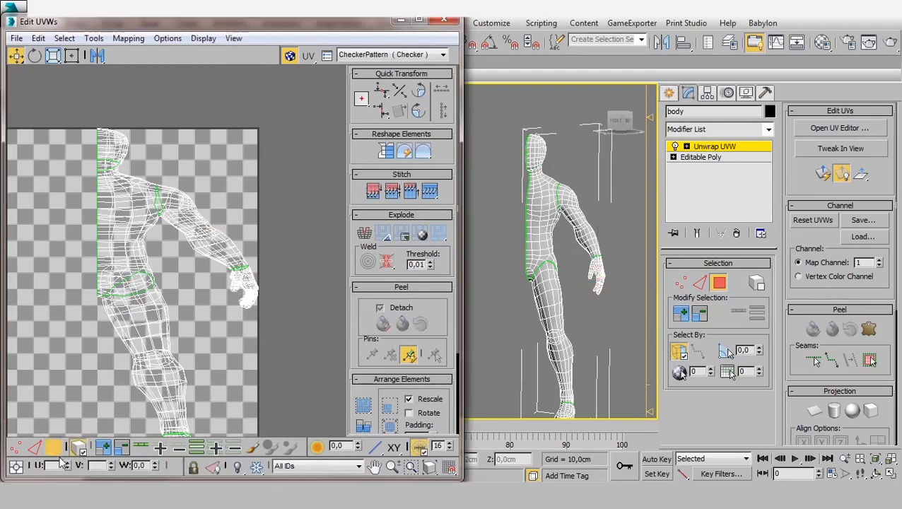
Move the hand shell outside the UV tile and pull the arm shell away from the torso
click(249, 293)
drag(253, 285, 302, 324)
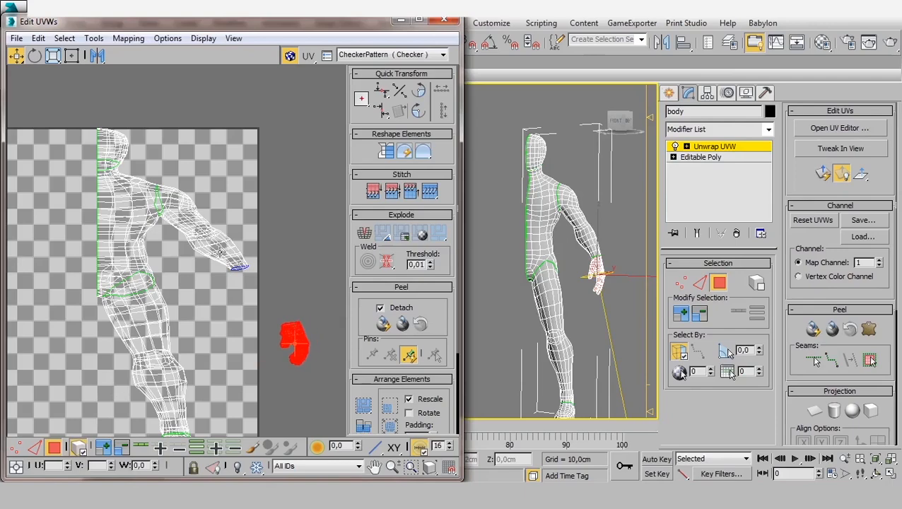
click(195, 212)
drag(195, 212, 248, 188)
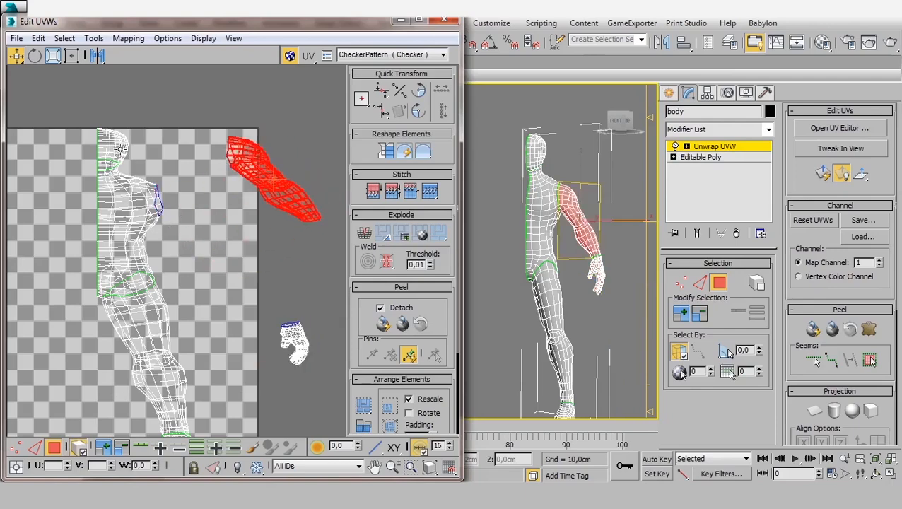
Spread out the head, torso, leg and foot shells, with the foot below the UV tile
drag(120, 148, 134, 87)
drag(134, 226, 150, 164)
drag(139, 321, 52, 293)
scroll(122, 319, down, 3)
middle_drag(127, 319, 147, 273)
drag(165, 339, 165, 358)
scroll(216, 281, up, 3)
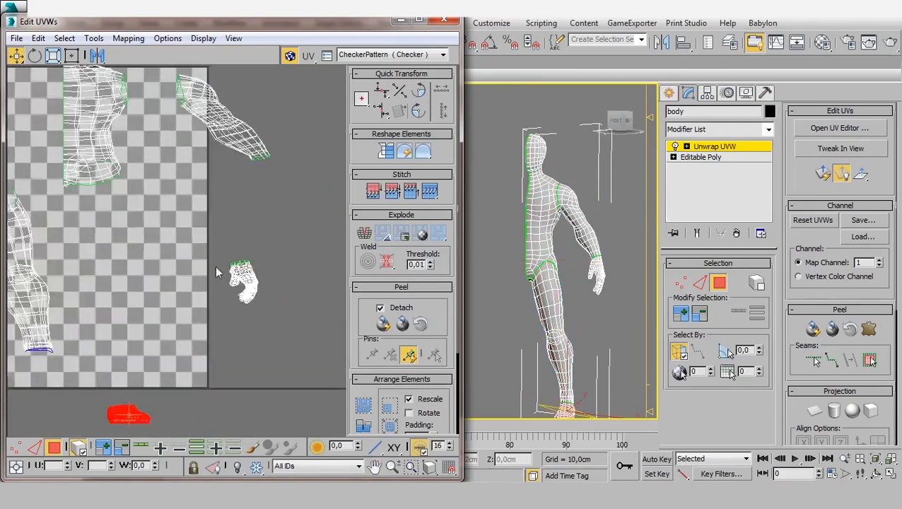
Switch the unwrap to edge selection and select a lengthwise edge on the underside of the arm
middle_drag(204, 198, 216, 262)
click(213, 191)
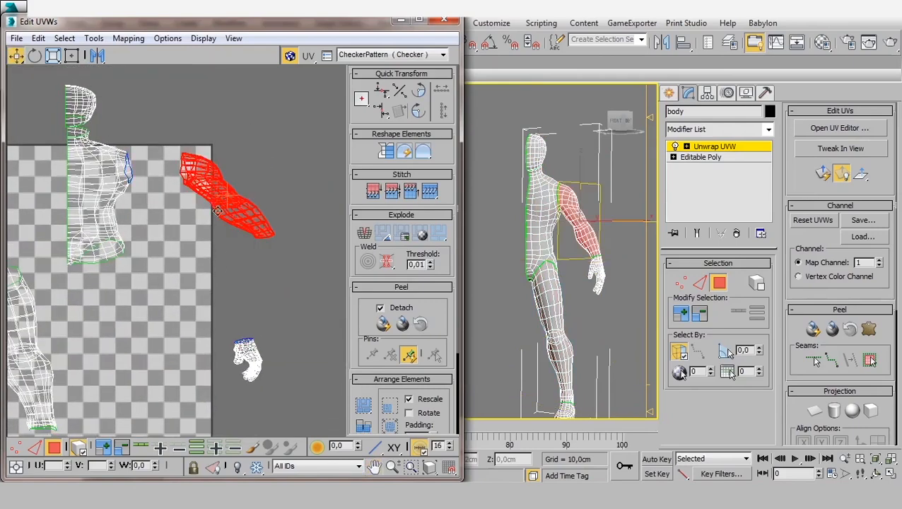
click(686, 147)
click(708, 168)
scroll(580, 219, up, 6)
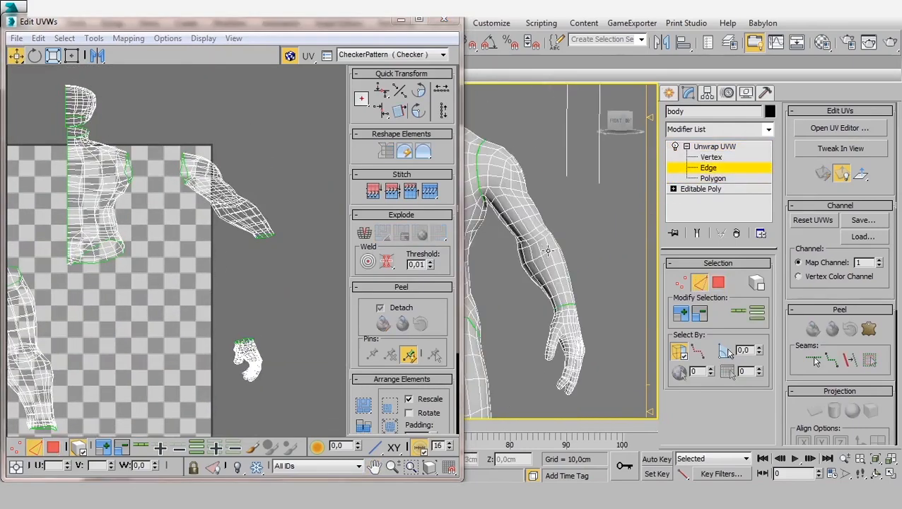
scroll(566, 215, up, 5)
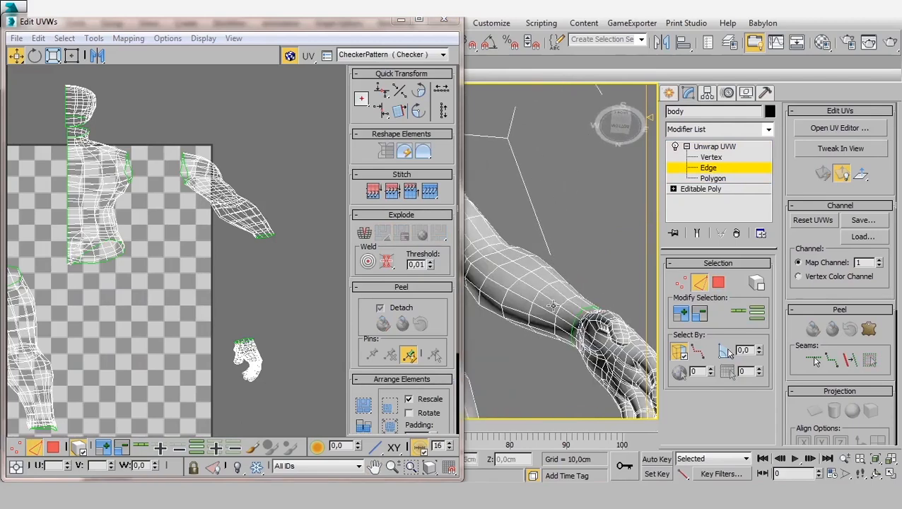
mouse_move(566, 316)
alt+middle_down()
mouse_move(608, 311)
mouse_move(599, 322)
mouse_move(608, 342)
mouse_move(624, 316)
mouse_move(561, 315)
mouse_move(555, 303)
alt+middle_up()
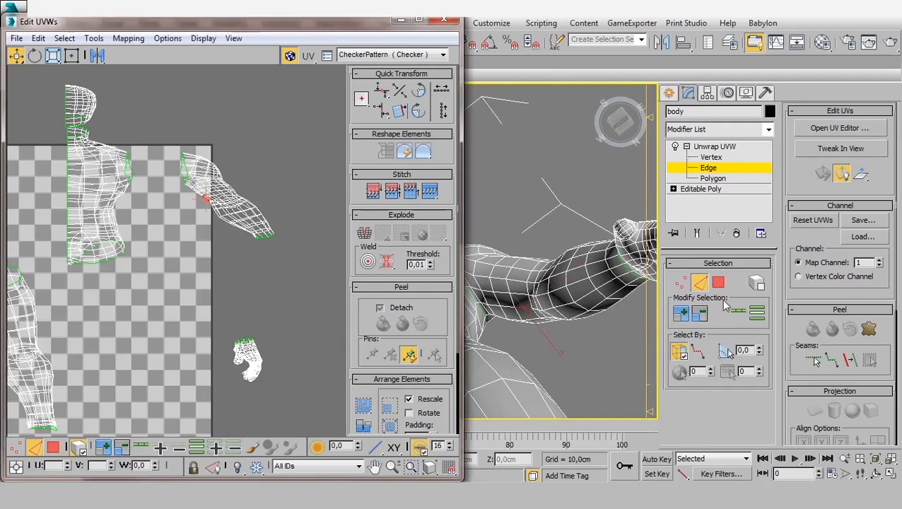
alt+middle_drag(541, 319, 563, 312)
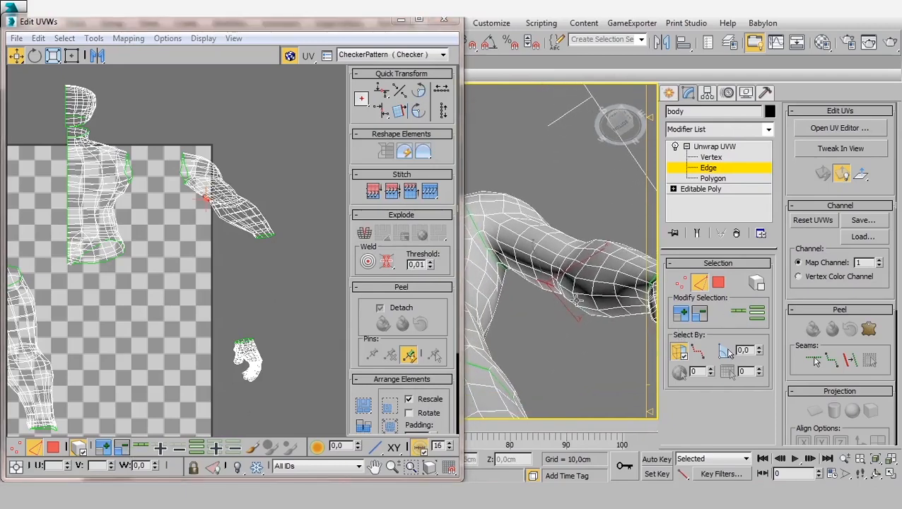
Select the full lengthwise edge loop along the underside of the arm only and break it into a seam
click(741, 320)
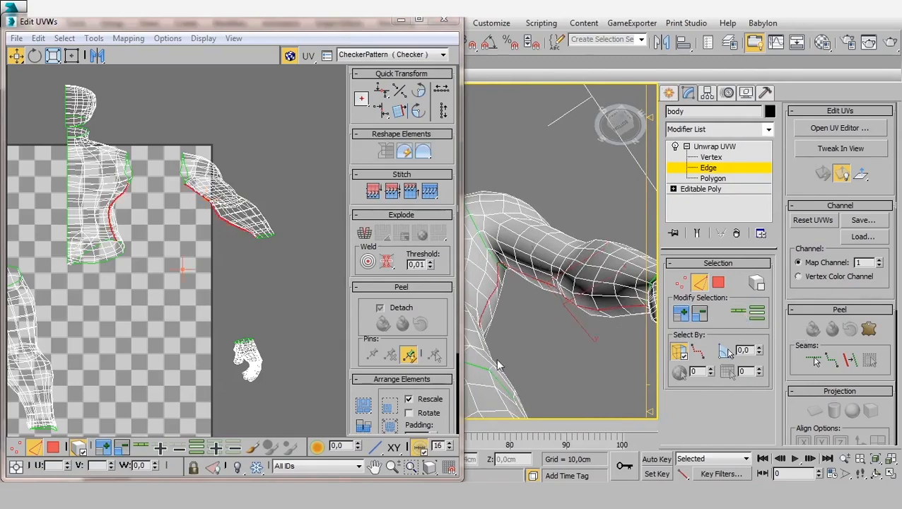
click(555, 292)
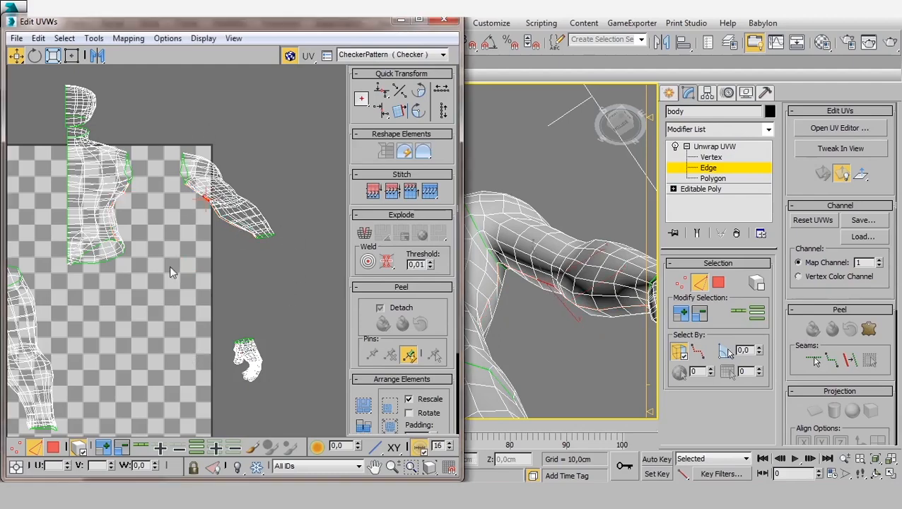
click(144, 449)
scroll(215, 226, up, 1)
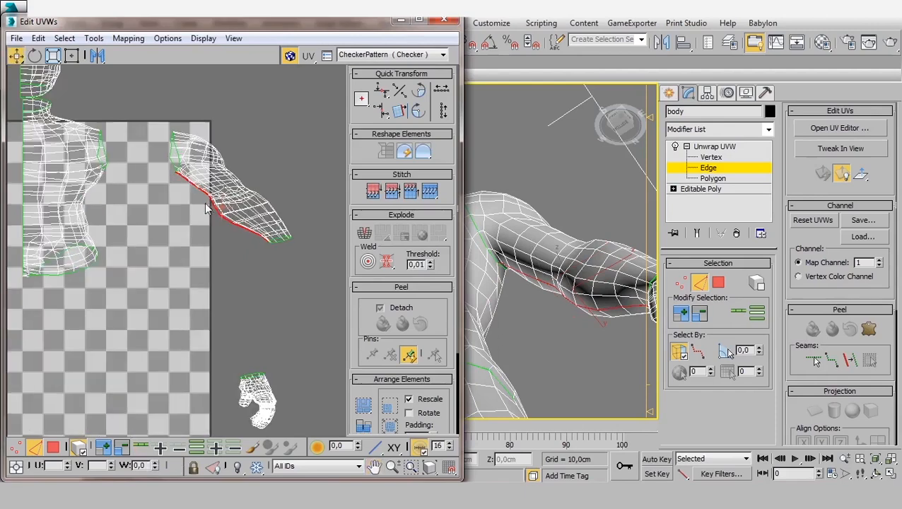
right_click(262, 210)
click(252, 247)
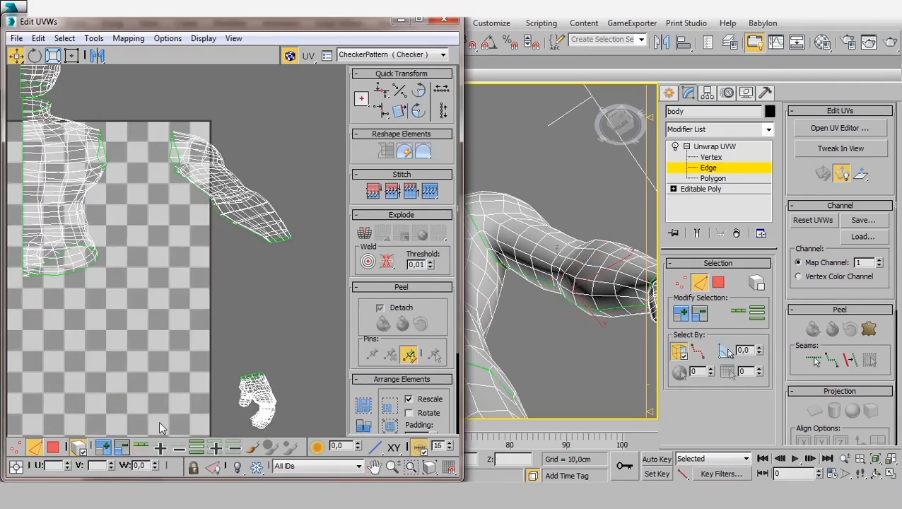
Select the whole arm shell in polygon mode and open the Relax tool for it
click(53, 447)
click(316, 245)
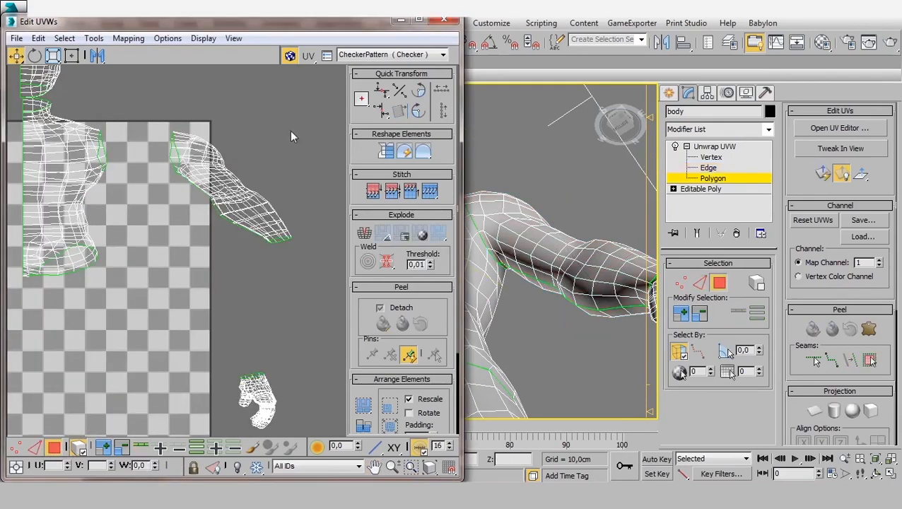
click(241, 211)
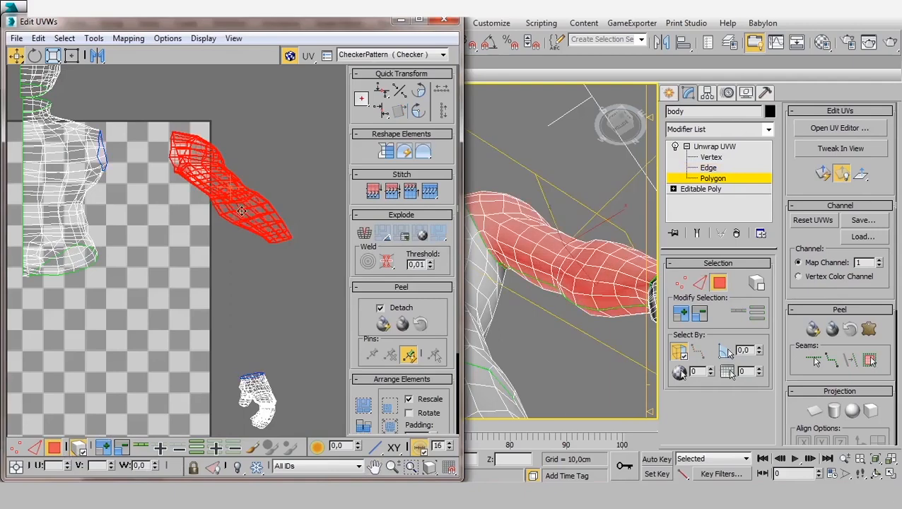
click(93, 39)
click(132, 267)
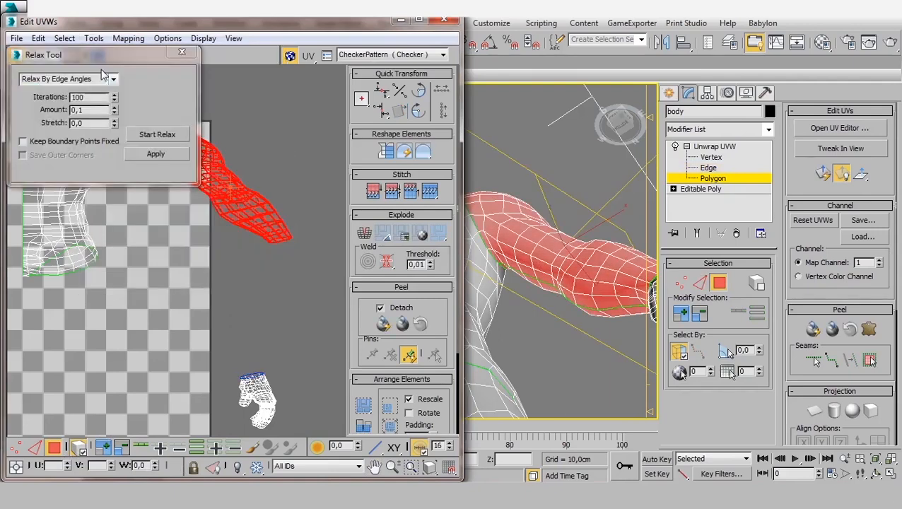
Relax the arm shell with Relax By Polygon Angles until it flattens, and close the Relax tool
click(104, 77)
click(83, 90)
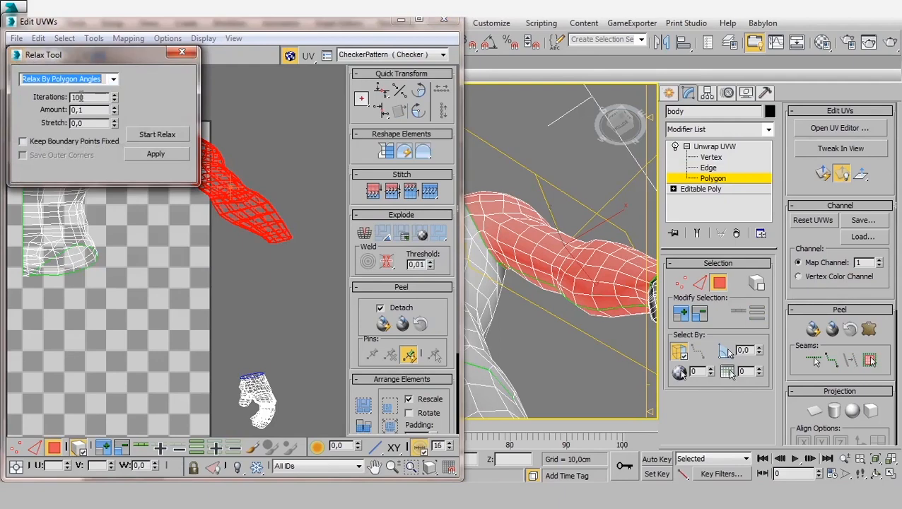
click(164, 141)
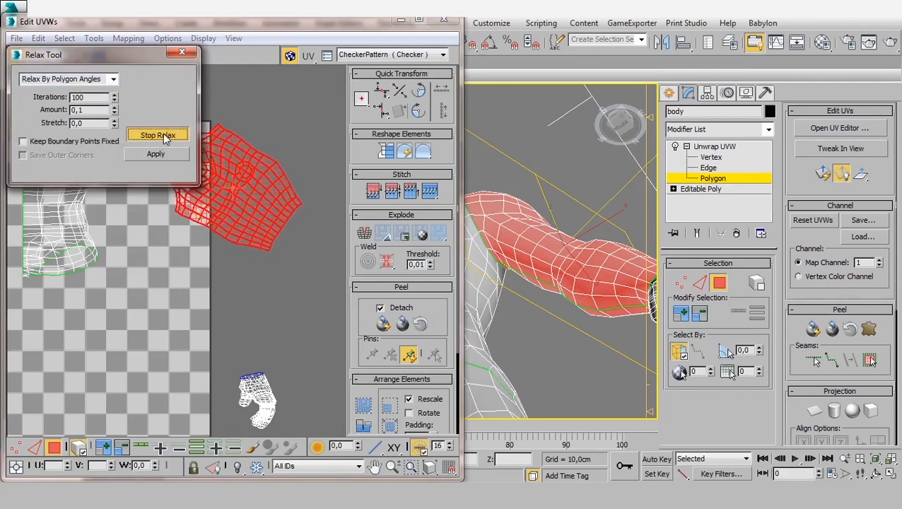
drag(121, 53, 138, 256)
click(171, 337)
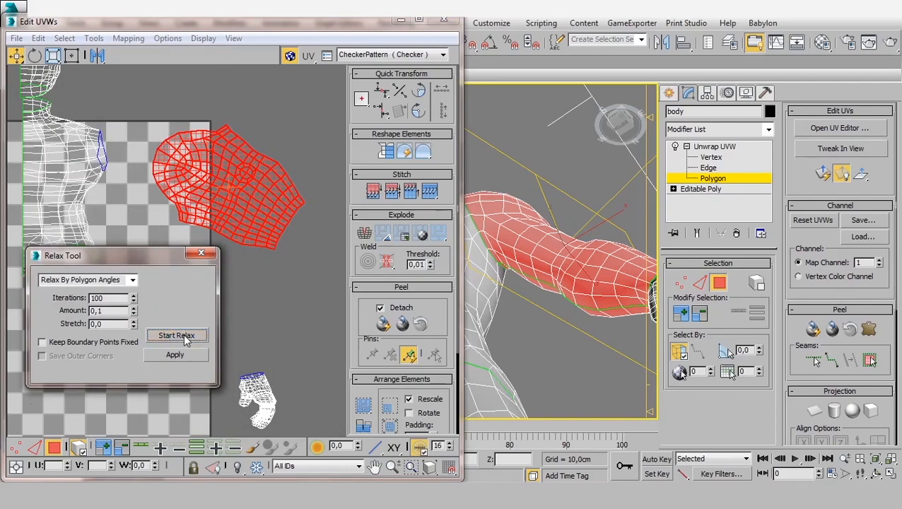
click(202, 253)
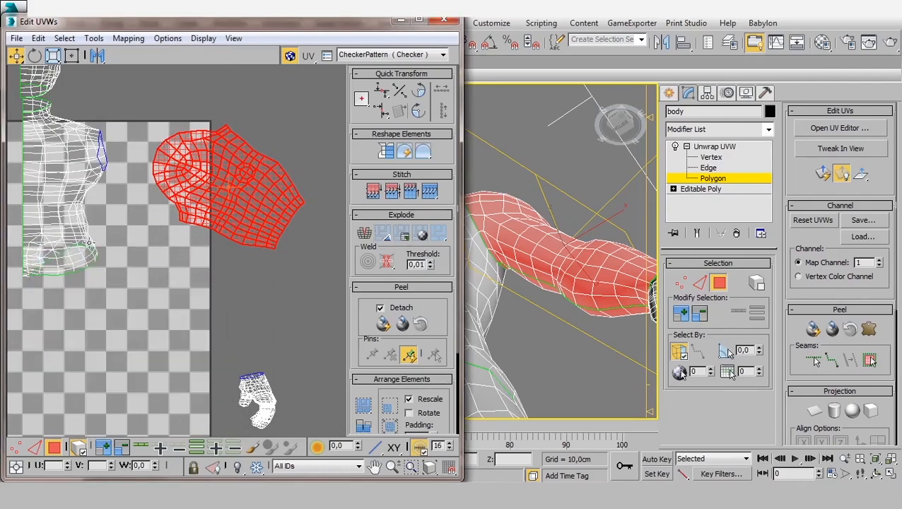
Display the texture of Material #0 on the body in the viewport and examine it on the arm
drag(272, 22, 325, 103)
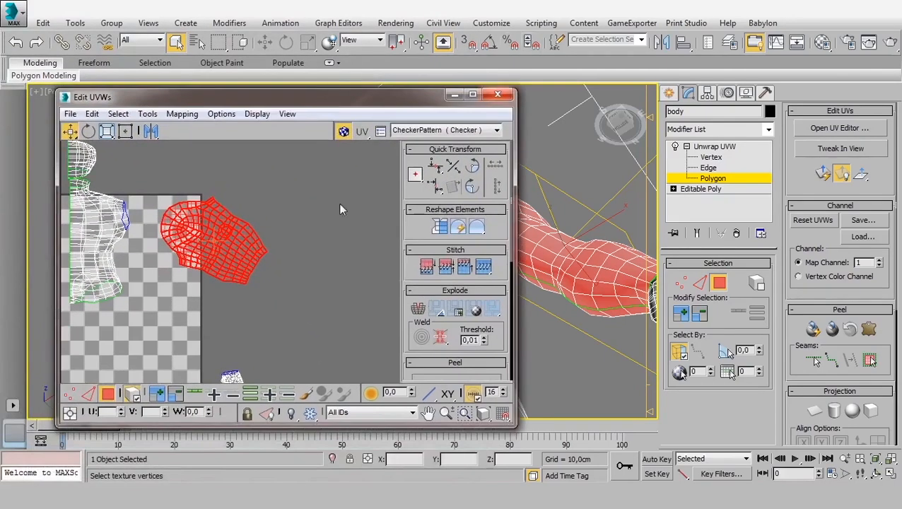
click(820, 43)
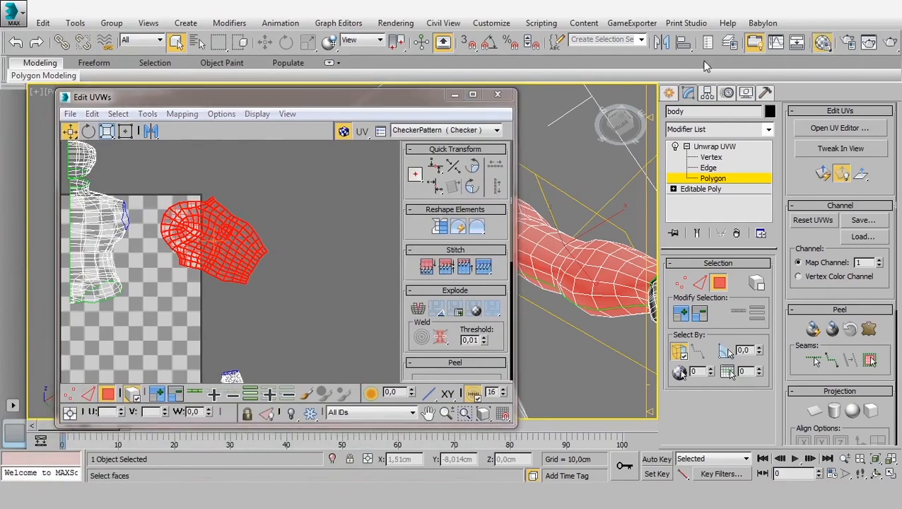
click(83, 183)
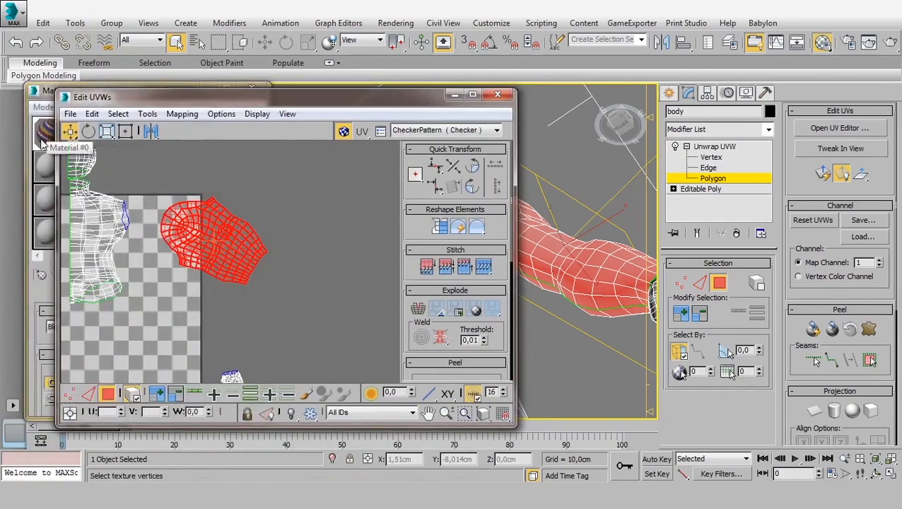
click(42, 141)
click(200, 274)
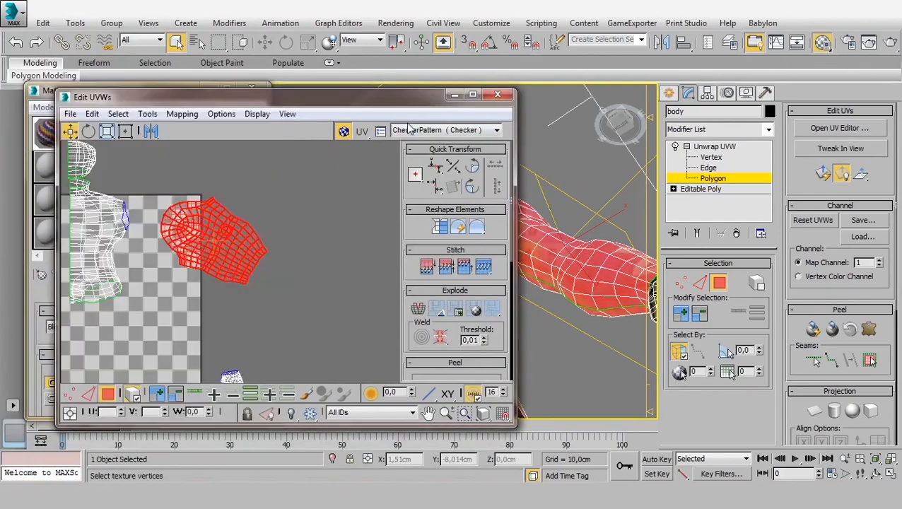
click(455, 94)
scroll(464, 347, up, 10)
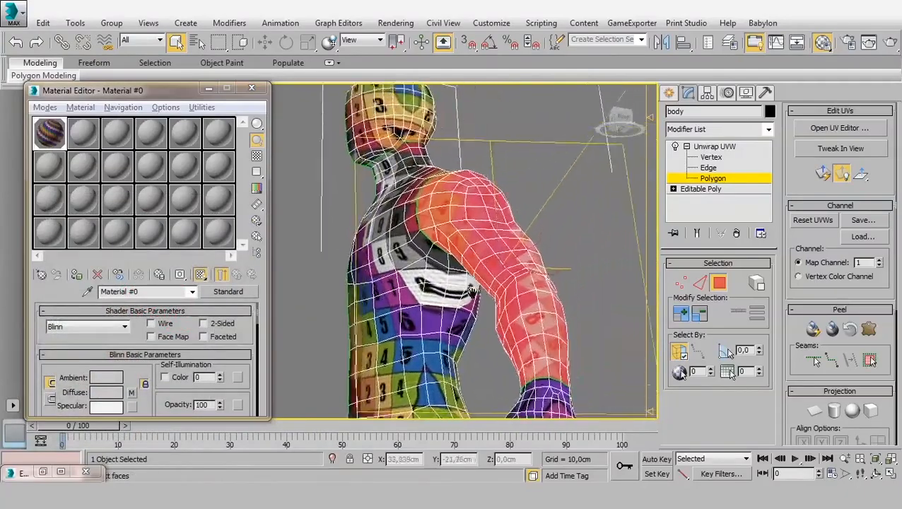
alt+middle_drag(317, 375, 458, 148)
Reopen the UV editor and move the relaxed arm shell farther away from the torso shell
click(832, 127)
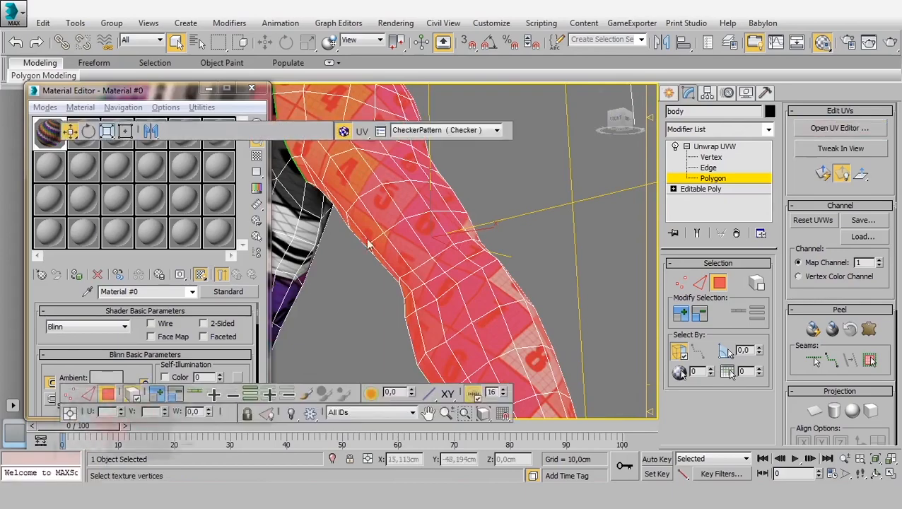
drag(233, 231, 244, 275)
key(w)
drag(226, 238, 348, 249)
scroll(331, 243, down, 3)
middle_drag(251, 238, 379, 242)
scroll(335, 239, up, 1)
Select the torso shell, hide the UV editor and examine the texture on the arm and around the hip seam
click(325, 262)
scroll(334, 241, up, 2)
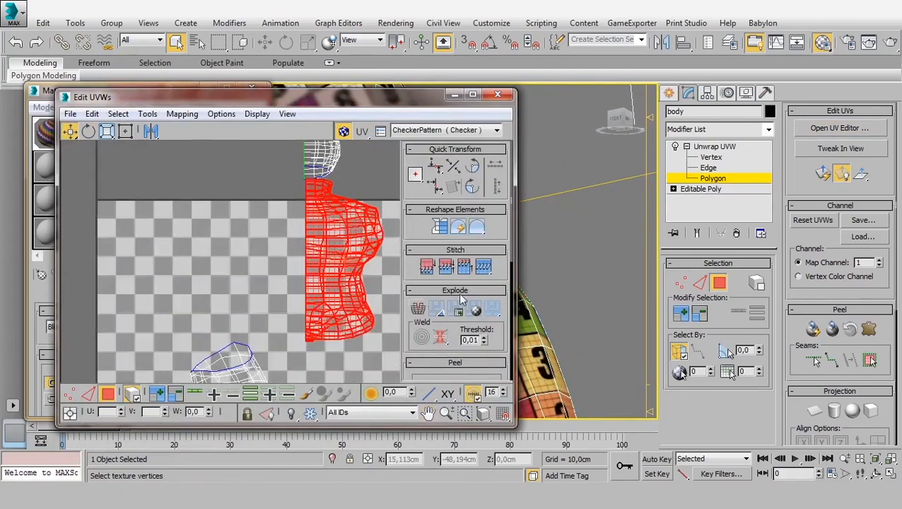
scroll(575, 333, up, 3)
click(454, 94)
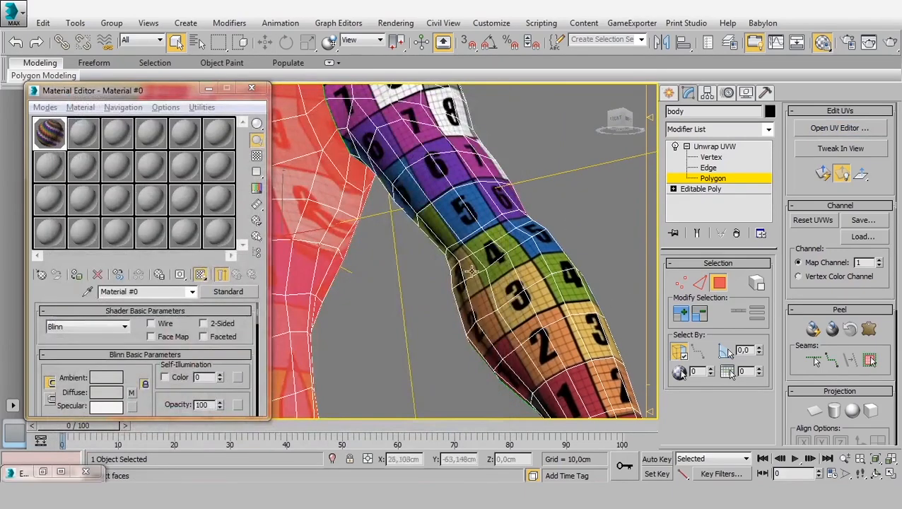
alt+middle_drag(470, 272, 550, 304)
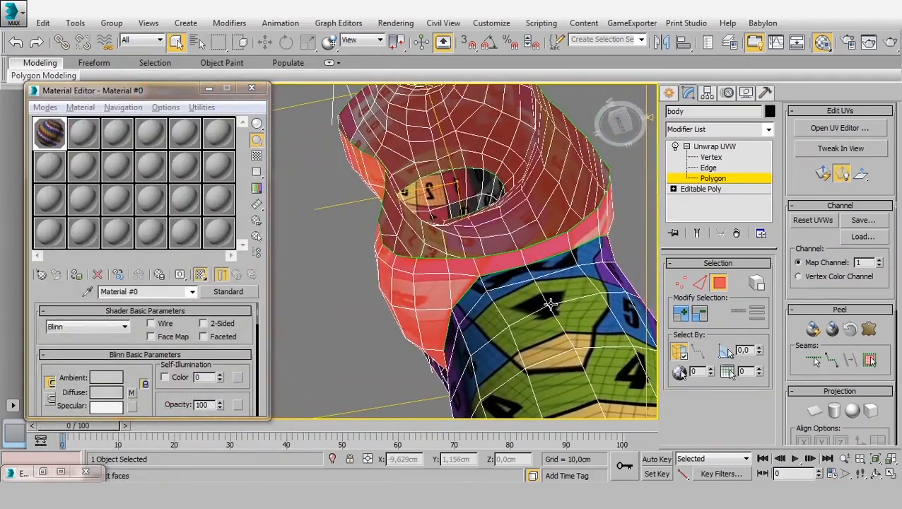
Switch the unwrap to edge selection and turn off the texture display of Material #0 in the viewport
click(709, 167)
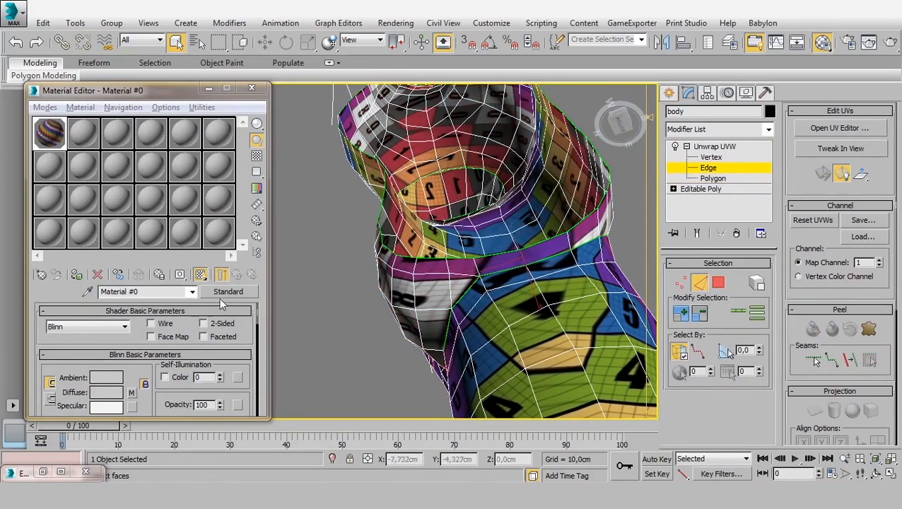
click(42, 472)
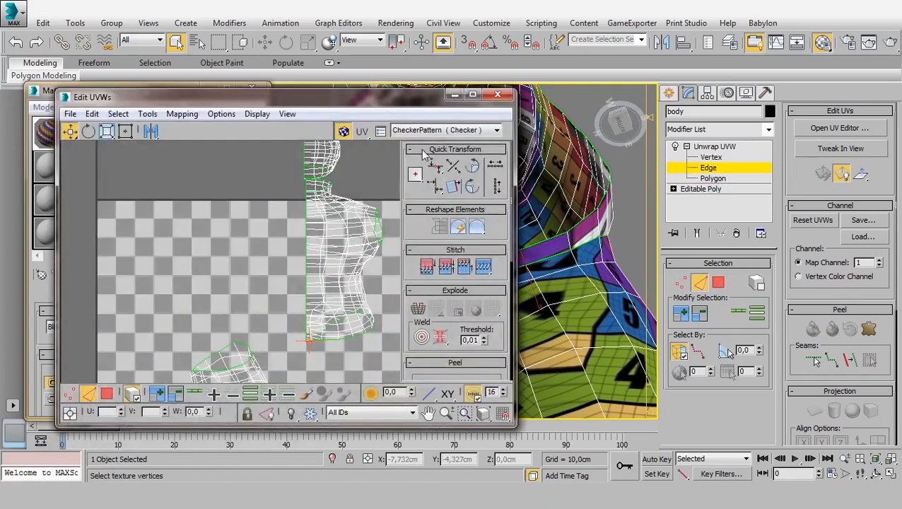
click(454, 94)
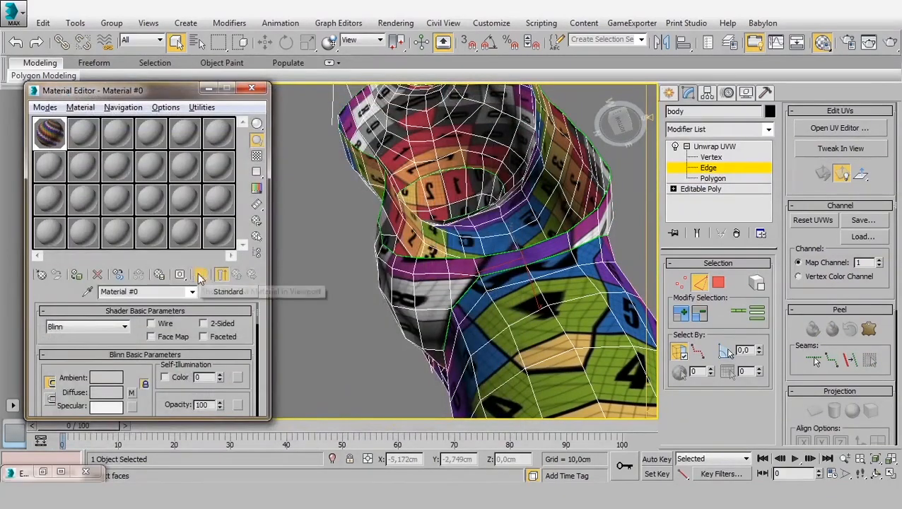
click(179, 276)
alt+middle_drag(537, 247, 394, 314)
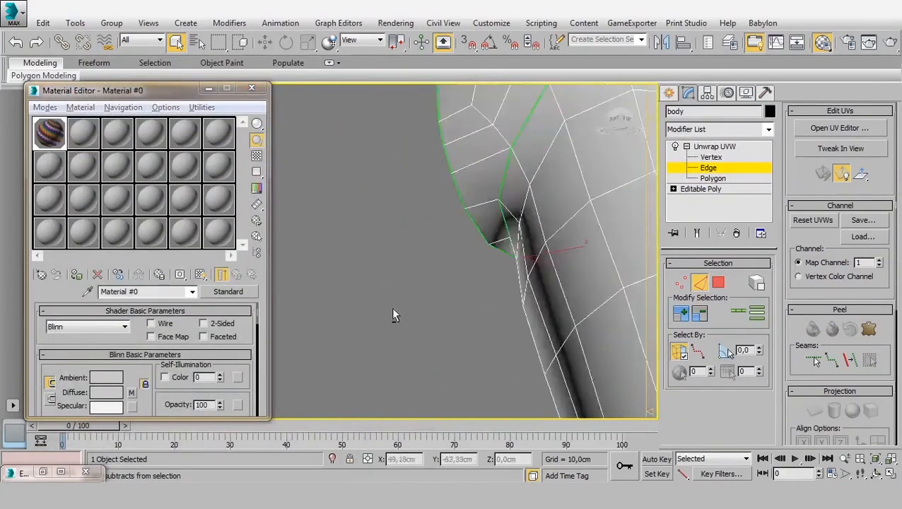
scroll(452, 239, down, 4)
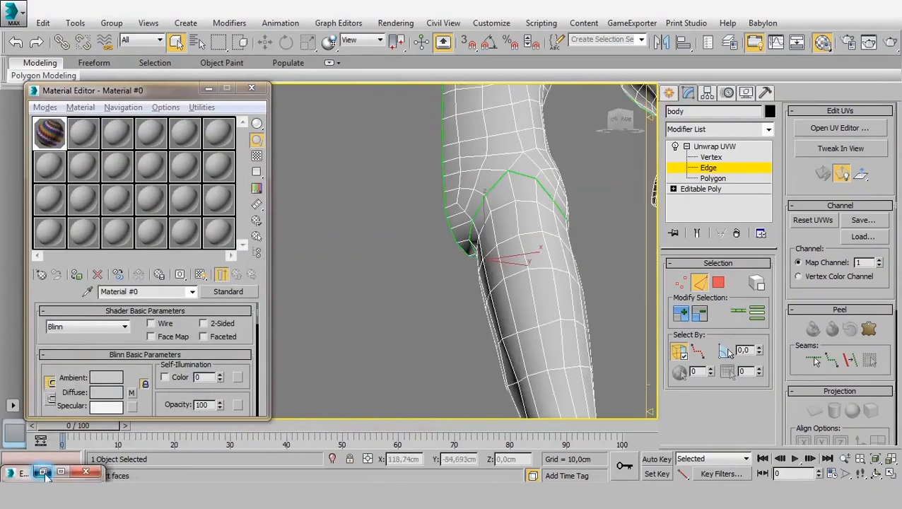
Reopen the UV editor and select the whole torso shell in polygon selection mode
click(43, 471)
right_click(388, 295)
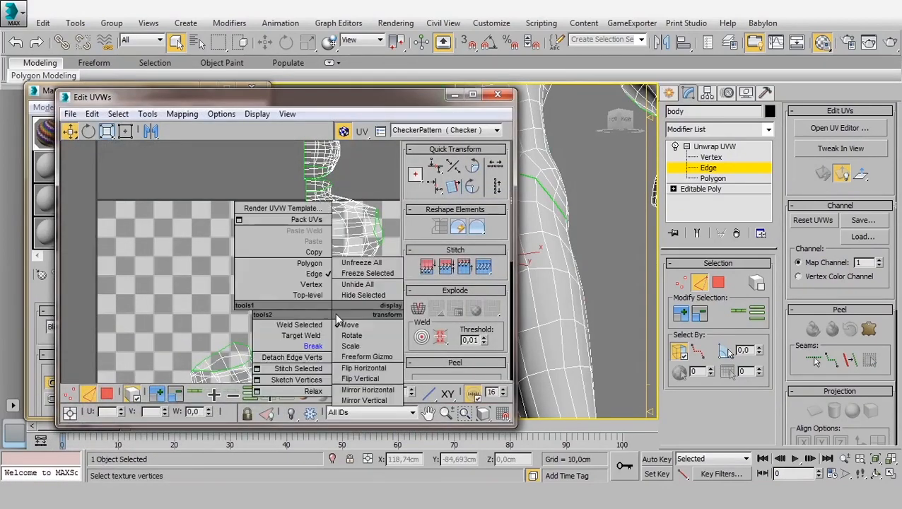
alt+middle_drag(631, 220, 596, 216)
scroll(596, 215, up, 5)
middle_drag(526, 268, 614, 232)
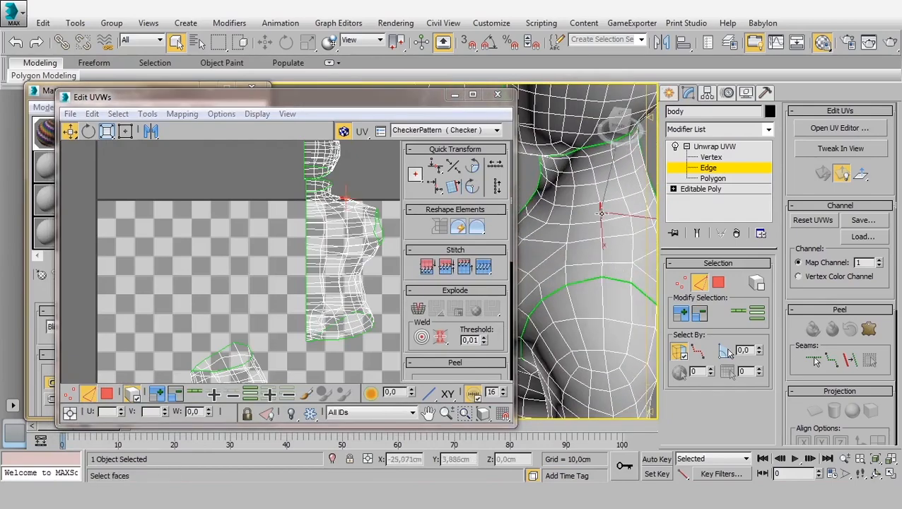
scroll(278, 319, down, 3)
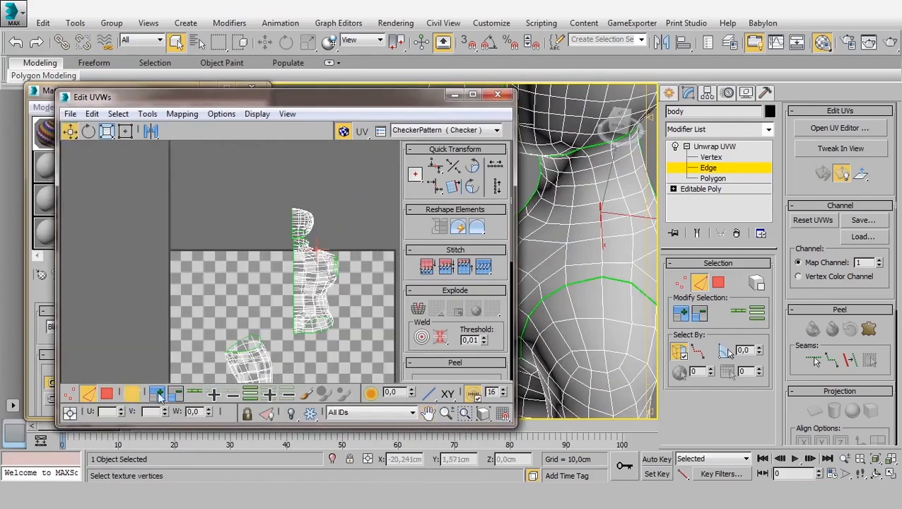
click(106, 394)
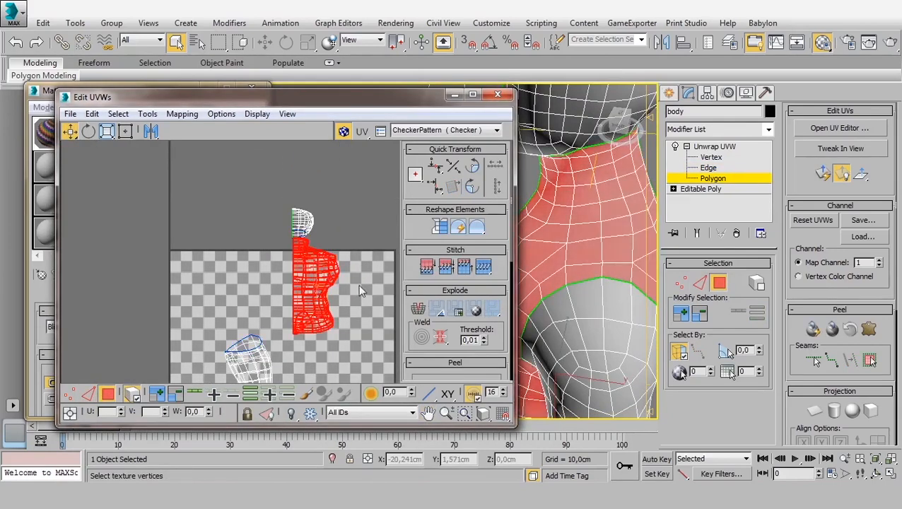
Relax the torso shell by polygon angles with 100 iterations, an amount of 0.1 and a stretch of 0
click(147, 114)
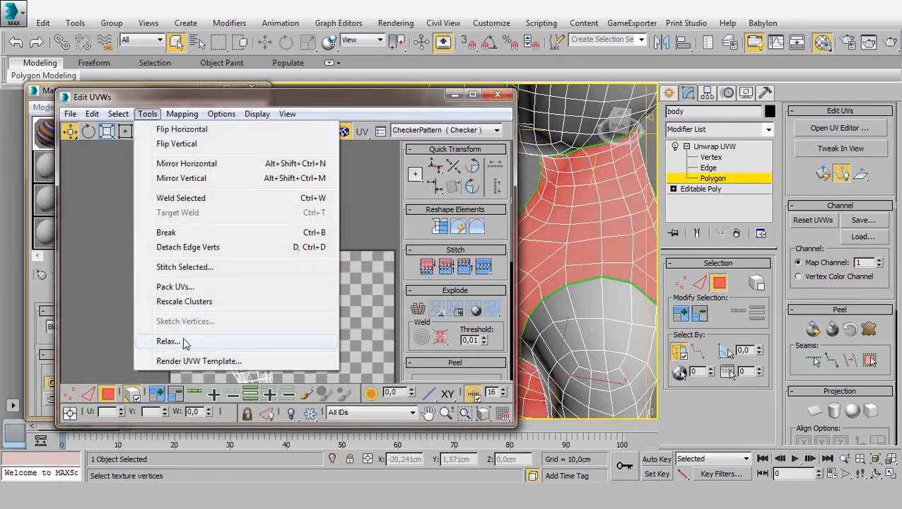
click(181, 342)
click(167, 154)
click(142, 164)
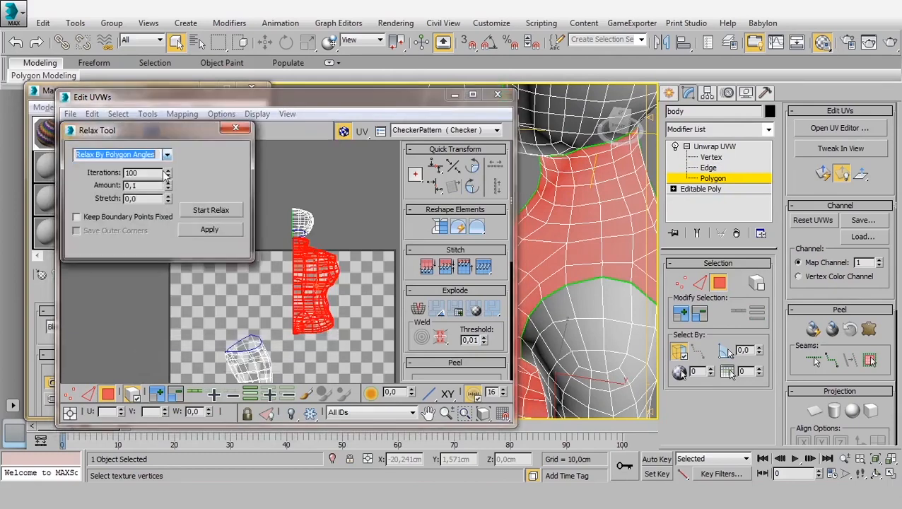
click(212, 210)
click(226, 208)
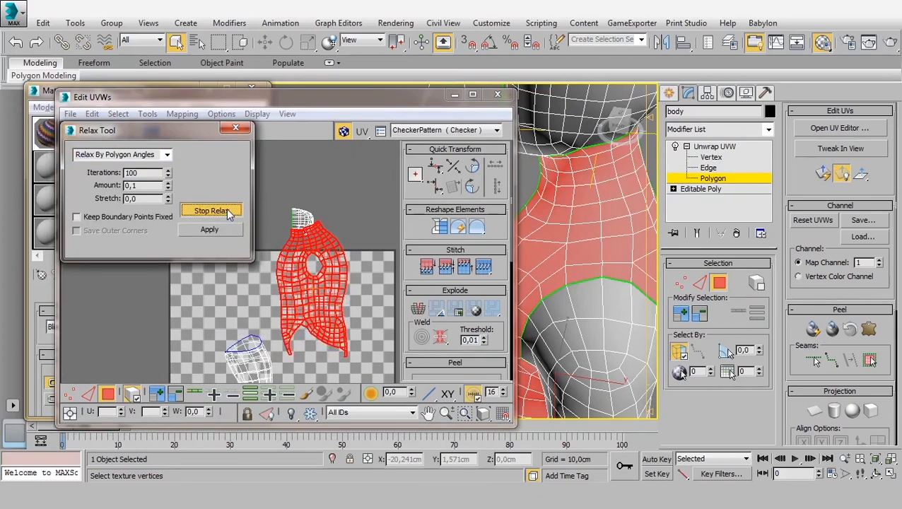
click(228, 211)
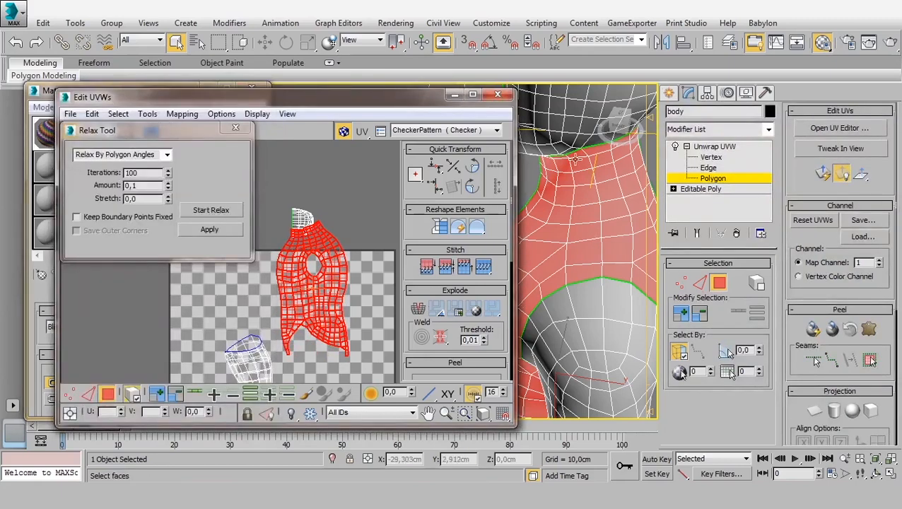
Display the texture of Material #0 on the body in the viewport and examine it beside the arm seam
click(32, 288)
click(200, 275)
click(354, 96)
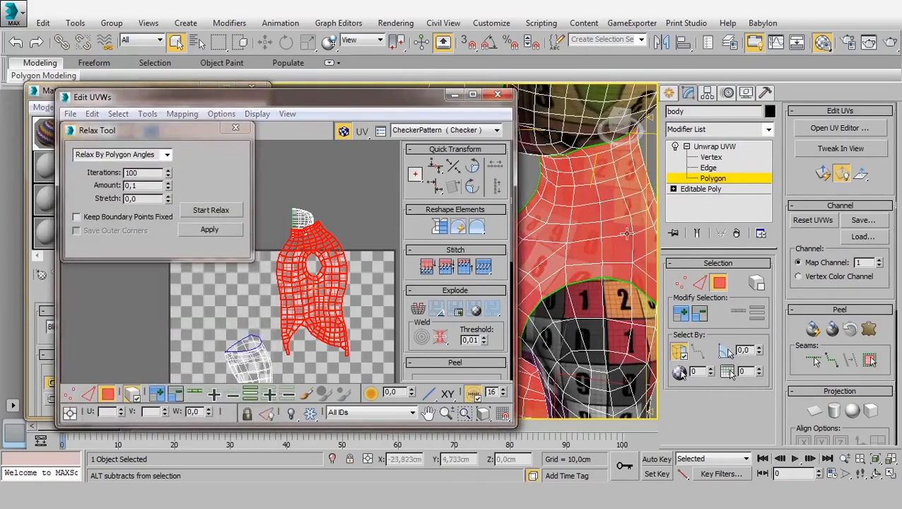
middle_drag(600, 145, 578, 219)
scroll(616, 246, up, 4)
scroll(577, 219, up, 3)
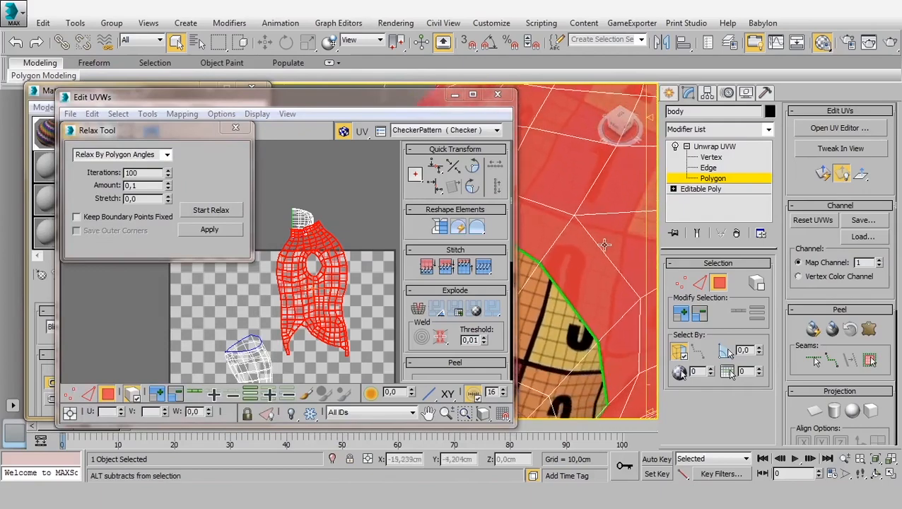
Hide the UV editor and examine the texture across the neck, chest and shoulder from several sides
click(454, 94)
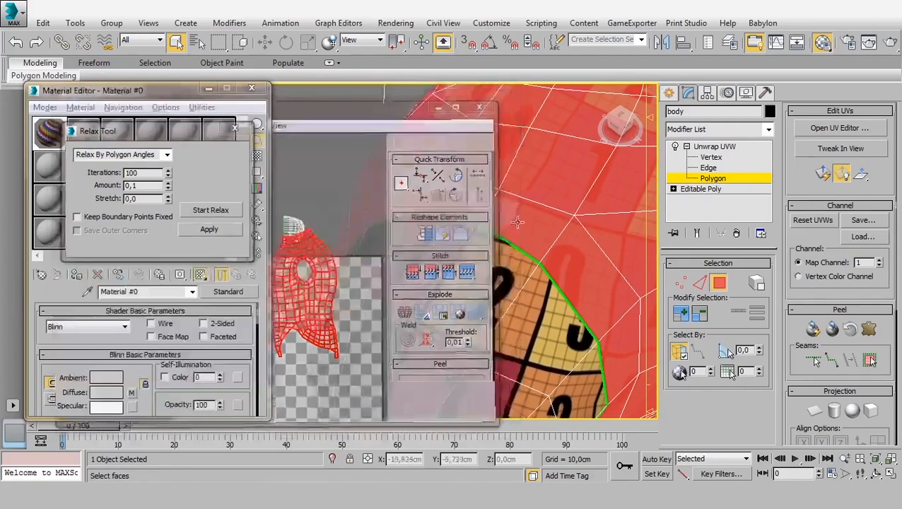
scroll(562, 209, down, 3)
scroll(537, 304, down, 4)
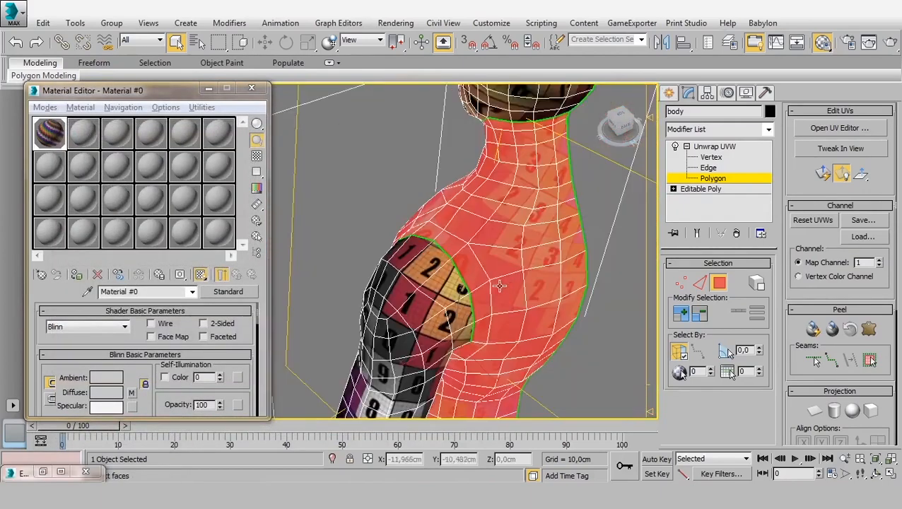
alt+middle_drag(495, 279, 585, 244)
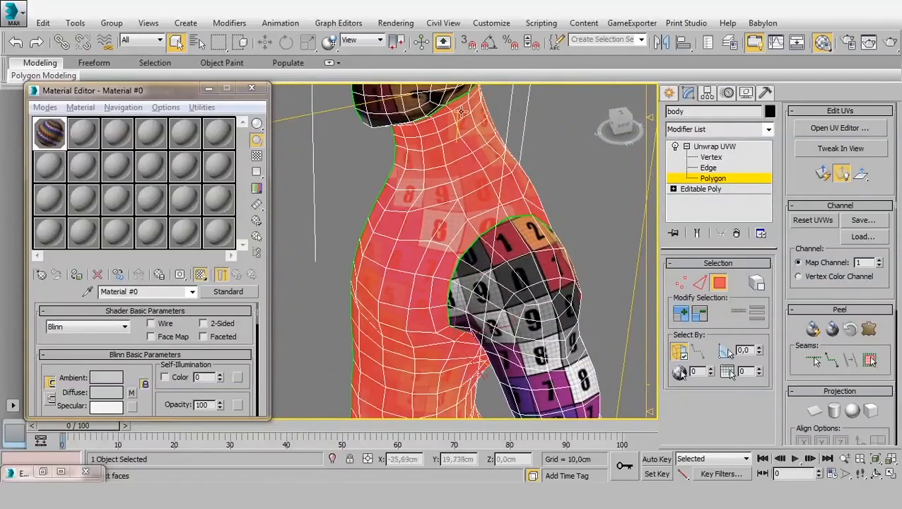
scroll(461, 113, up, 4)
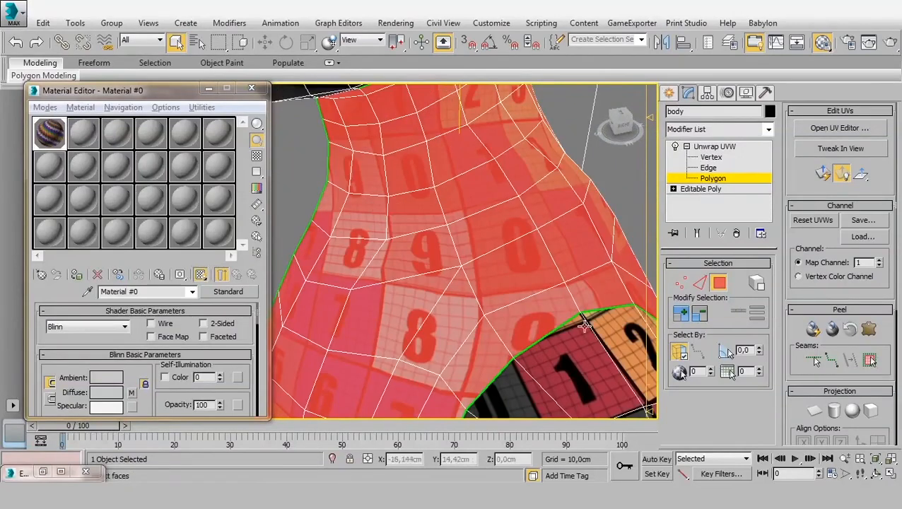
alt+middle_drag(584, 325, 393, 206)
scroll(475, 247, down, 5)
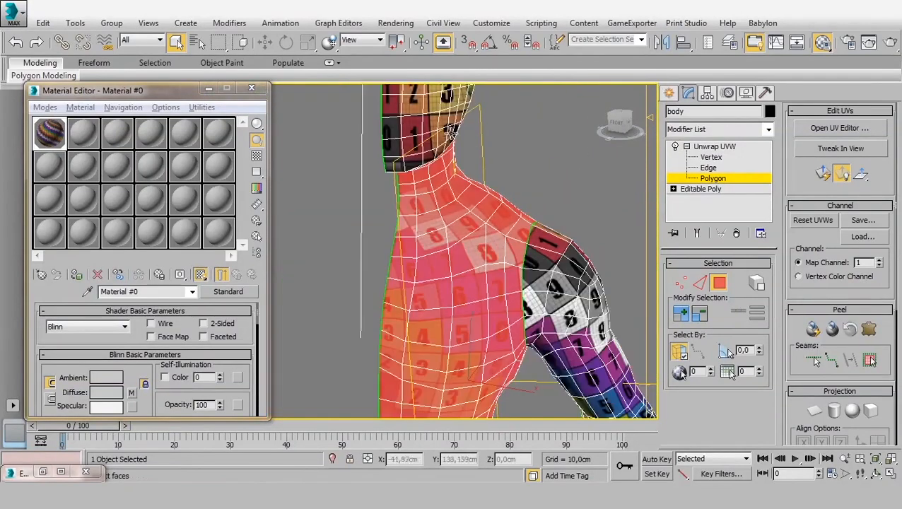
scroll(473, 241, up, 4)
alt+middle_drag(541, 277, 475, 257)
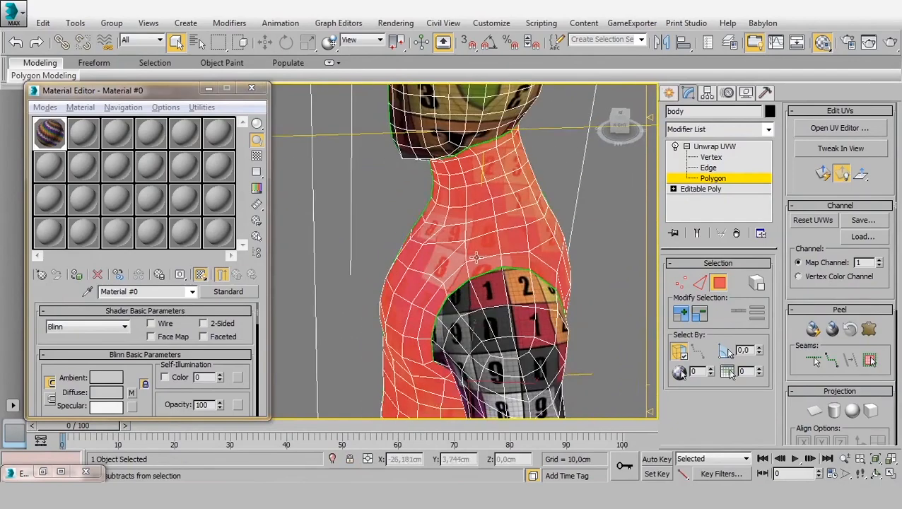
Reopen the UV editor in edge selection and turn off the texture display of Material #0 in the viewport
click(834, 129)
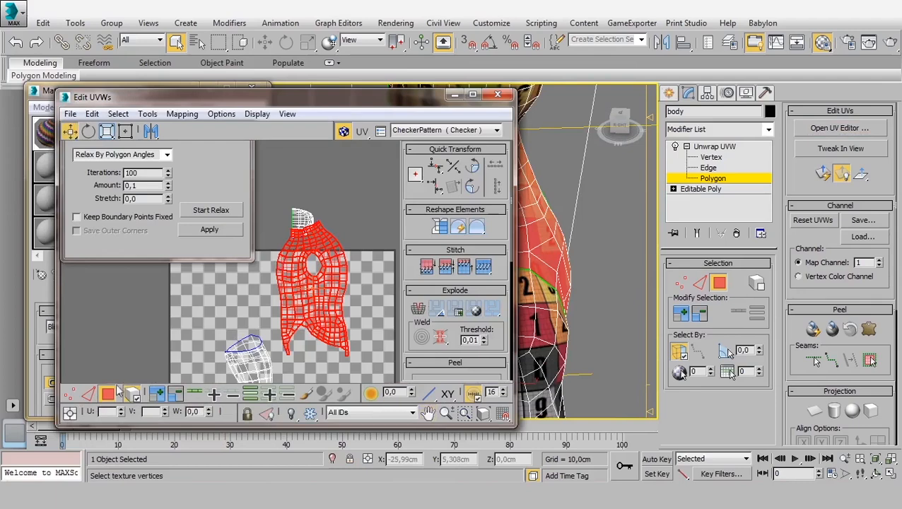
click(89, 393)
scroll(565, 240, up, 3)
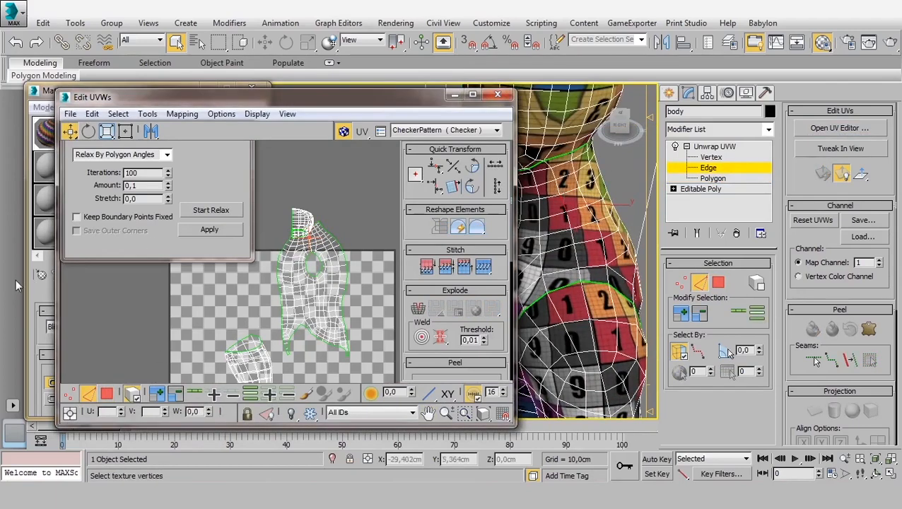
click(35, 292)
click(198, 276)
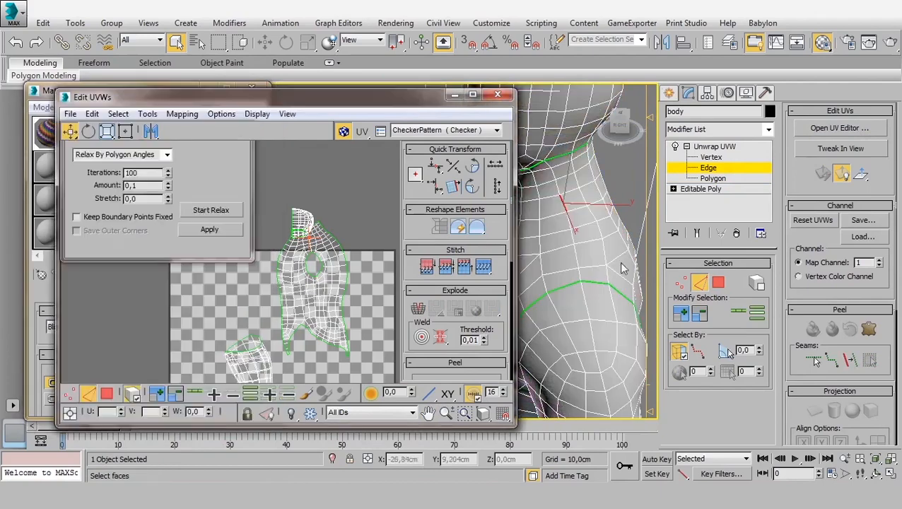
Break the torso shell along the edge loop over the top of the shoulder, from the neck seam to the arm seam
click(193, 394)
right_click(312, 254)
click(284, 286)
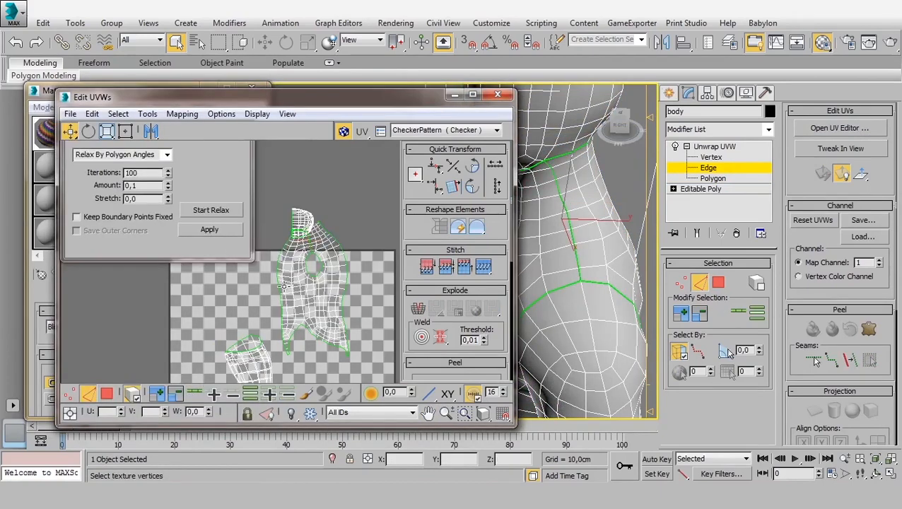
Select the torso shell as polygons and relax it by polygon angles to open it at the new shoulder seam
click(110, 392)
click(274, 257)
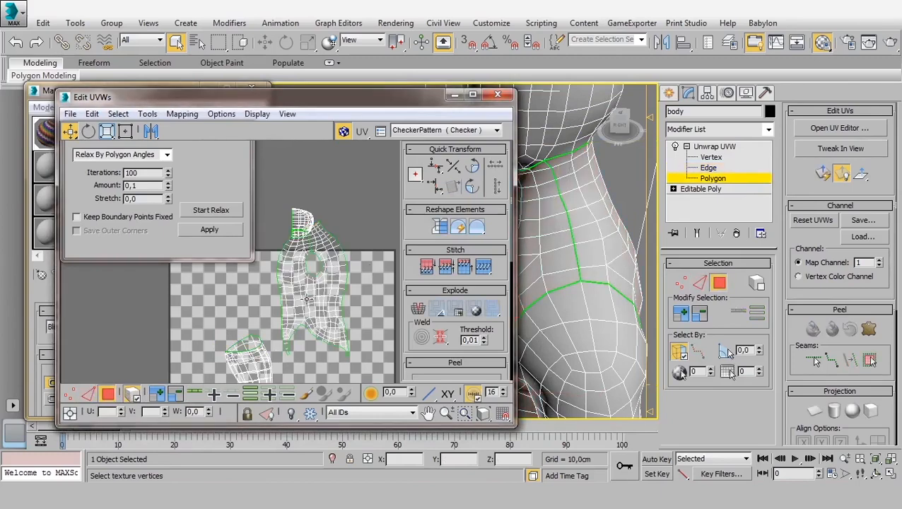
click(299, 289)
click(210, 211)
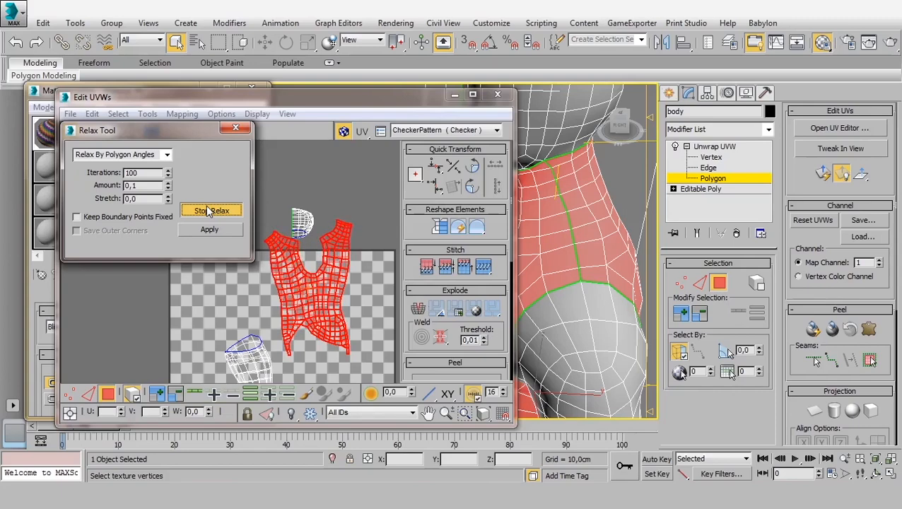
click(209, 211)
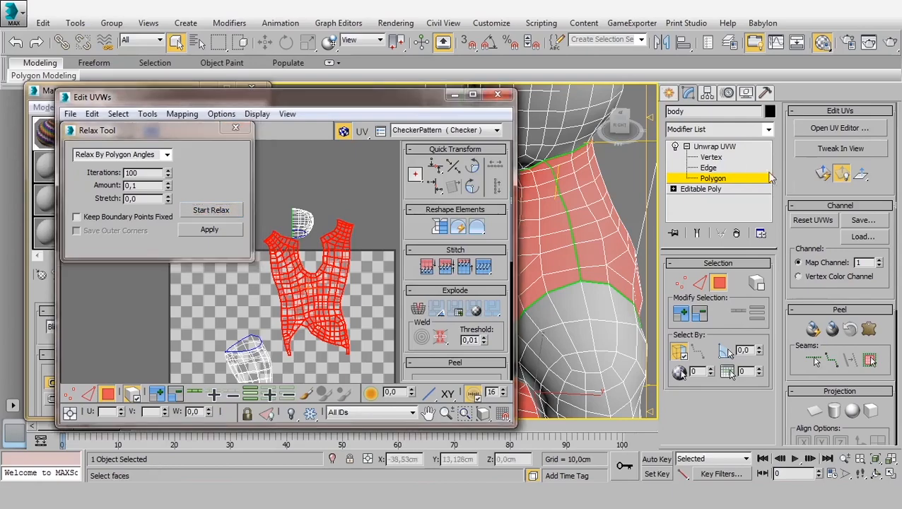
Display the texture of Material #0 on the body again and examine it on both sides of the shoulder seam
click(32, 297)
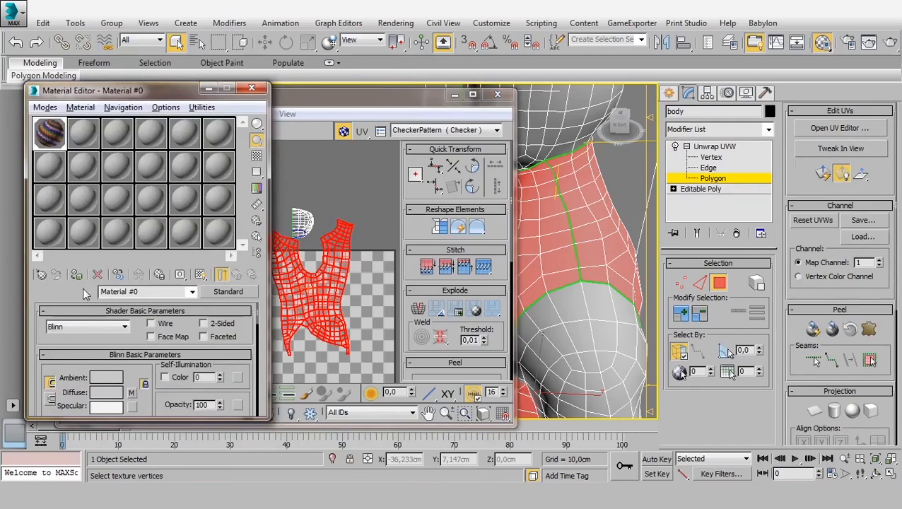
click(206, 273)
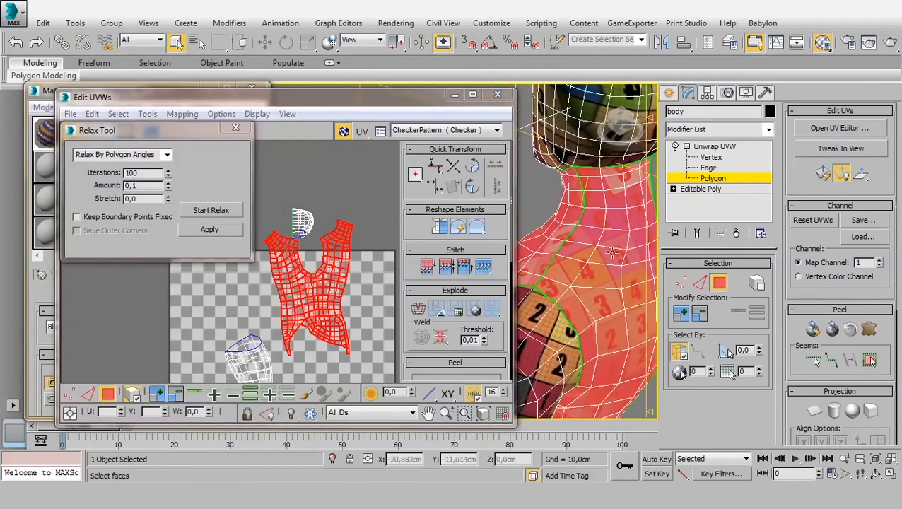
alt+middle_drag(612, 253, 537, 281)
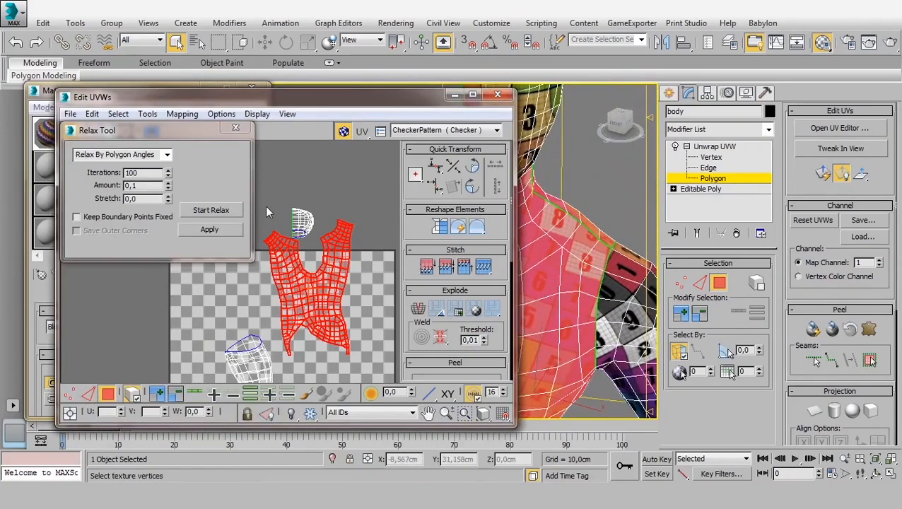
Move the relaxed torso shell out of the checker tile to the empty area above it, clear of the head shell
scroll(291, 311, down, 3)
middle_drag(291, 311, 239, 323)
drag(252, 312, 309, 241)
Examine the head shell in the UV editor, then hide the editor and inspect the texture on the head
middle_drag(550, 188, 586, 257)
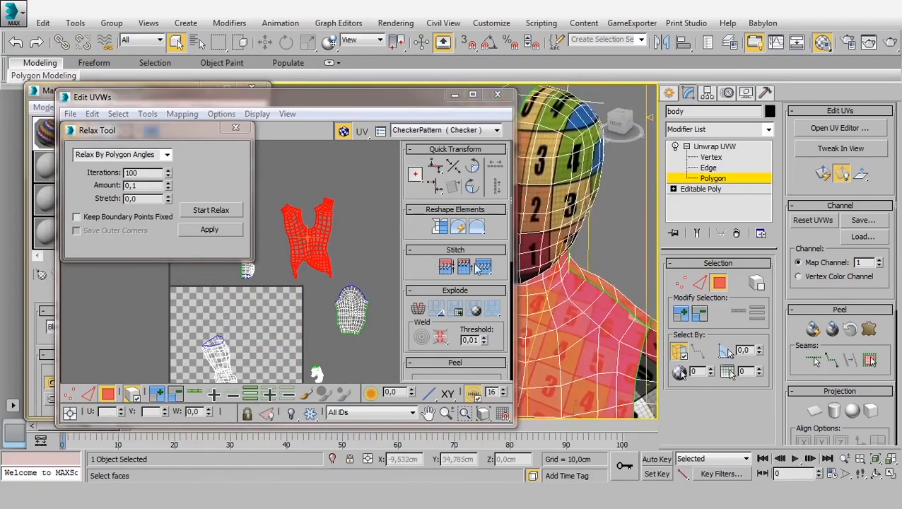
middle_drag(253, 263, 301, 289)
scroll(298, 281, up, 3)
scroll(296, 280, up, 2)
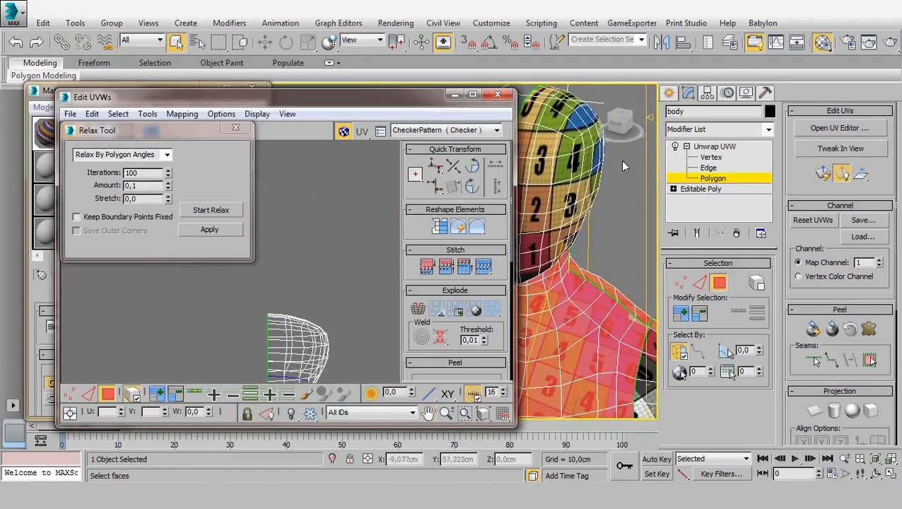
click(454, 95)
middle_drag(556, 151, 477, 205)
scroll(461, 192, up, 4)
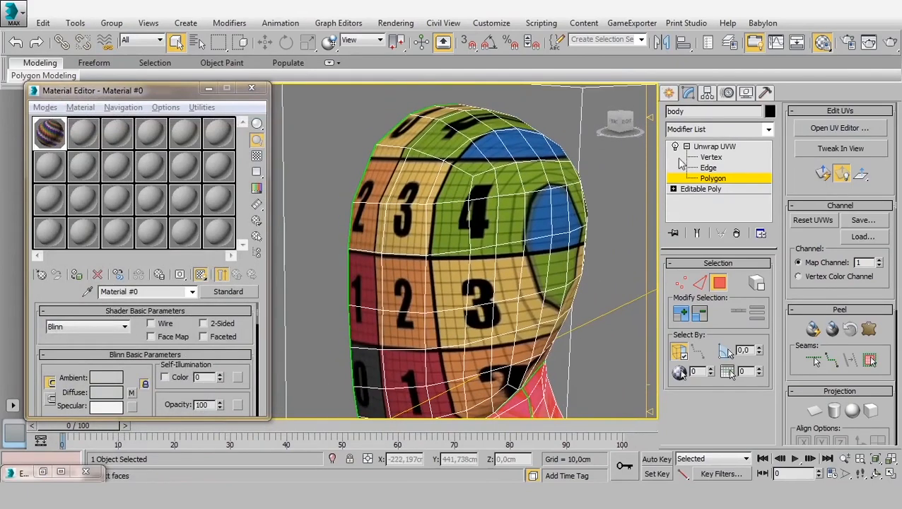
Hide the head's texture, select the short edge runs from the centre seam at the forehead and upper back of the head, and break them
click(703, 169)
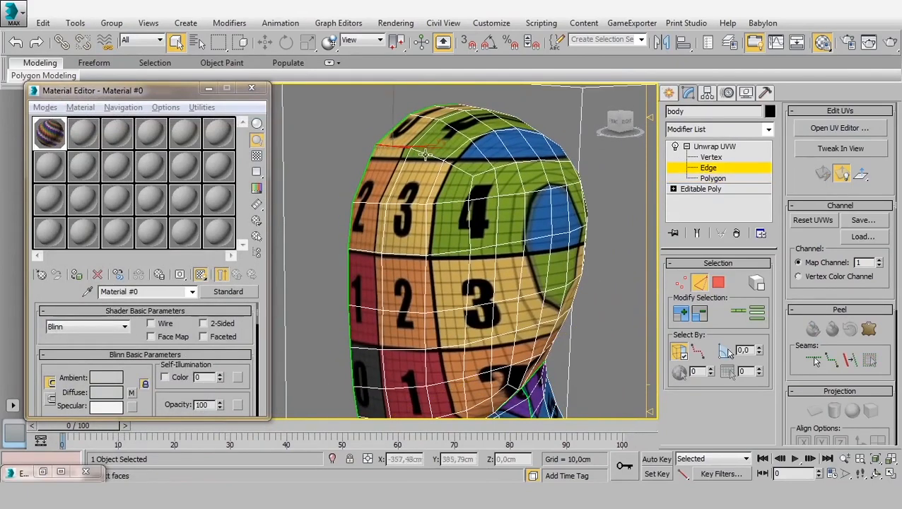
click(201, 276)
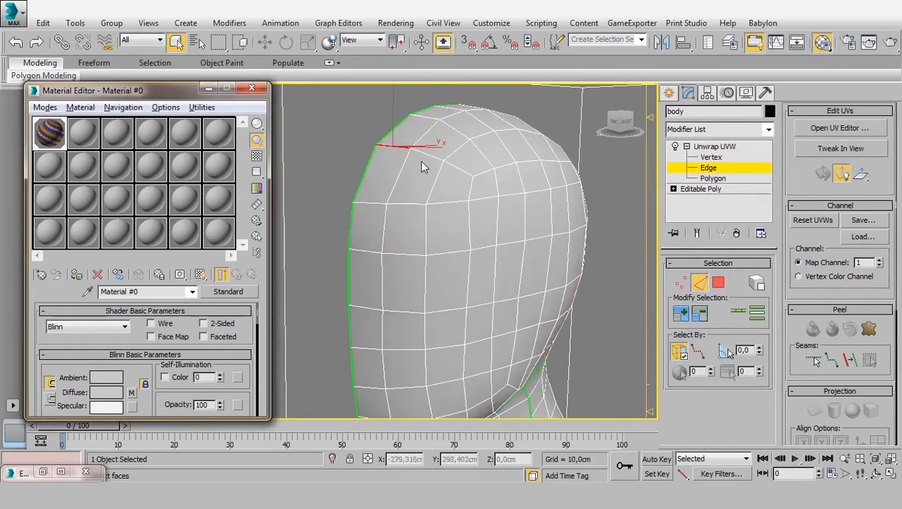
click(426, 153)
click(397, 145)
ctrl+click(426, 152)
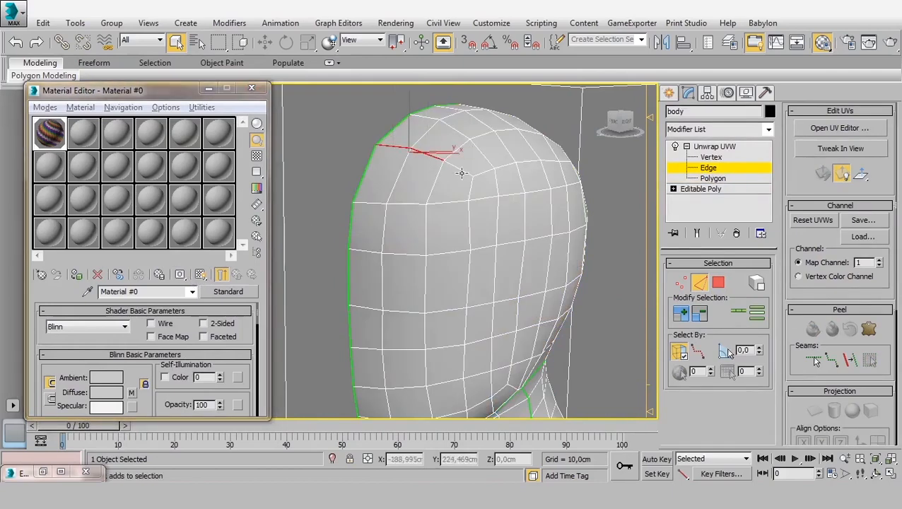
mouse_move(461, 173)
alt+middle_down()
mouse_move(508, 195)
mouse_move(383, 243)
mouse_move(455, 189)
alt+middle_up()
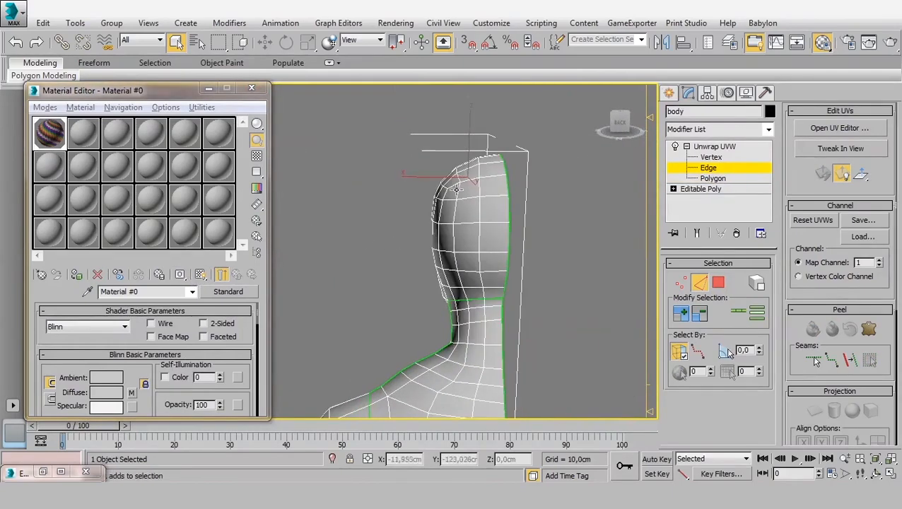
ctrl+click(456, 185)
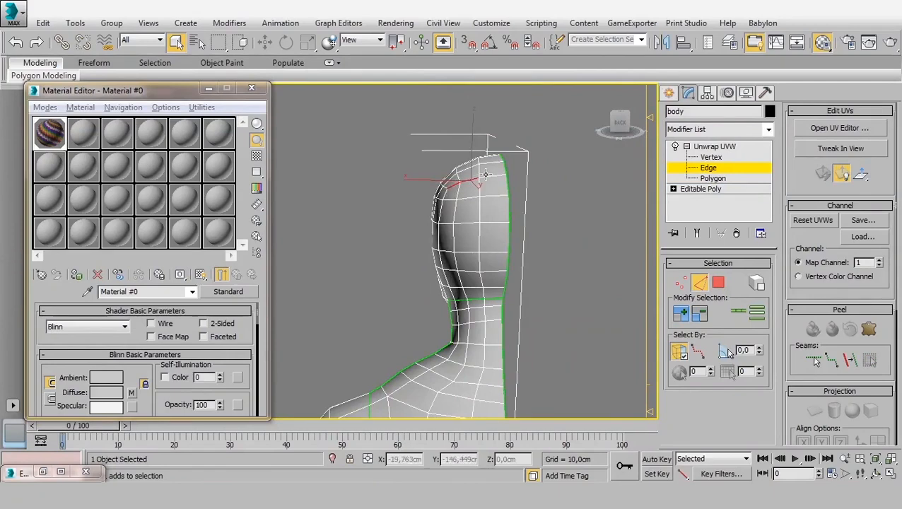
alt+middle_drag(490, 173, 596, 238)
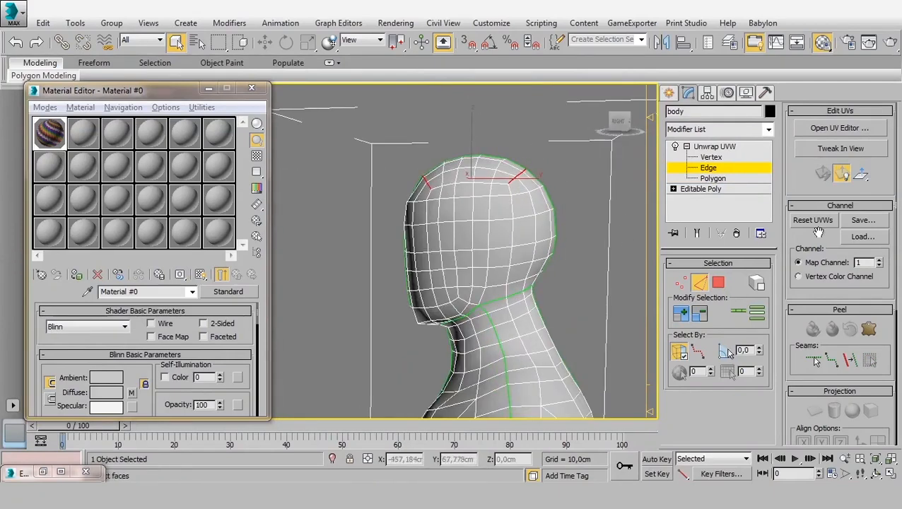
click(843, 132)
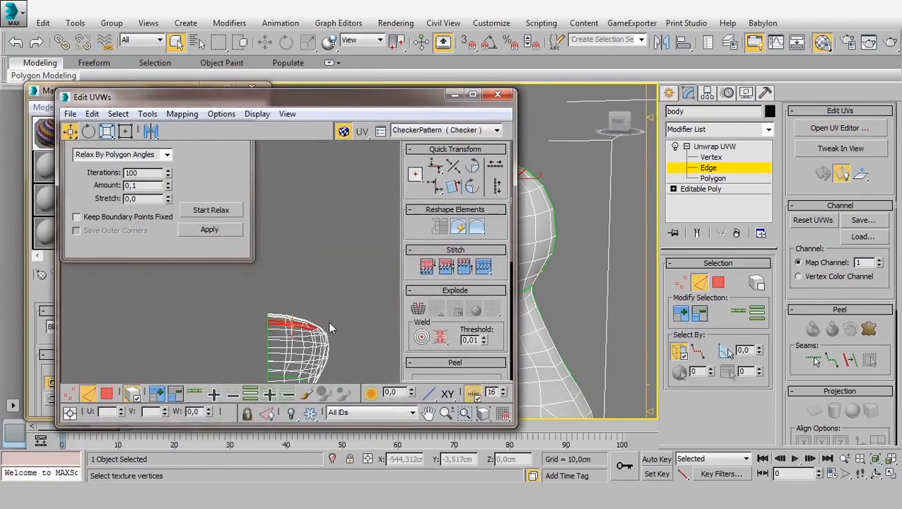
right_click(328, 328)
click(283, 363)
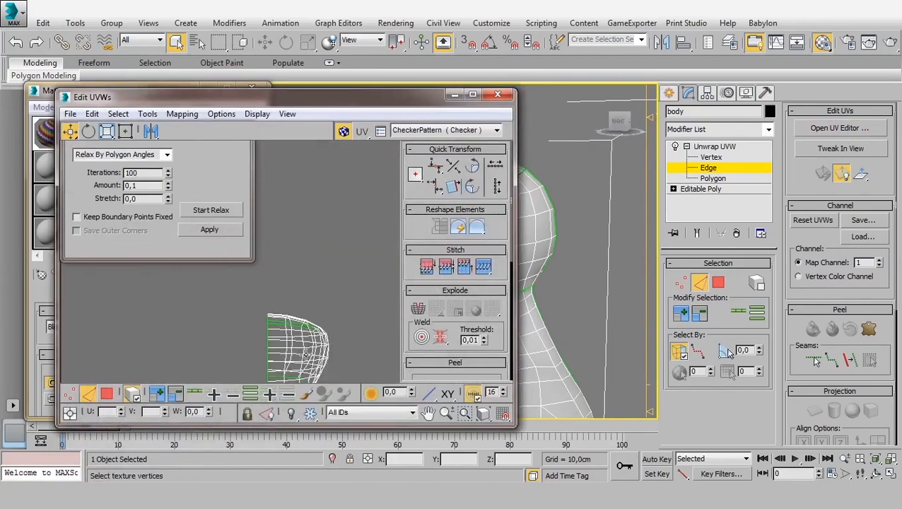
Select the whole head shell as polygons and relax it by polygon angles to open it at the new cuts
middle_drag(306, 355, 306, 315)
scroll(306, 315, down, 3)
click(109, 393)
click(308, 311)
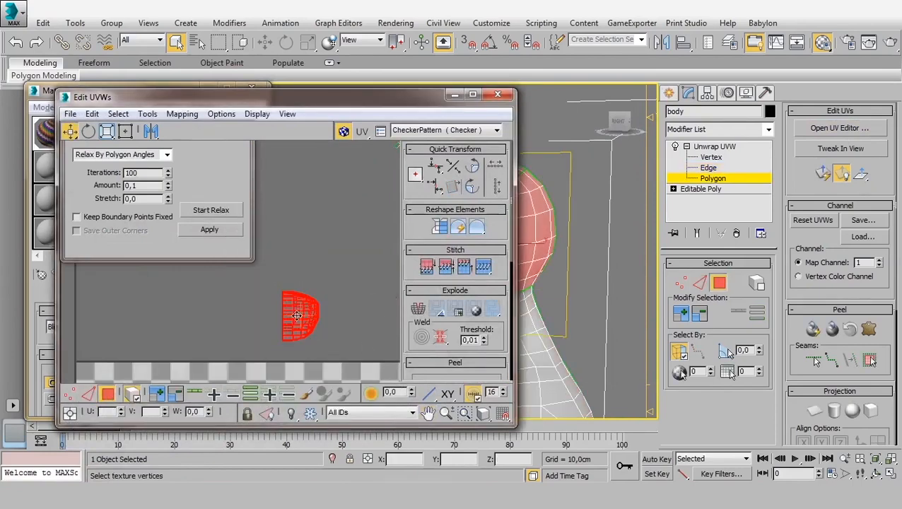
click(210, 210)
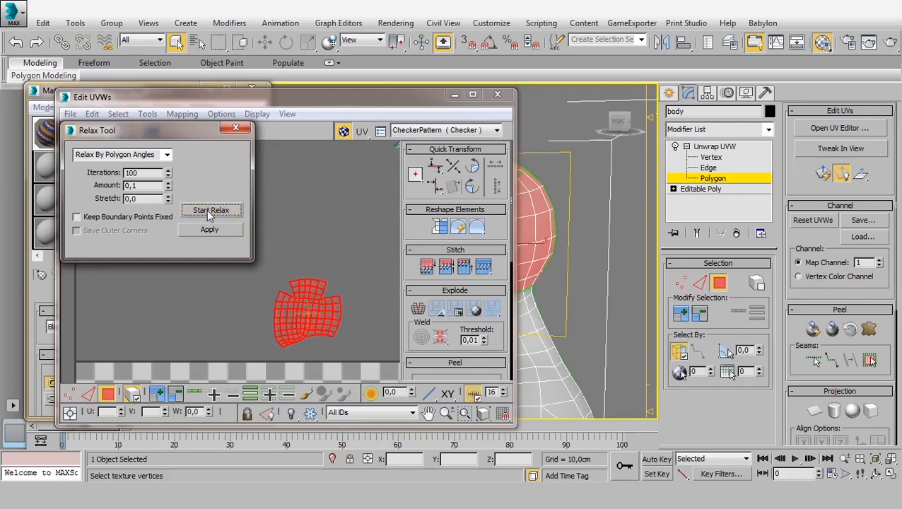
Display the texture of Material #0 on the body again and examine it on the head, neck, torso and arm
click(454, 94)
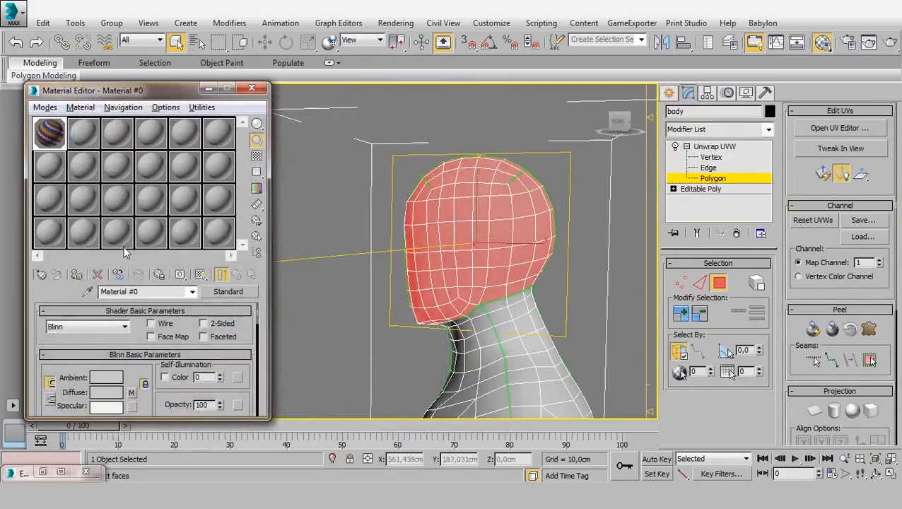
click(201, 275)
scroll(420, 296, up, 10)
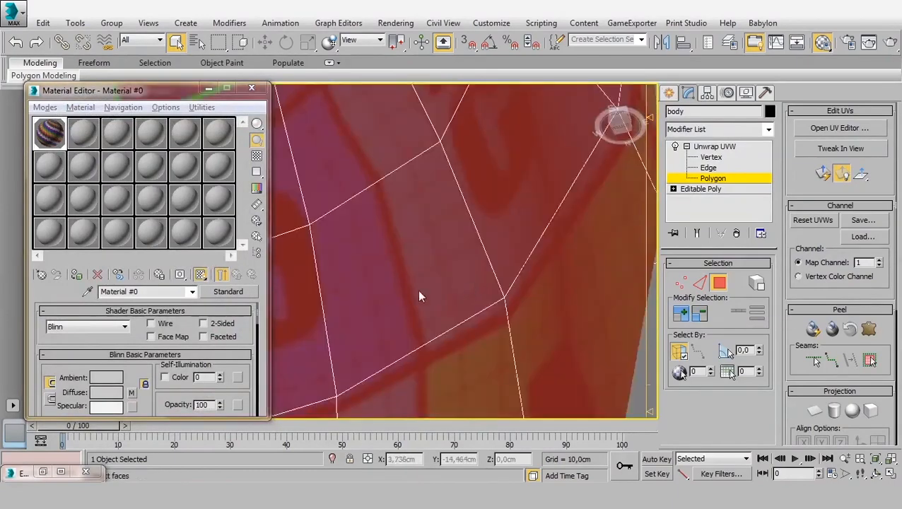
scroll(419, 295, down, 6)
alt+middle_drag(393, 285, 438, 270)
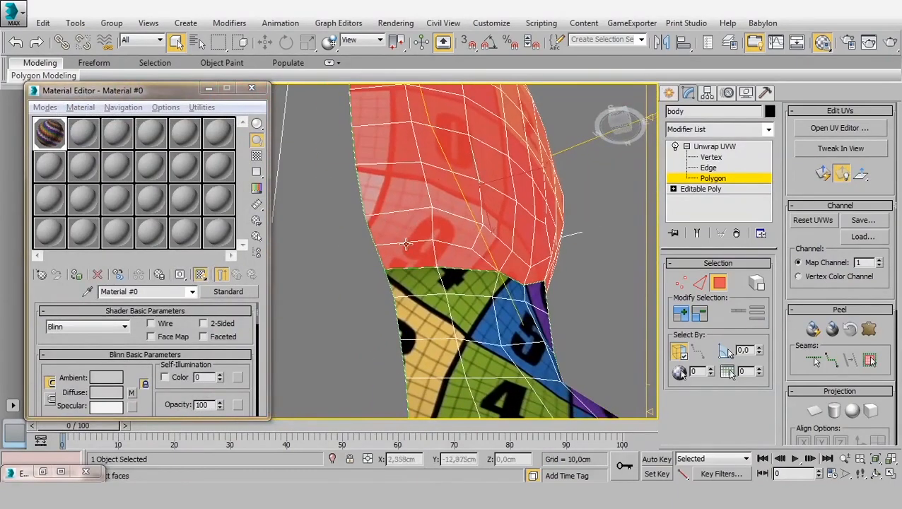
scroll(481, 243, down, 5)
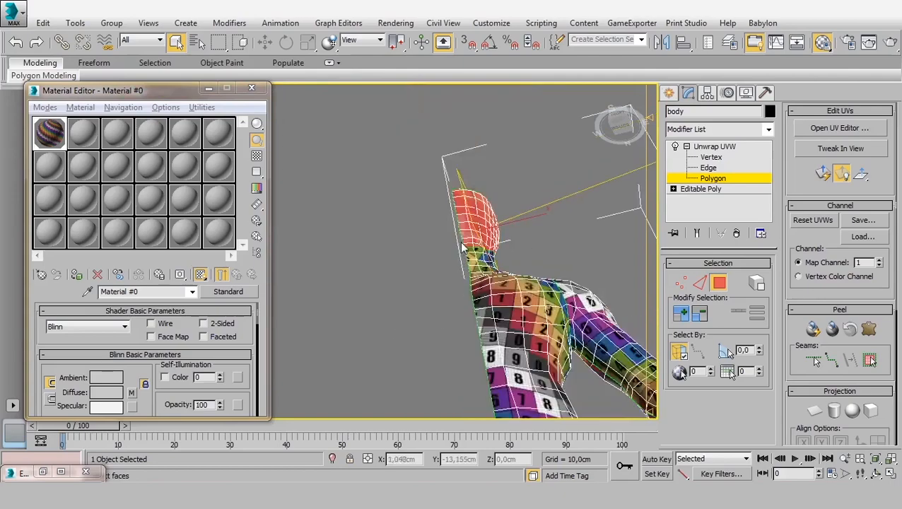
scroll(515, 214, up, 5)
scroll(559, 252, down, 5)
alt+middle_drag(559, 252, 487, 359)
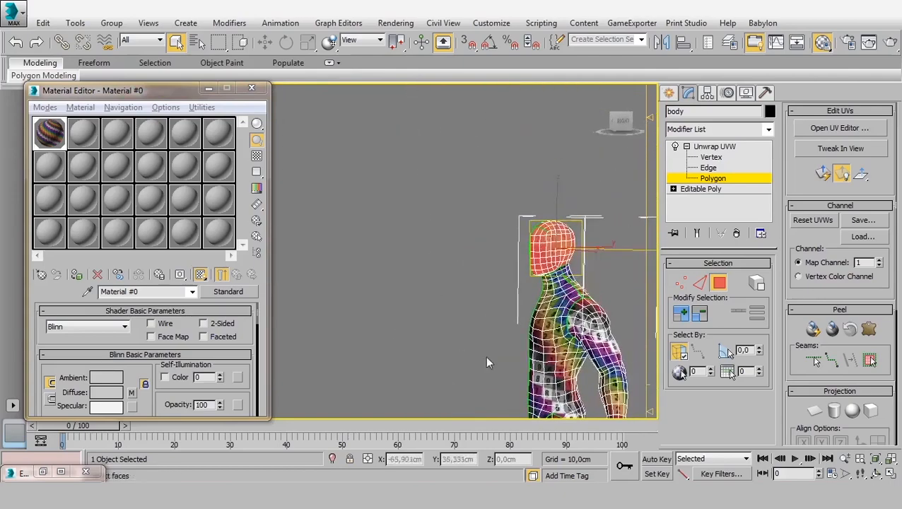
middle_drag(579, 318, 513, 316)
scroll(440, 267, up, 2)
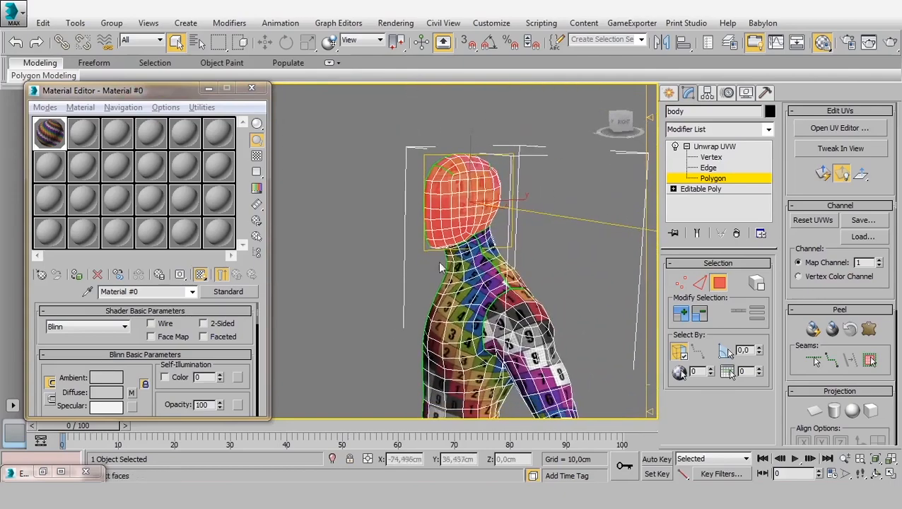
middle_drag(465, 342, 471, 151)
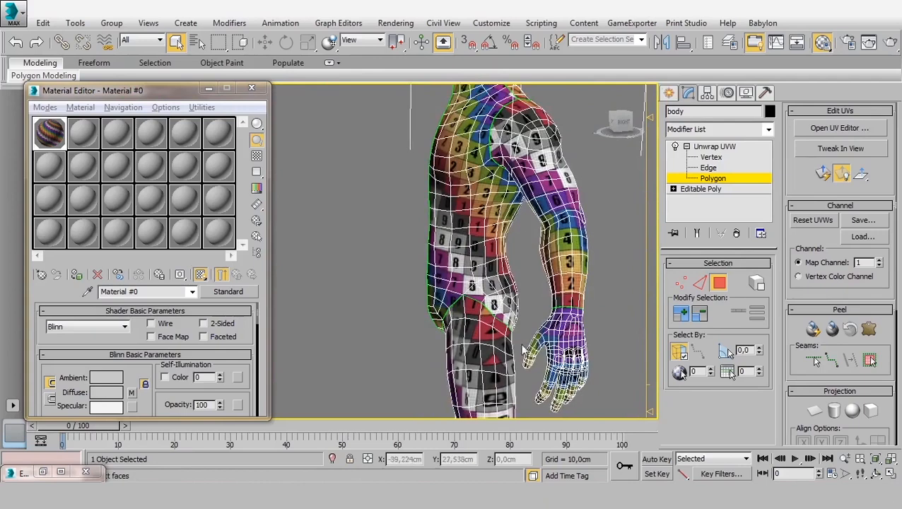
Examine the leg shell in the UV editor and the texture on the leg of the model
click(802, 130)
middle_drag(302, 360, 309, 252)
scroll(310, 255, down, 1)
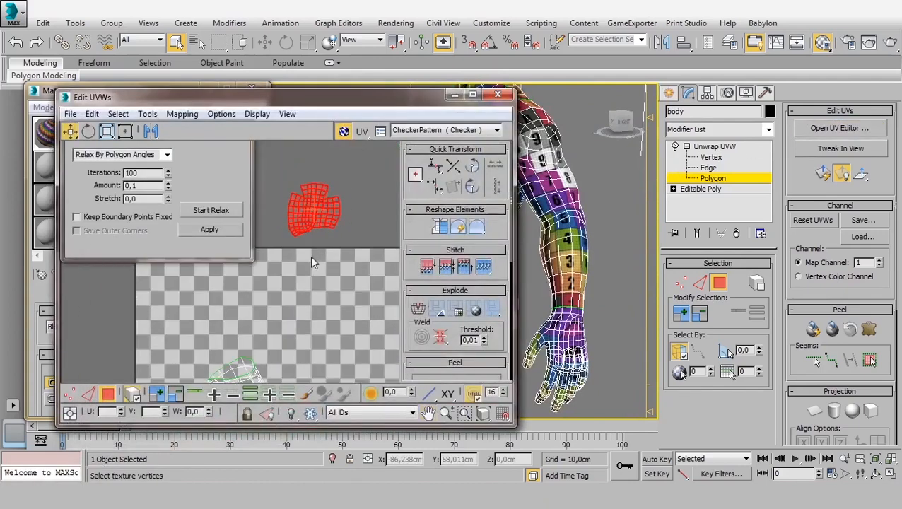
scroll(310, 336, down, 2)
middle_drag(309, 336, 275, 203)
middle_drag(290, 300, 339, 338)
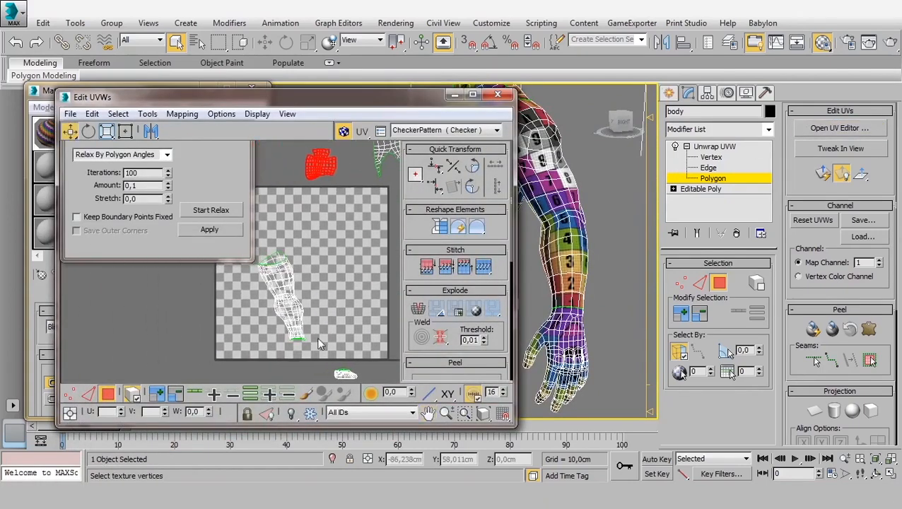
scroll(273, 290, up, 1)
scroll(581, 334, up, 6)
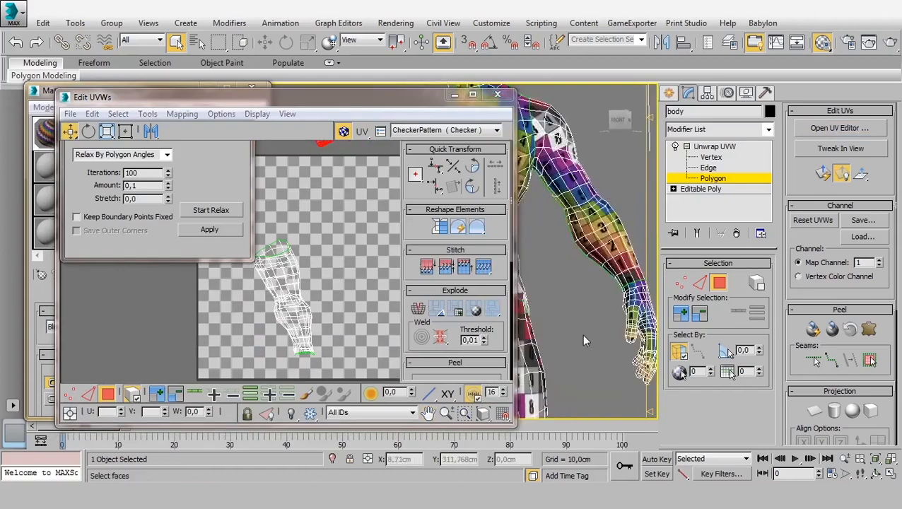
alt+middle_drag(614, 257, 551, 212)
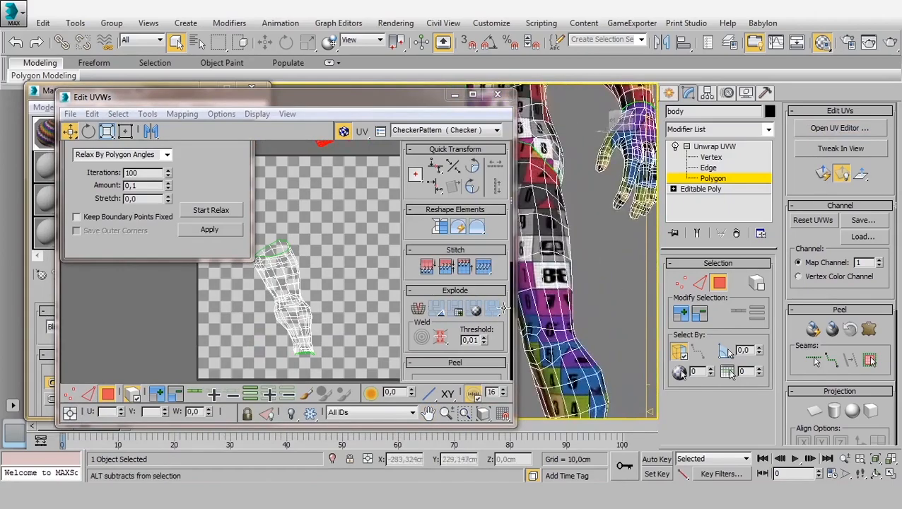
Hide the texture of Material #0 on the body and minimize the Material Editor and the UV editor
click(47, 99)
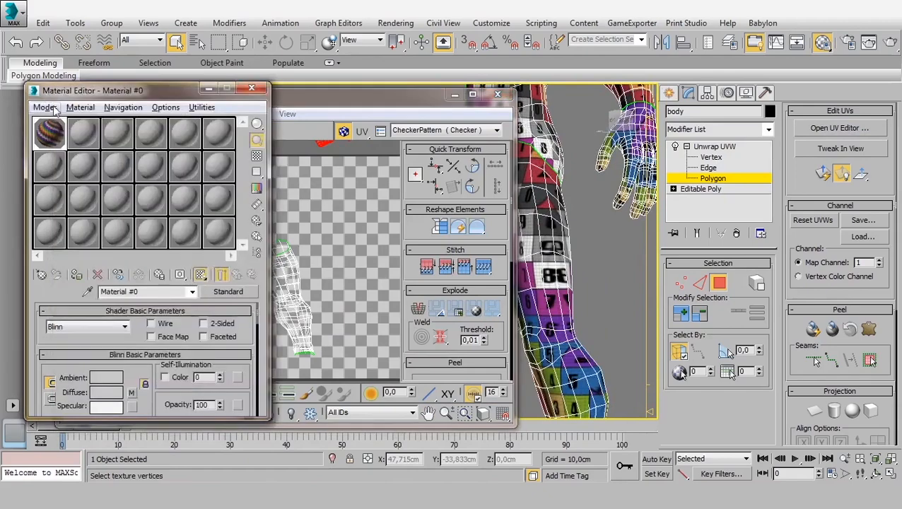
click(201, 273)
click(209, 88)
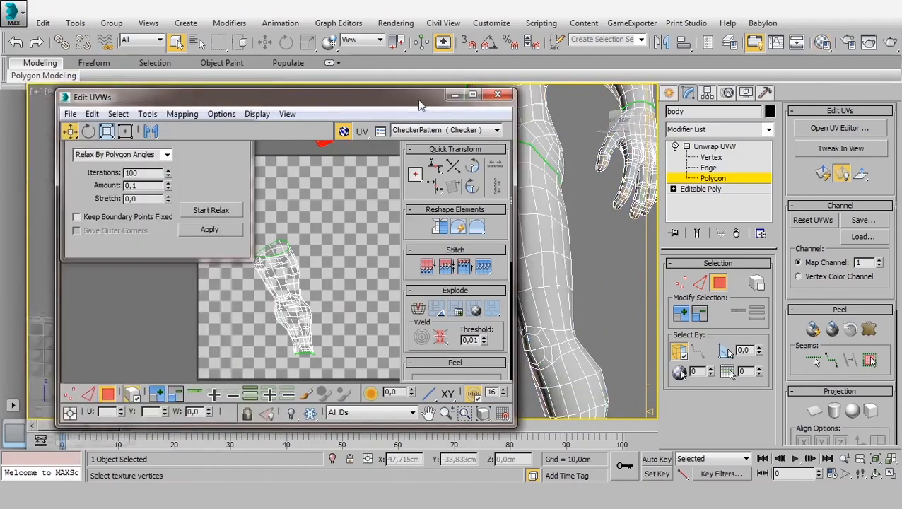
click(454, 94)
Select the lengthwise edge line down the inner side of the leg from the groin seam to the ankle and break it
alt+middle_drag(396, 268, 527, 207)
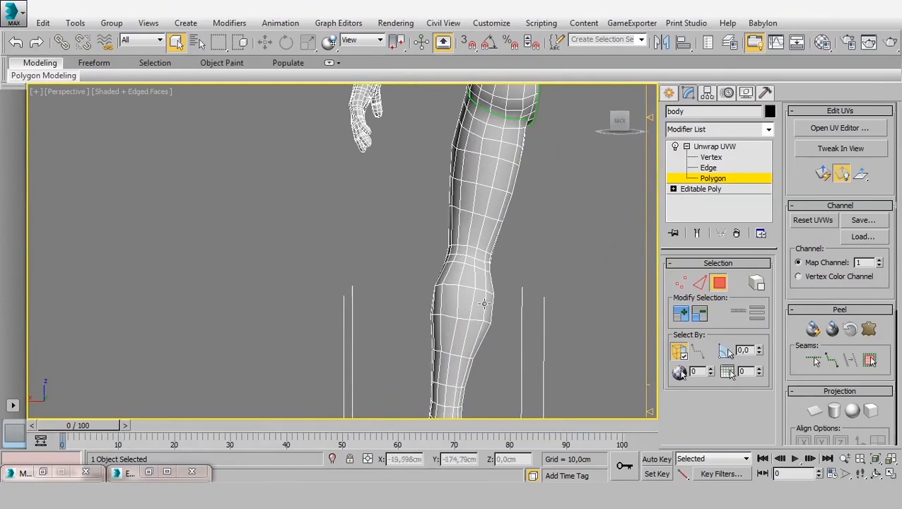
alt+middle_drag(459, 387, 436, 201)
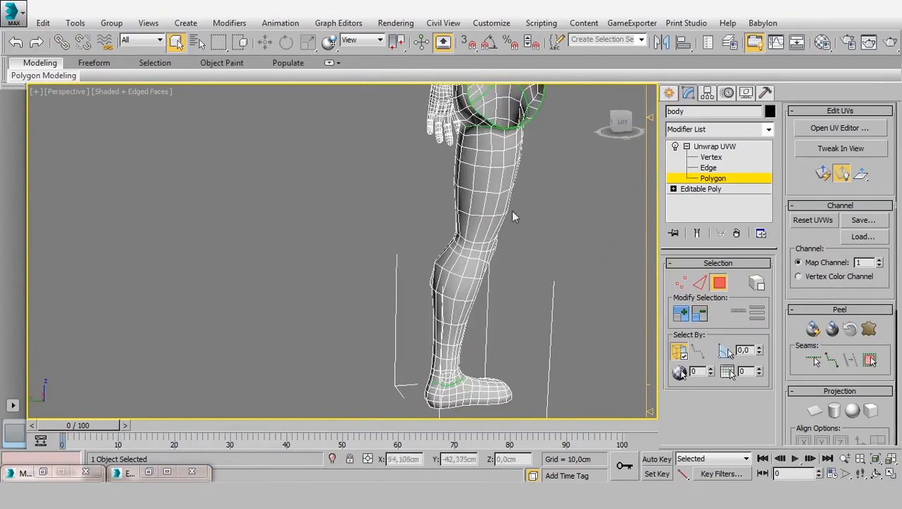
alt+middle_drag(514, 215, 510, 174)
click(518, 154)
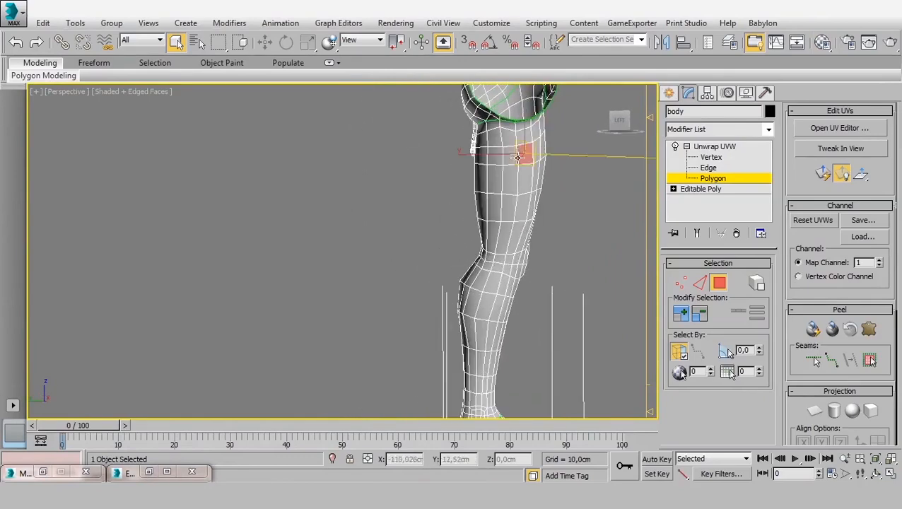
click(706, 168)
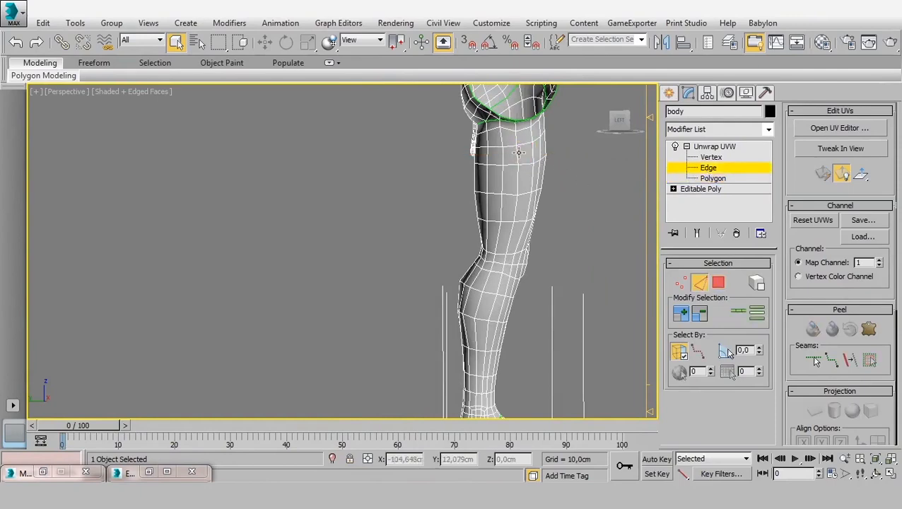
click(834, 130)
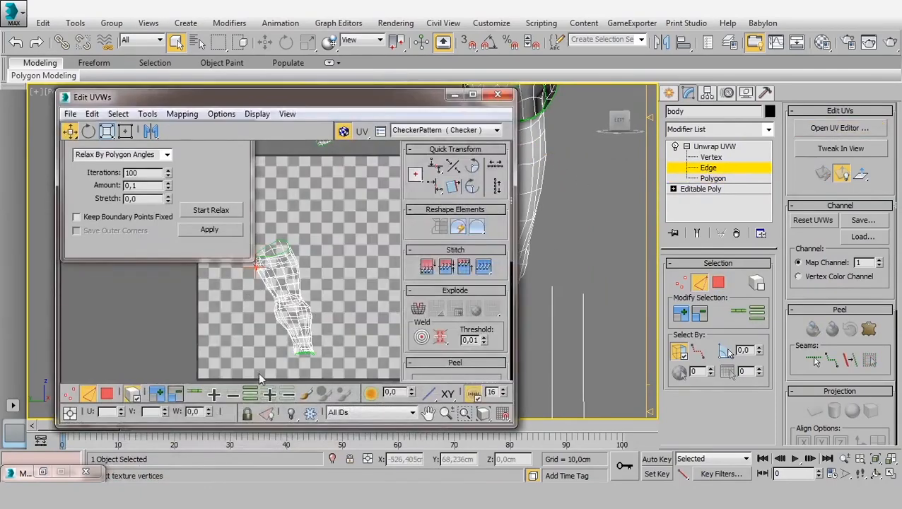
click(256, 266)
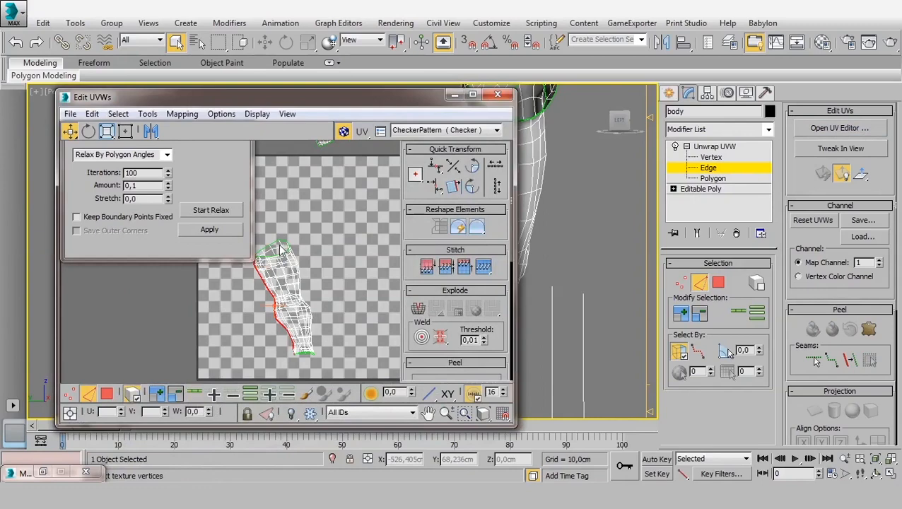
right_click(290, 332)
click(260, 358)
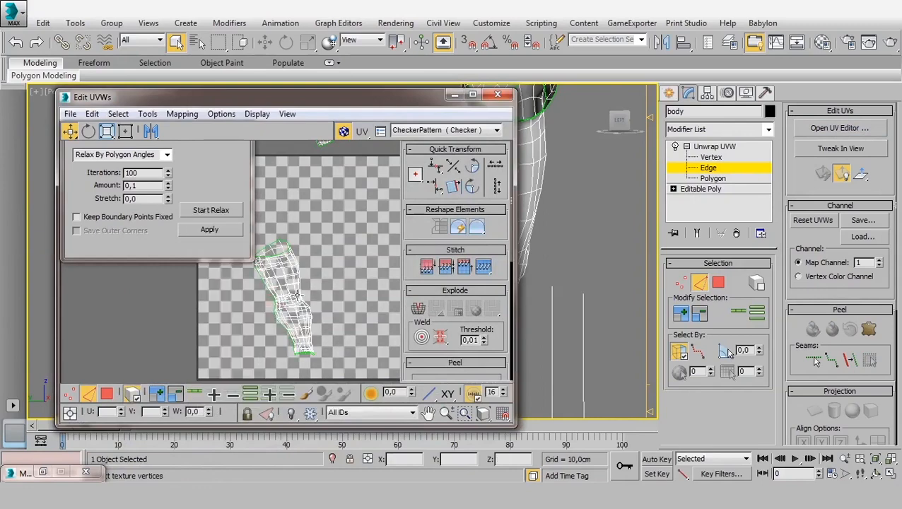
Select the leg shell as polygons and relax it by polygon angles to open it at the inner seam
click(107, 394)
click(286, 288)
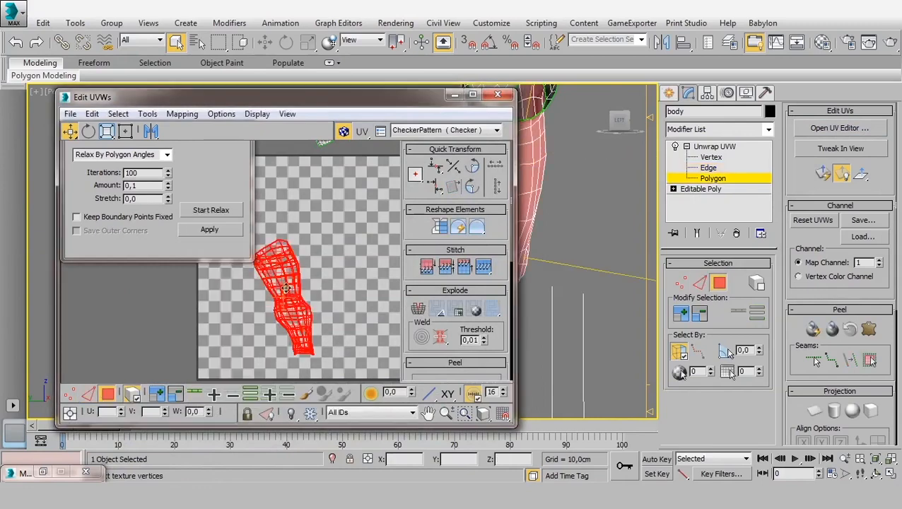
click(219, 211)
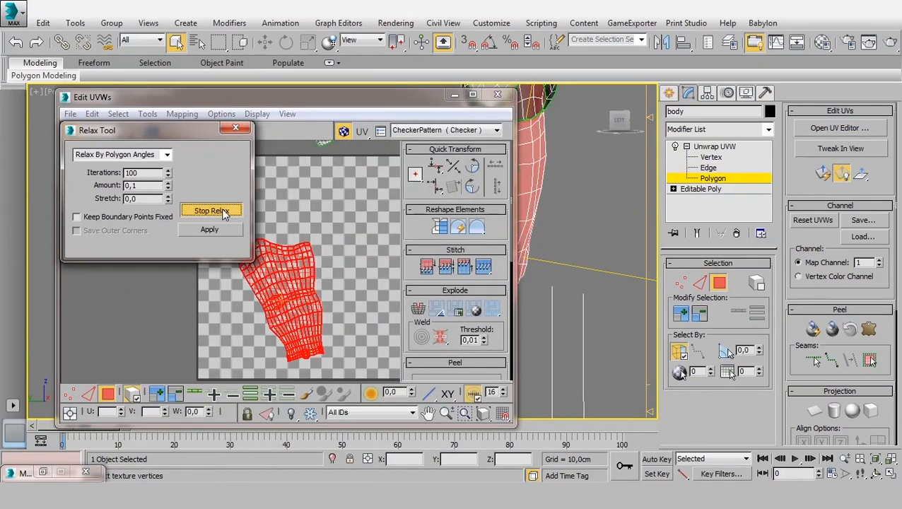
click(222, 211)
click(222, 210)
click(222, 210)
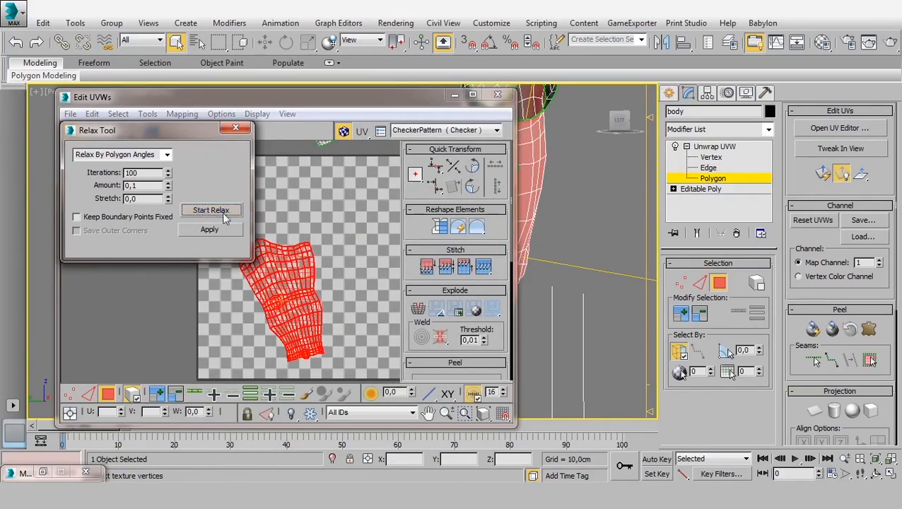
Relax the leg shell by edge angles with 100 iterations and an amount of 0.1
scroll(326, 344, up, 4)
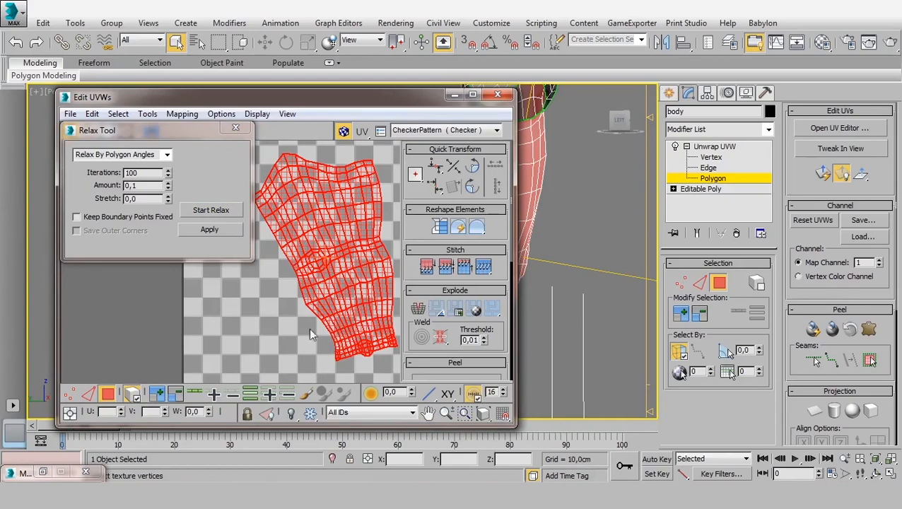
click(167, 158)
click(143, 173)
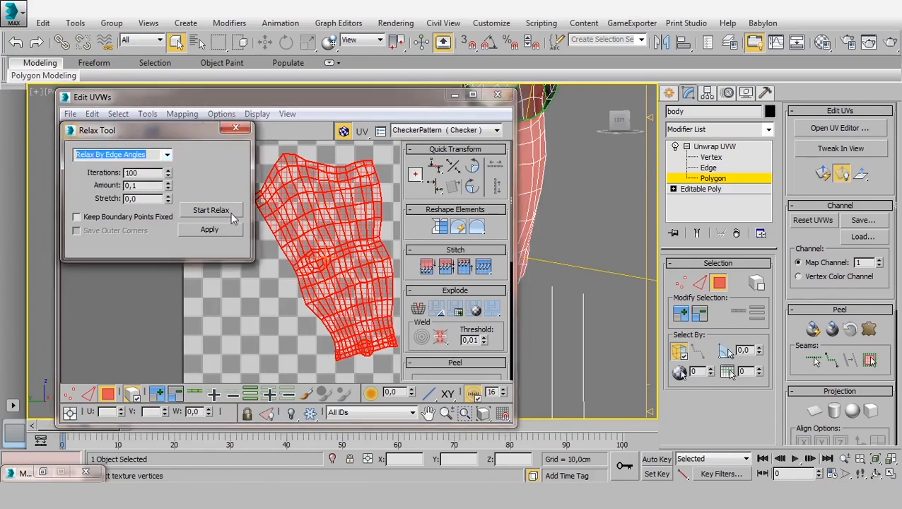
click(203, 211)
click(203, 210)
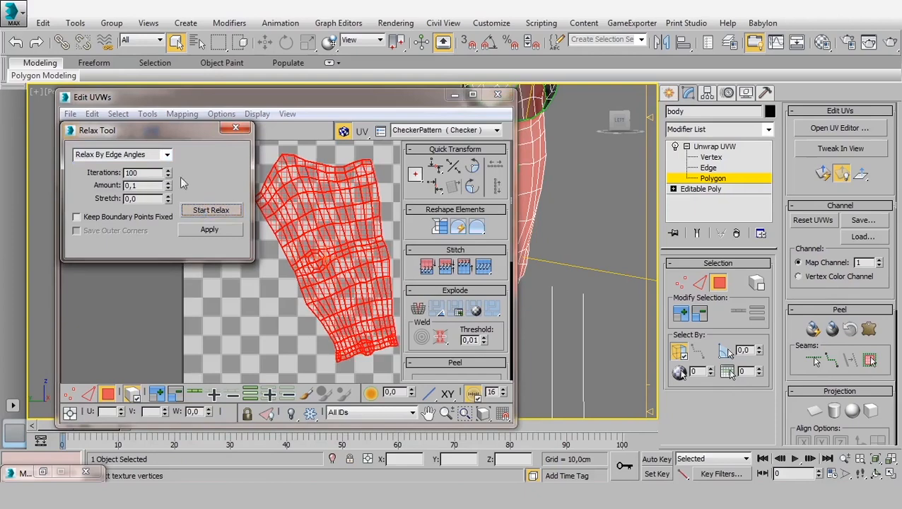
Relax the leg shell once more, by polygon angles
click(167, 154)
click(137, 168)
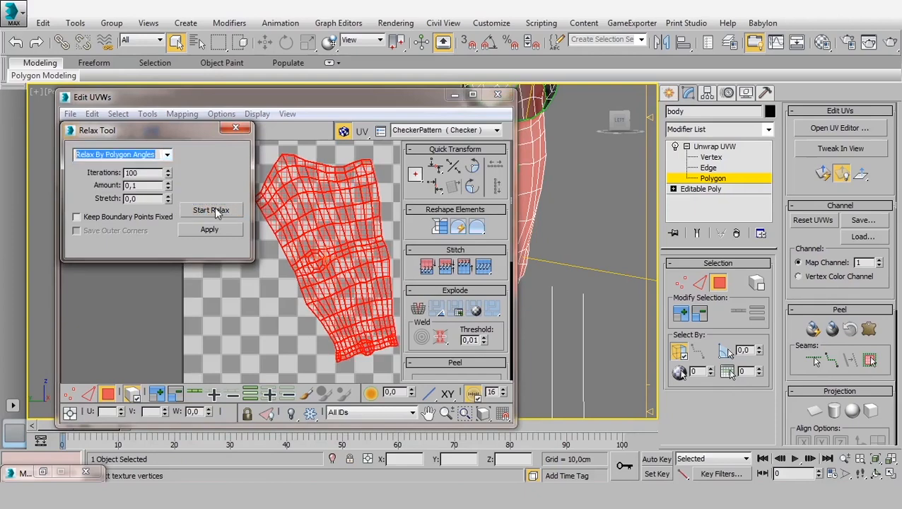
click(217, 212)
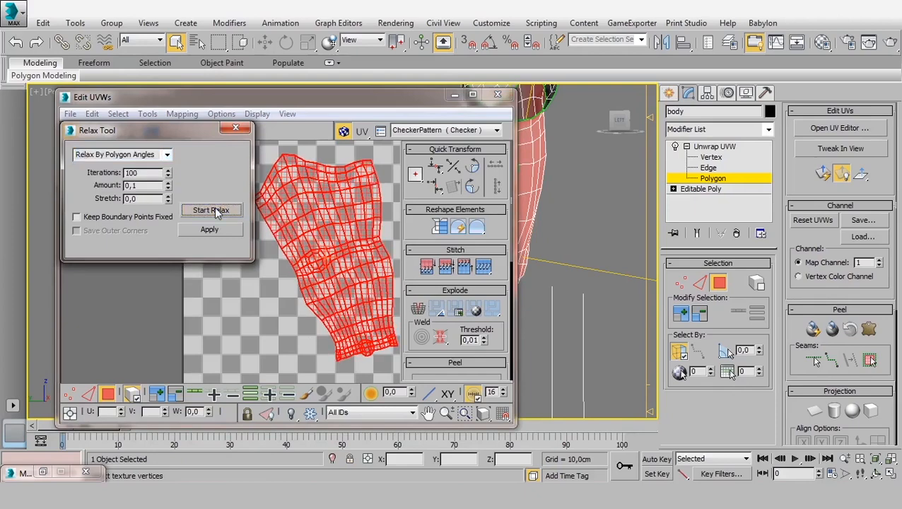
click(216, 211)
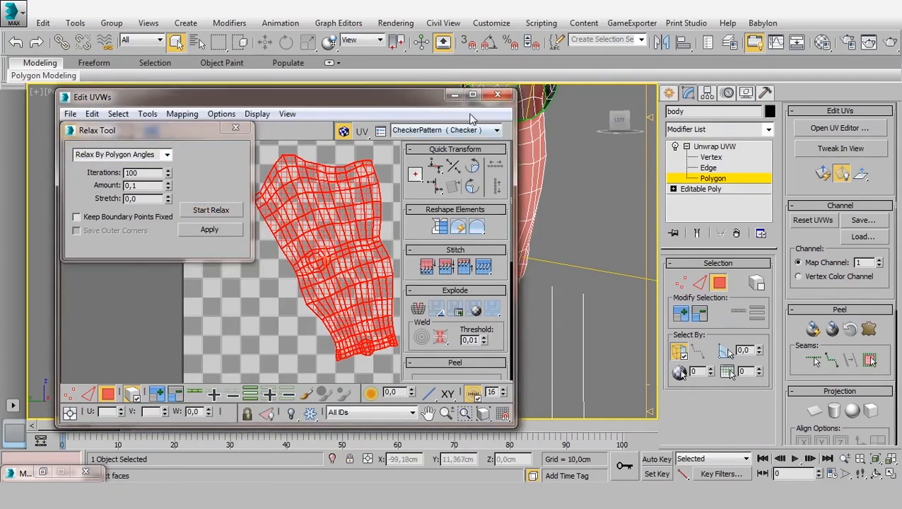
Select the edge loop around the sole of the foot and break it to separate the sole from the upper foot
scroll(599, 283, down, 5)
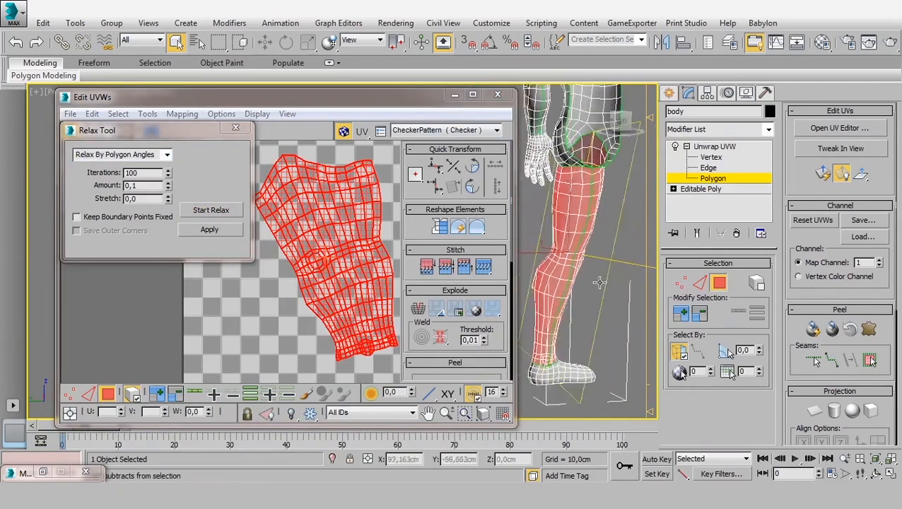
alt+middle_drag(600, 283, 640, 283)
middle_drag(372, 298, 295, 204)
scroll(296, 204, down, 3)
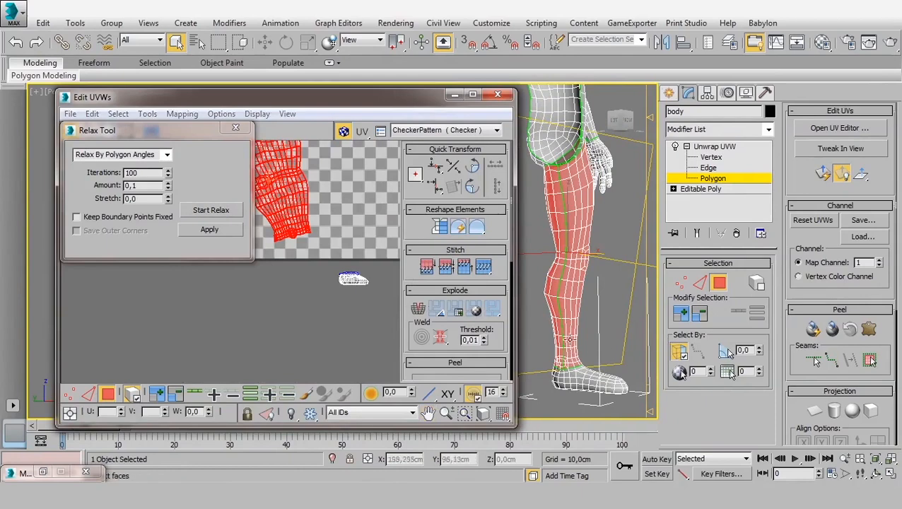
click(700, 283)
alt+middle_drag(601, 286, 526, 304)
scroll(537, 251, up, 5)
alt+middle_drag(545, 249, 475, 150)
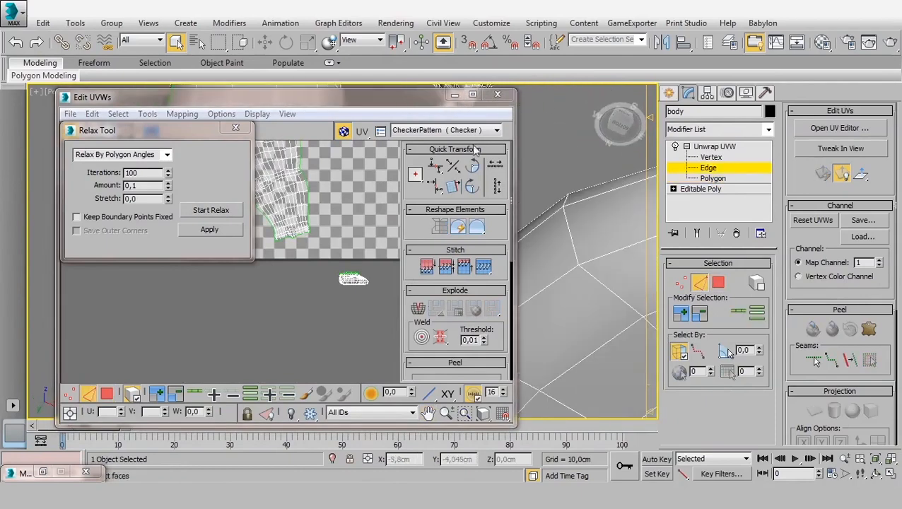
drag(515, 212, 352, 212)
scroll(603, 272, down, 5)
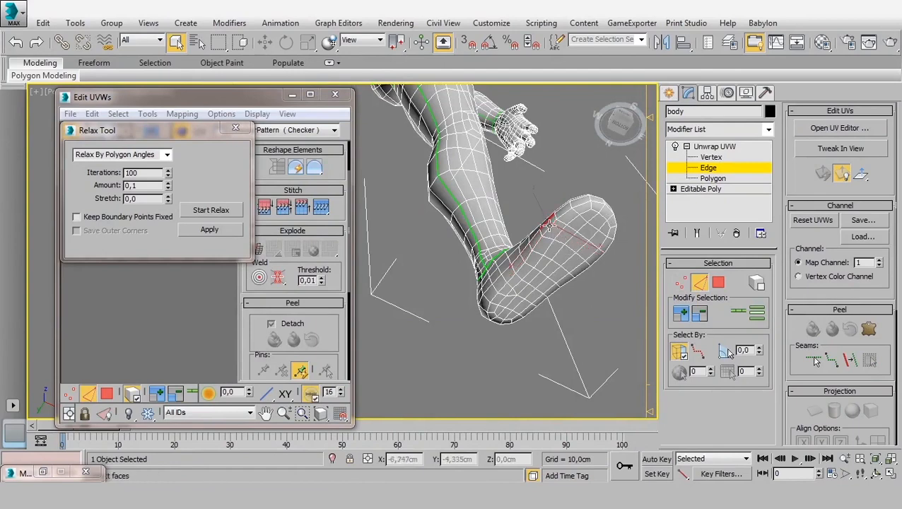
click(739, 315)
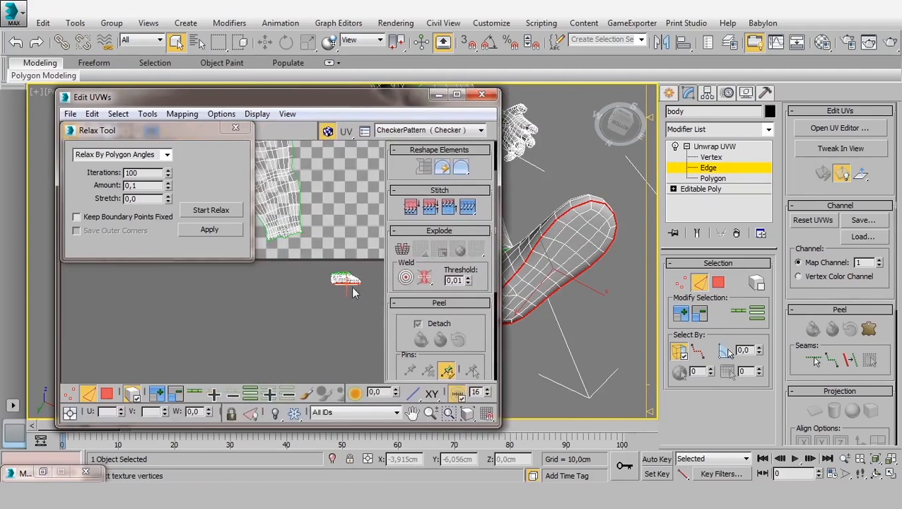
right_click(348, 285)
click(324, 318)
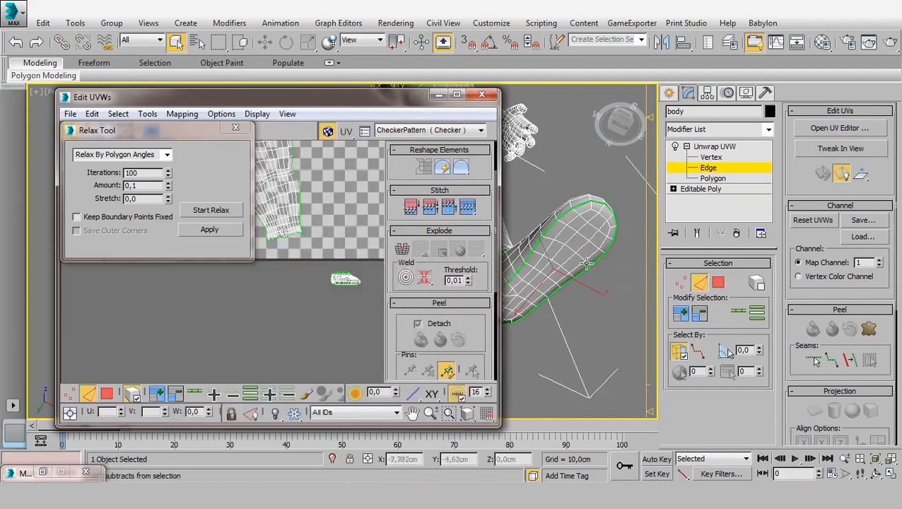
Select the vertical edge line down the back of the heel from the ankle seam to the sole seam and break it
alt+middle_drag(537, 234, 583, 232)
scroll(584, 232, up, 3)
scroll(521, 221, down, 2)
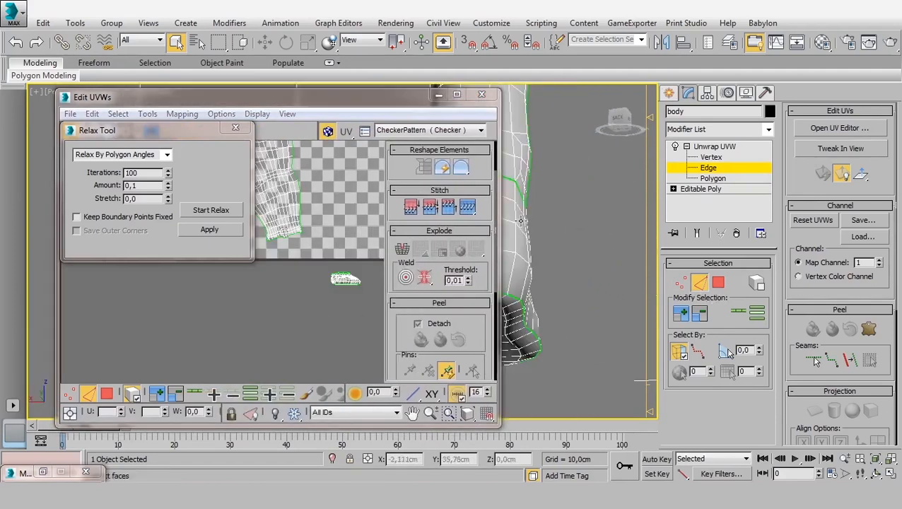
middle_drag(521, 221, 562, 234)
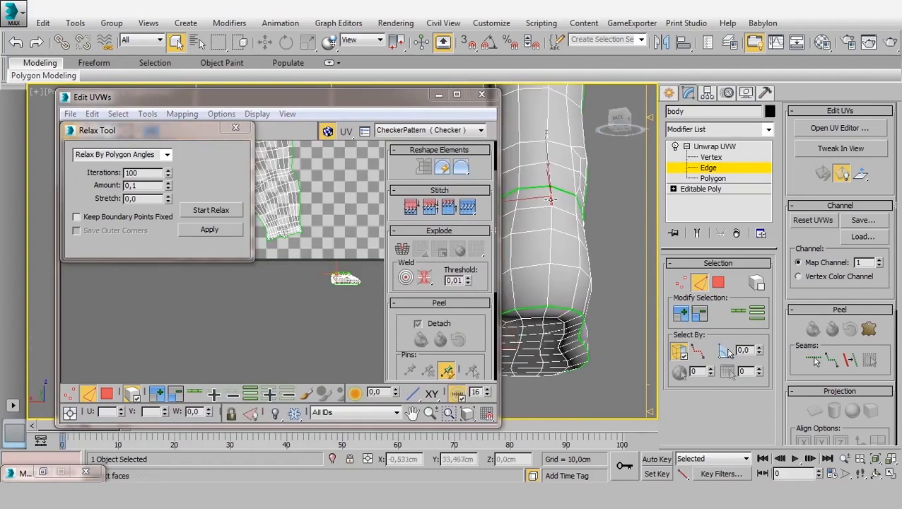
right_click(291, 283)
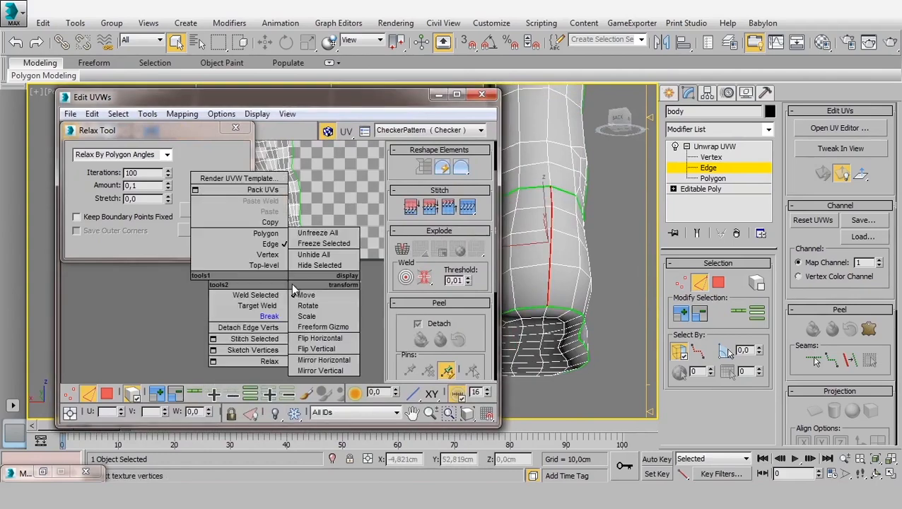
click(260, 315)
Select the upper foot shell as polygons and relax it by polygon angles to open it at the heel seam
click(108, 394)
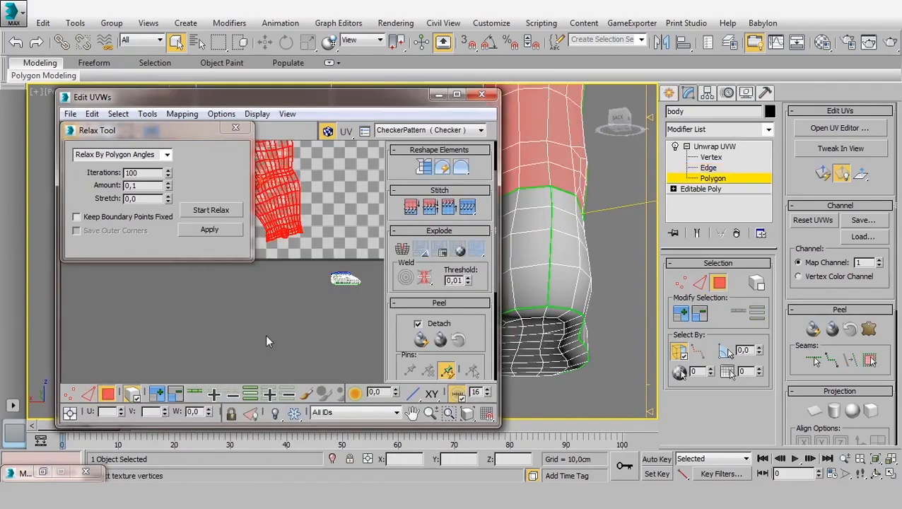
click(265, 334)
click(344, 280)
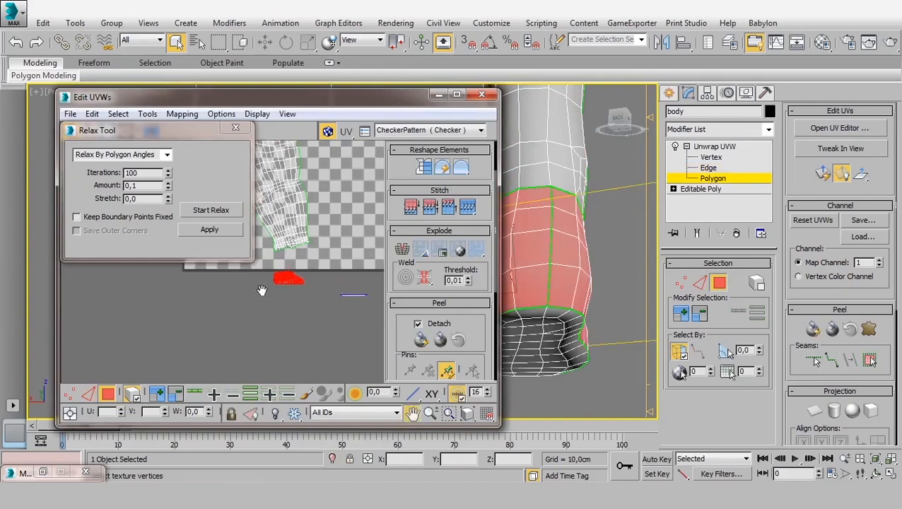
click(221, 211)
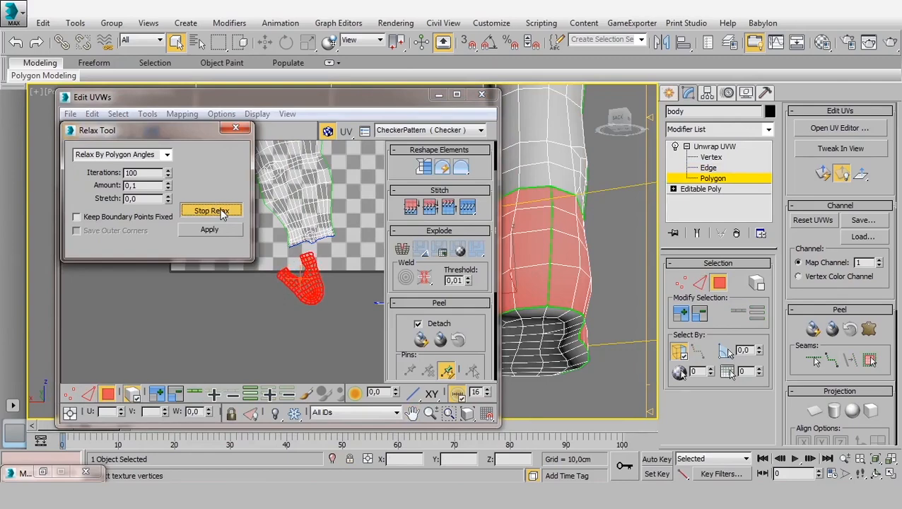
click(221, 212)
click(221, 212)
click(221, 212)
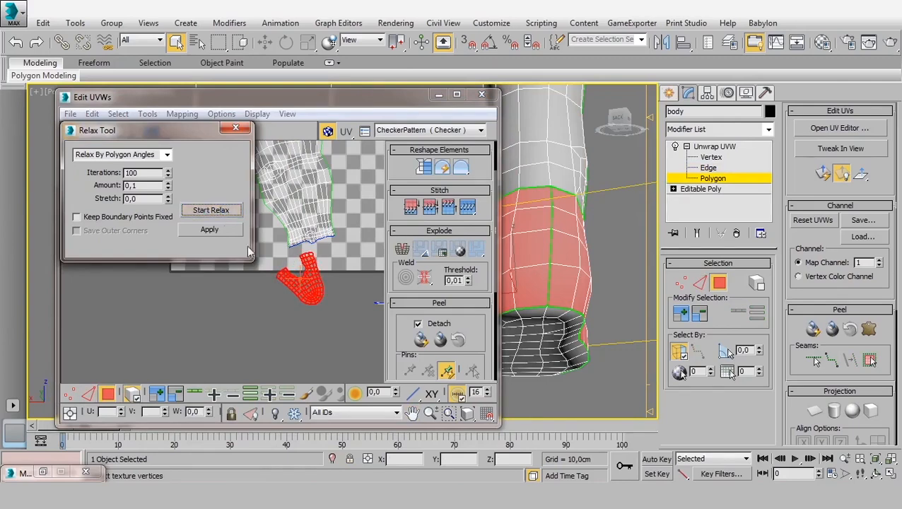
Select the sole shell in the UV layout and relax it flat by polygon angles
middle_drag(309, 291, 220, 318)
drag(263, 359, 323, 319)
click(211, 210)
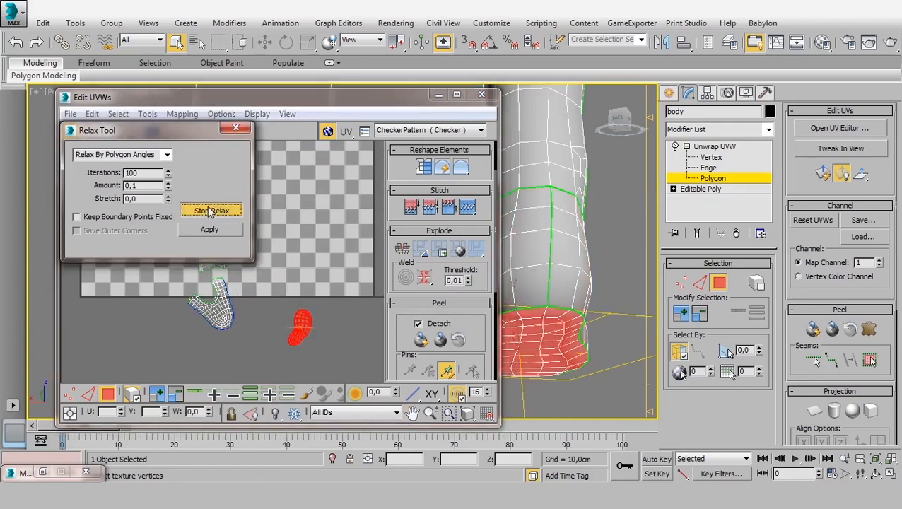
click(210, 212)
Rotate the upper foot shell and the leg shell so that both stand upright in the UV layout
middle_drag(191, 314, 297, 340)
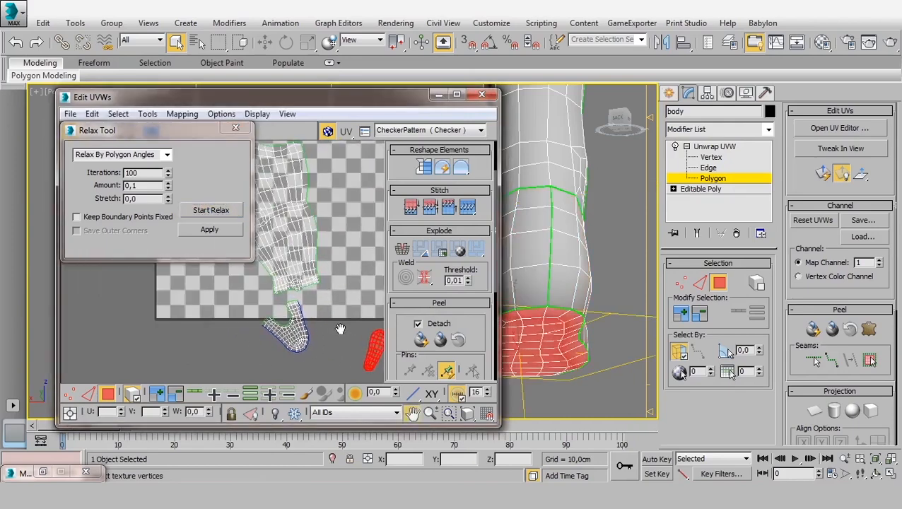
click(294, 337)
scroll(292, 339, up, 2)
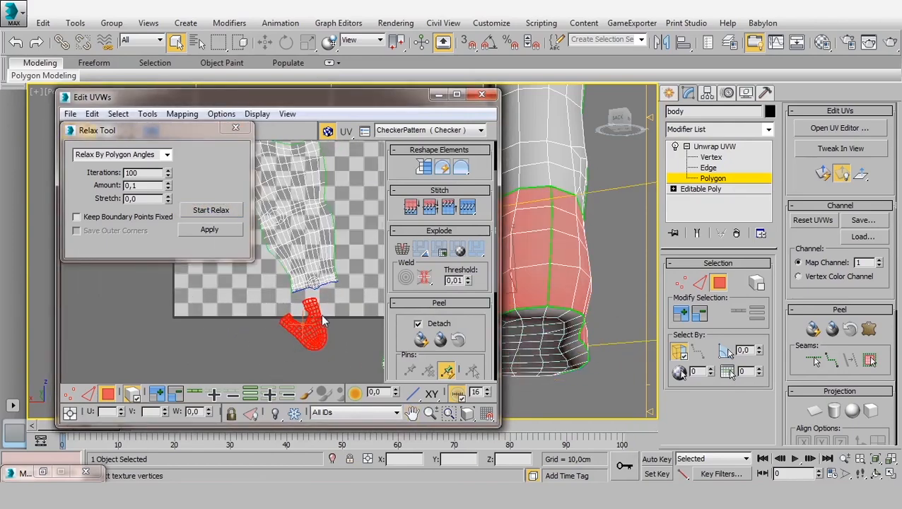
drag(310, 320, 318, 325)
click(312, 219)
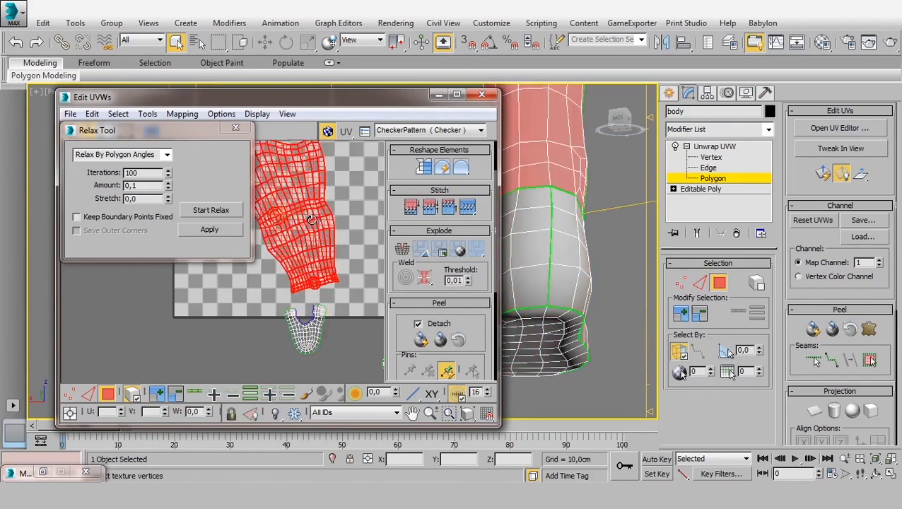
middle_drag(312, 219, 320, 253)
drag(319, 253, 323, 278)
Rotate the sole shell about -164 degrees to stand it upright and move it beside the upper foot shell
scroll(325, 304, down, 2)
middle_drag(333, 321, 263, 269)
click(287, 288)
scroll(285, 288, up, 2)
drag(286, 286, 268, 322)
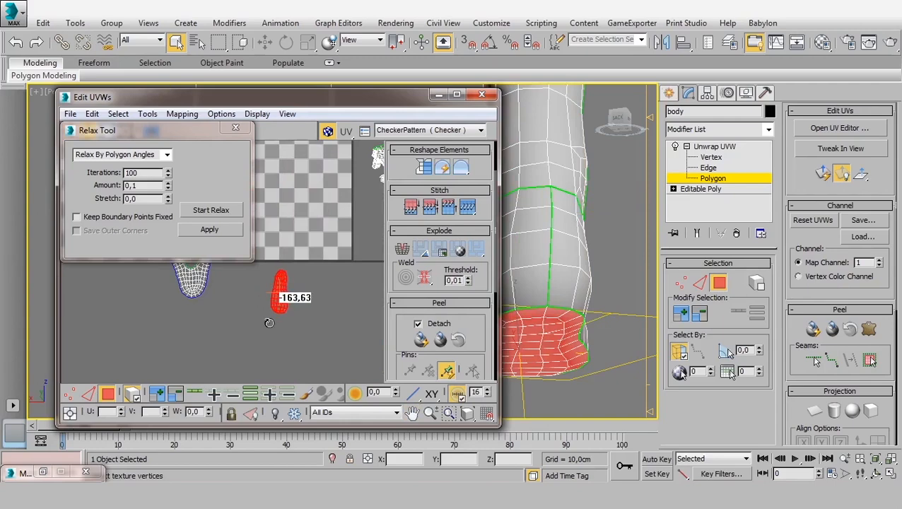
middle_drag(281, 303, 338, 330)
drag(337, 323, 213, 307)
Reopen the Material Editor and show the texture of Material #0 on the body
scroll(259, 304, down, 2)
middle_drag(285, 274, 219, 335)
middle_drag(332, 241, 343, 316)
middle_drag(311, 213, 354, 309)
scroll(588, 280, down, 6)
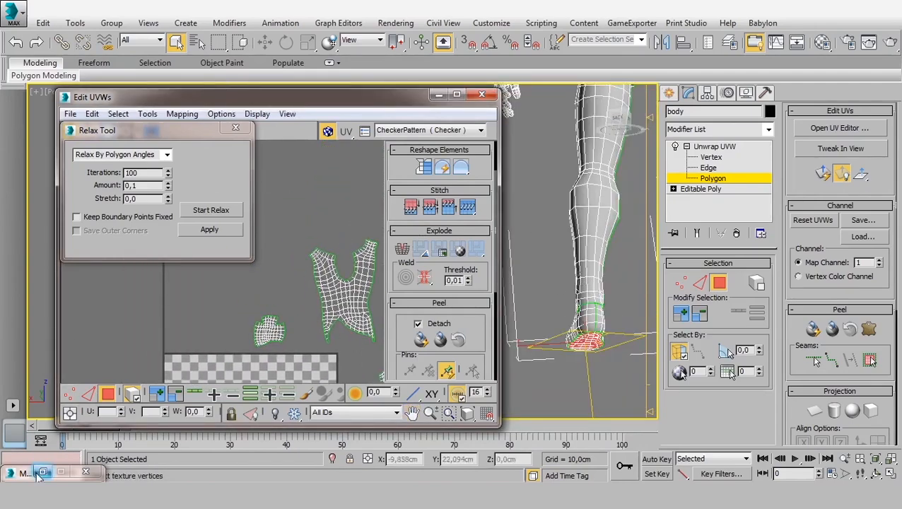
key(m)
click(202, 277)
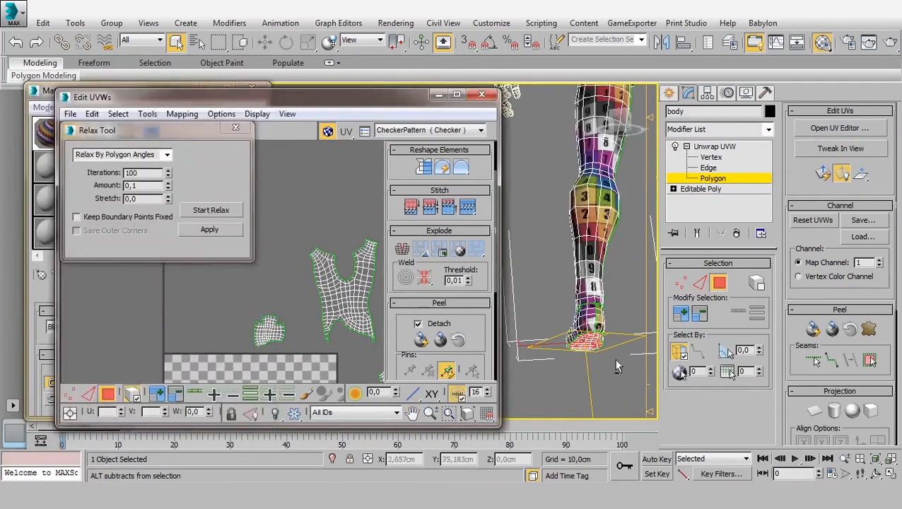
Examine the numbered texture on the foot, leg, hand and upper body of the model, and close the Relax Tool
alt+middle_drag(614, 367, 568, 320)
scroll(595, 328, up, 5)
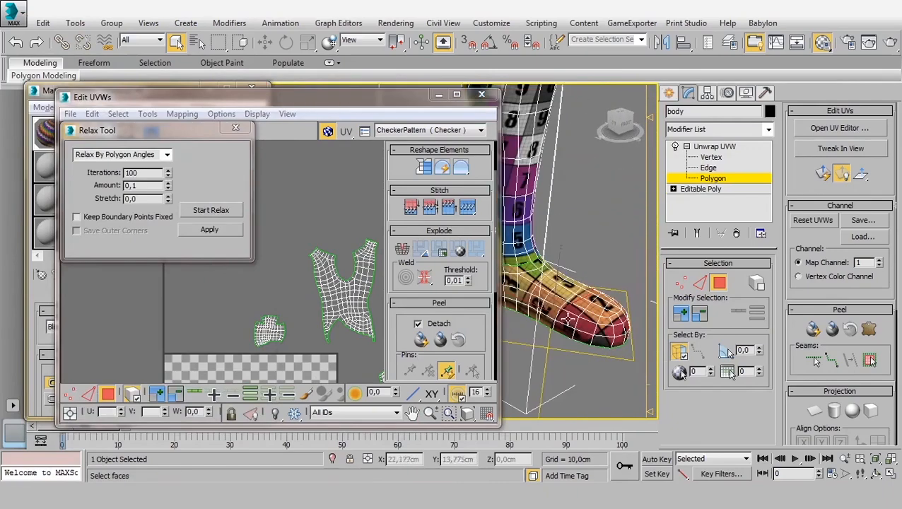
drag(497, 306, 349, 307)
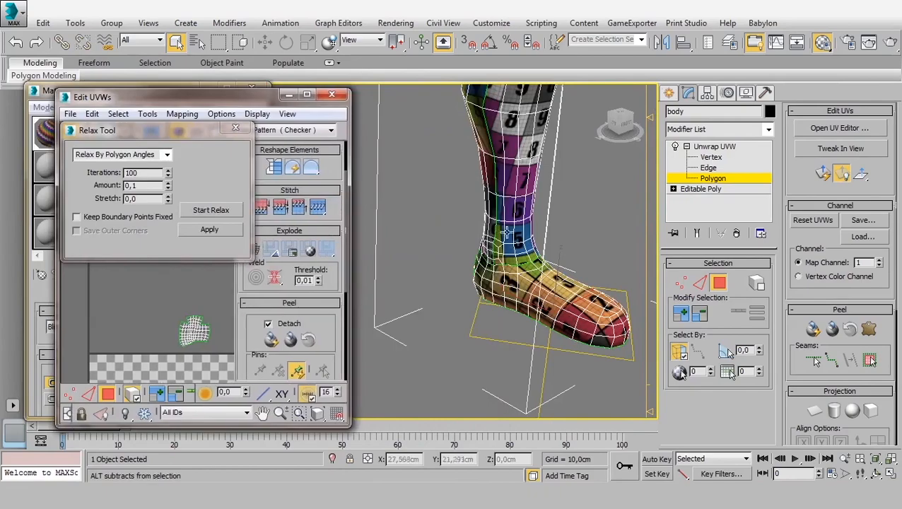
alt+middle_drag(494, 311, 487, 272)
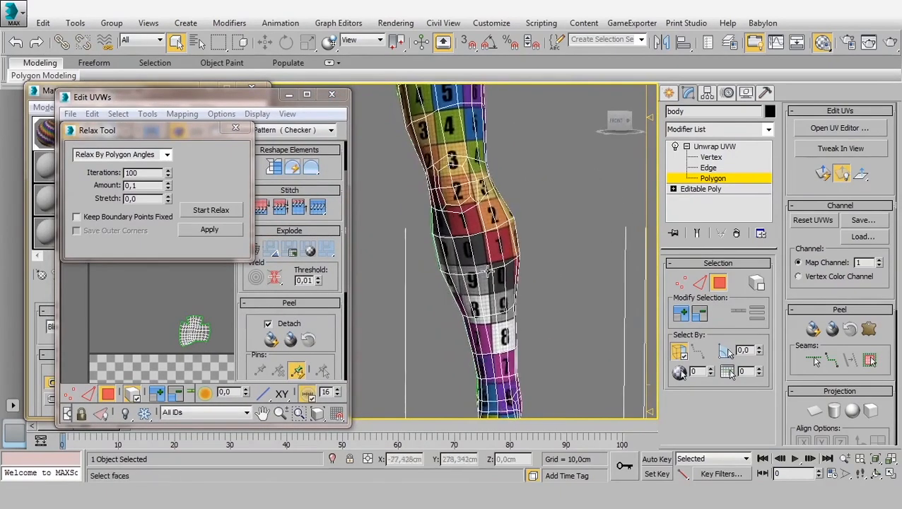
middle_drag(474, 165, 542, 310)
scroll(538, 311, down, 5)
middle_drag(443, 415, 418, 241)
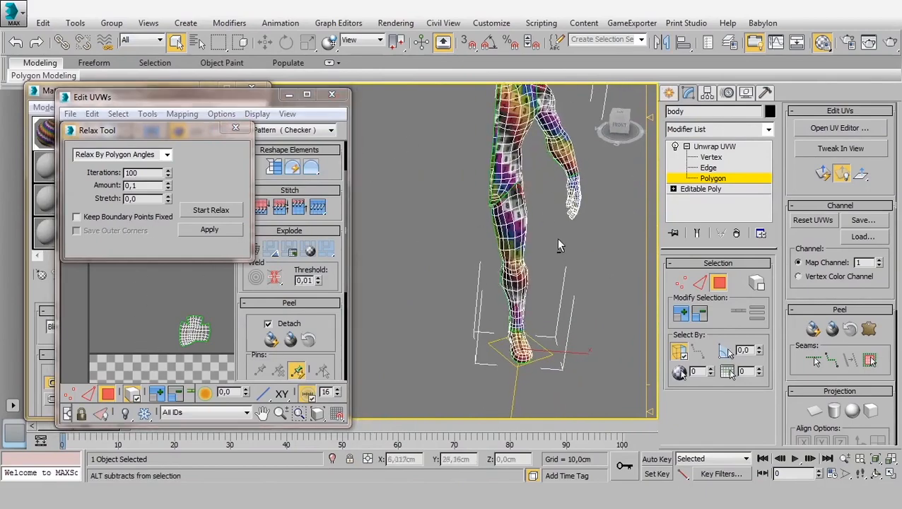
alt+middle_drag(556, 238, 569, 220)
middle_drag(569, 220, 530, 237)
scroll(531, 237, up, 5)
middle_drag(432, 173, 434, 227)
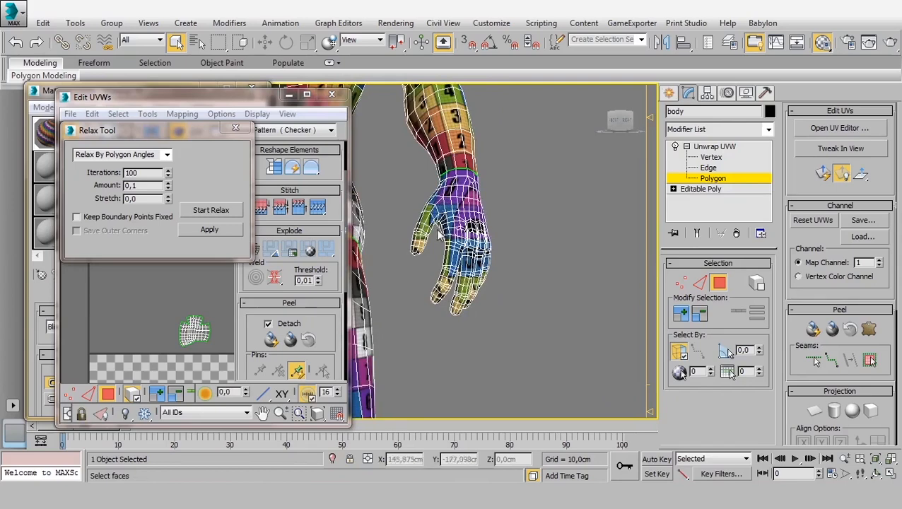
middle_drag(438, 235, 514, 300)
mouse_move(464, 196)
middle_down()
mouse_move(474, 232)
mouse_move(451, 191)
middle_up()
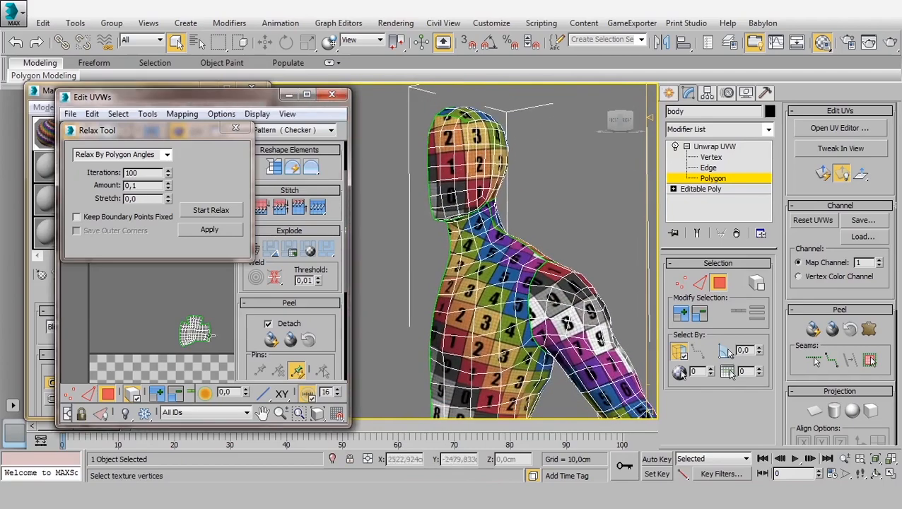
click(235, 127)
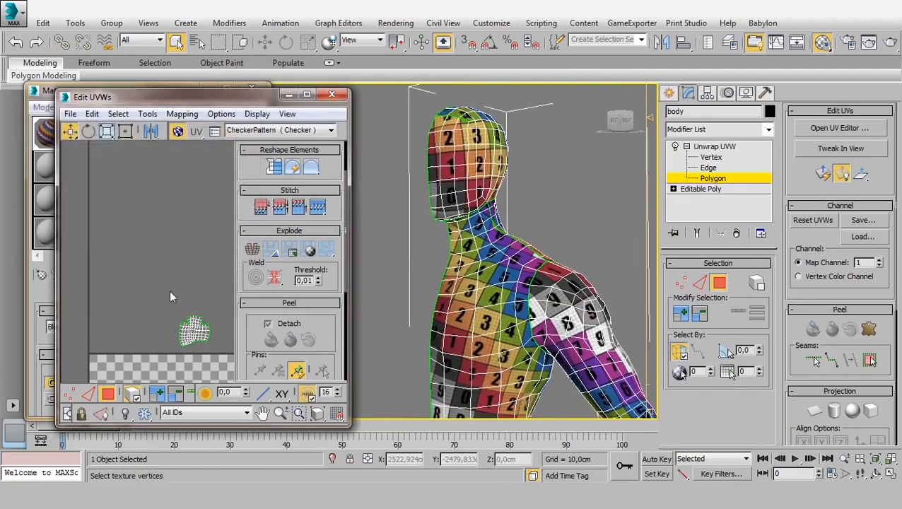
Frame the hand in edge sub-object mode, hide the texture of Material #0 in the viewport, and minimize the Material Editor
middle_drag(524, 314, 467, 176)
middle_drag(542, 333, 506, 278)
scroll(522, 281, up, 4)
scroll(478, 267, down, 1)
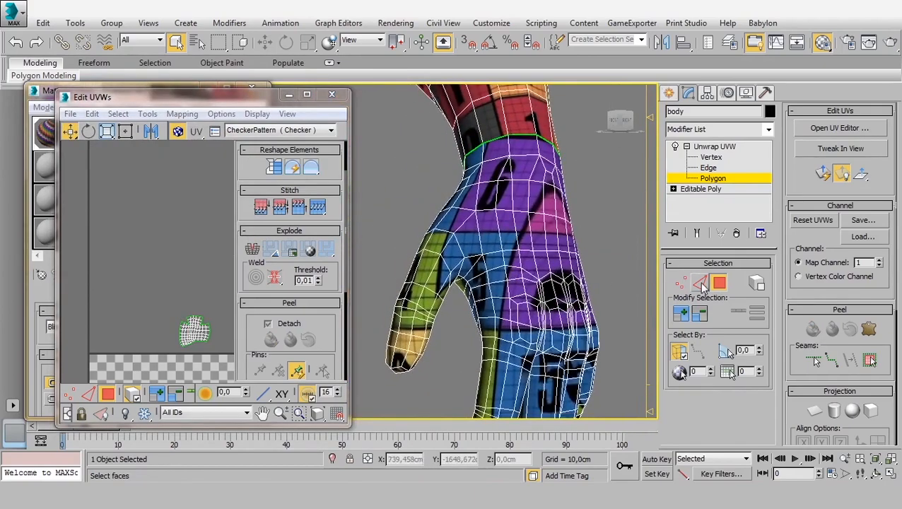
click(701, 282)
click(25, 253)
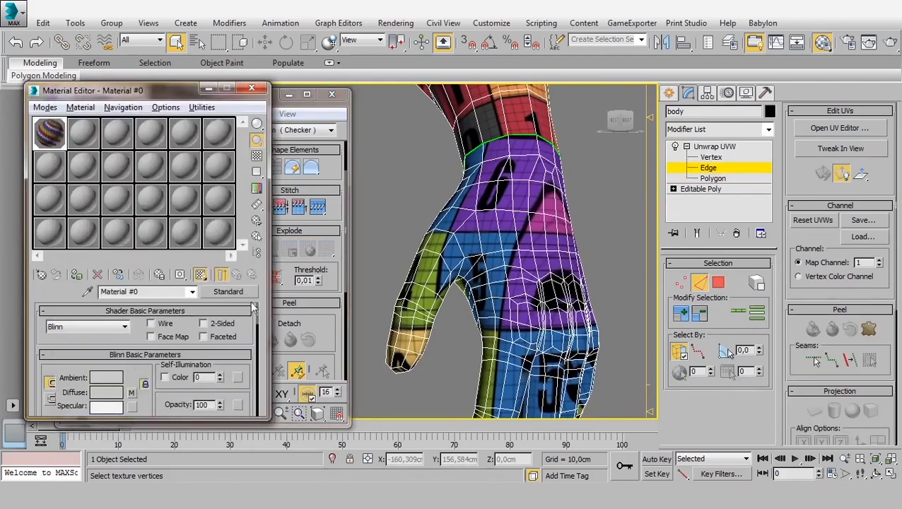
click(201, 275)
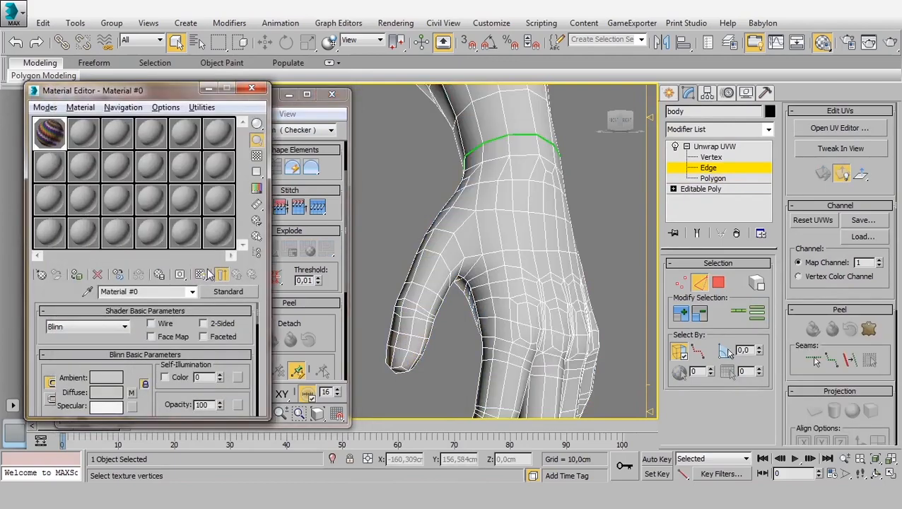
click(208, 89)
Select the ring of edges around the base of the thumb and break it into a UV seam
alt+middle_drag(473, 260, 503, 263)
click(513, 239)
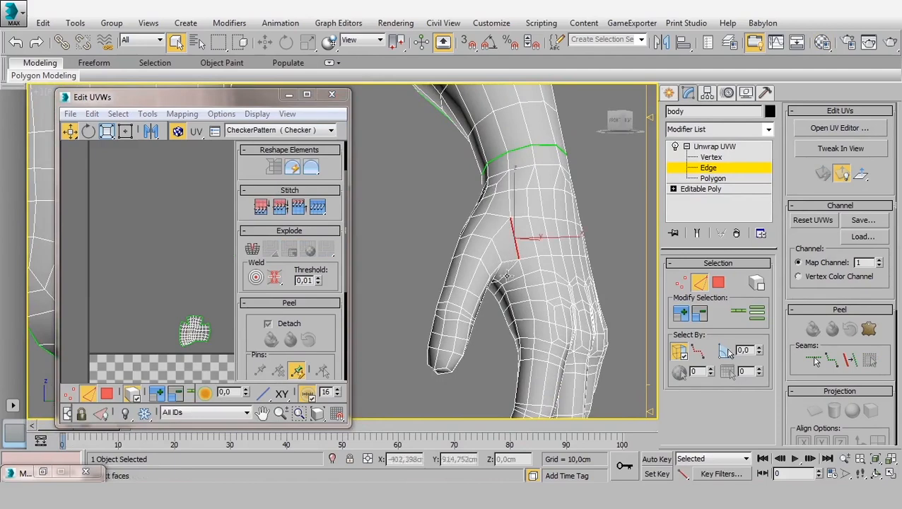
click(734, 310)
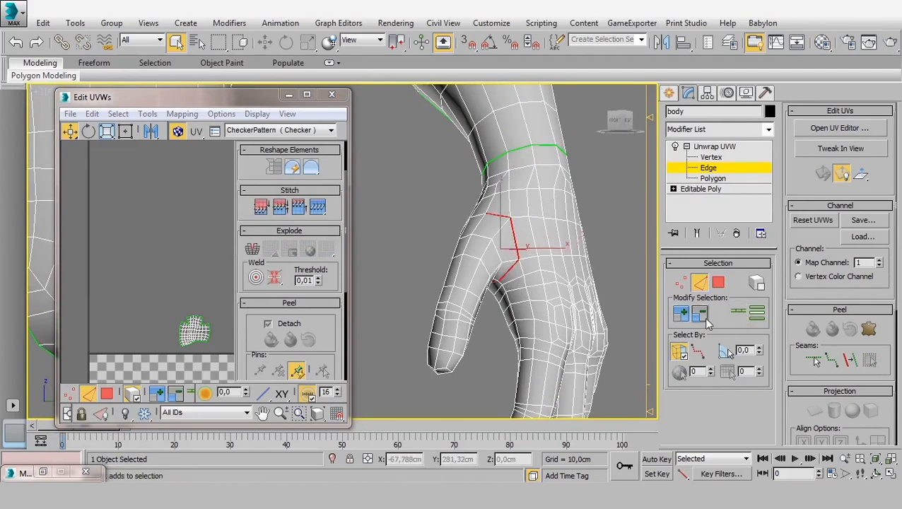
alt+middle_drag(501, 225, 624, 228)
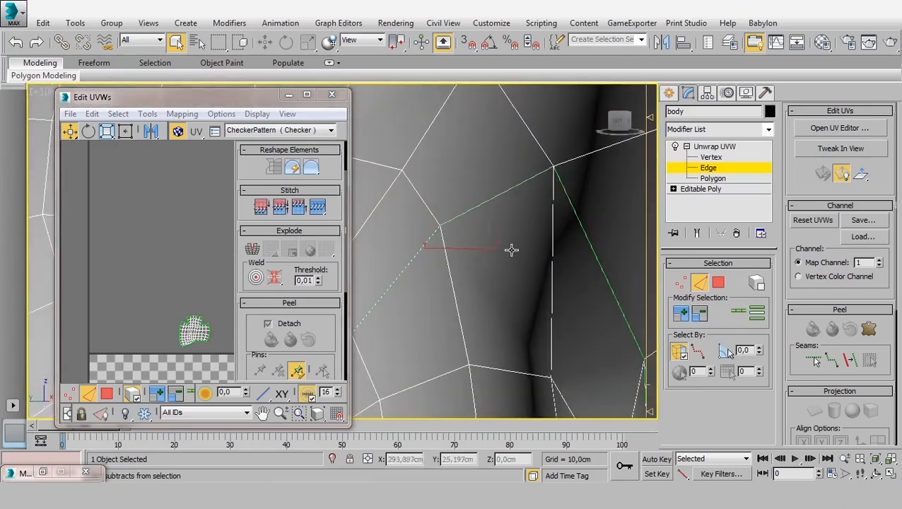
alt+middle_drag(511, 249, 461, 244)
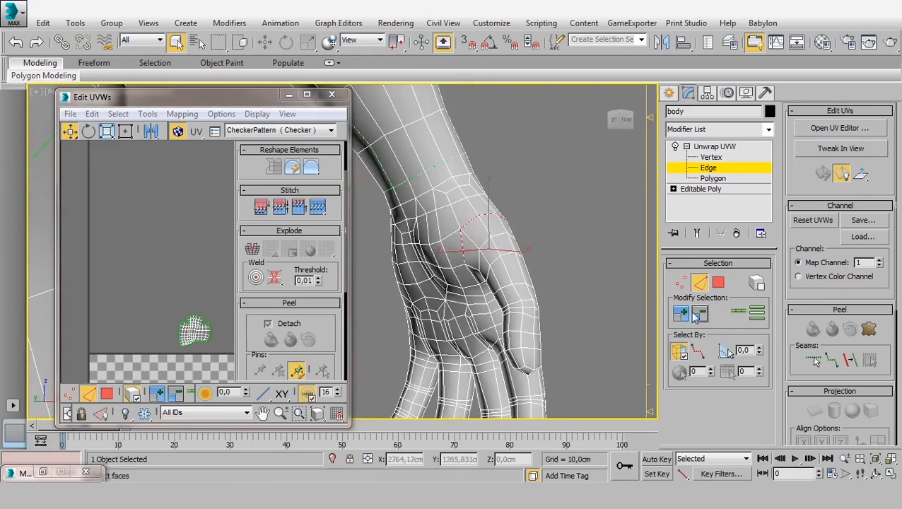
click(735, 310)
scroll(186, 248, down, 2)
middle_drag(190, 343, 120, 256)
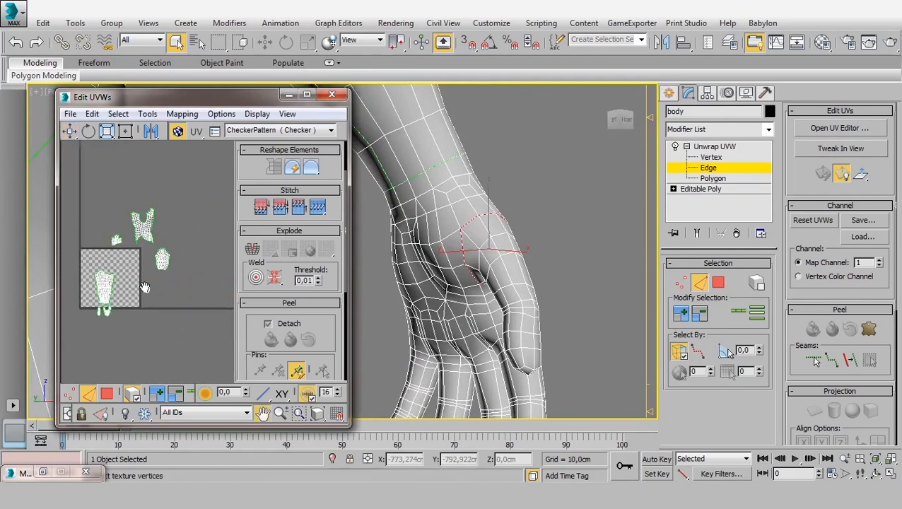
scroll(173, 285, up, 2)
scroll(142, 294, up, 3)
right_click(153, 282)
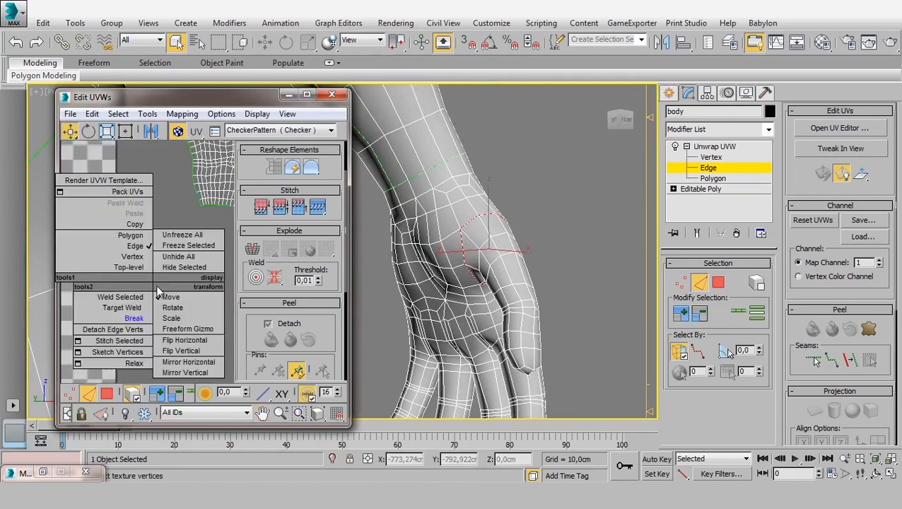
click(130, 318)
Select the detached thumb shell by polygon and move it clear of the hand shell in the UV layout
key(3)
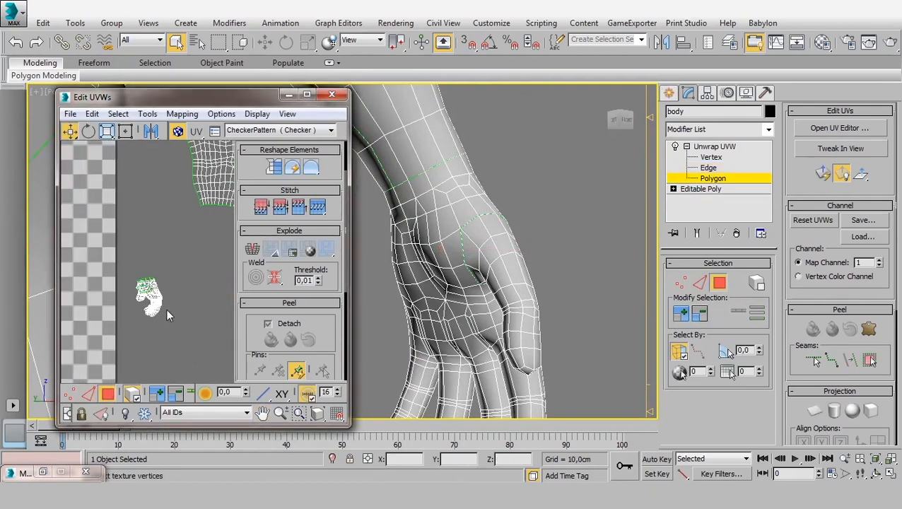
click(157, 303)
drag(153, 304, 131, 282)
Widen the UV editor window and select the edge loop running from the wrist along the side of the hand and through the fingers
middle_drag(513, 301, 515, 205)
alt+middle_drag(566, 261, 512, 267)
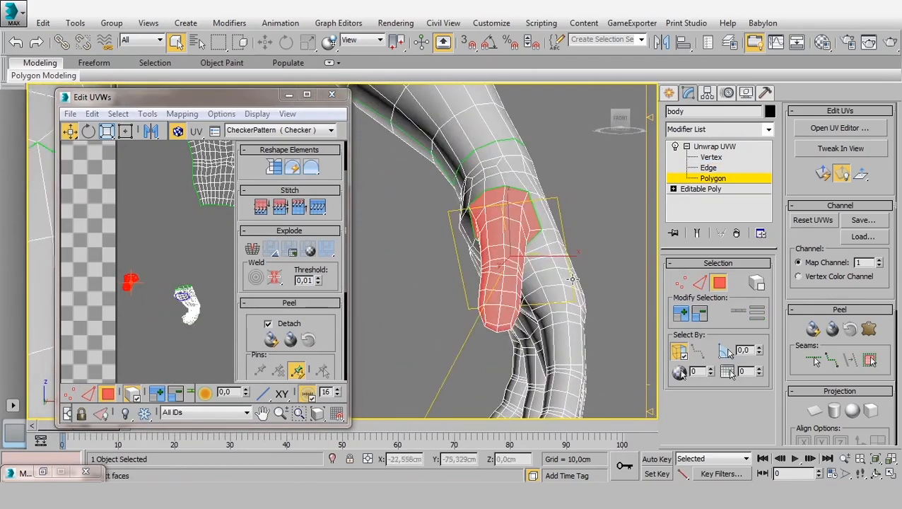
middle_drag(571, 279, 565, 234)
click(699, 282)
middle_drag(591, 288, 566, 228)
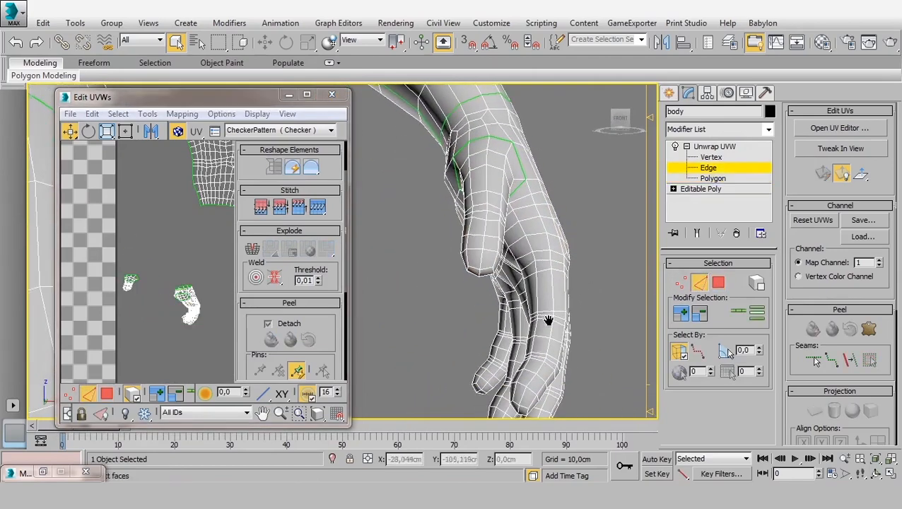
middle_drag(550, 321, 547, 278)
click(549, 265)
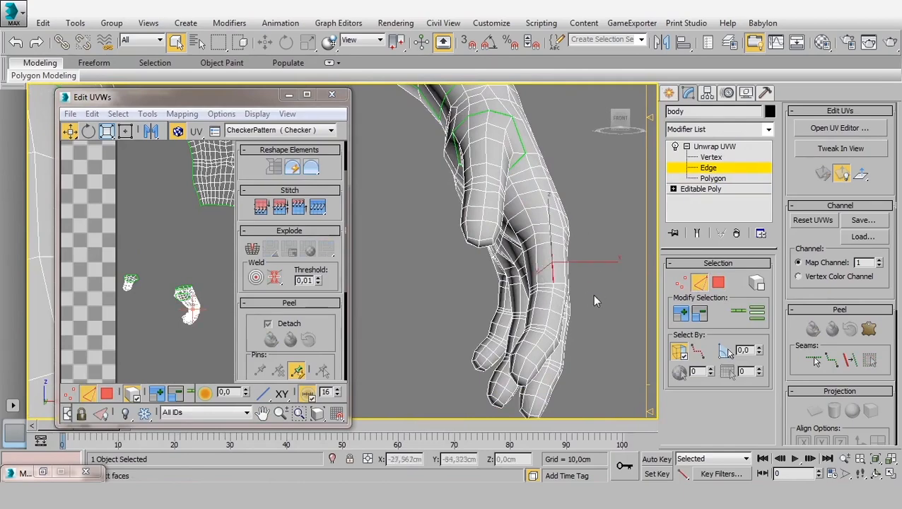
alt+middle_drag(467, 333, 507, 226)
middle_drag(550, 190, 531, 247)
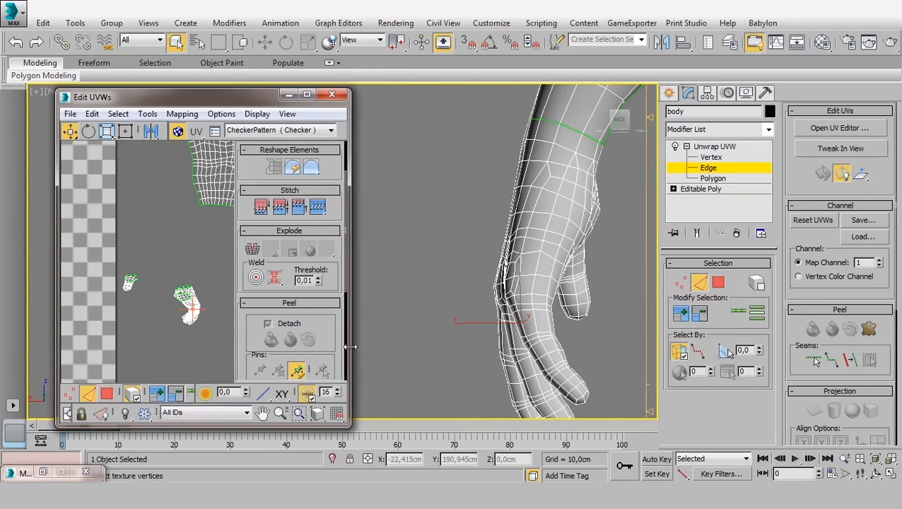
drag(350, 347, 428, 347)
click(563, 164)
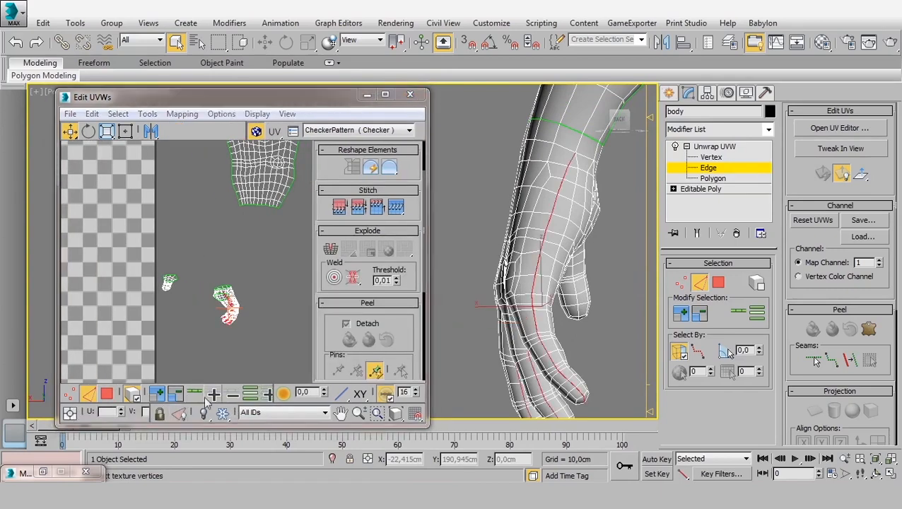
alt+middle_drag(563, 164, 574, 169)
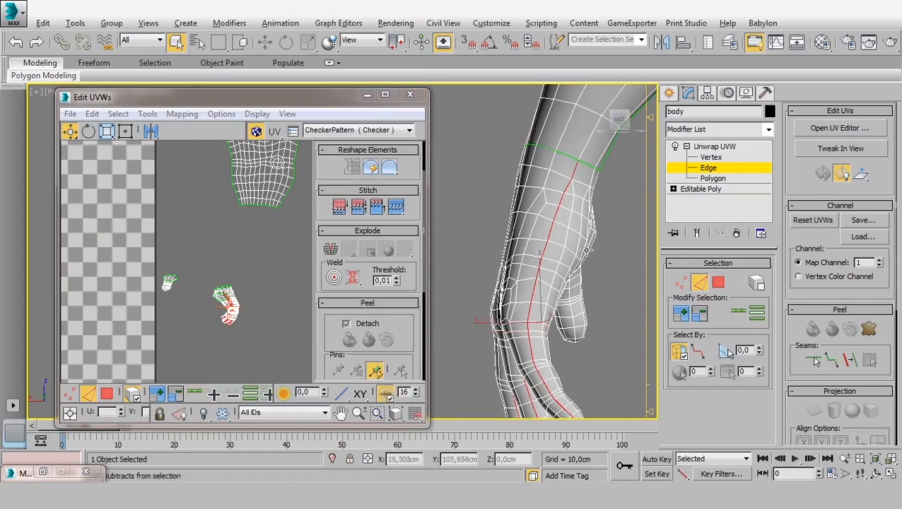
Add the three edges between the thumb seam and the wrist seam to the selection, and break all selected edges
alt+middle_drag(551, 227, 569, 234)
scroll(568, 235, up, 3)
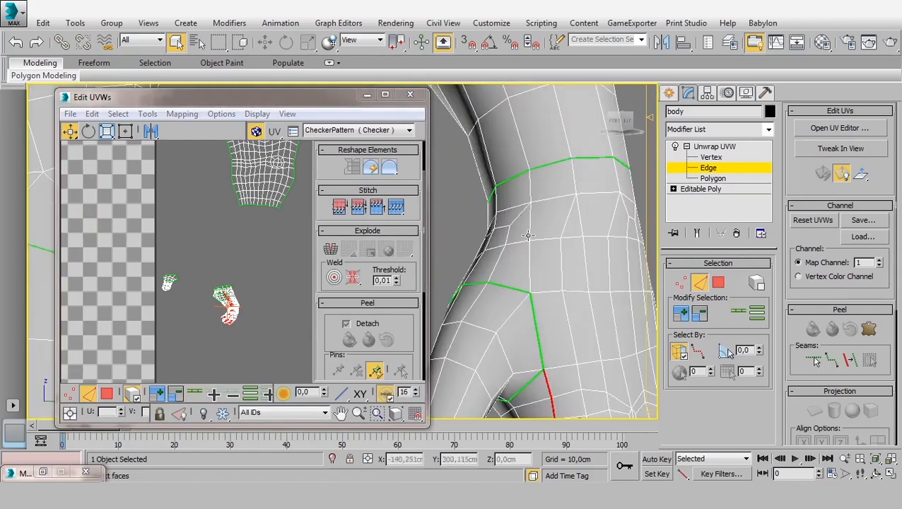
ctrl+click(528, 263)
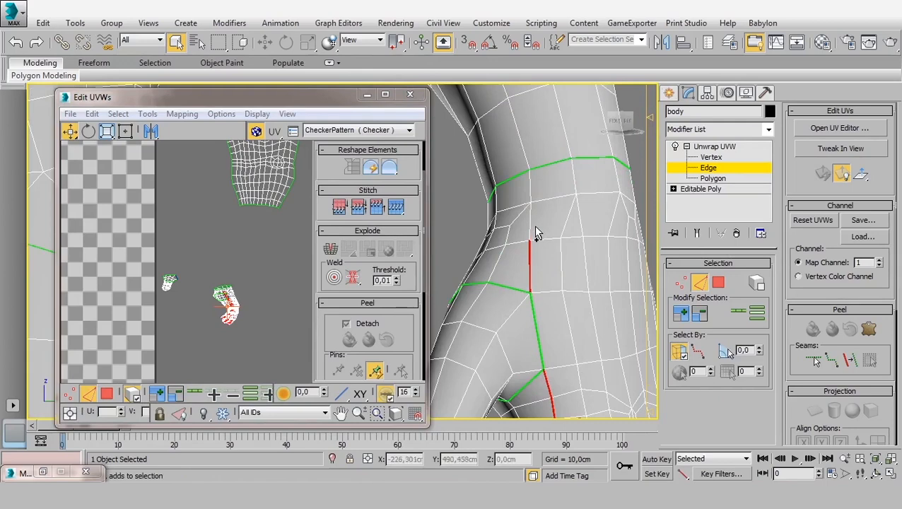
ctrl+click(532, 225)
ctrl+click(526, 183)
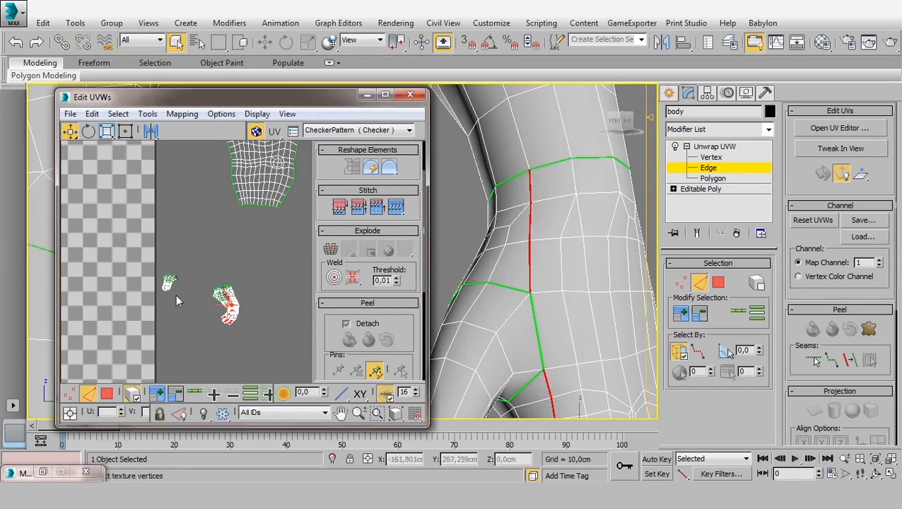
right_click(215, 287)
click(172, 325)
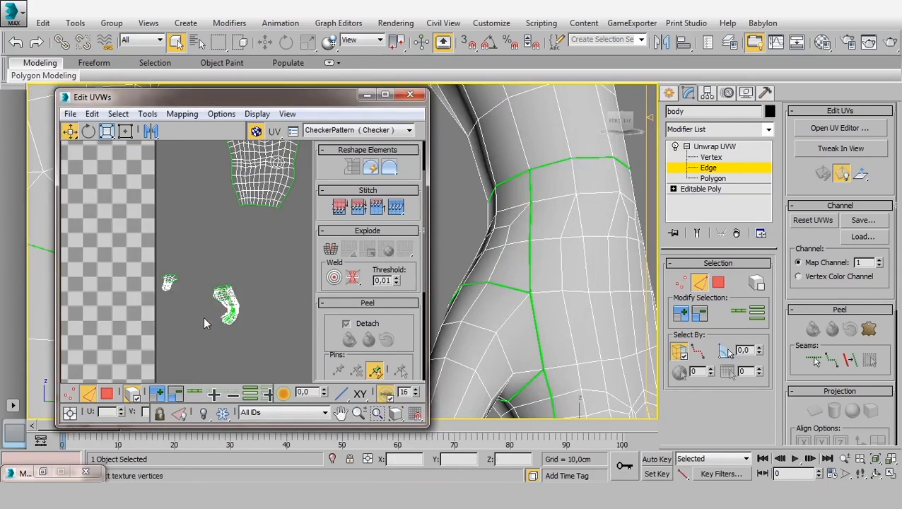
Move the back-of-hand shell and the palm shell apart in the UV layout
scroll(203, 317, down, 3)
click(107, 393)
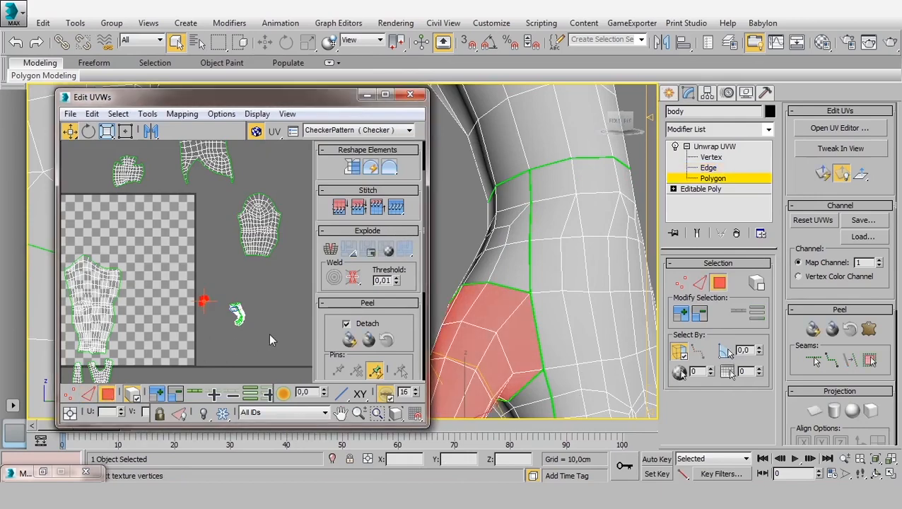
scroll(270, 336, up, 2)
click(230, 308)
click(222, 304)
drag(224, 299, 278, 292)
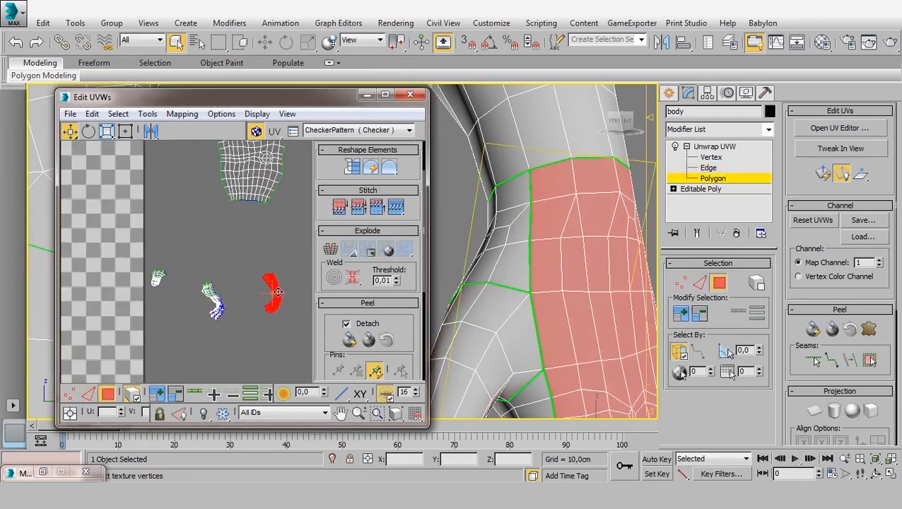
click(212, 300)
drag(212, 300, 202, 316)
scroll(231, 297, up, 3)
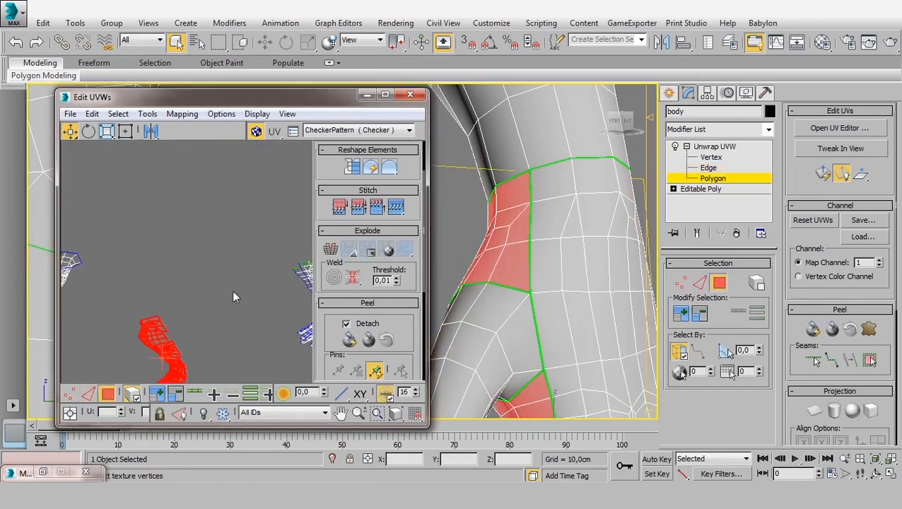
click(296, 276)
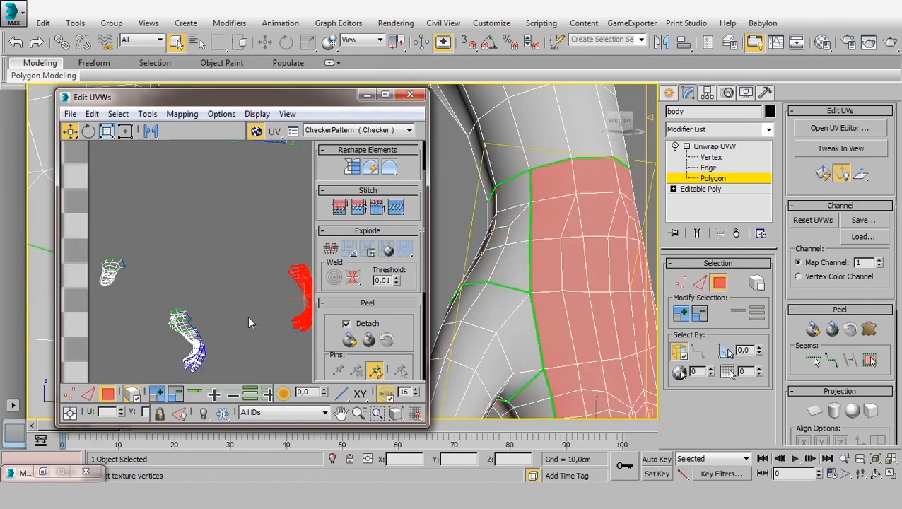
Select the edges running over the tip of the thumb and break them into a seam
middle_drag(131, 296, 205, 293)
alt+middle_drag(538, 284, 635, 228)
click(709, 169)
alt+middle_drag(537, 283, 527, 309)
click(522, 299)
ctrl+click(543, 294)
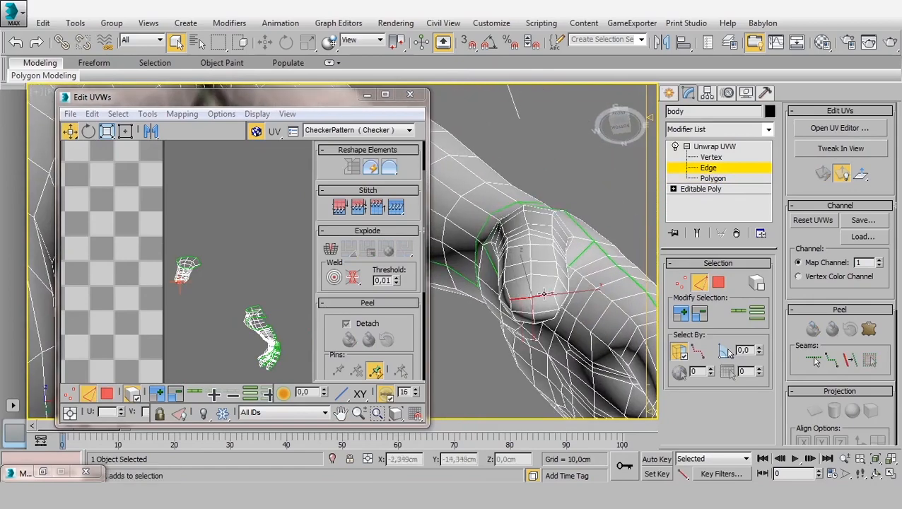
alt+middle_drag(546, 321, 555, 277)
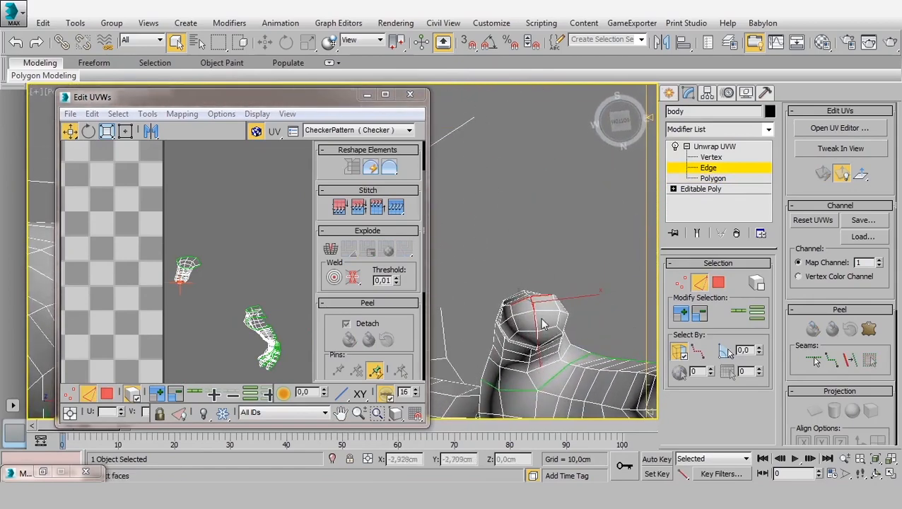
ctrl+click(535, 319)
right_click(184, 300)
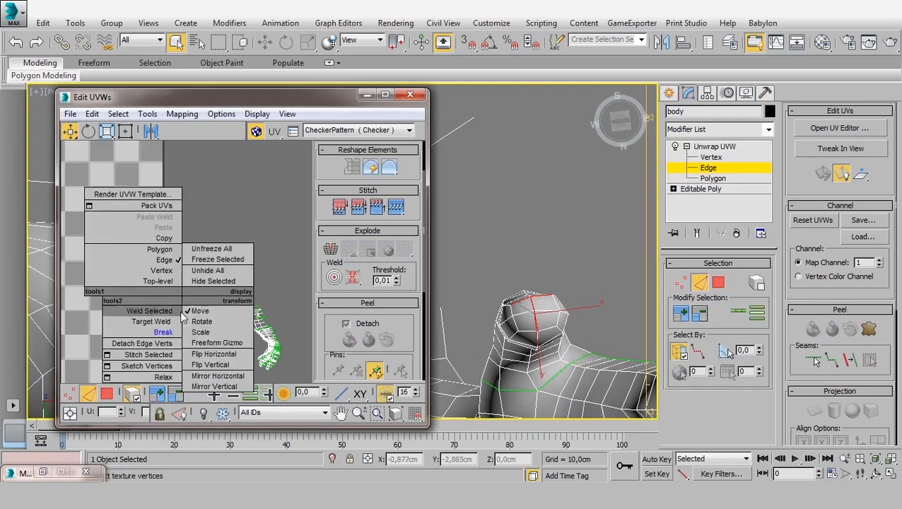
click(152, 315)
Select the edge loop down the inner side of the thumb and break it to continue the seam
alt+middle_drag(484, 379, 538, 359)
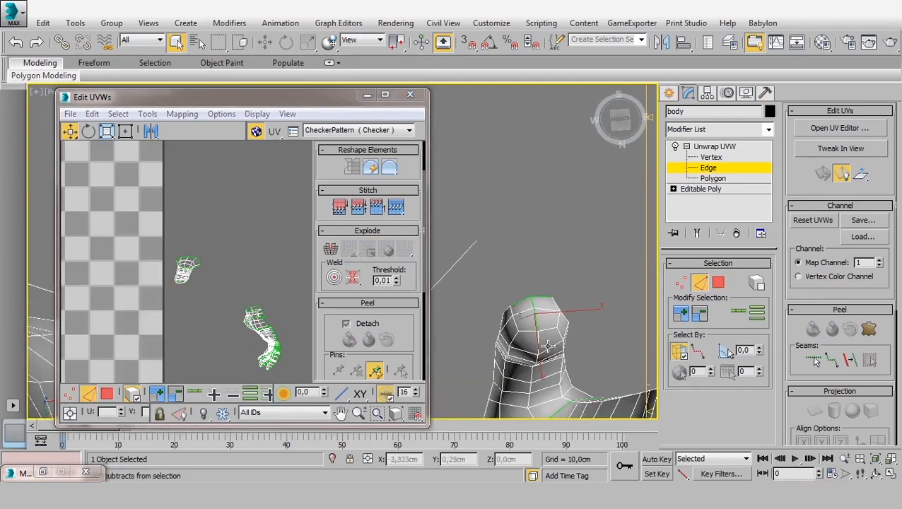
click(530, 376)
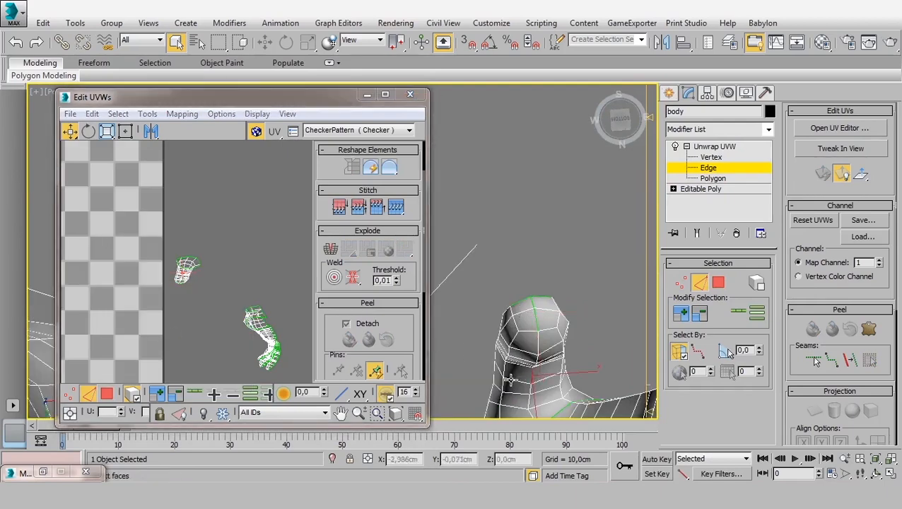
click(195, 392)
right_click(171, 290)
click(159, 324)
Select the thumb shell and flatten it in the Relax Tool with Relax By Polygon Angles
middle_drag(162, 327, 259, 334)
scroll(258, 334, up, 1)
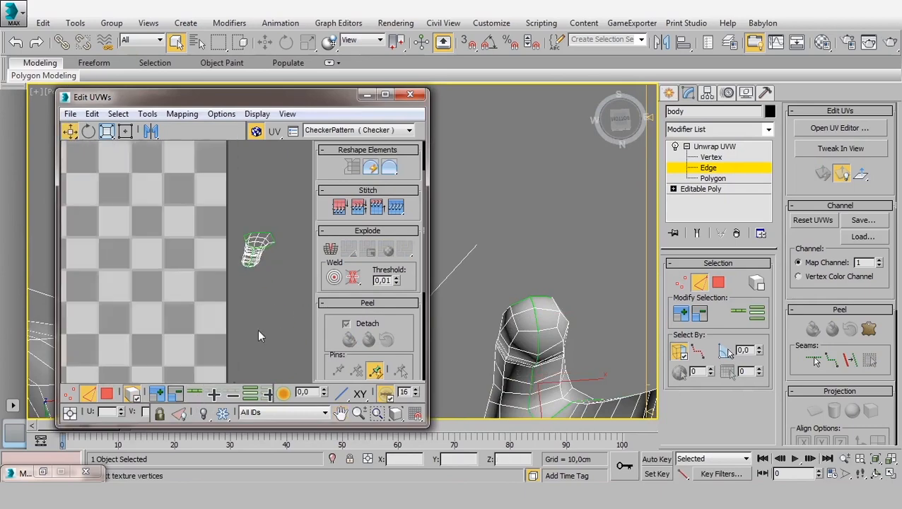
click(108, 394)
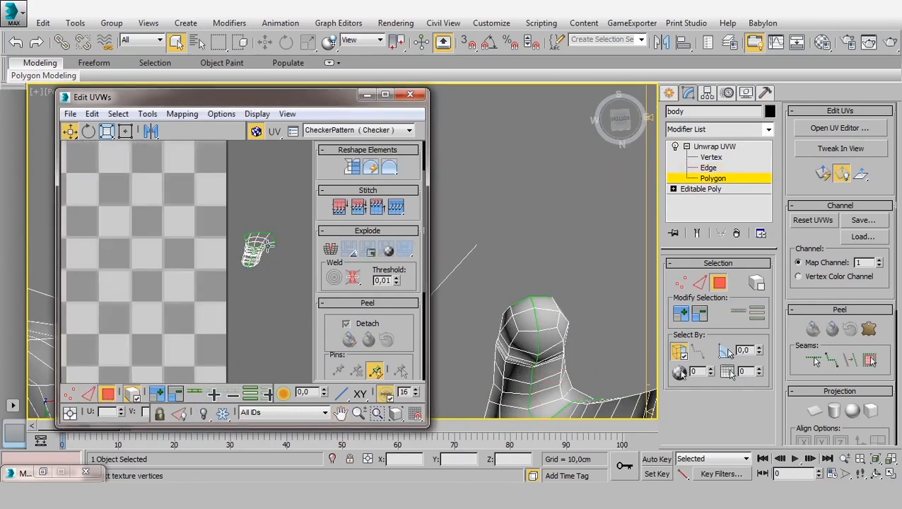
click(259, 246)
click(141, 115)
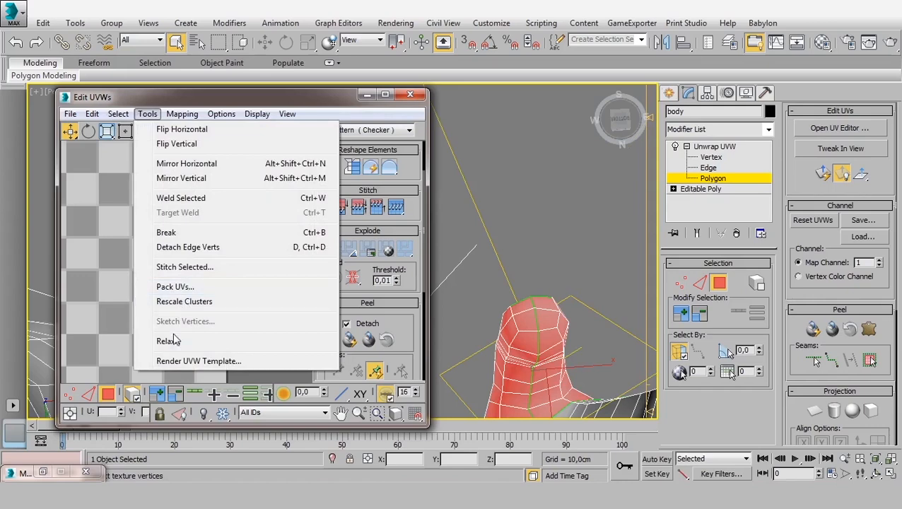
click(170, 341)
click(165, 155)
click(127, 165)
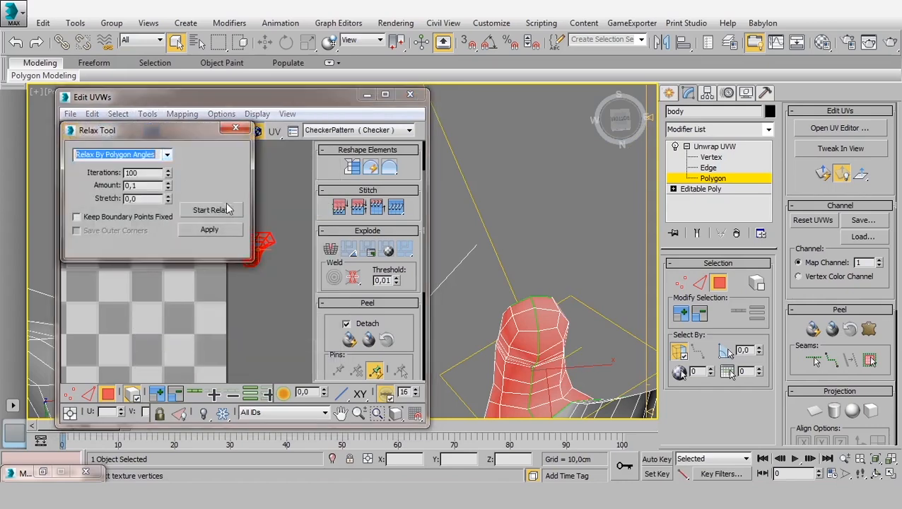
click(225, 210)
drag(196, 126, 127, 136)
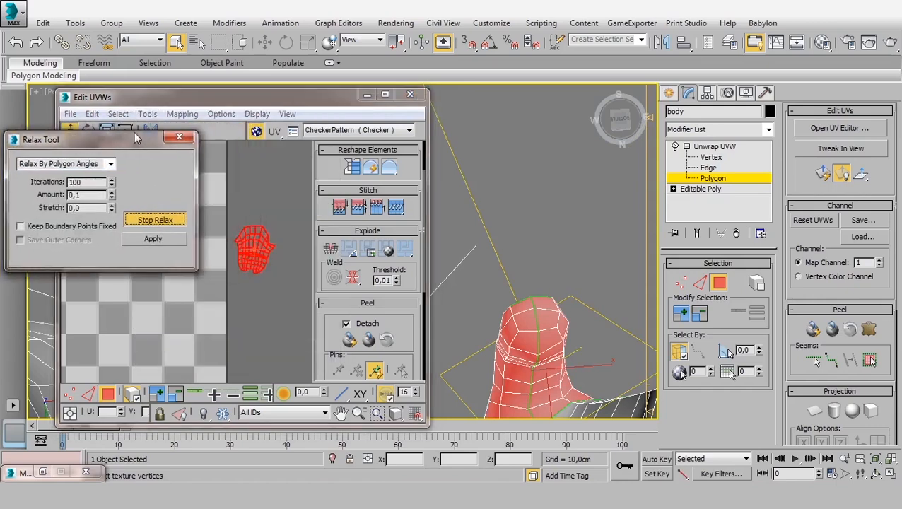
click(144, 220)
click(144, 222)
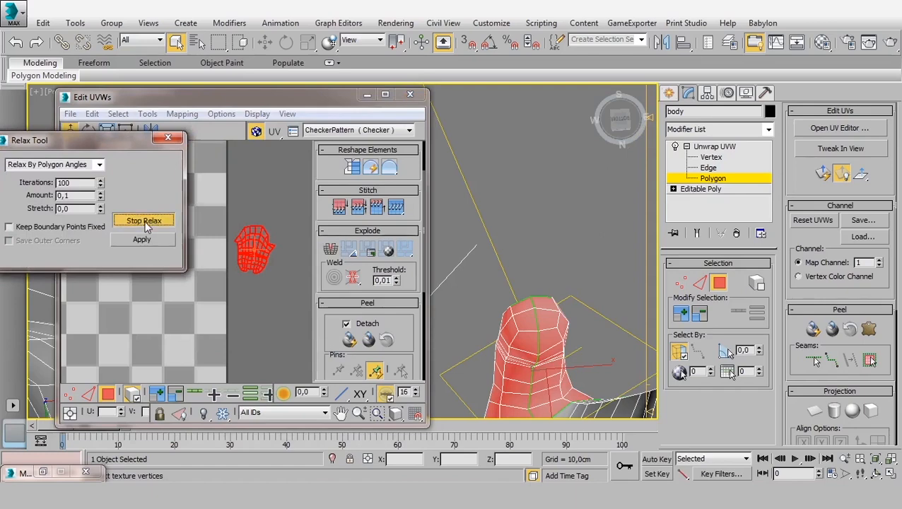
Stop relaxing the thumb shell and move the Relax Tool window fully onto the screen
click(144, 221)
middle_drag(243, 227, 233, 263)
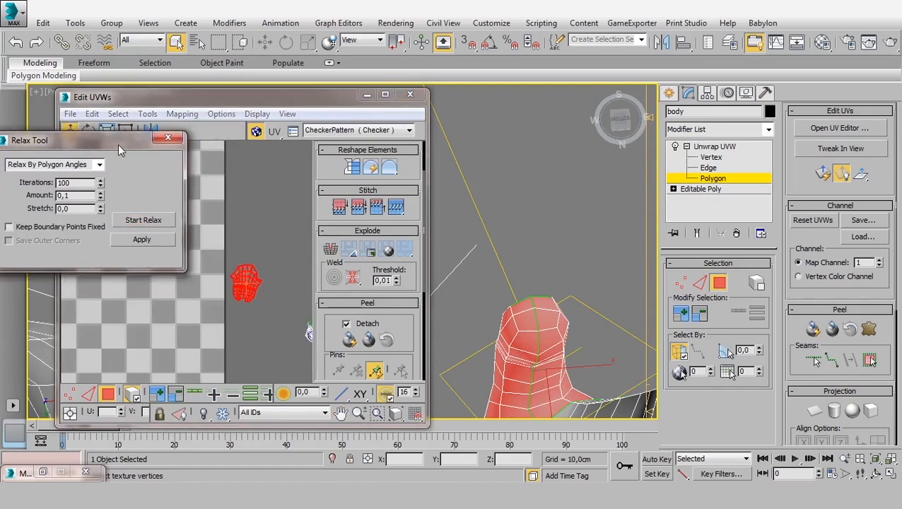
drag(118, 143, 148, 137)
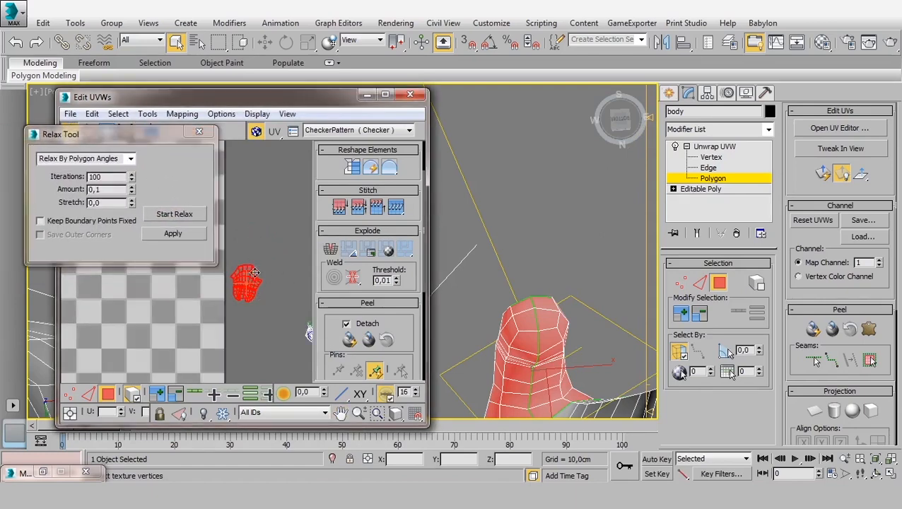
Select the palm shell in the UV layout and widen the Edit UVWs window for more working space
middle_drag(272, 306, 293, 281)
scroll(517, 346, down, 4)
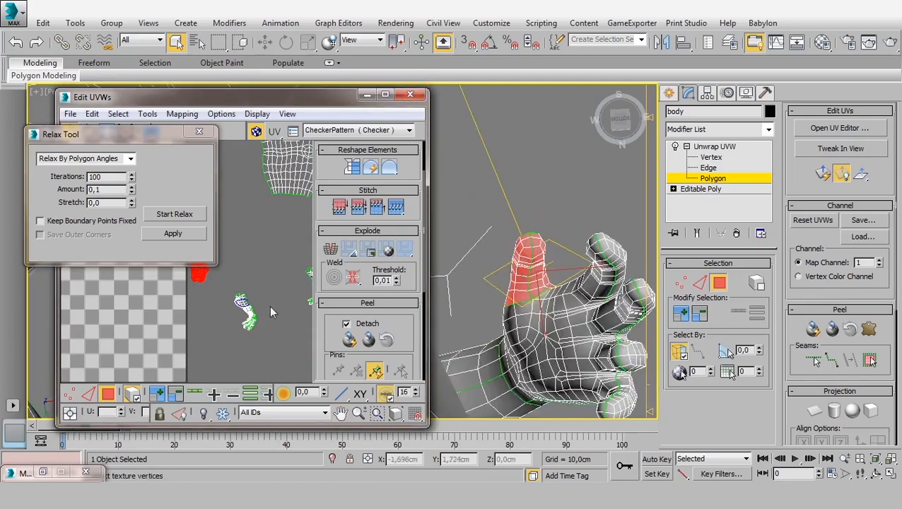
alt+middle_drag(552, 261, 477, 325)
scroll(243, 304, up, 2)
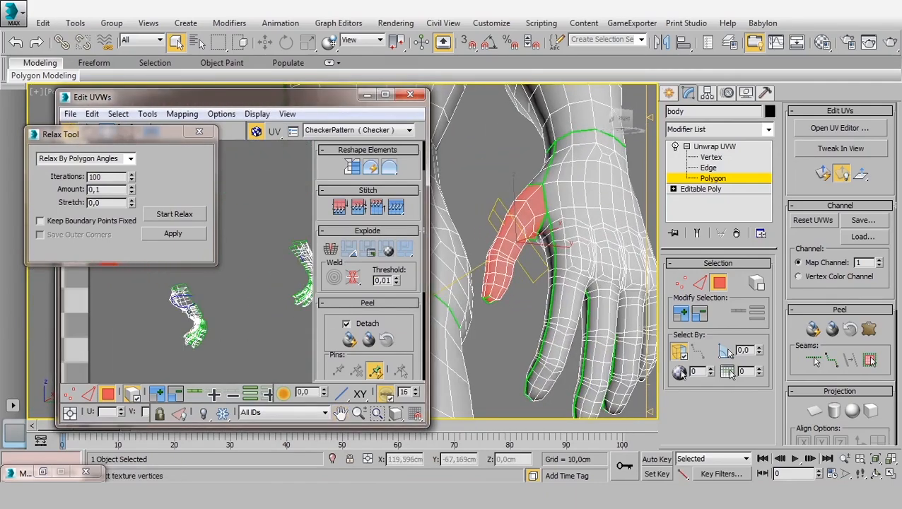
click(187, 318)
middle_drag(177, 363, 216, 364)
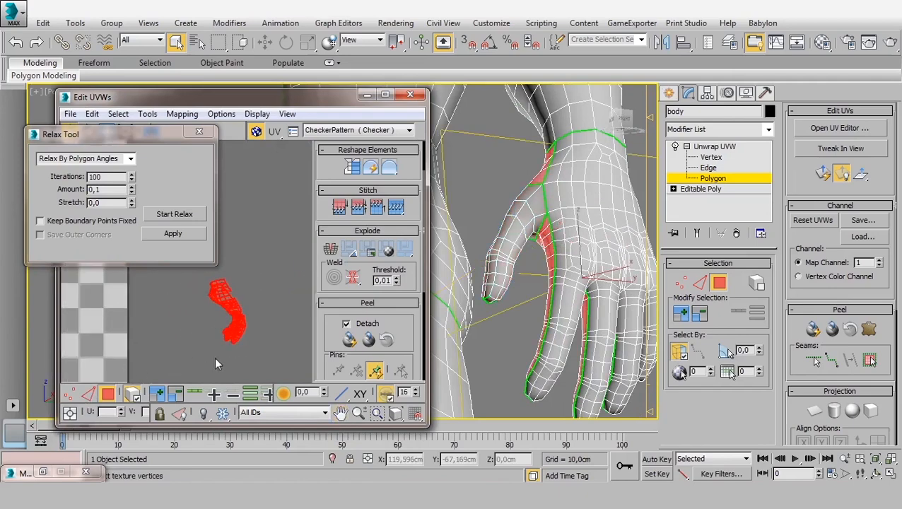
drag(427, 297, 555, 297)
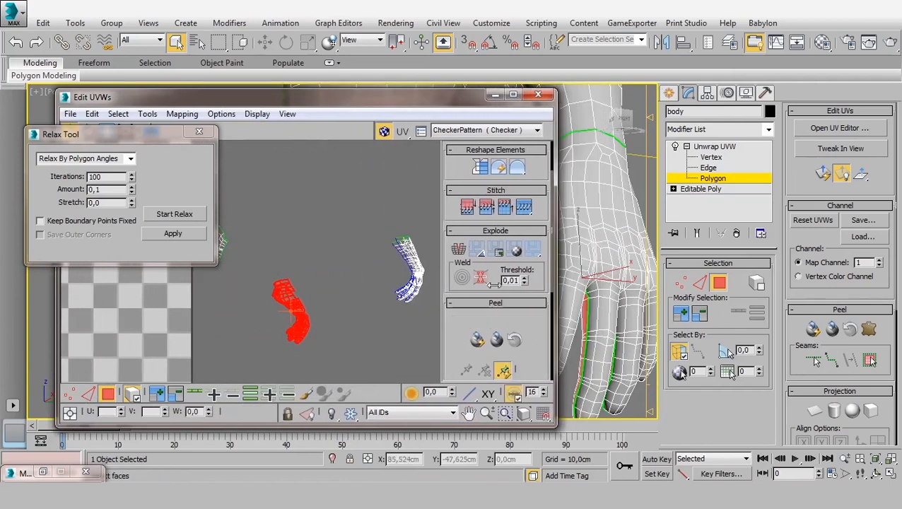
Try to flatten the palm shell with Relax By Polygon Angles, and undo the relaxing
click(173, 213)
click(174, 213)
scroll(282, 304, up, 5)
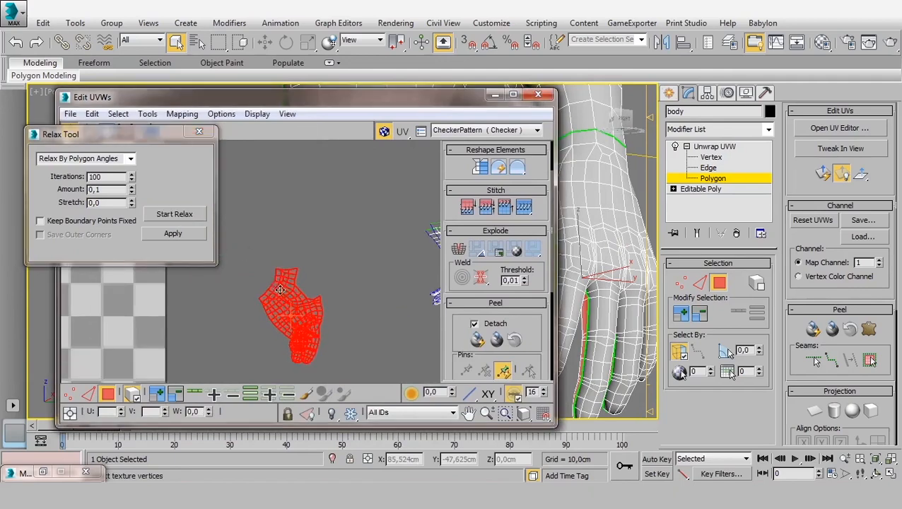
click(167, 213)
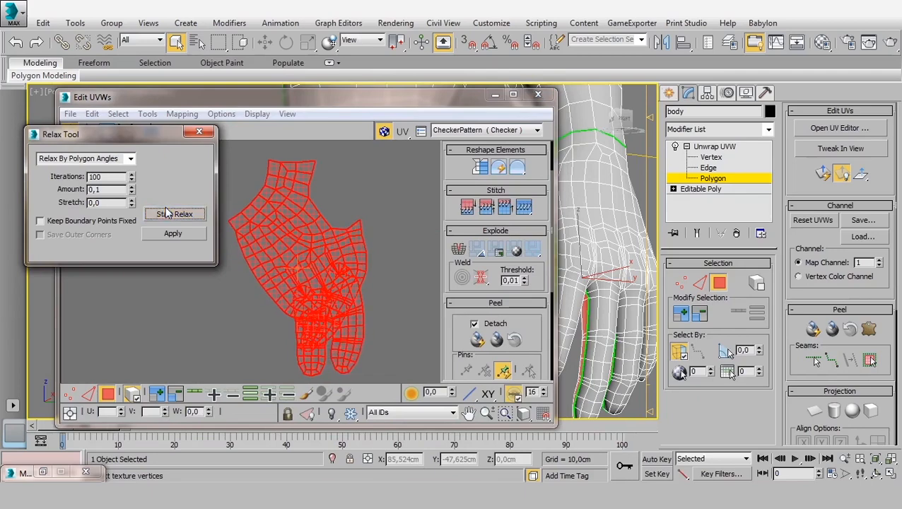
click(167, 213)
key(ctrl+z)
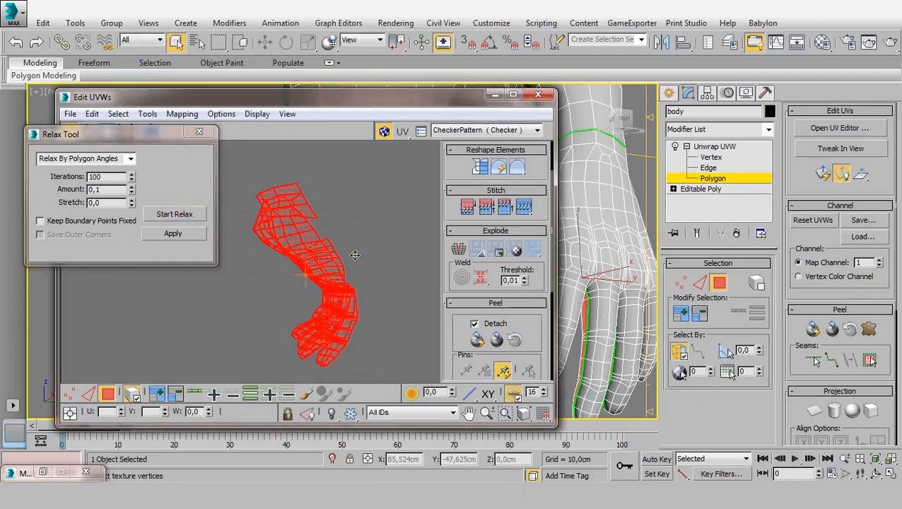
key(ctrl+z)
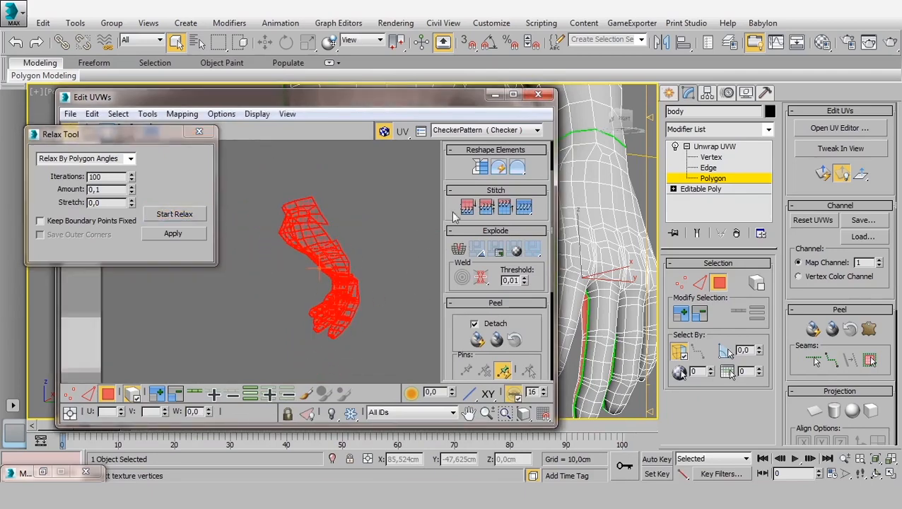
Unfold the palm shell with Peel Mode and leave the mode
scroll(466, 254, down, 2)
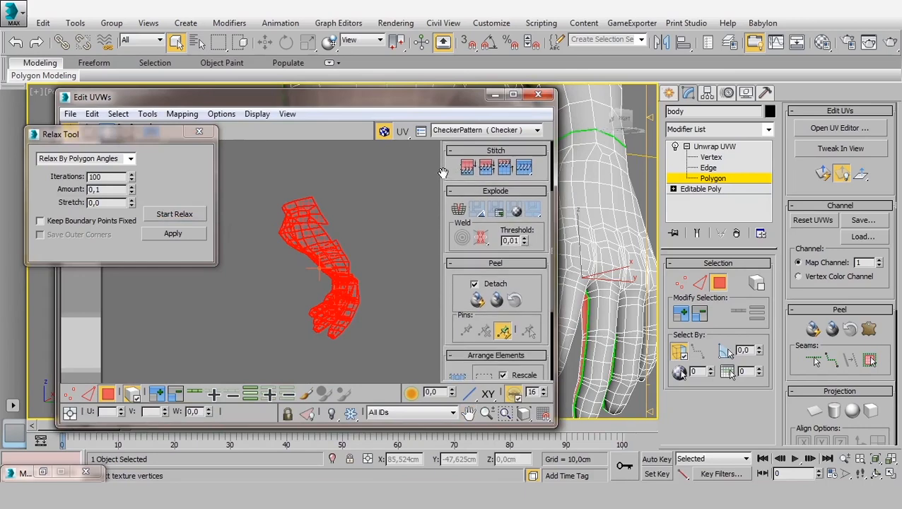
click(497, 301)
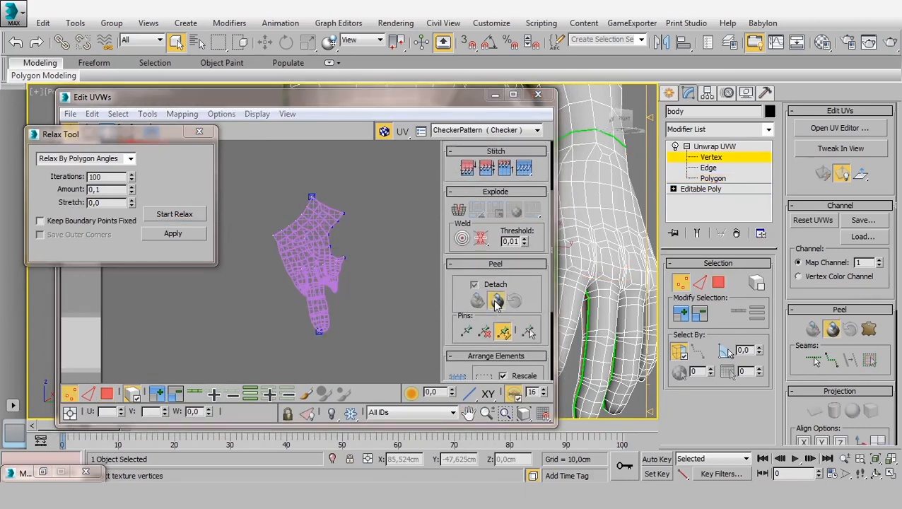
click(497, 303)
scroll(295, 267, up, 4)
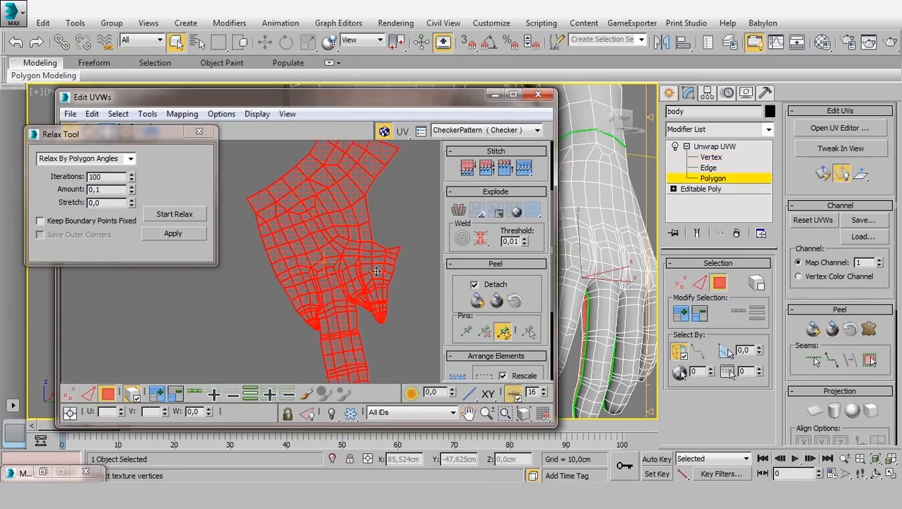
scroll(376, 272, down, 4)
scroll(323, 271, up, 3)
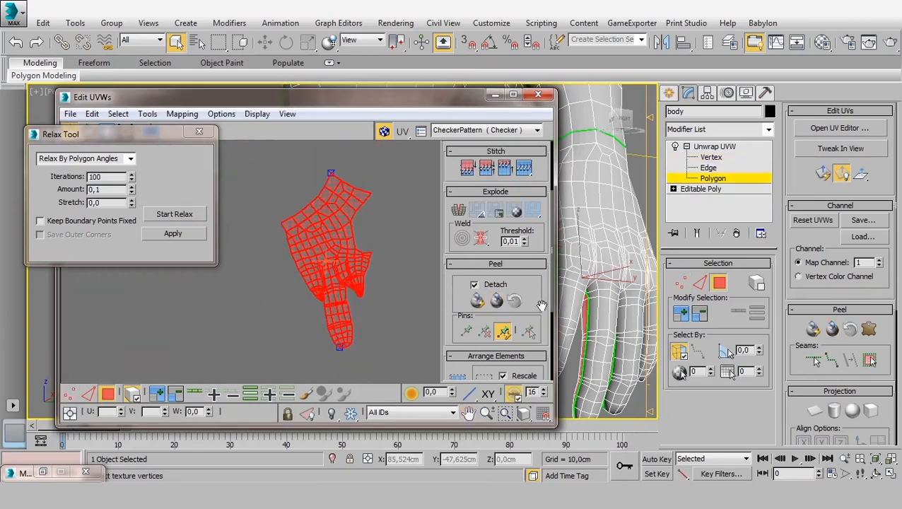
Run Peel Mode on the palm shell once more and relax it with Relax By Polygon Angles
click(496, 301)
click(498, 302)
click(179, 221)
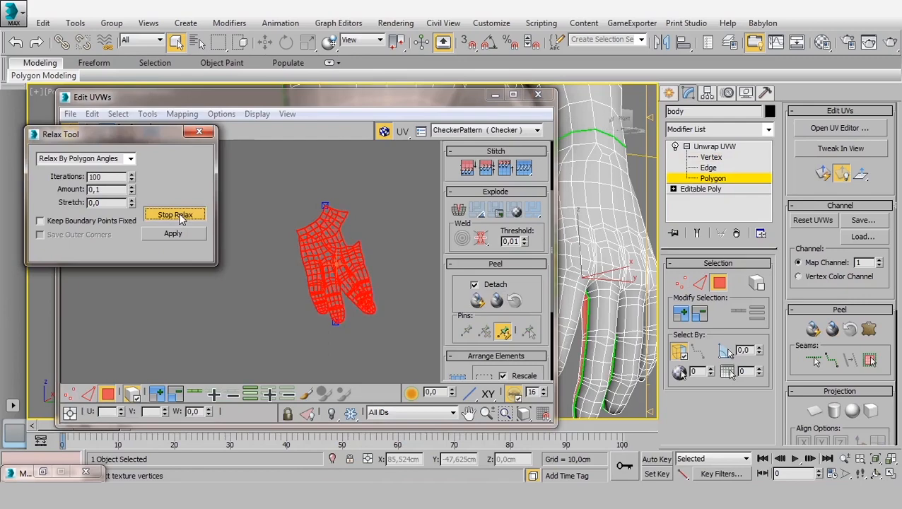
click(177, 215)
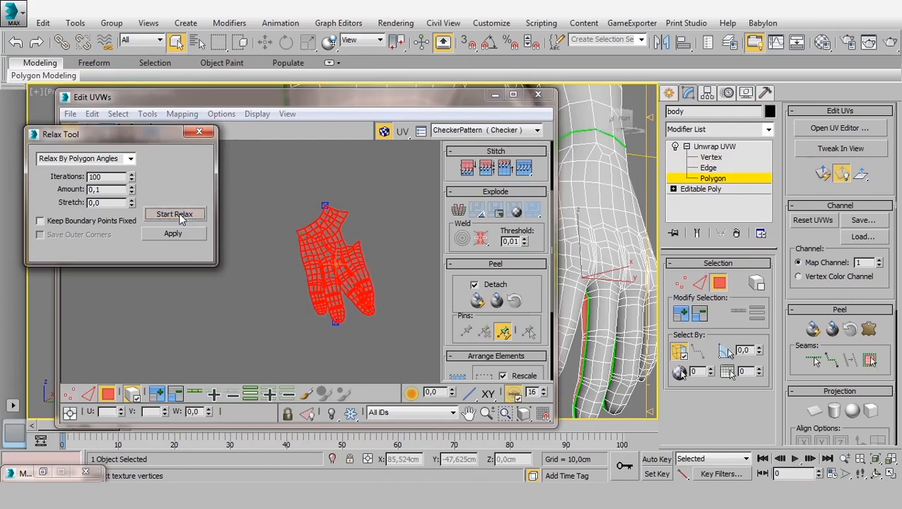
Relax the selected hand UV shell using Relax By Edge Angles with 100 iterations and an amount of 0,1
scroll(323, 268, up, 5)
scroll(326, 269, down, 3)
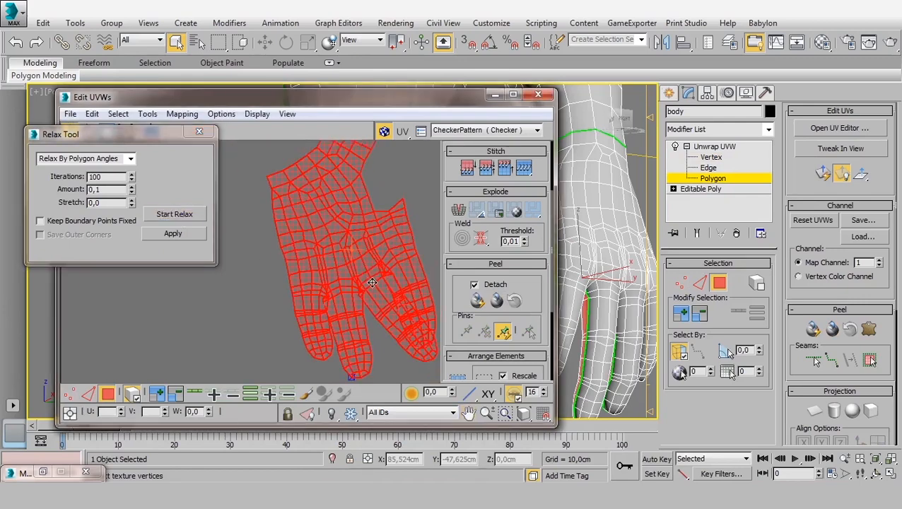
click(130, 158)
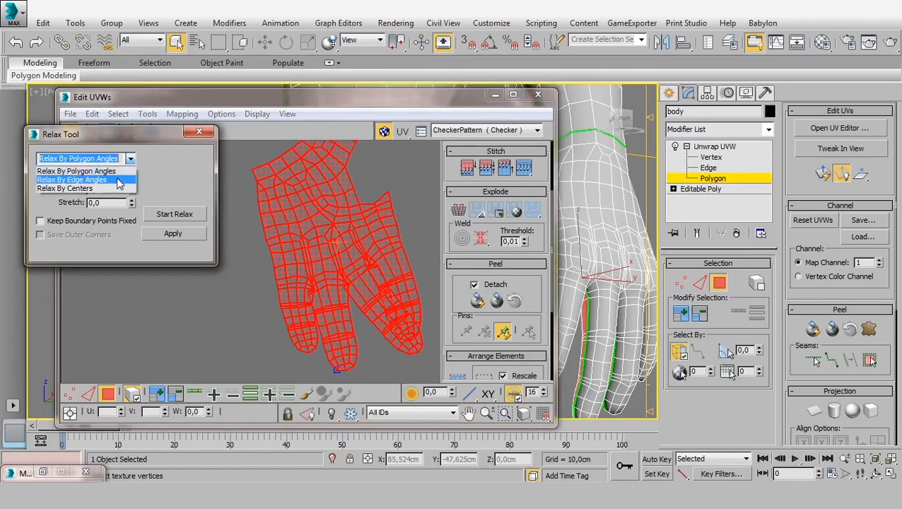
click(78, 176)
click(176, 216)
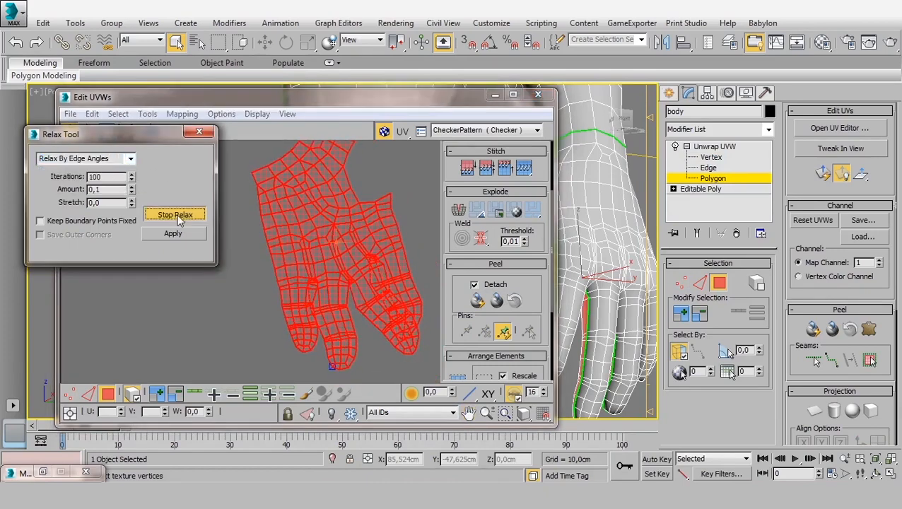
click(178, 217)
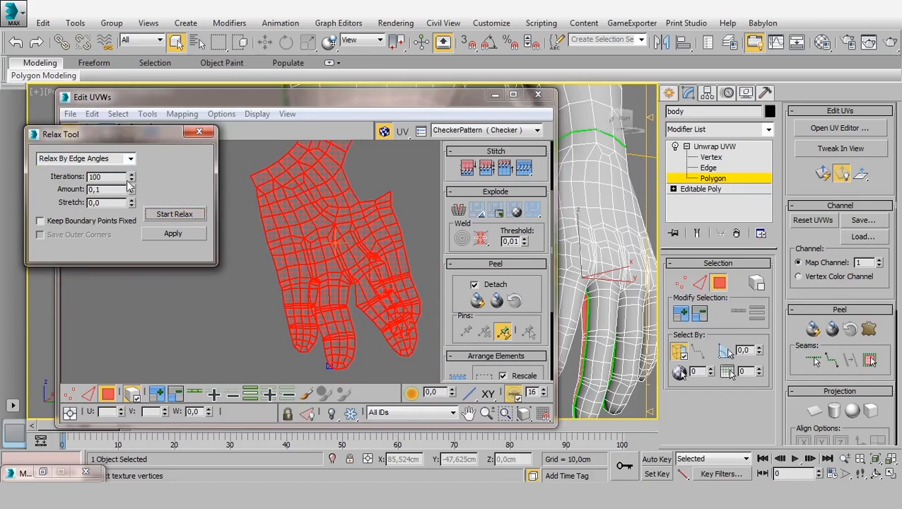
Relax the hand UV shell again using Relax By Polygon Angles
click(130, 158)
click(77, 181)
click(179, 218)
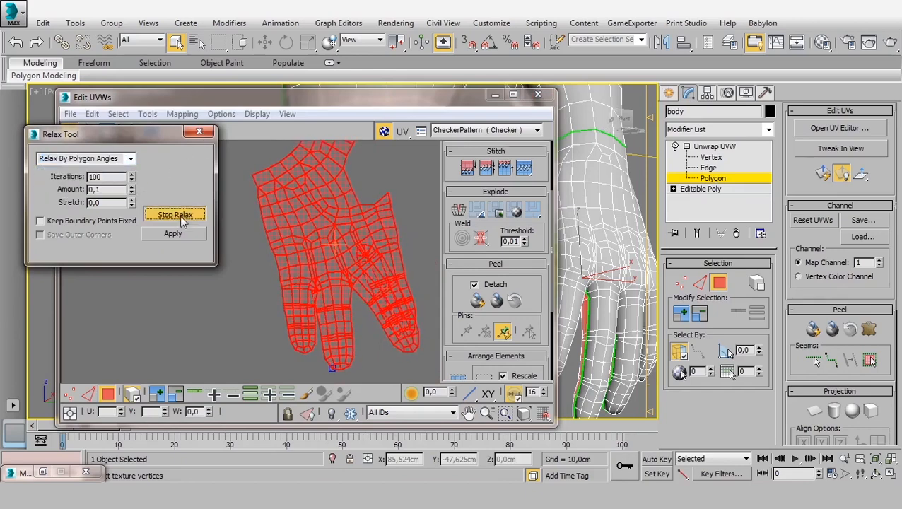
click(177, 215)
Select the end vertex of the overlapping fingertip and enable soft selection with a falloff of 0,14
scroll(383, 306, up, 5)
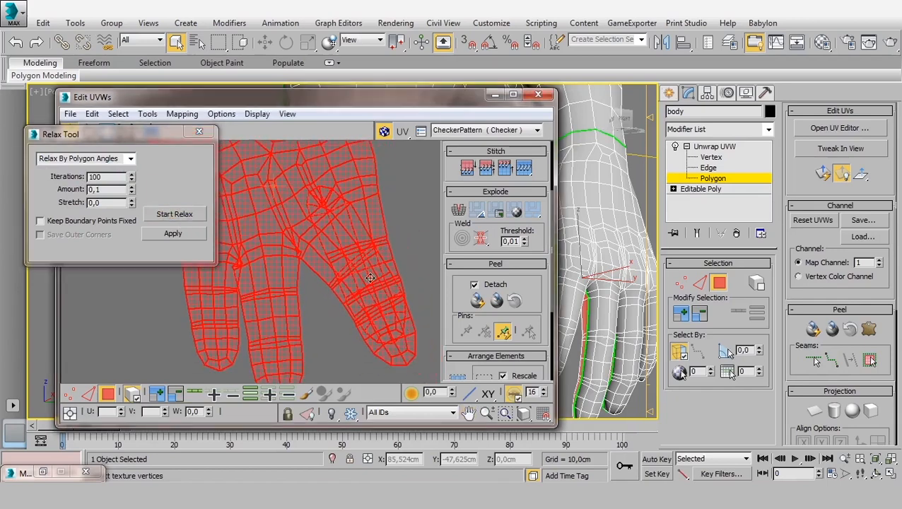
click(406, 332)
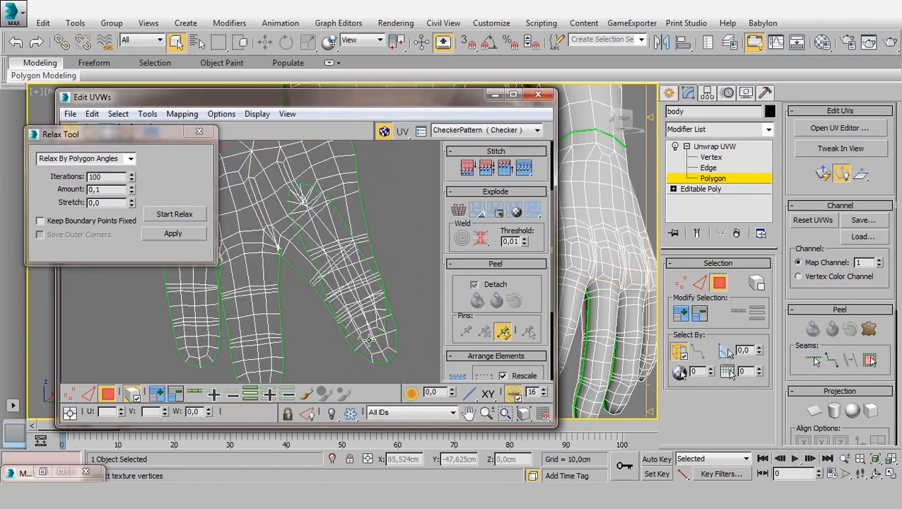
click(69, 393)
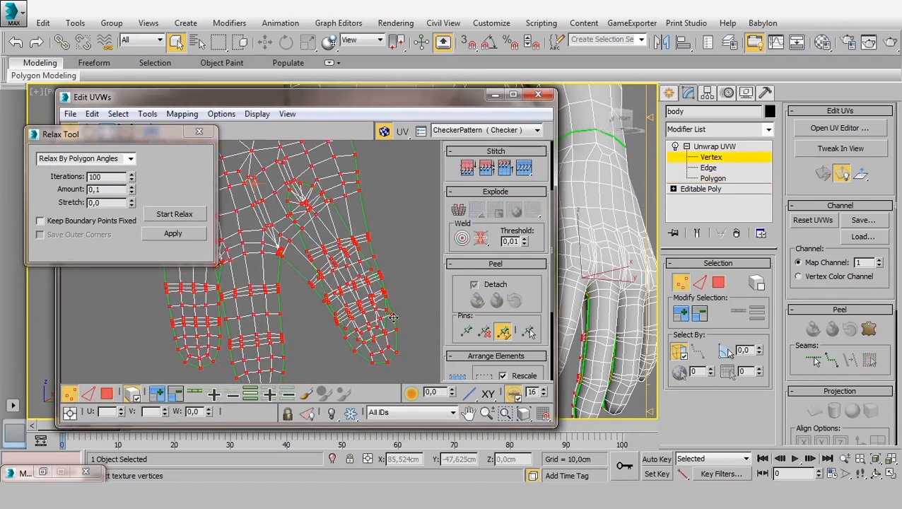
click(414, 359)
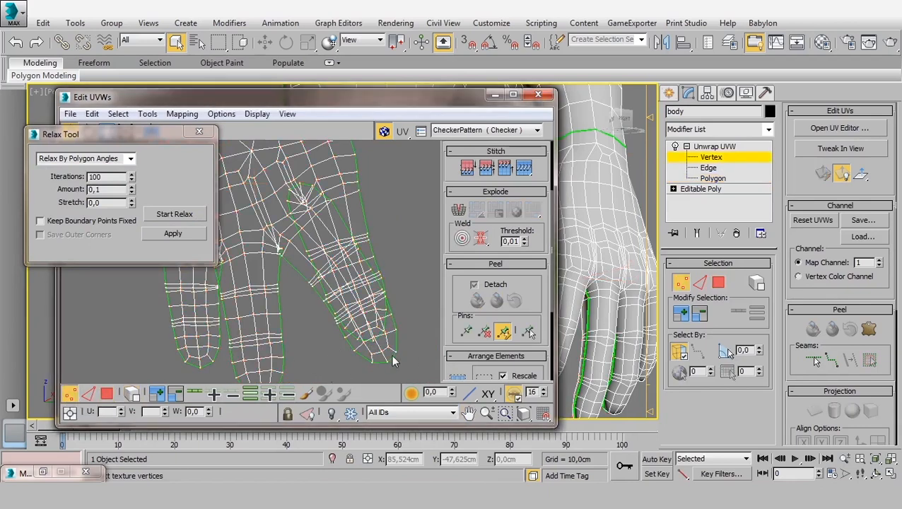
click(387, 361)
click(411, 394)
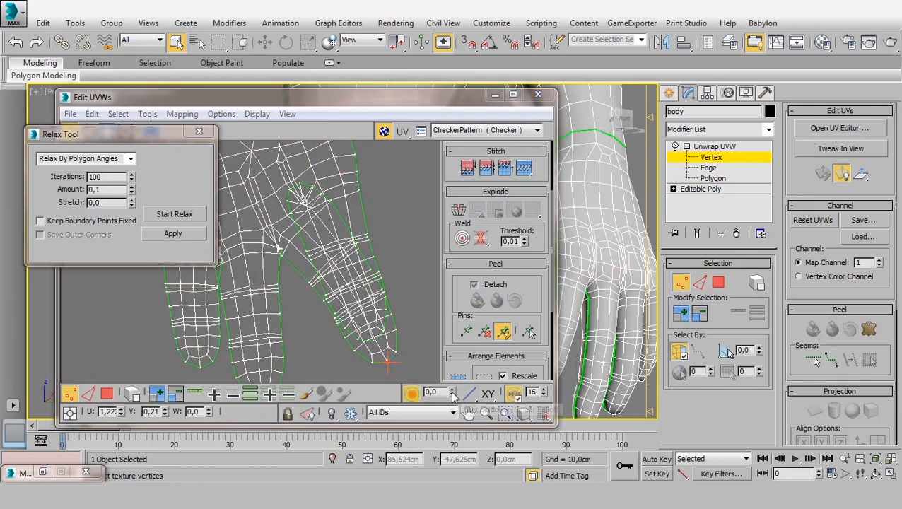
click(451, 389)
drag(452, 384, 451, 382)
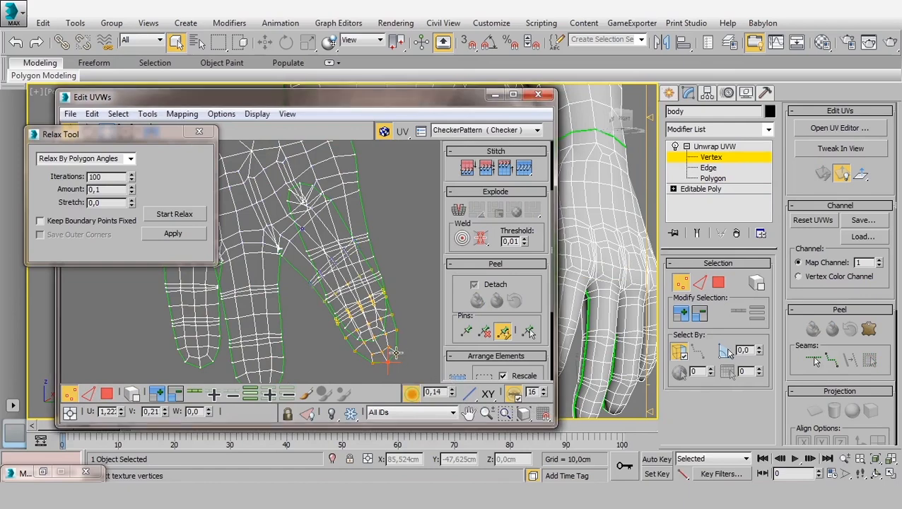
Spread the two overlapping fingers apart by moving their tip and base vertices with soft selection
drag(388, 359, 361, 375)
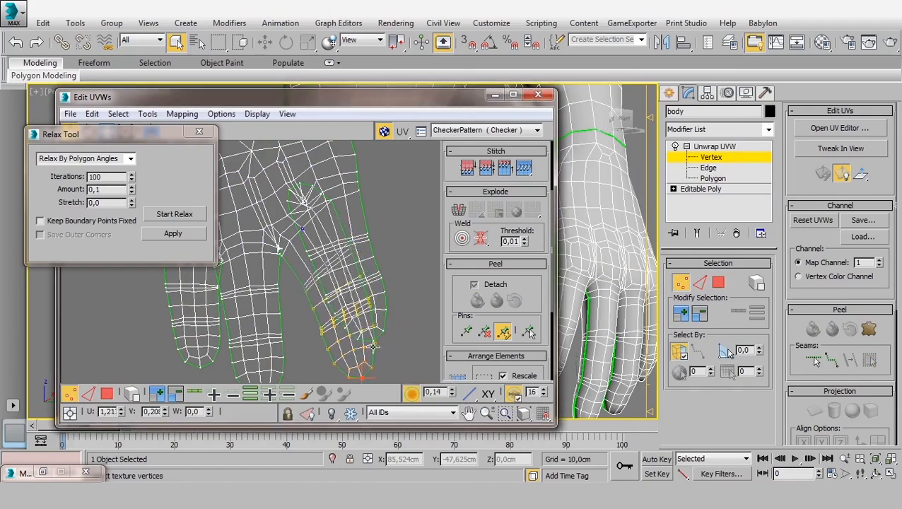
key(ctrl+z)
drag(376, 341, 417, 263)
click(350, 195)
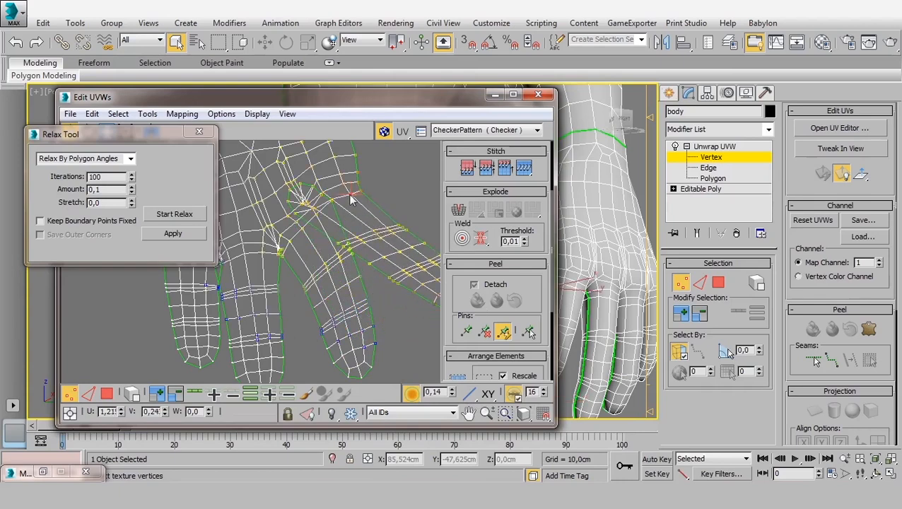
drag(350, 195, 302, 230)
click(301, 241)
click(321, 221)
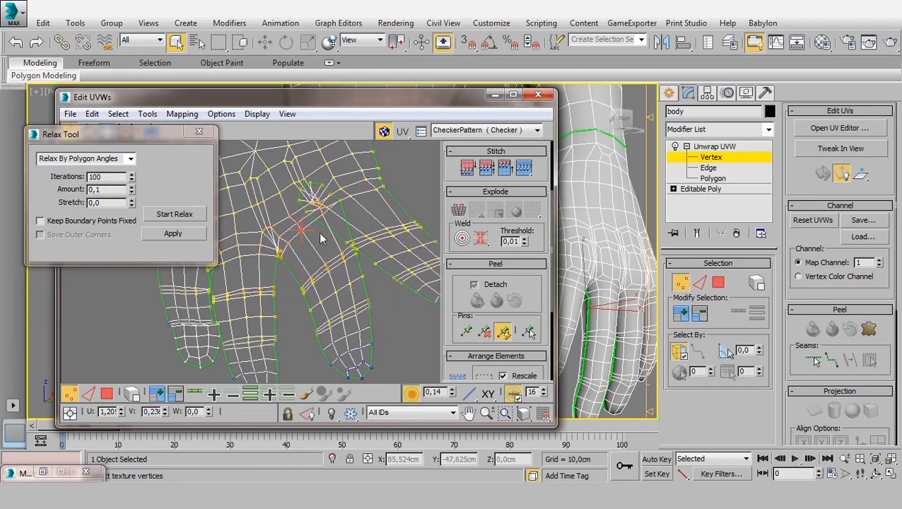
Reduce the soft selection falloff to 0,03 and reposition the tangled vertices at the web between the two fingers
scroll(320, 238, up, 3)
drag(452, 394, 453, 393)
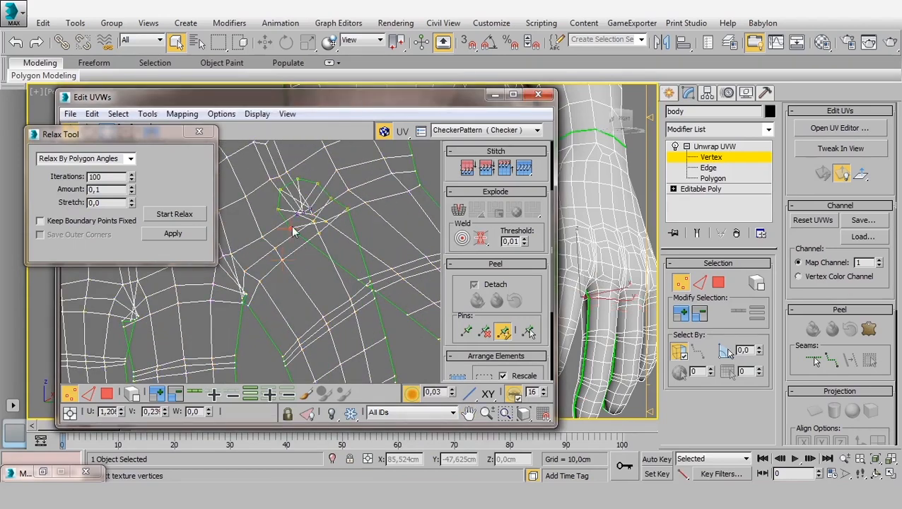
drag(293, 232, 346, 227)
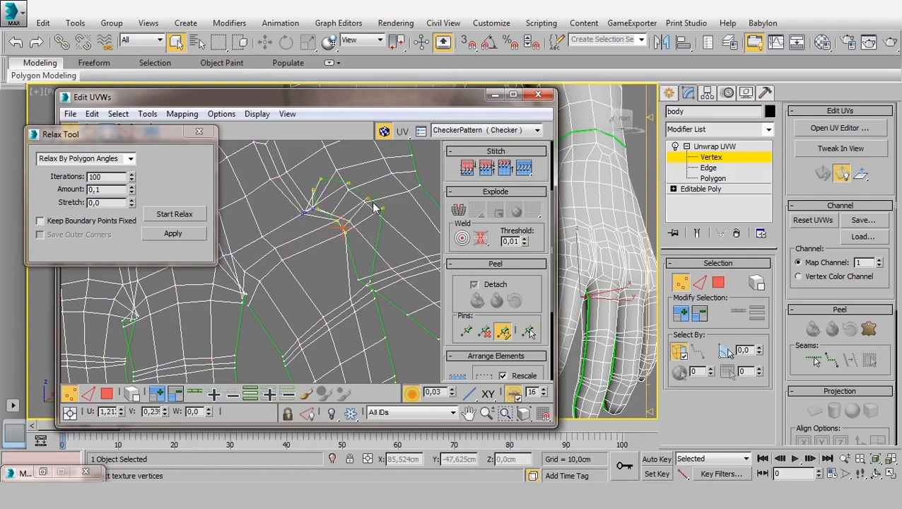
click(367, 199)
drag(367, 199, 370, 249)
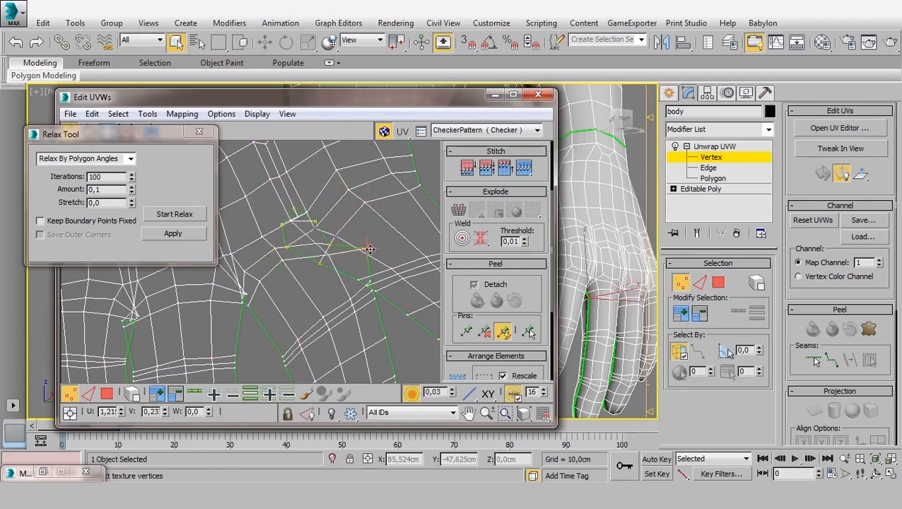
drag(319, 264, 360, 245)
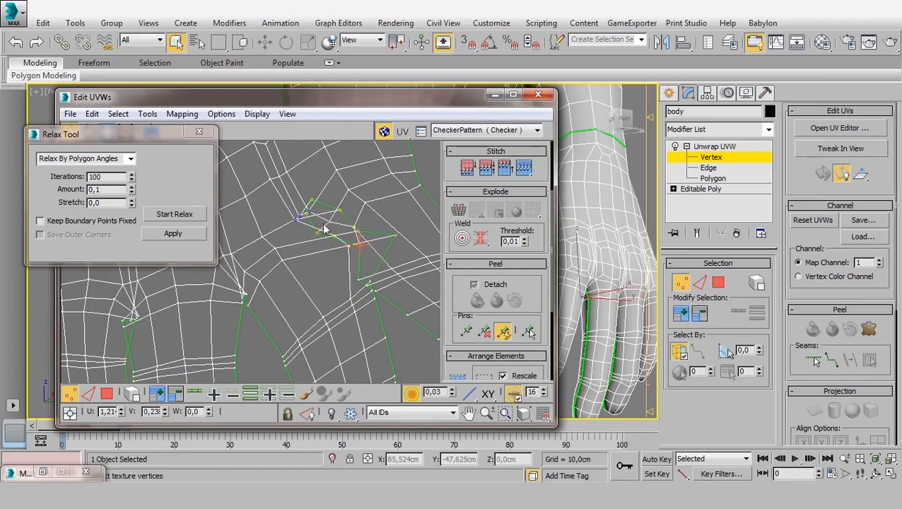
Turn off soft selection, select all polygons of the hand shell and relax them by polygon angles
scroll(324, 229, down, 5)
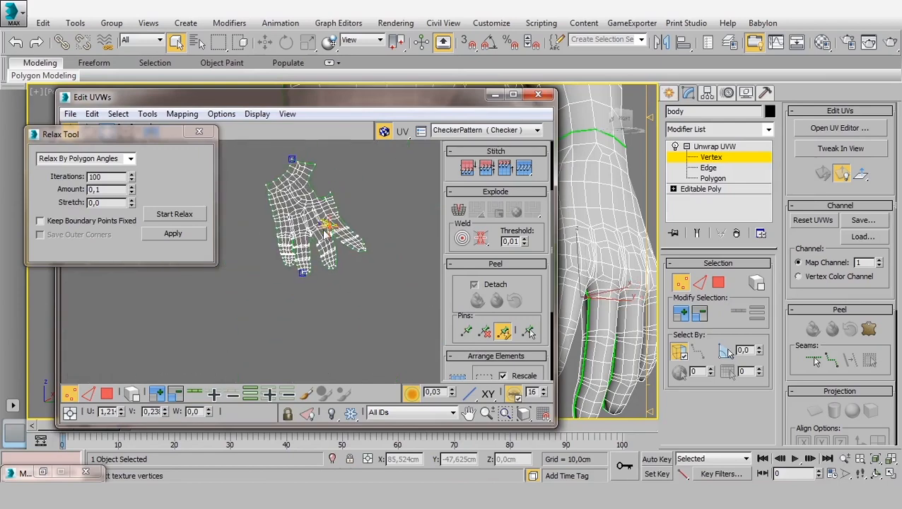
click(412, 394)
click(109, 394)
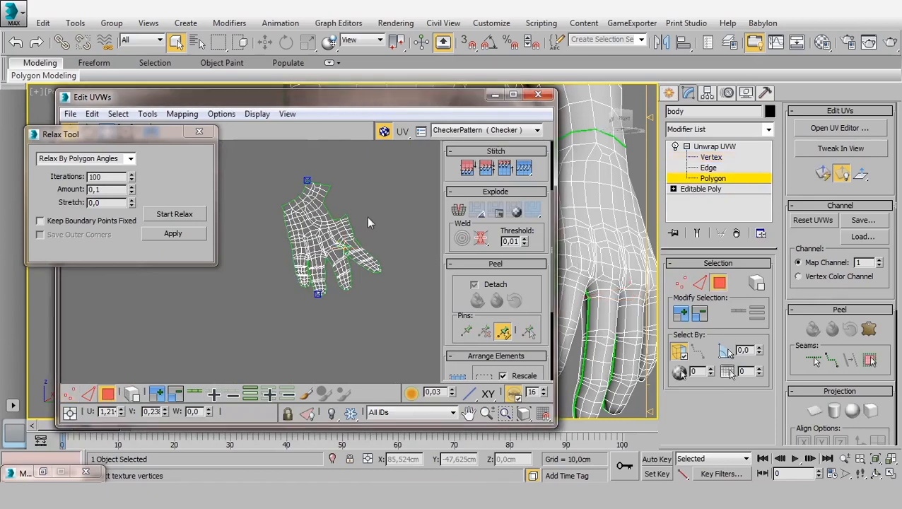
drag(405, 171, 258, 311)
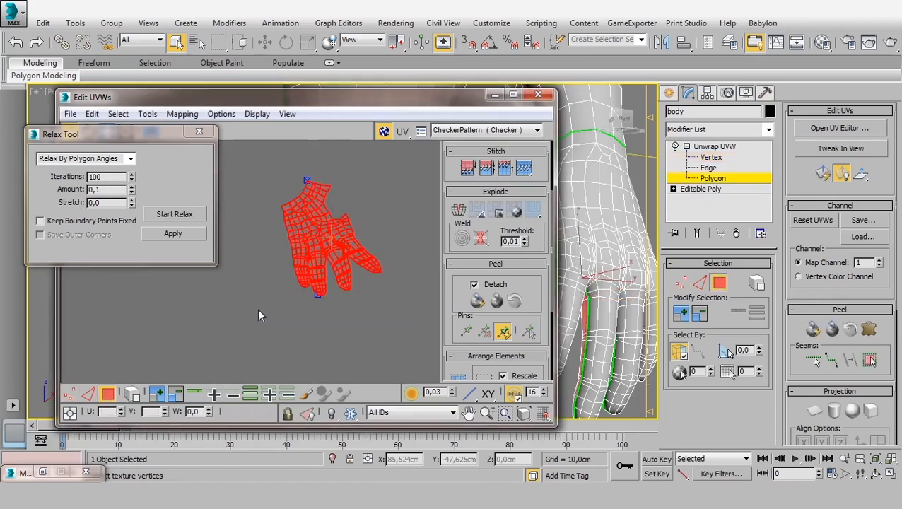
click(167, 214)
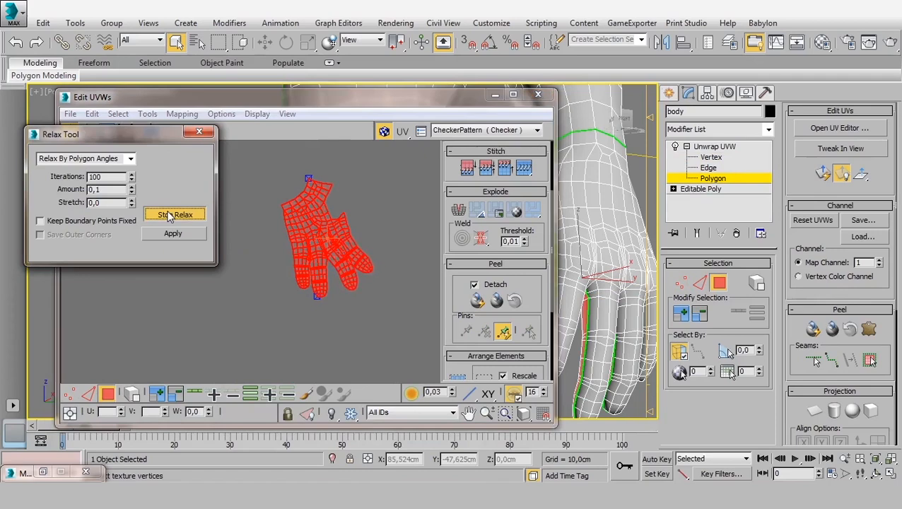
click(162, 215)
Move individual boundary vertices at the web of the two overlapping fingers to untangle the folded seam
scroll(290, 240, up, 5)
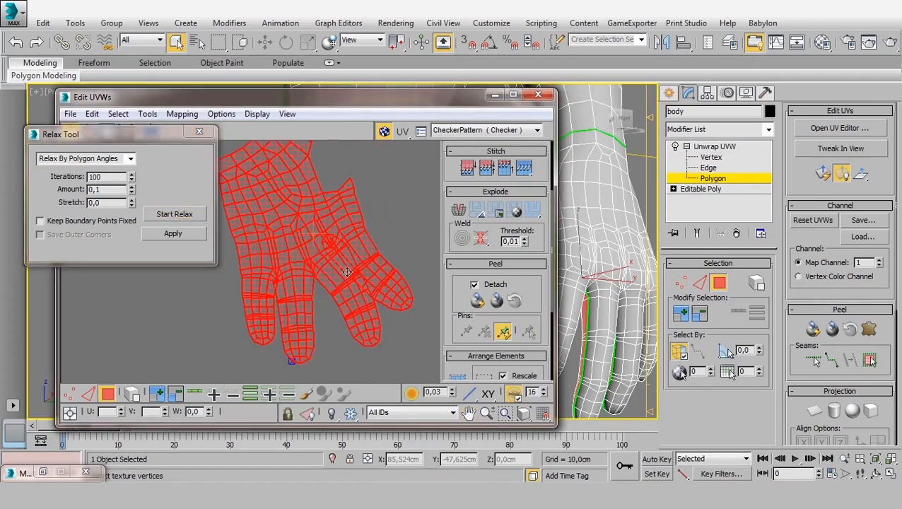
scroll(284, 310, up, 2)
click(70, 393)
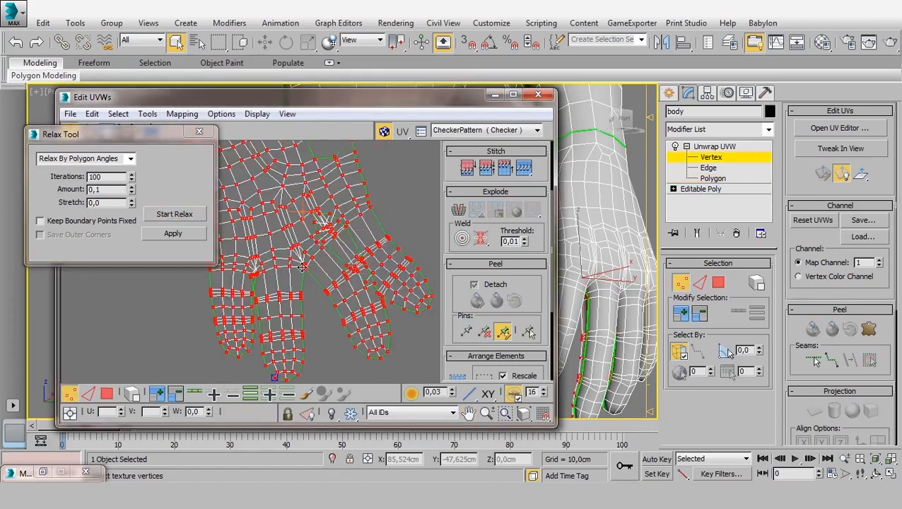
scroll(325, 261, up, 5)
middle_drag(384, 263, 324, 261)
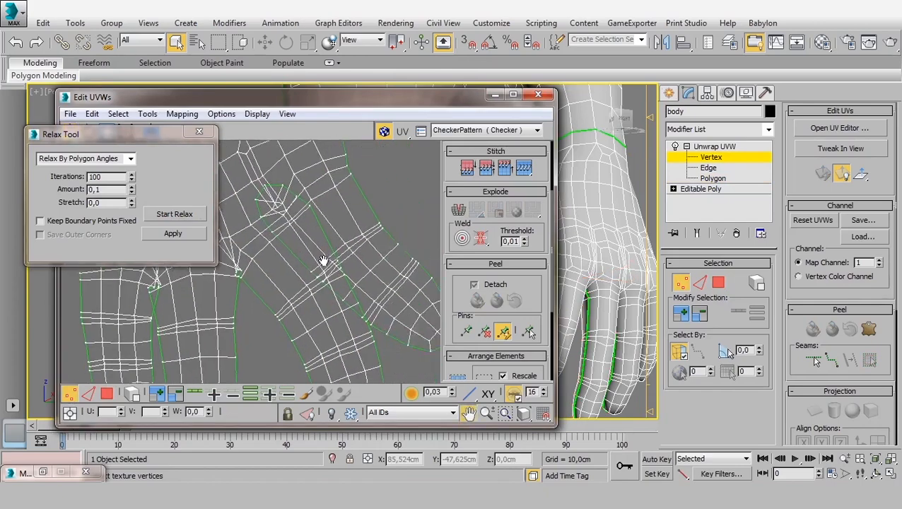
scroll(326, 262, down, 2)
scroll(305, 232, up, 3)
middle_drag(305, 232, 318, 268)
scroll(325, 259, up, 2)
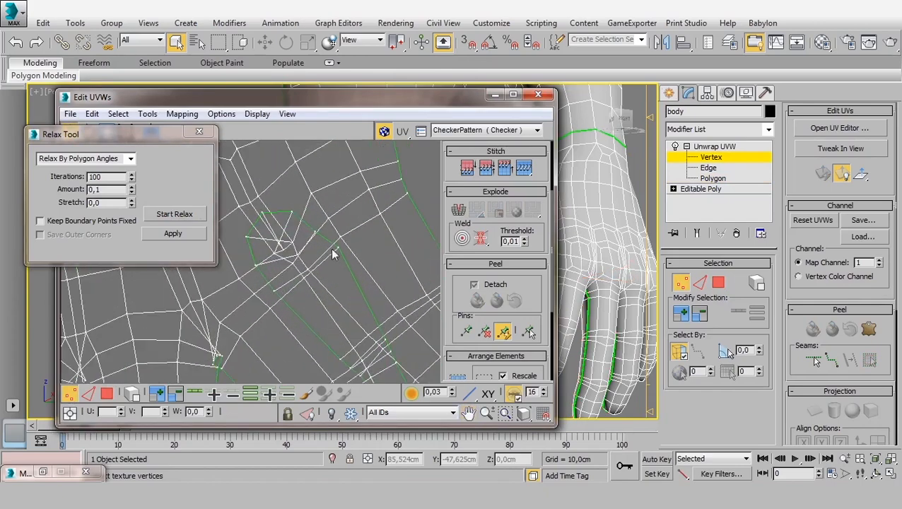
drag(337, 251, 280, 289)
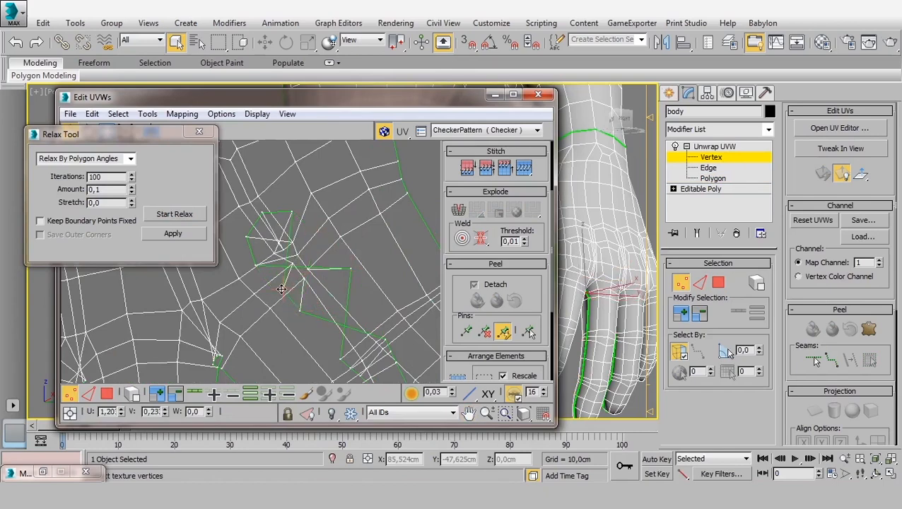
click(374, 342)
Select the outermost finger's vertices by growing the loop selection from its tip, and move the finger away from its neighbour
middle_drag(371, 341, 346, 250)
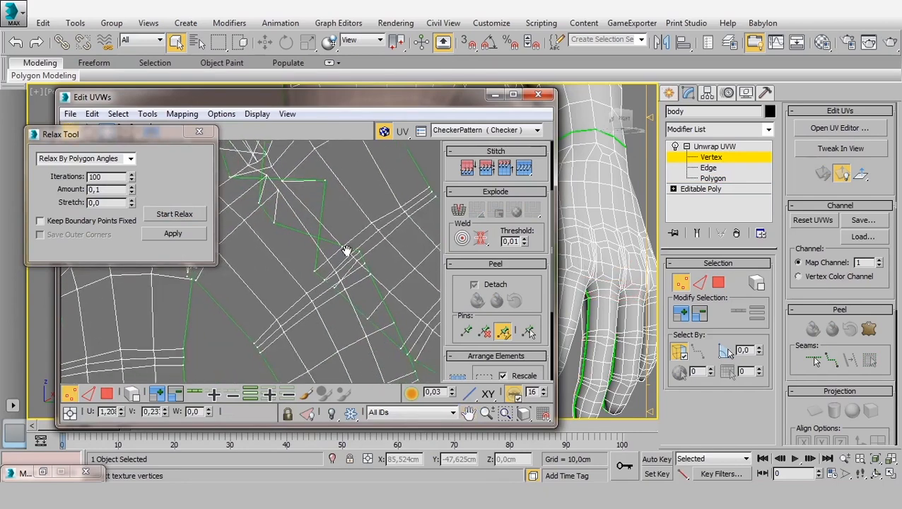
scroll(354, 253, down, 2)
middle_drag(392, 279, 308, 276)
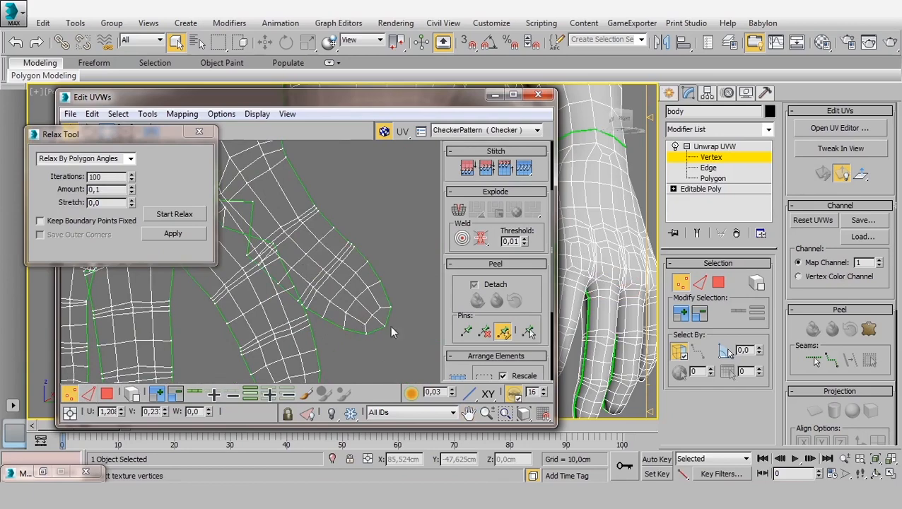
drag(418, 297, 364, 349)
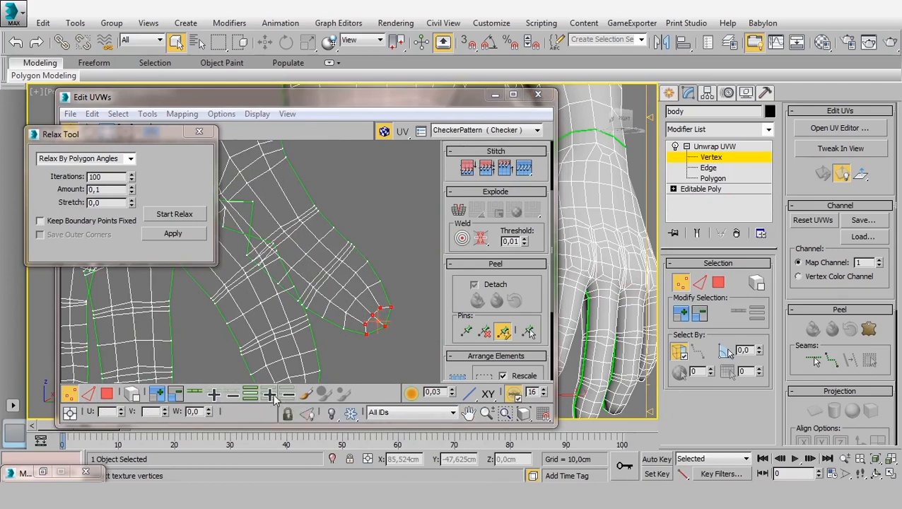
click(269, 396)
click(269, 395)
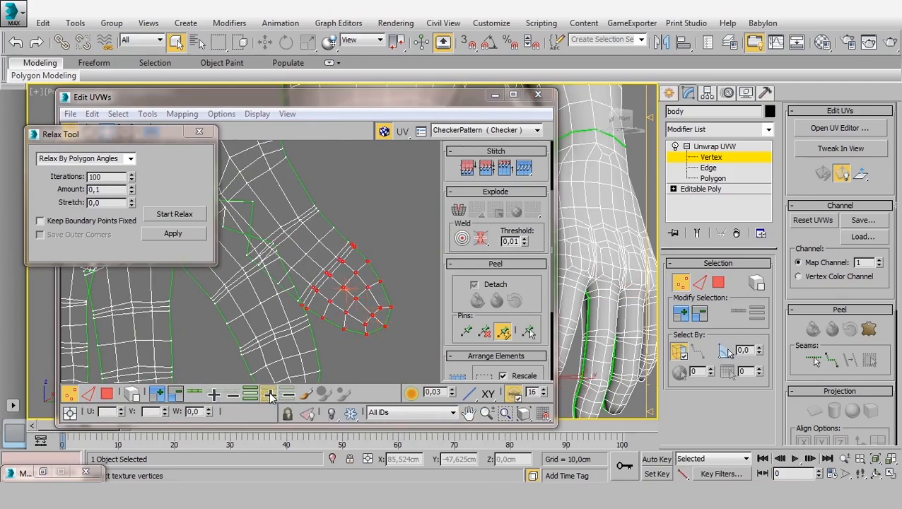
click(270, 394)
click(270, 394)
click(270, 393)
click(270, 393)
click(270, 394)
click(270, 394)
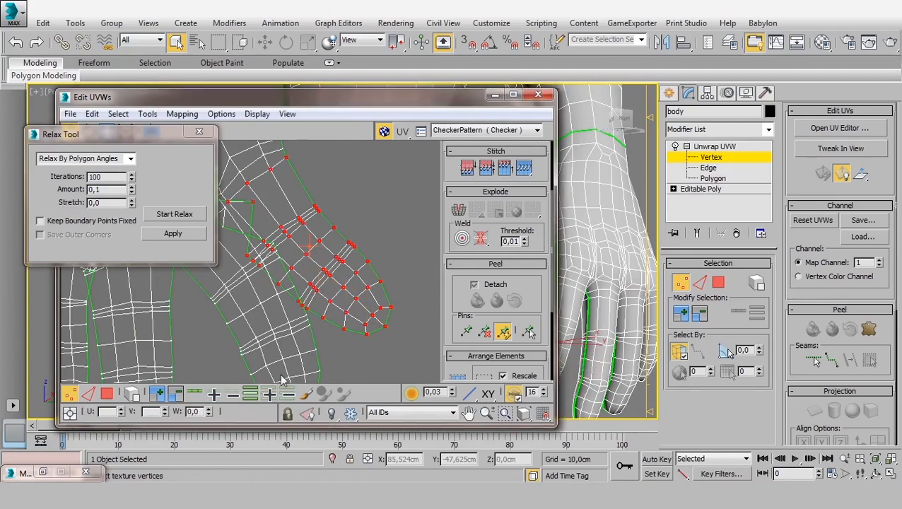
middle_drag(341, 285, 405, 298)
drag(374, 297, 420, 281)
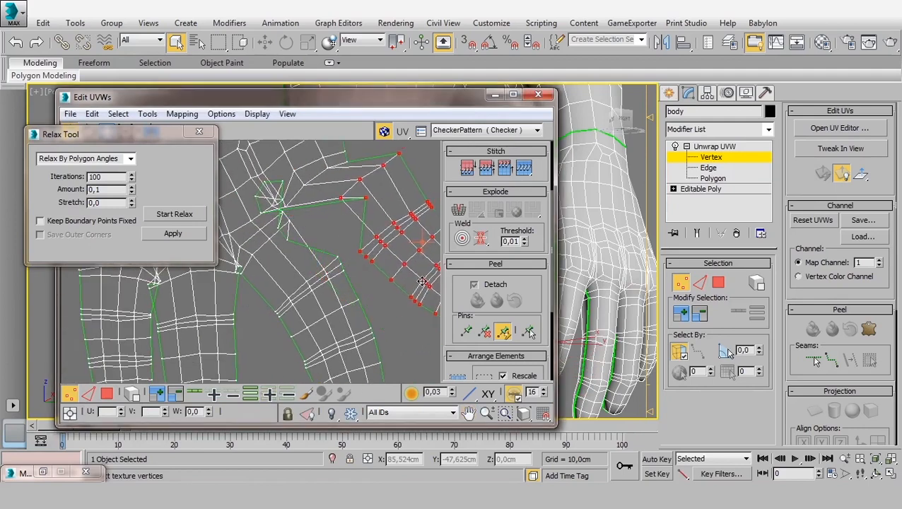
Reposition the boundary vertices at the web between the outermost finger and its neighbour to untangle the crossing seam
click(347, 244)
click(362, 203)
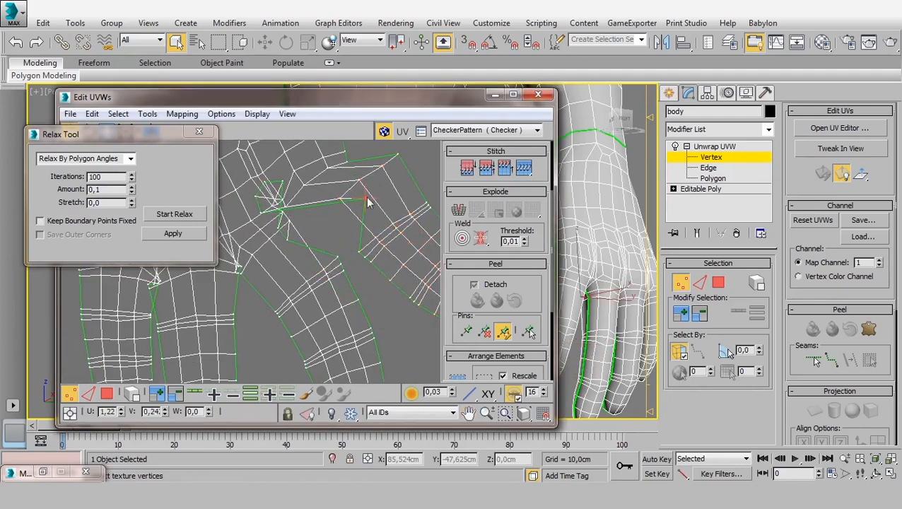
drag(361, 203, 341, 218)
drag(288, 240, 322, 209)
click(282, 193)
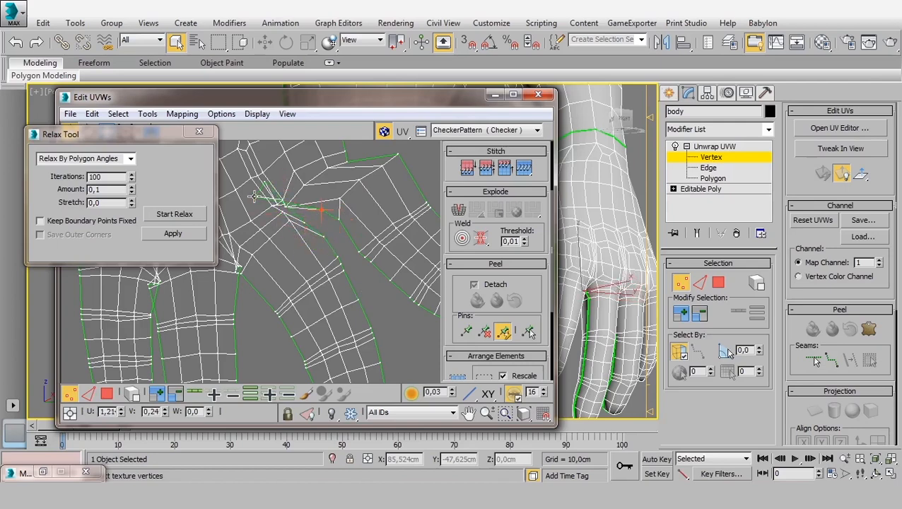
drag(253, 197, 319, 195)
scroll(303, 206, up, 3)
drag(250, 205, 279, 221)
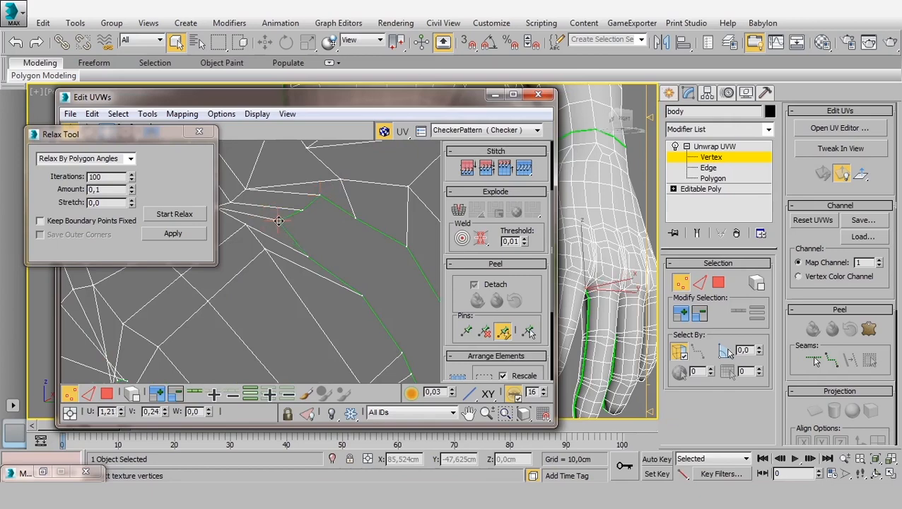
Select all vertices of the hand shell and relax them by polygon angles
scroll(305, 244, down, 10)
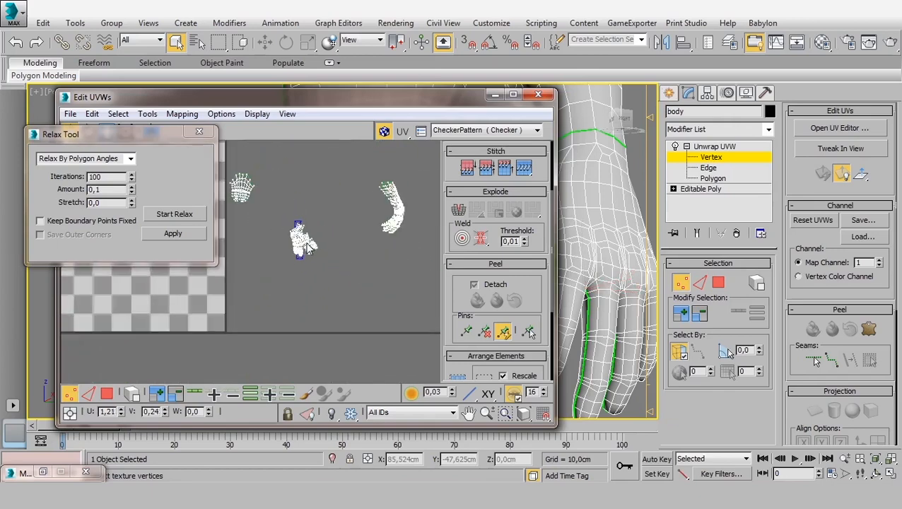
drag(324, 223, 238, 353)
scroll(262, 306, up, 6)
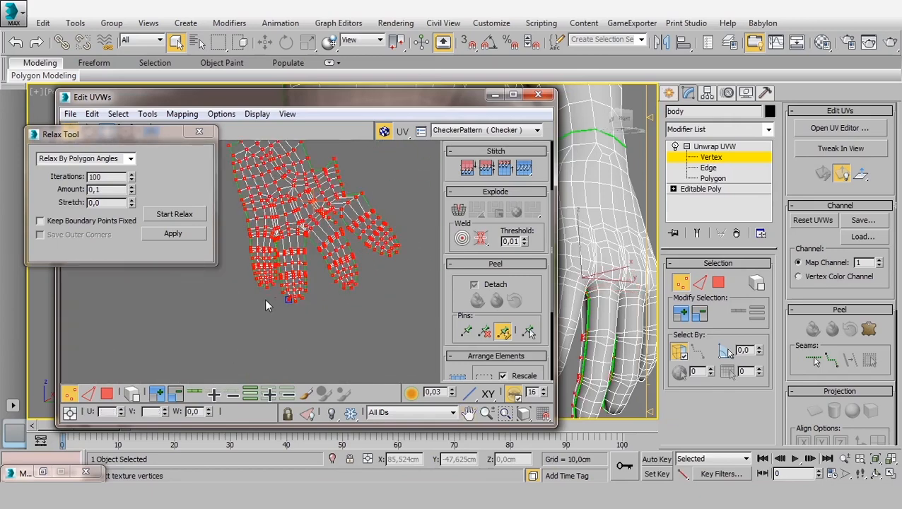
middle_drag(268, 262, 255, 285)
click(175, 214)
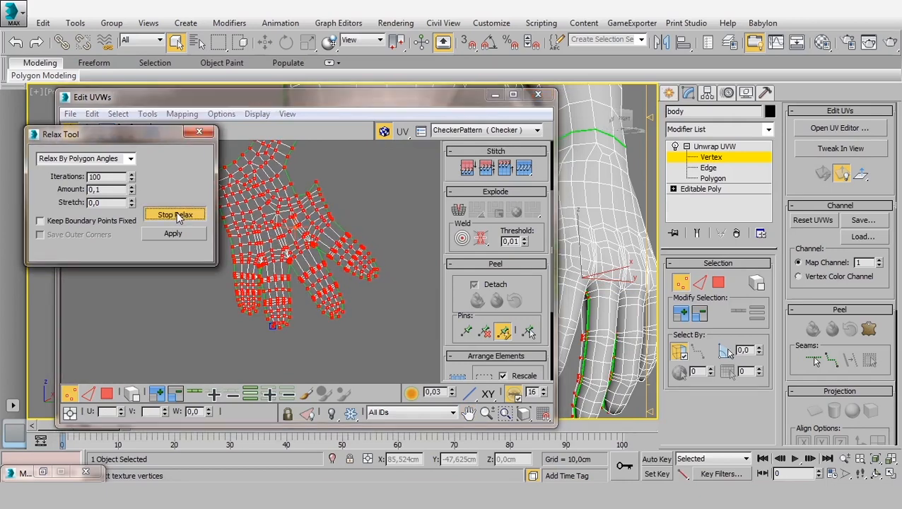
click(177, 215)
Move the remaining folded boundary vertices at the base of the two outermost fingers so their edges no longer cross
scroll(364, 268, up, 3)
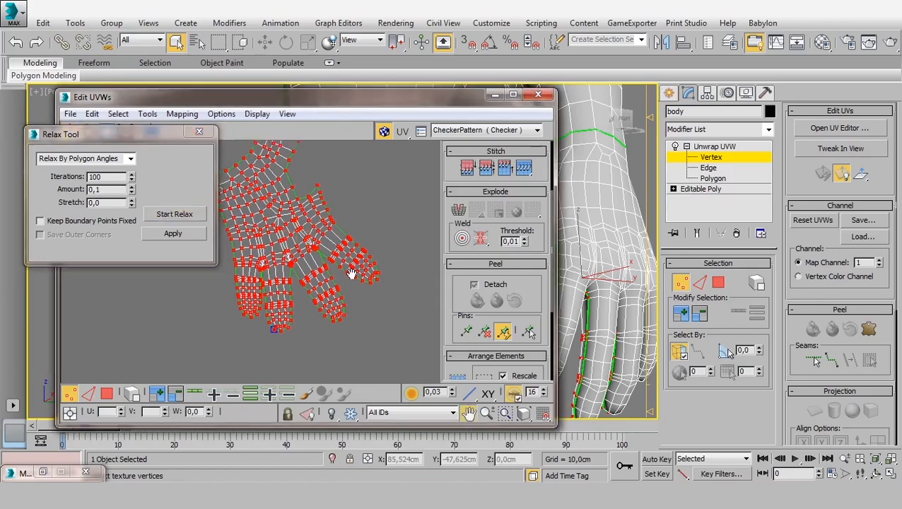
click(329, 258)
scroll(328, 258, up, 6)
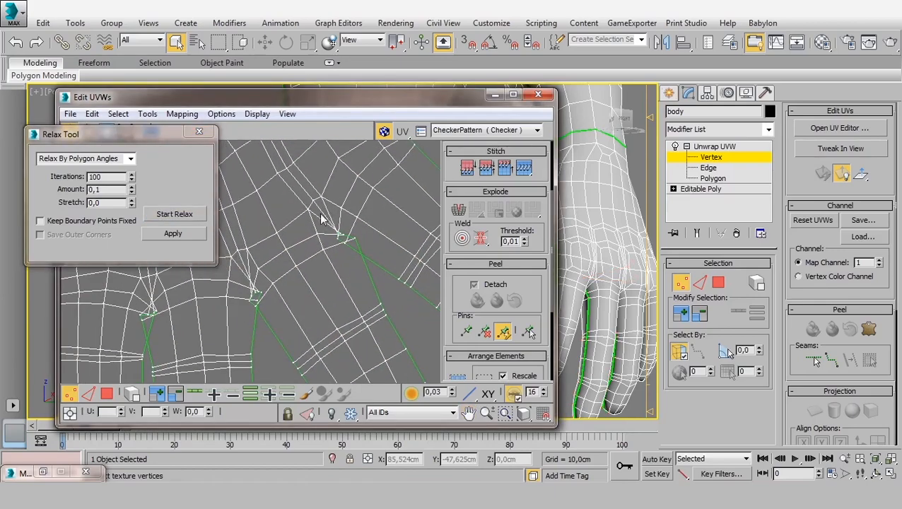
scroll(336, 251, down, 3)
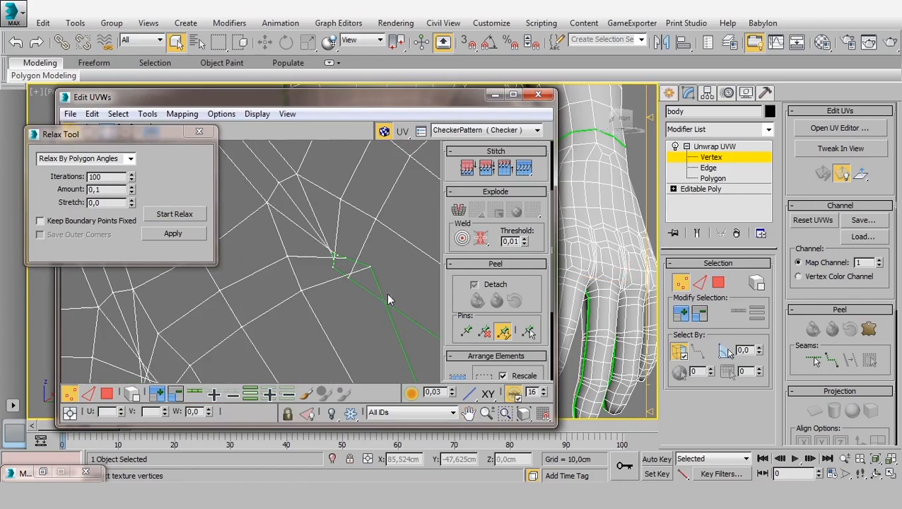
click(355, 278)
drag(355, 278, 337, 249)
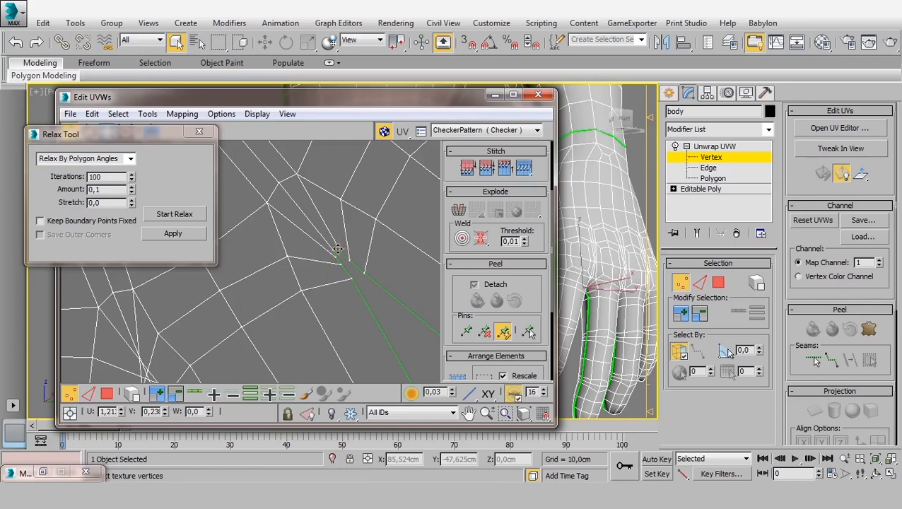
Select all polygons of the back-of-hand shell and unfold it with Peel
scroll(344, 261, down, 6)
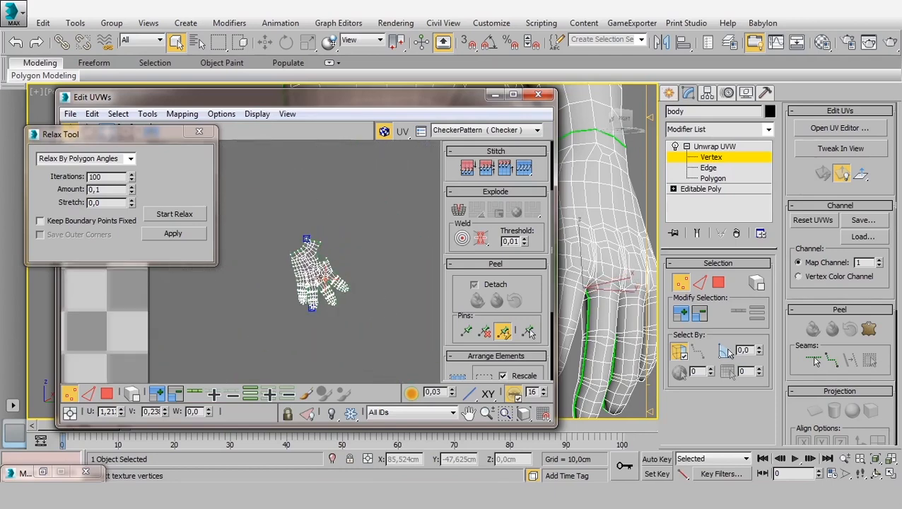
scroll(320, 256, up, 3)
middle_drag(342, 286, 156, 337)
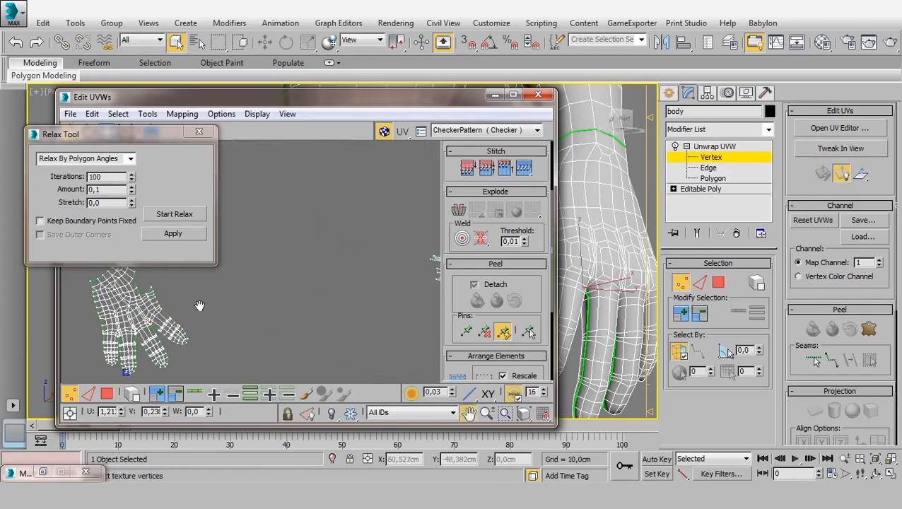
scroll(342, 287, down, 2)
middle_drag(342, 288, 247, 340)
click(106, 394)
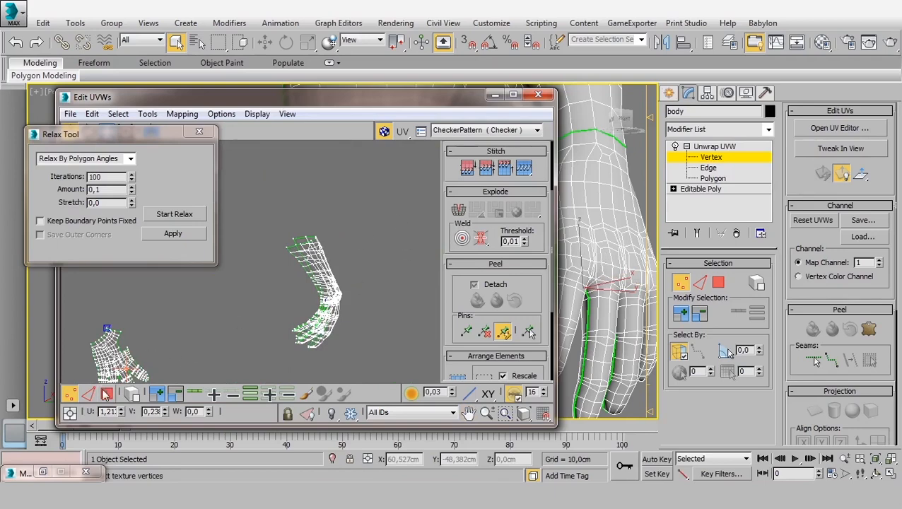
drag(328, 231, 267, 352)
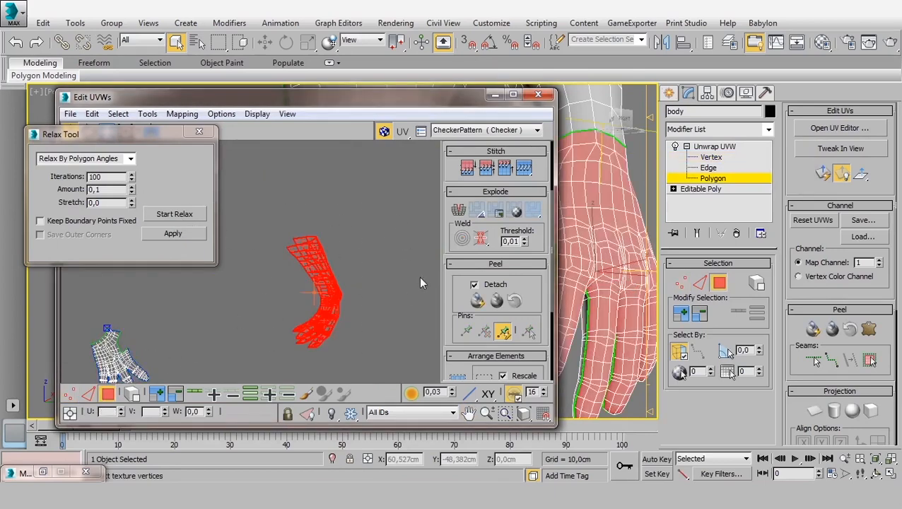
drag(445, 292, 446, 264)
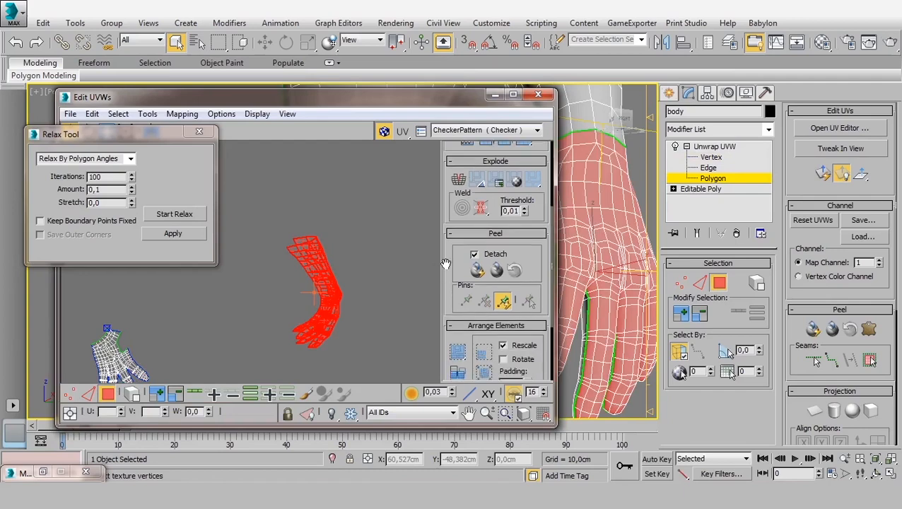
click(496, 270)
key(3)
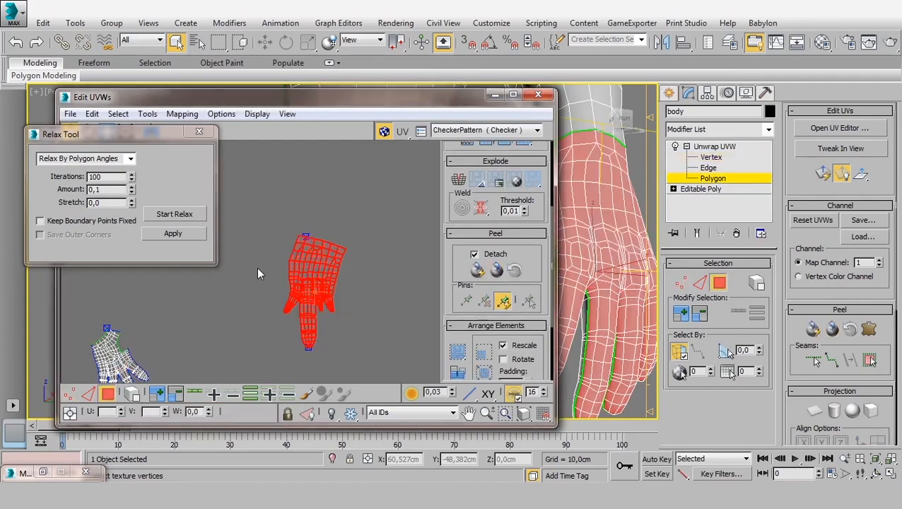
Relax the peeled back-of-hand shell by polygon angles until its fingers spread apart
click(169, 215)
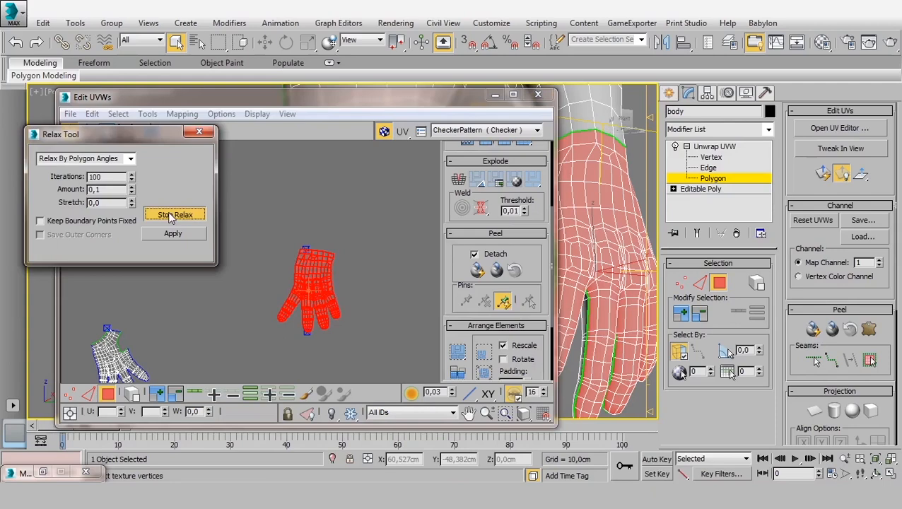
click(170, 216)
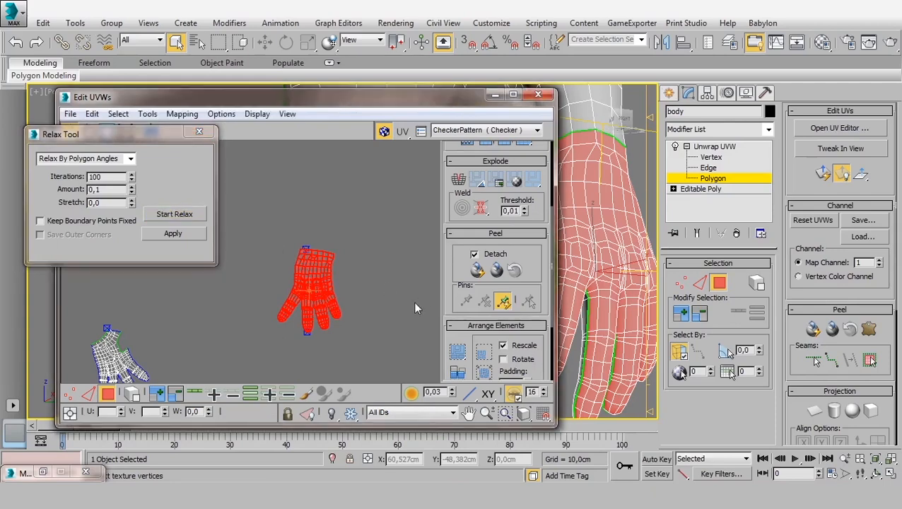
scroll(291, 294, up, 6)
scroll(331, 262, down, 8)
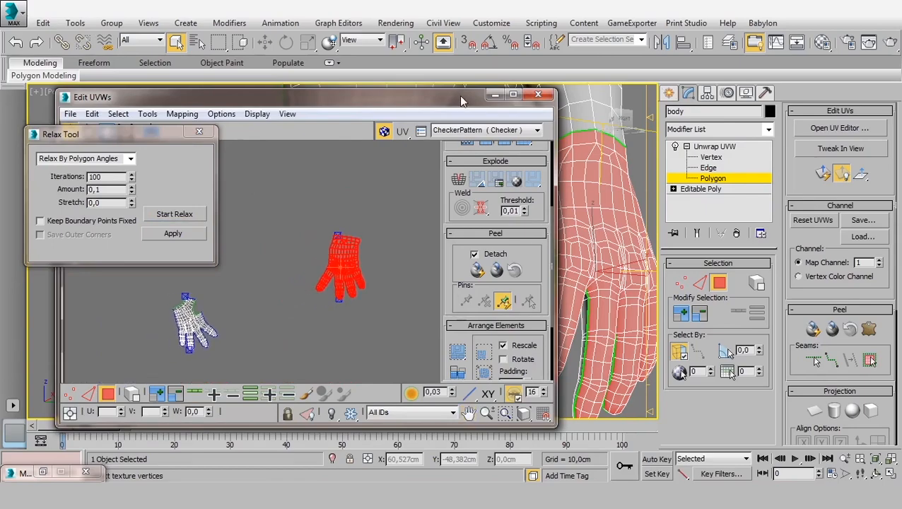
Move the back-of-hand shell close to the palm shell in the UV layout
drag(461, 101, 331, 104)
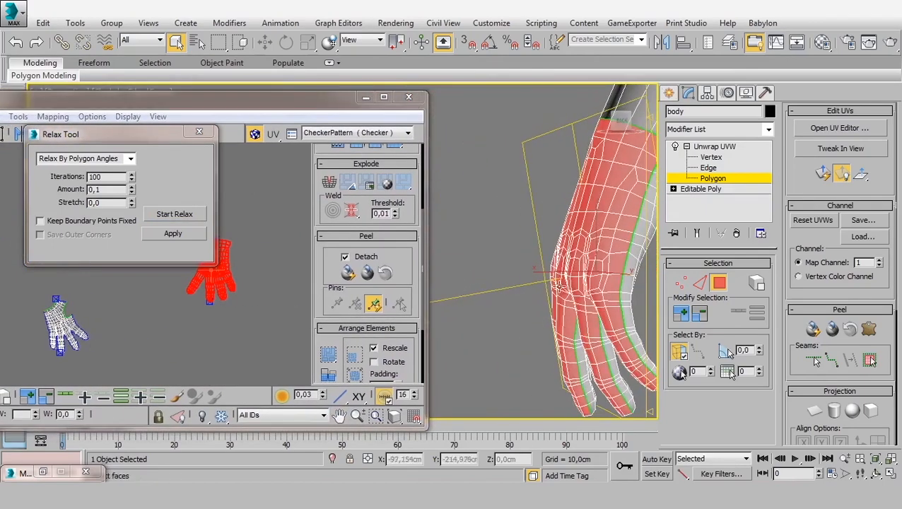
alt+middle_drag(558, 285, 518, 154)
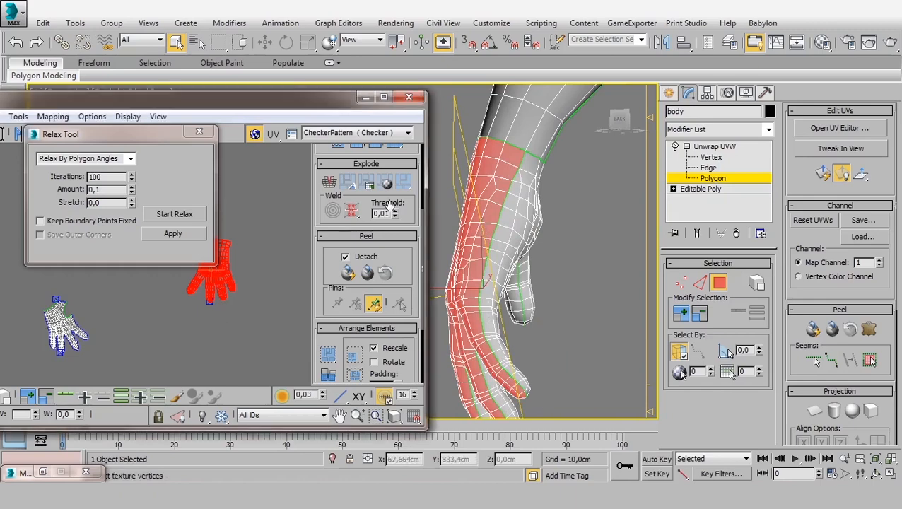
middle_drag(71, 295, 176, 298)
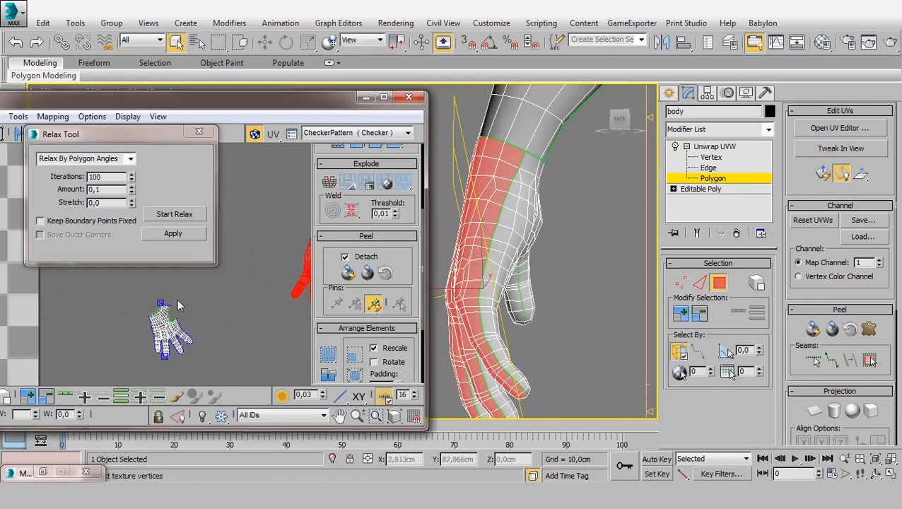
middle_drag(254, 297, 162, 325)
drag(221, 295, 147, 314)
Select the palm shell and move it to the opposite side of the back-of-hand shell
click(70, 356)
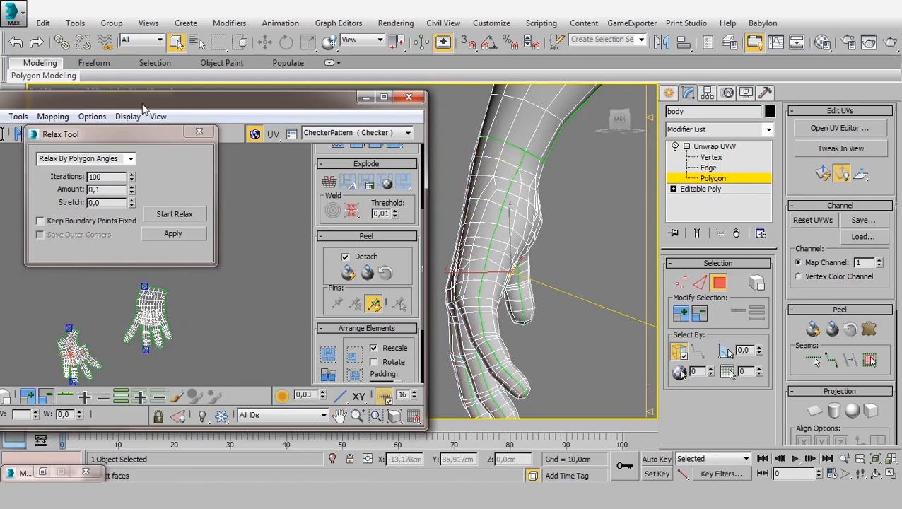
drag(143, 105, 255, 84)
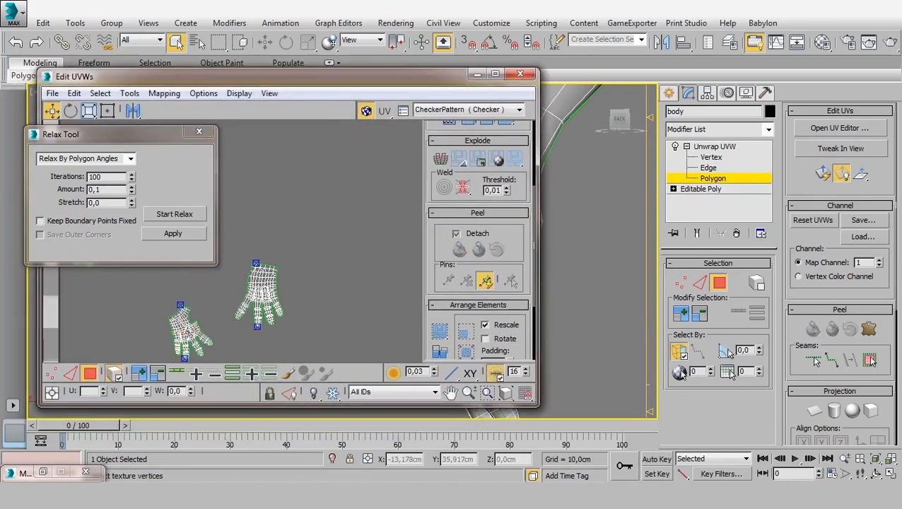
drag(185, 326, 314, 274)
scroll(247, 297, up, 4)
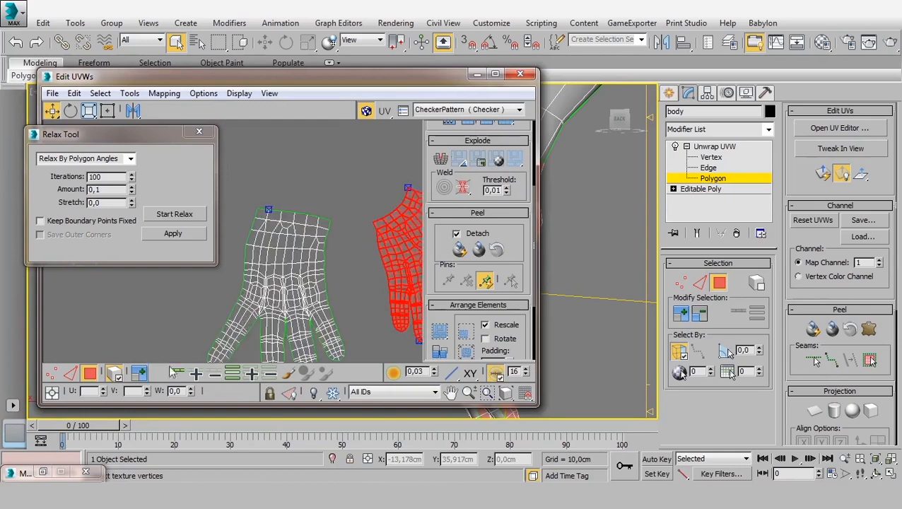
Switch to vertex selection, clear the selection and close the Relax Tool
click(51, 373)
middle_drag(345, 279, 231, 318)
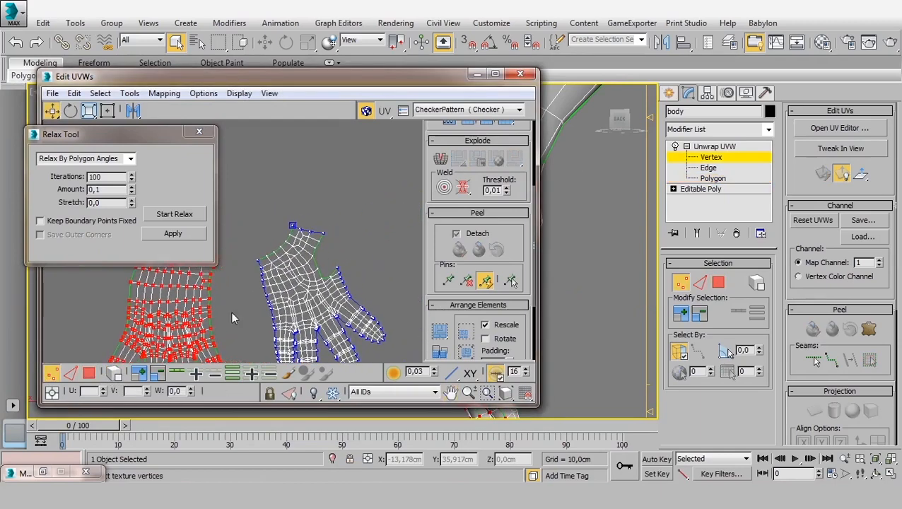
click(231, 318)
middle_drag(248, 221, 319, 199)
click(199, 131)
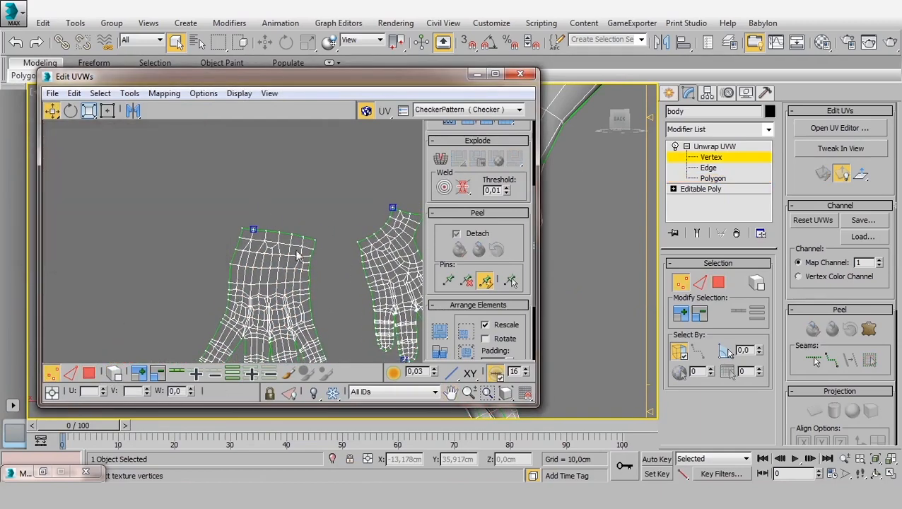
Select the wrist corner vertex of the back-of-hand shell and examine its matching vertex on the palm shell
scroll(301, 261, up, 3)
middle_drag(304, 263, 228, 255)
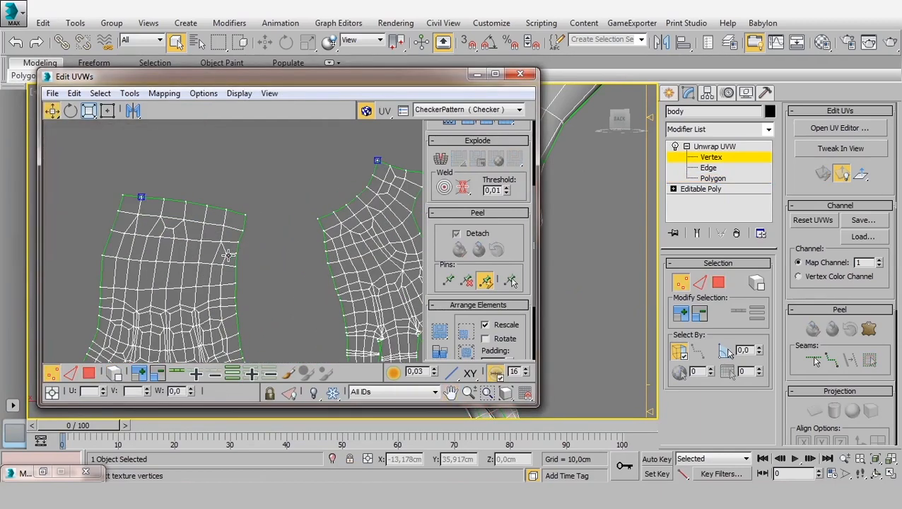
click(246, 213)
middle_drag(266, 252, 219, 269)
scroll(219, 269, up, 2)
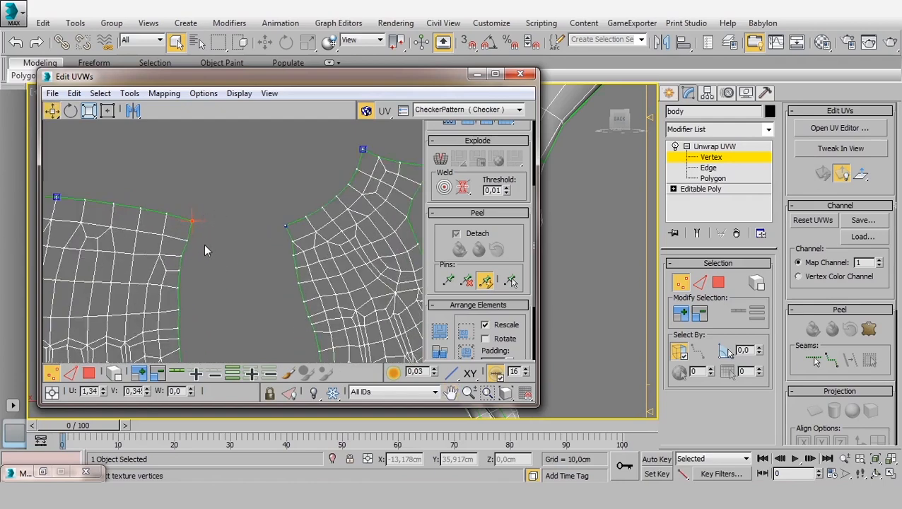
scroll(256, 226, up, 3)
scroll(257, 226, down, 1)
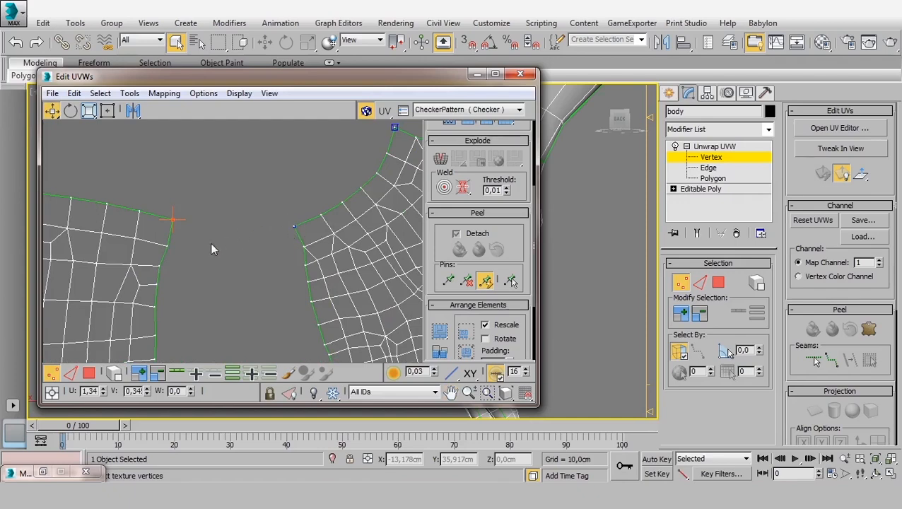
Check the matching vertex pairs further down the facing side borders of the two hand shells
click(170, 246)
click(161, 265)
drag(431, 77, 371, 81)
middle_drag(131, 242, 174, 219)
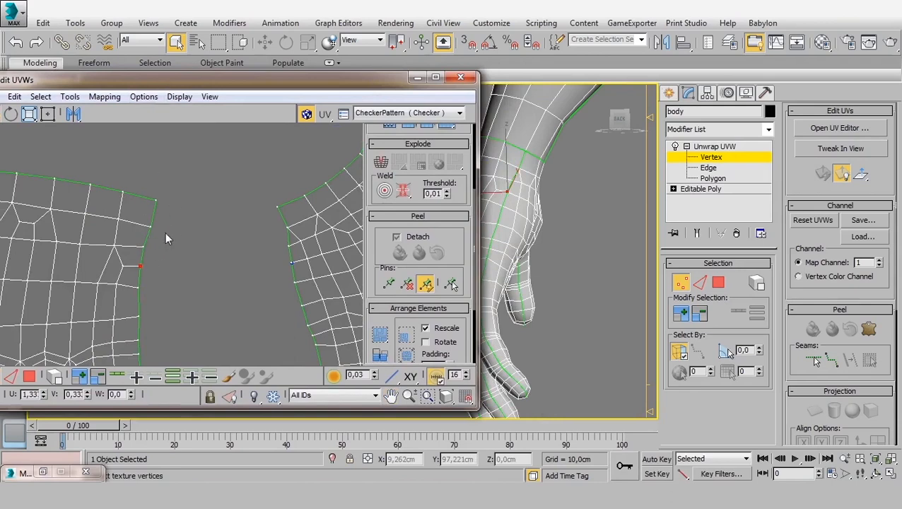
click(140, 287)
click(296, 284)
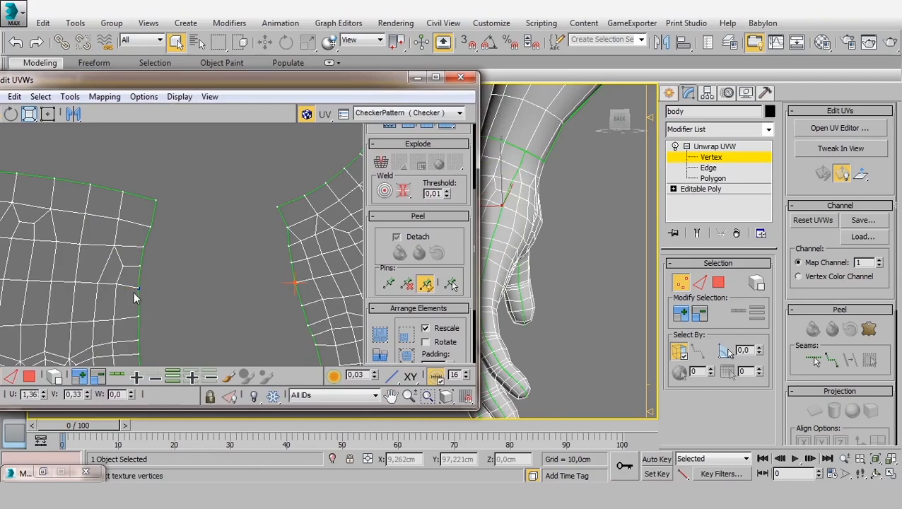
Try to target-weld the four wrist-end vertices of one hand shell's side border onto their matching vertices on the other shell
click(141, 287)
click(137, 287)
right_click(157, 200)
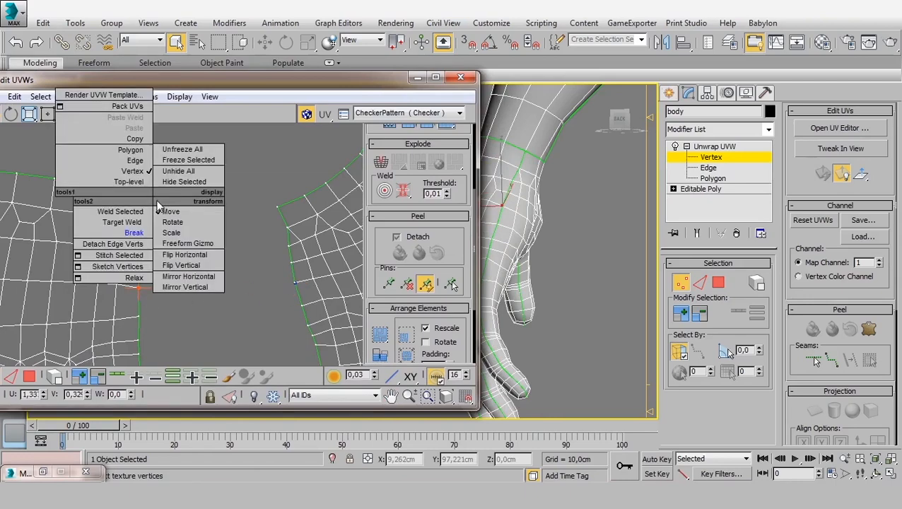
click(129, 225)
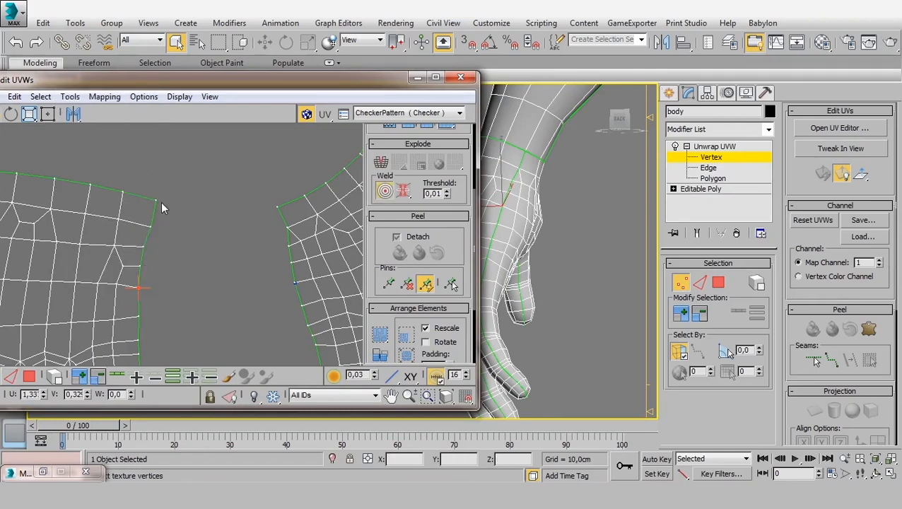
drag(200, 87, 248, 87)
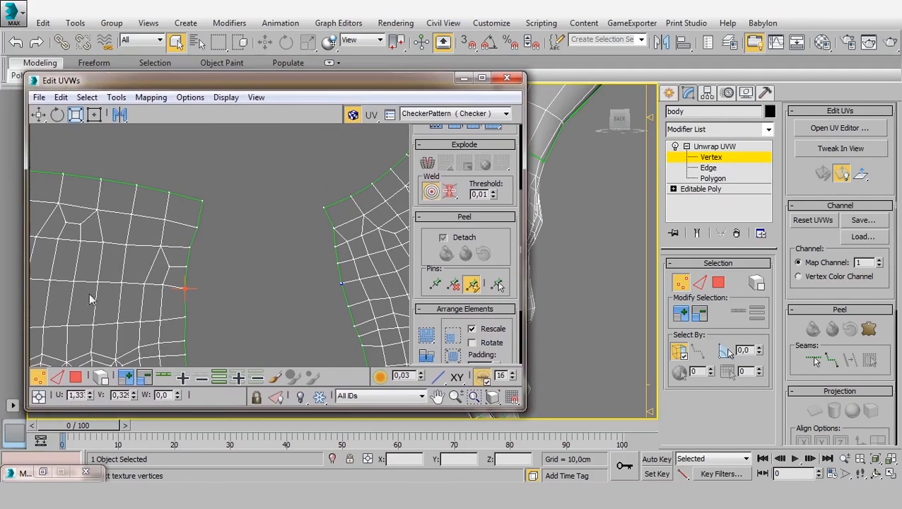
click(202, 202)
drag(202, 203, 323, 207)
drag(194, 226, 334, 228)
drag(189, 246, 335, 248)
drag(185, 270, 337, 265)
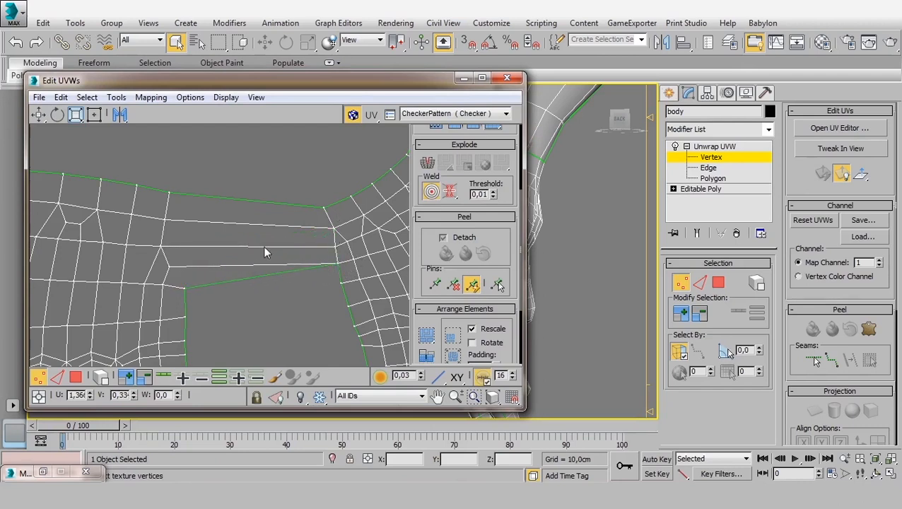
scroll(275, 276, down, 3)
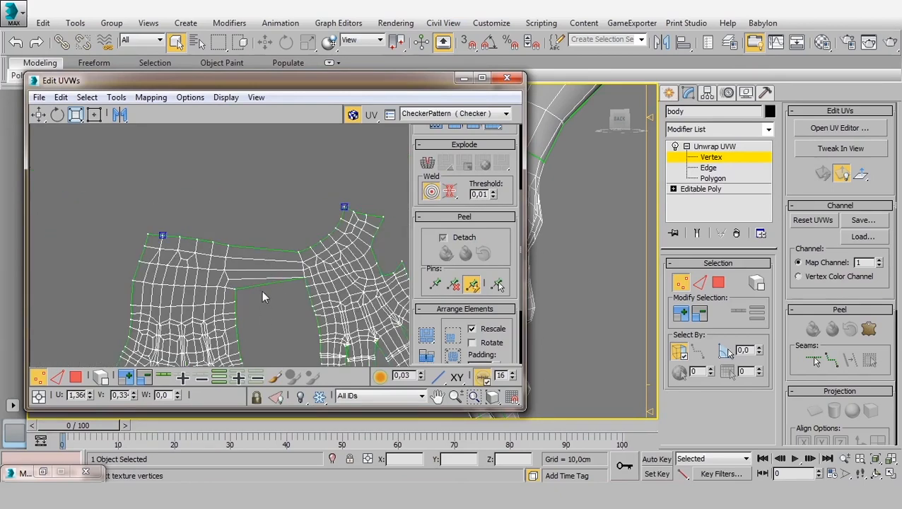
scroll(262, 294, up, 3)
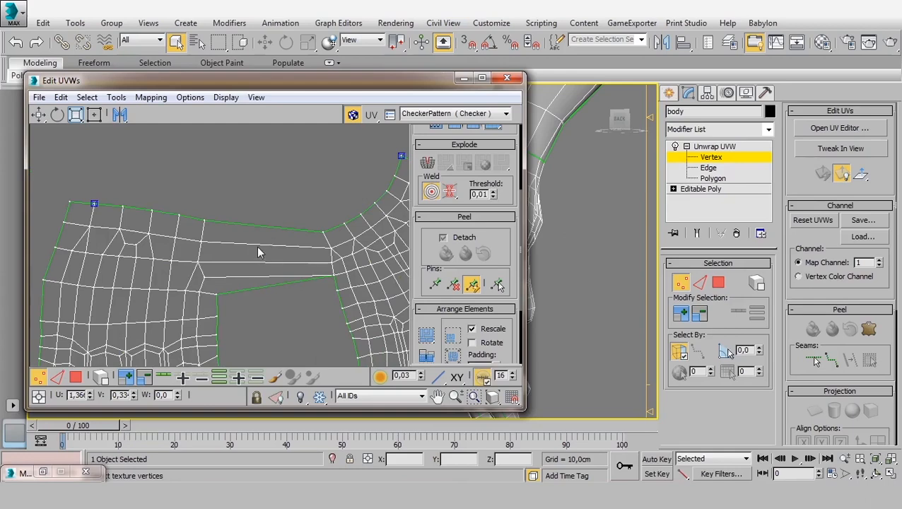
Leave Target Weld and undo the vertex welds between the two hand shells
right_click(259, 247)
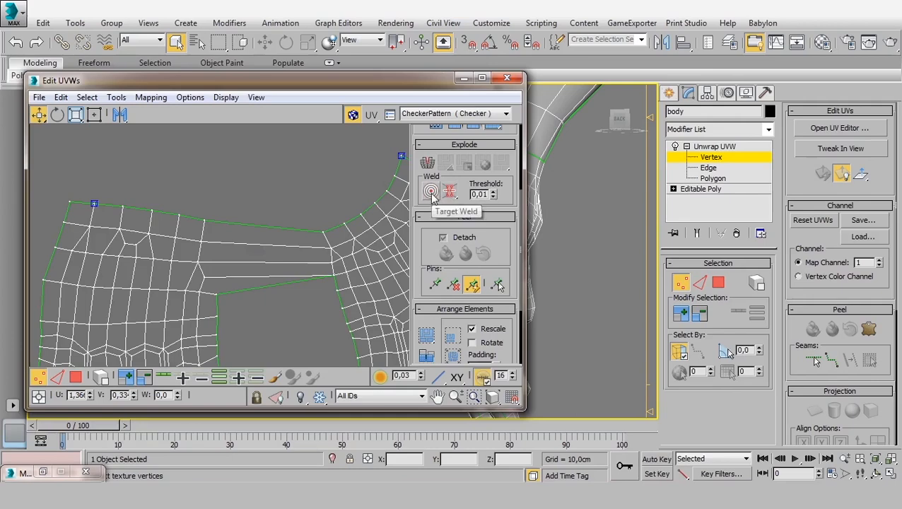
right_click(243, 253)
click(269, 156)
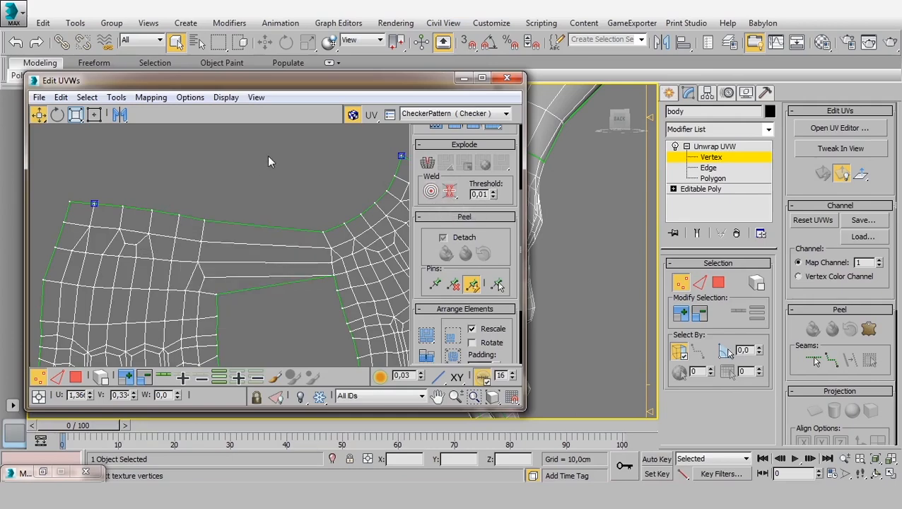
key(ctrl+z)
key(ctrl+z)
key(ctrl+z)
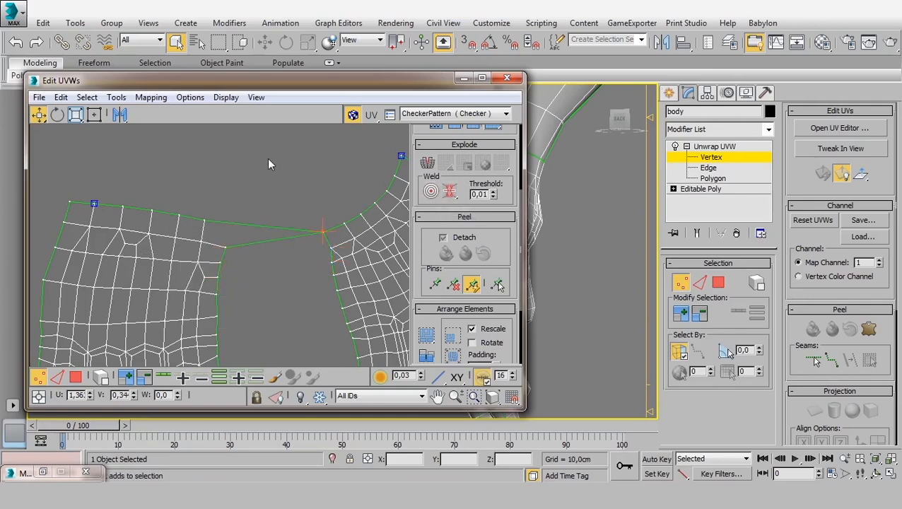
key(ctrl+z)
In edge selection, select the hand shell's facing side border from the wrist corner toward the little finger, excluding the inner edges
scroll(243, 285, down, 2)
middle_drag(243, 284, 251, 266)
key(2)
scroll(229, 267, up, 2)
scroll(247, 182, up, 2)
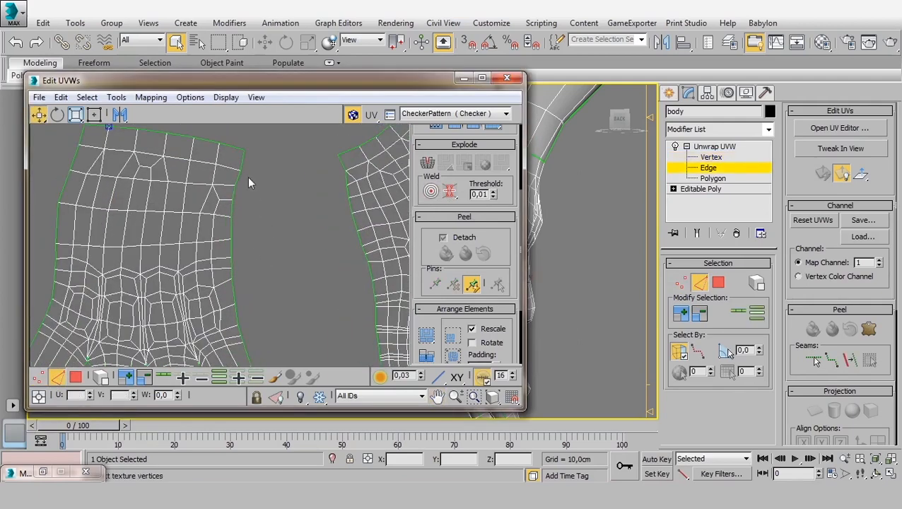
click(242, 161)
scroll(242, 161, up, 2)
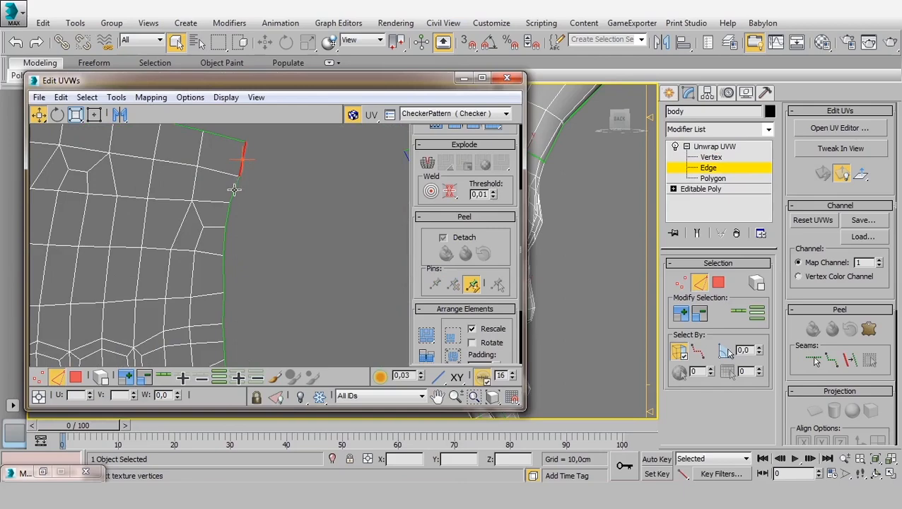
ctrl+click(234, 189)
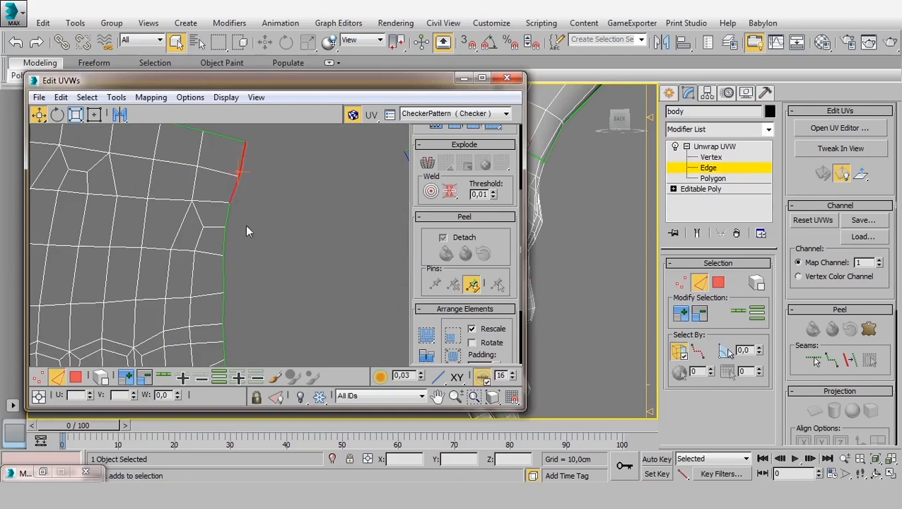
click(218, 378)
scroll(338, 253, down, 2)
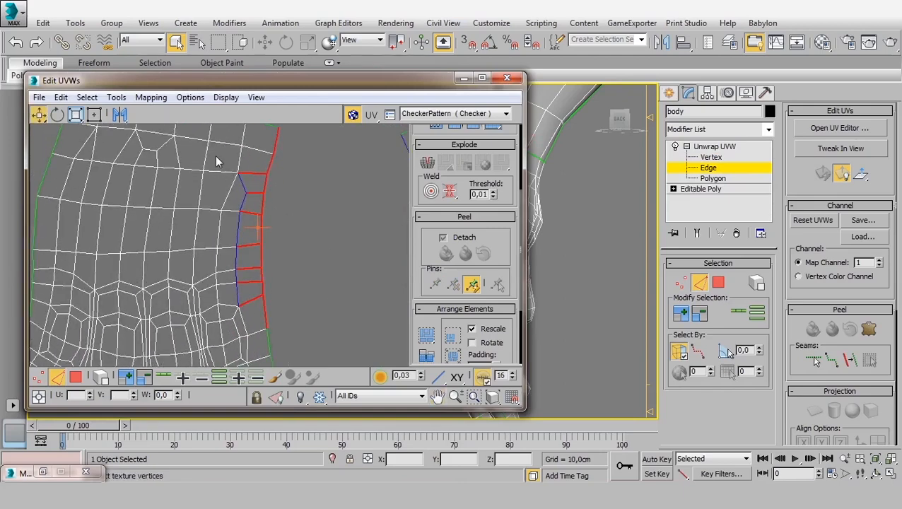
alt+drag(216, 159, 249, 339)
Extend the border edge selection down the little finger's outer side to near its tip, excluding the cross edges
middle_drag(304, 284, 299, 154)
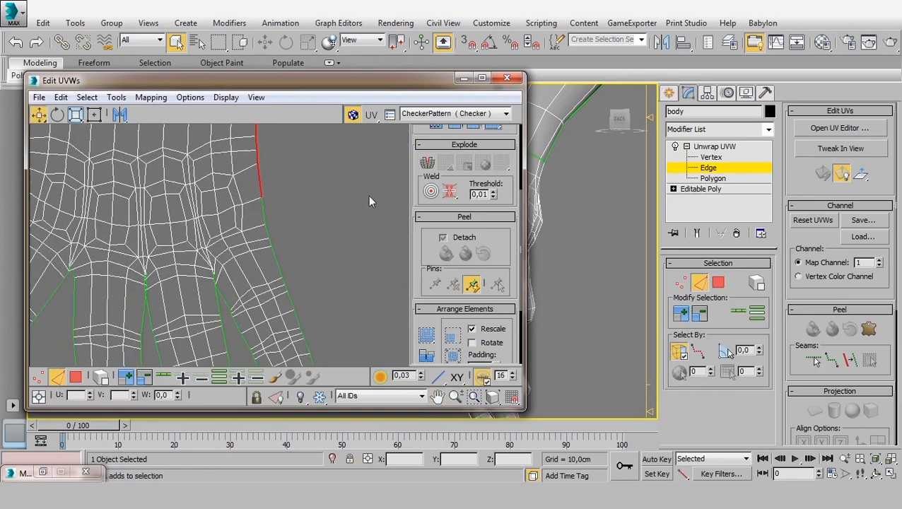
ctrl+drag(269, 276, 244, 227)
middle_drag(364, 314, 331, 230)
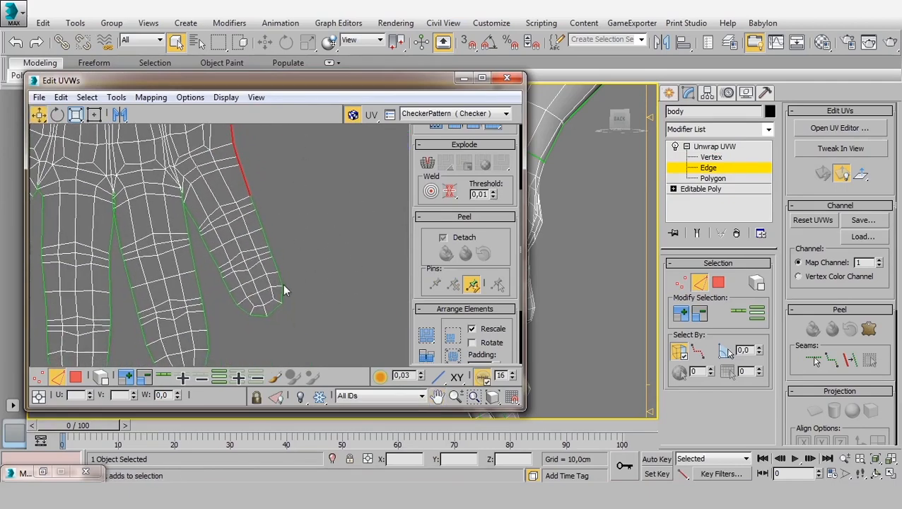
ctrl+drag(276, 286, 240, 268)
scroll(269, 234, up, 2)
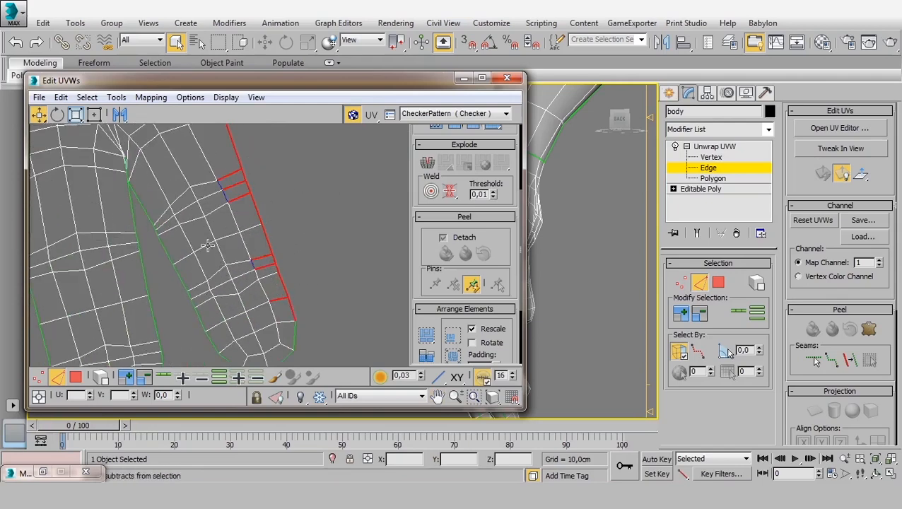
alt+click(279, 297)
alt+click(259, 268)
alt+drag(220, 194, 232, 172)
scroll(233, 172, down, 2)
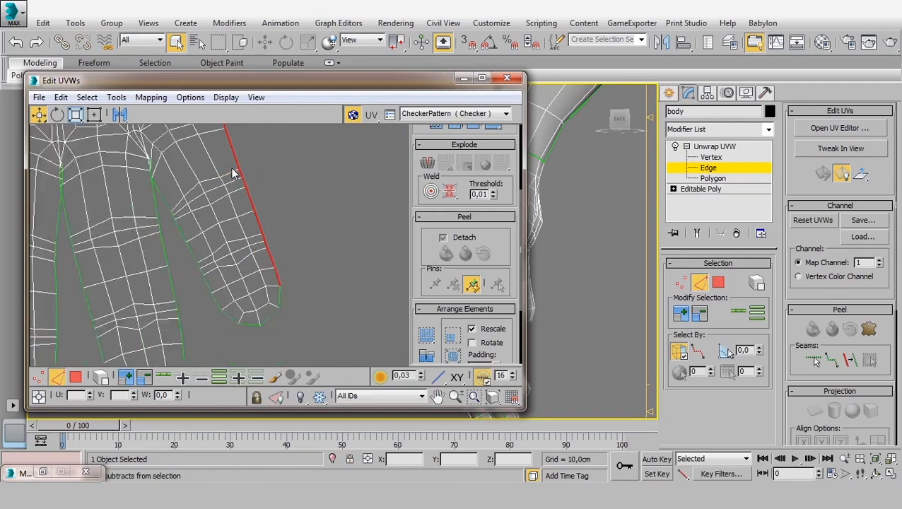
Examine the selected border and its matching edges on the other shell, and check the little finger's seam on the model
middle_drag(253, 219, 268, 284)
scroll(278, 189, down, 1)
middle_drag(282, 189, 311, 242)
scroll(306, 235, down, 2)
middle_drag(569, 282, 663, 246)
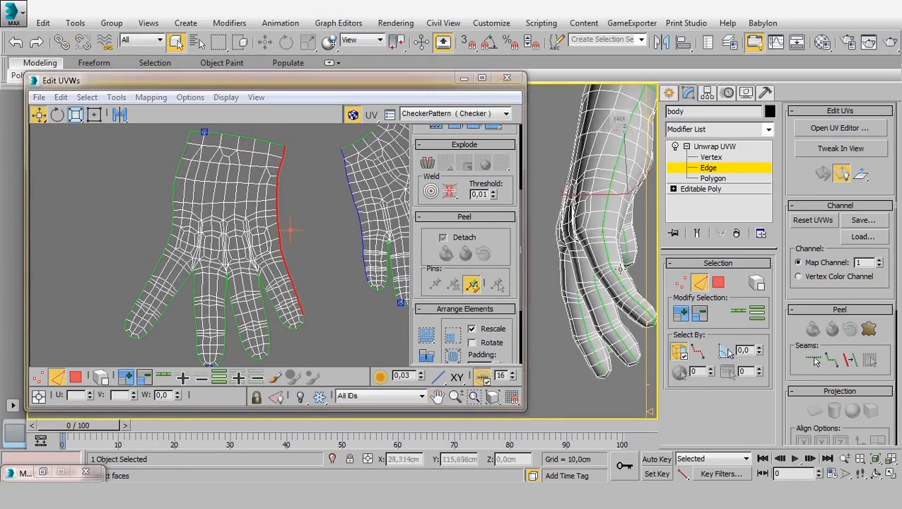
scroll(572, 282, up, 3)
middle_drag(572, 282, 492, 267)
scroll(312, 308, up, 4)
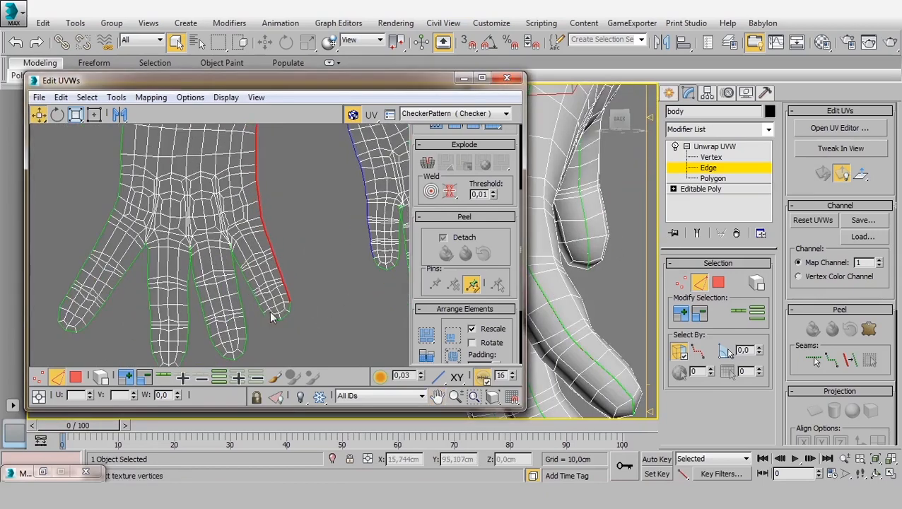
scroll(290, 300, up, 1)
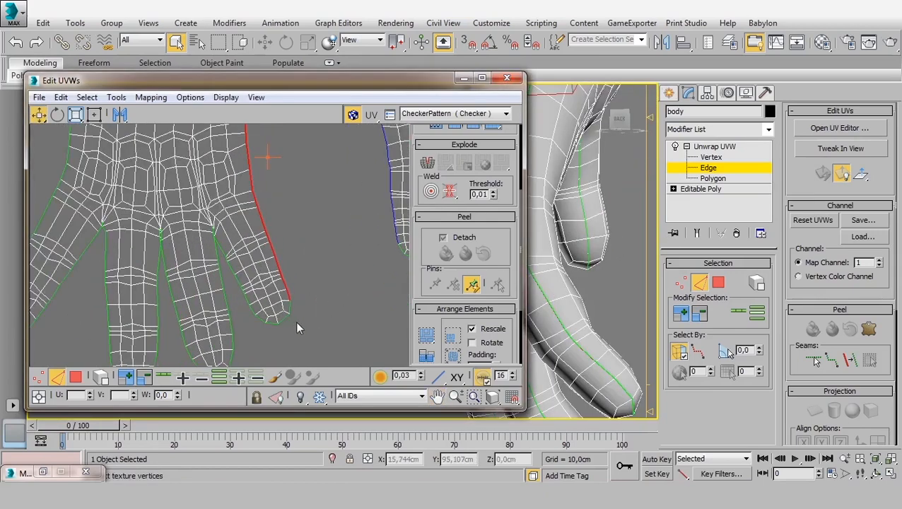
scroll(296, 321, down, 3)
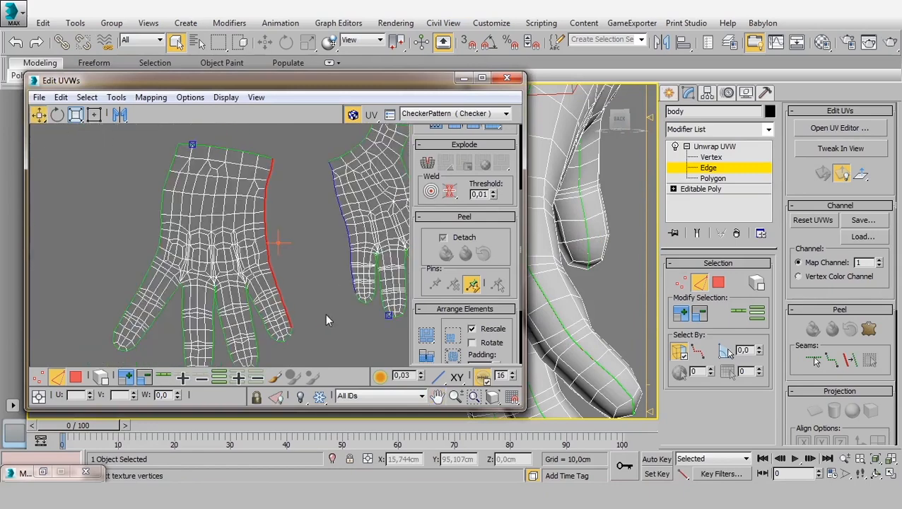
Stitch the two hand shells together along the selected side border edges
right_click(274, 253)
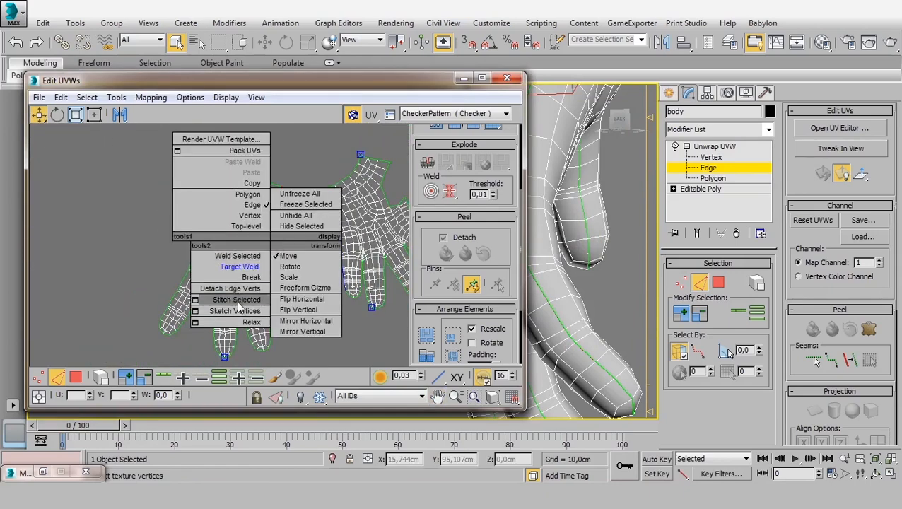
click(238, 299)
middle_drag(304, 286, 277, 286)
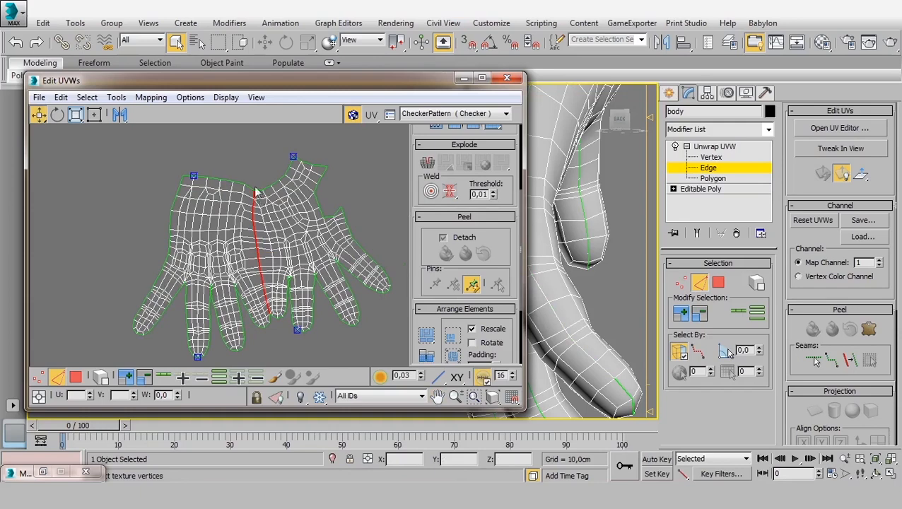
Switch to polygon selection by element and select the whole stitched hand shell
click(76, 377)
click(101, 378)
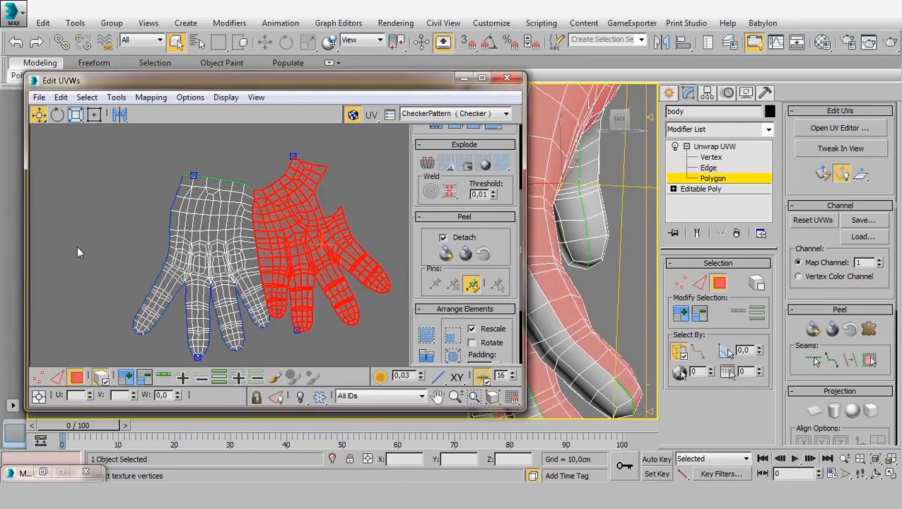
click(79, 252)
click(264, 247)
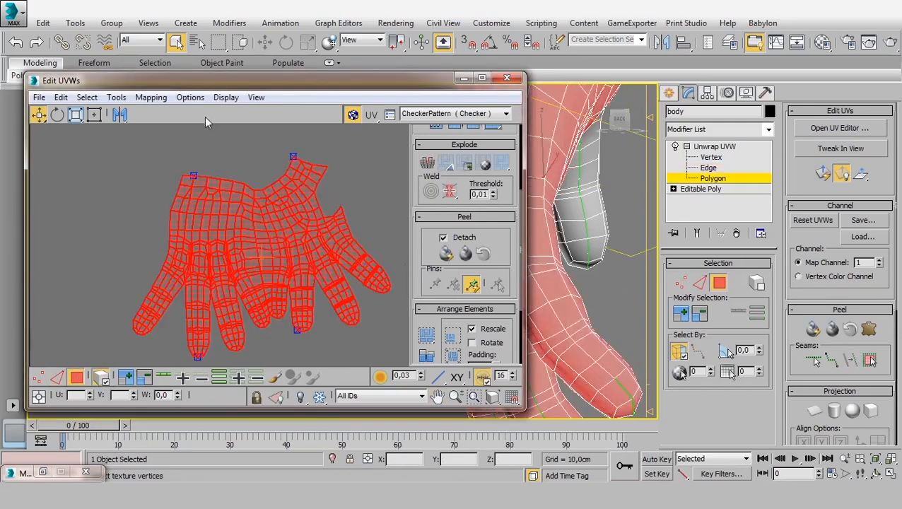
Relax the stitched hand shell with Relax By Polygon Angles, stopping once the joined area has spread out
click(116, 97)
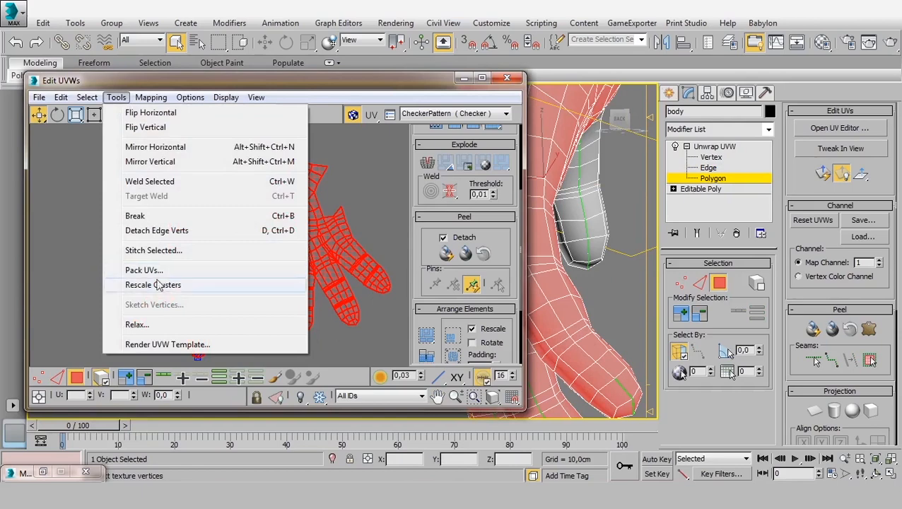
click(137, 324)
click(135, 138)
click(124, 152)
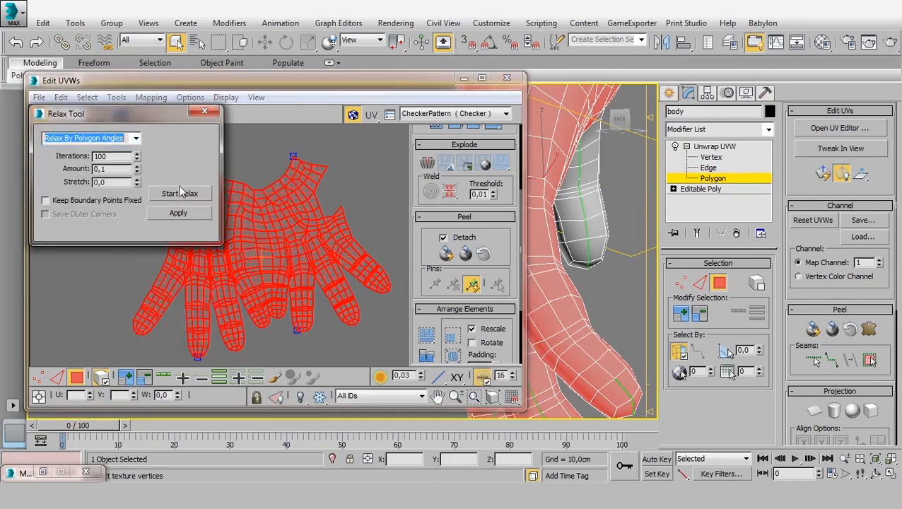
click(181, 194)
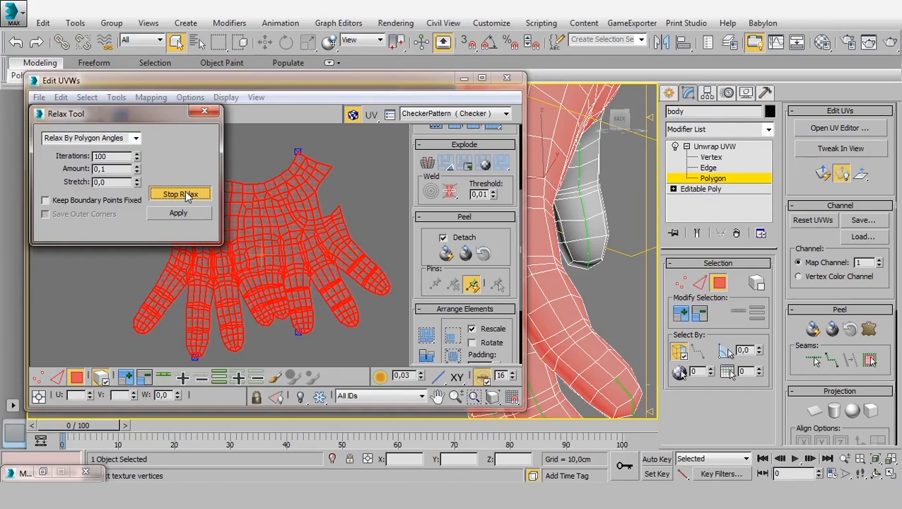
click(186, 196)
Switch to vertex selection and select a vertex at the tip of the finger just right of the joined little finger
scroll(329, 212, up, 6)
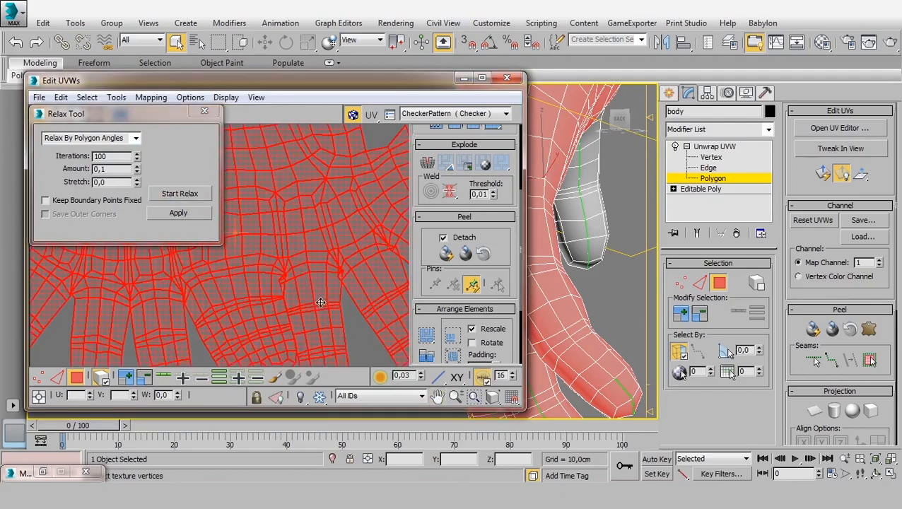
middle_drag(322, 283, 315, 323)
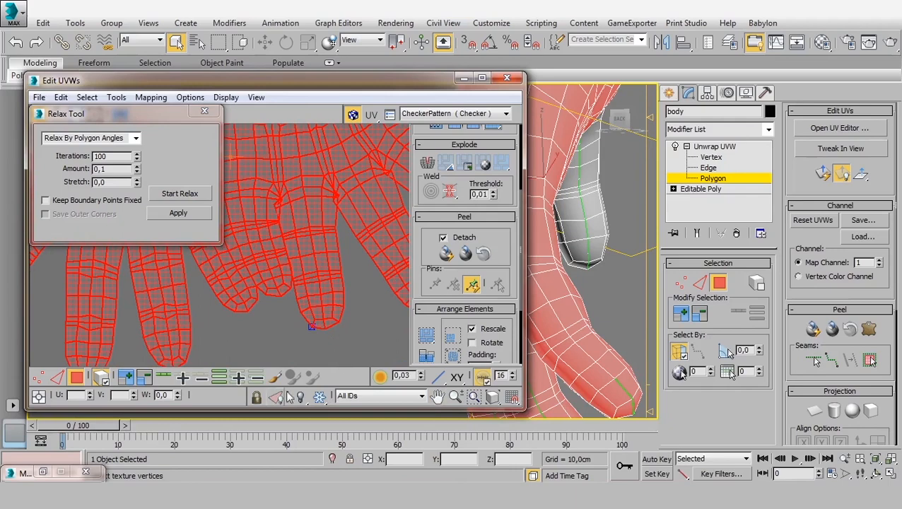
click(38, 376)
click(366, 329)
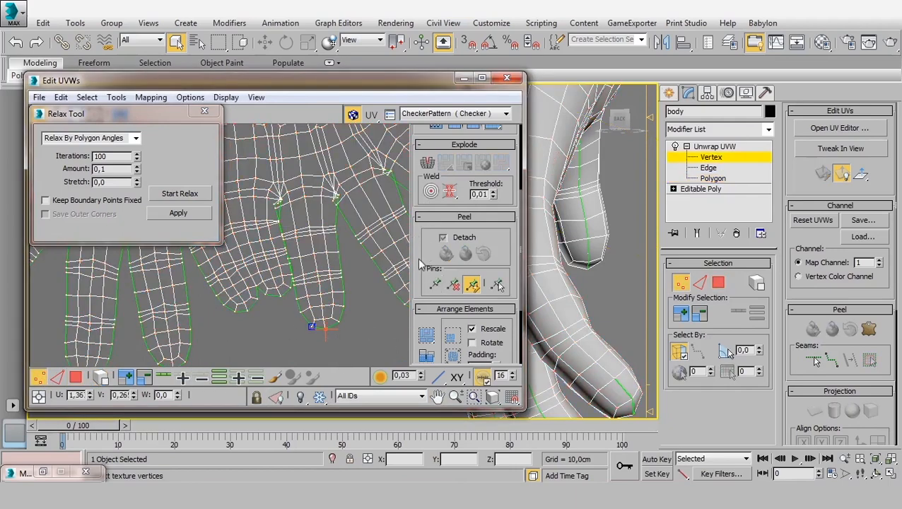
Try to cover the finger from its tip vertex with a soft selection falloff of 0,11 and by growing loops and rings
scroll(418, 272, down, 3)
scroll(418, 272, up, 2)
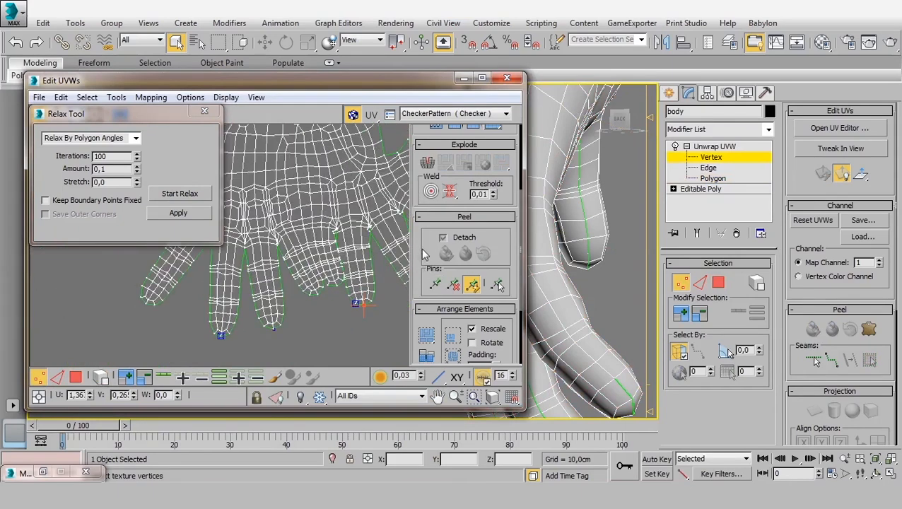
scroll(521, 225, down, 1)
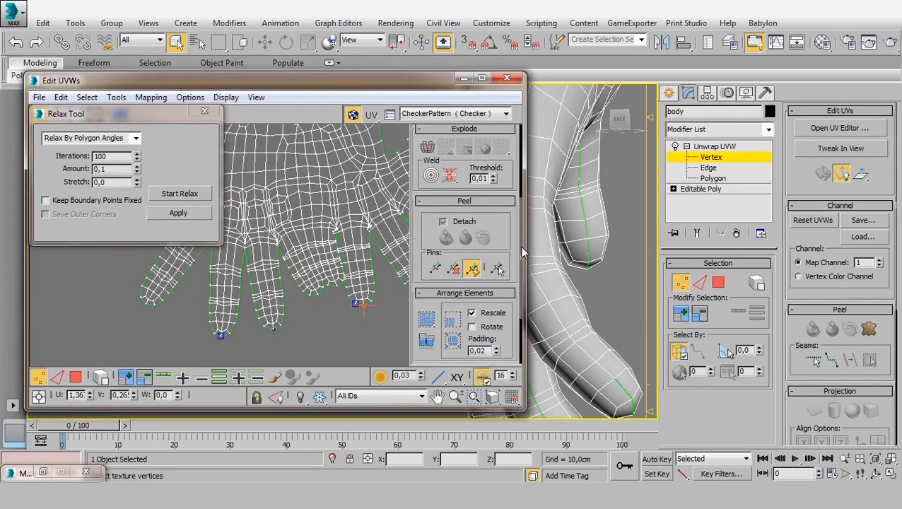
scroll(392, 264, up, 2)
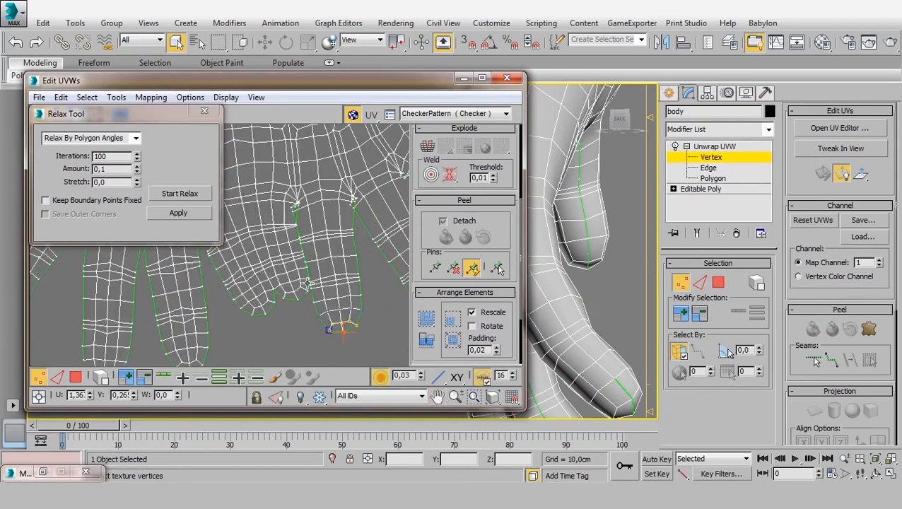
drag(418, 358, 419, 369)
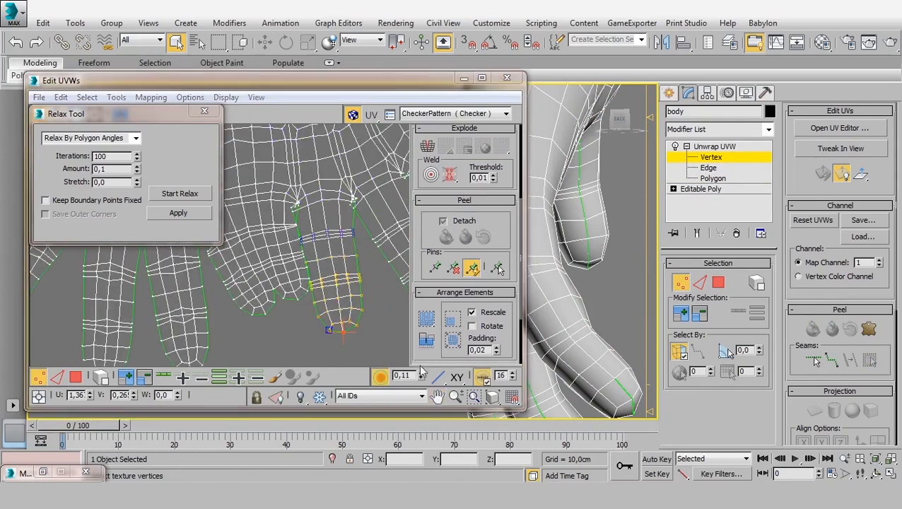
click(183, 378)
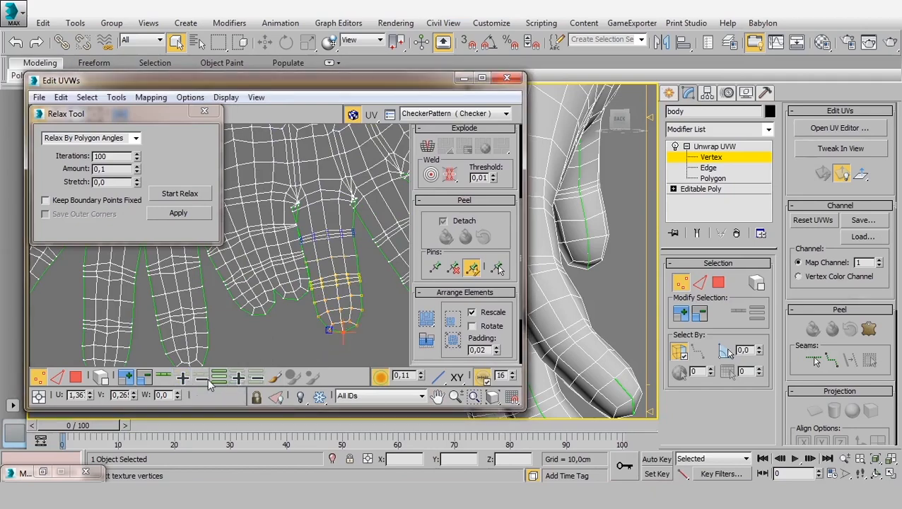
click(238, 379)
click(354, 349)
click(237, 379)
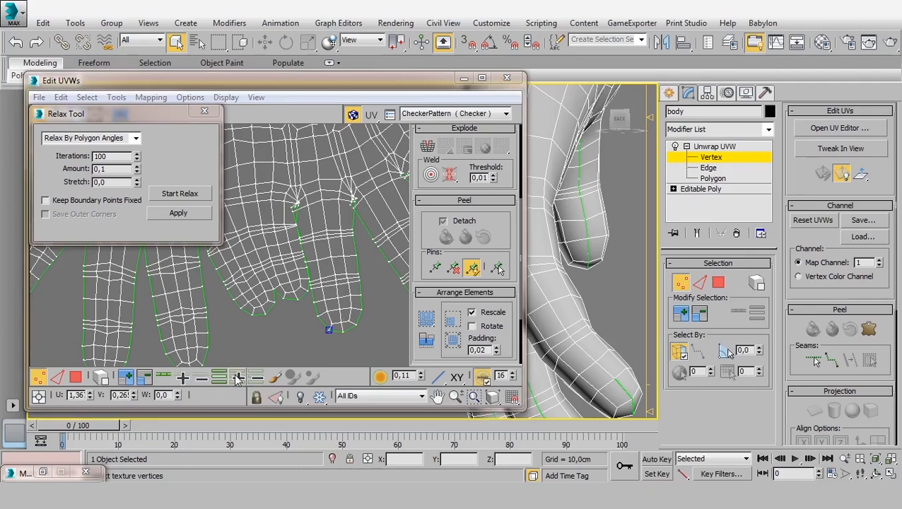
Select the vertices around that fingertip and grow the selection repeatedly along the finger towards its base
drag(369, 349, 322, 325)
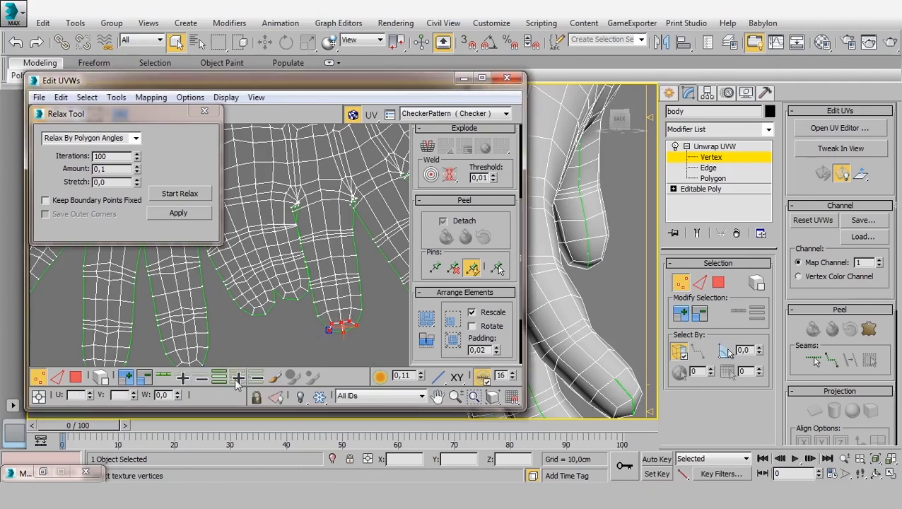
click(184, 378)
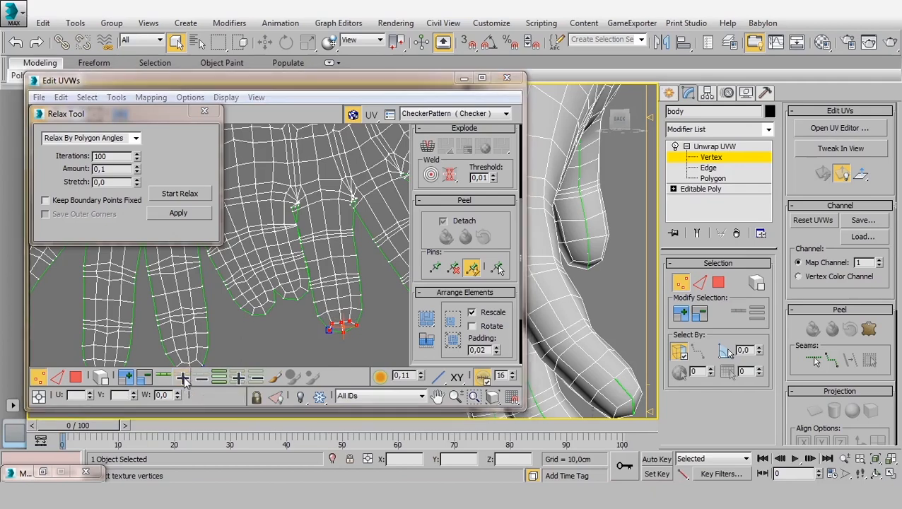
scroll(311, 321, up, 5)
middle_drag(311, 320, 278, 305)
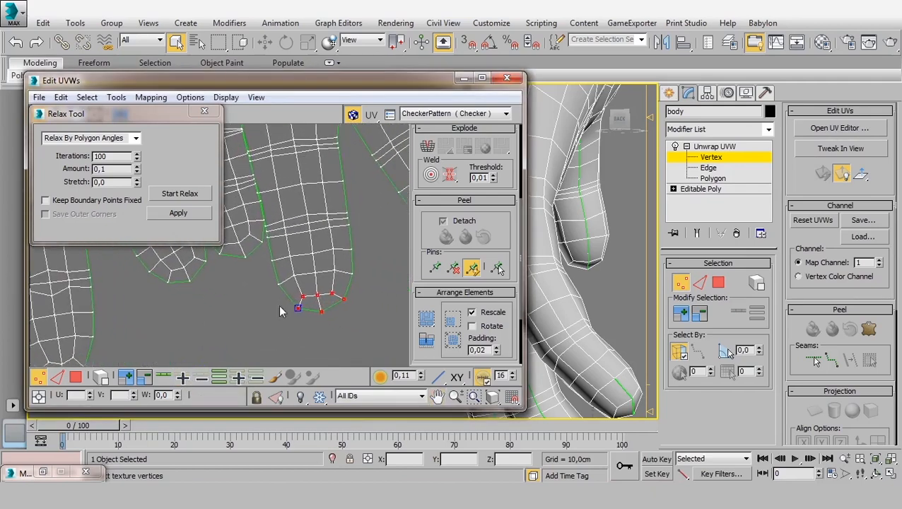
click(126, 376)
click(124, 378)
click(123, 378)
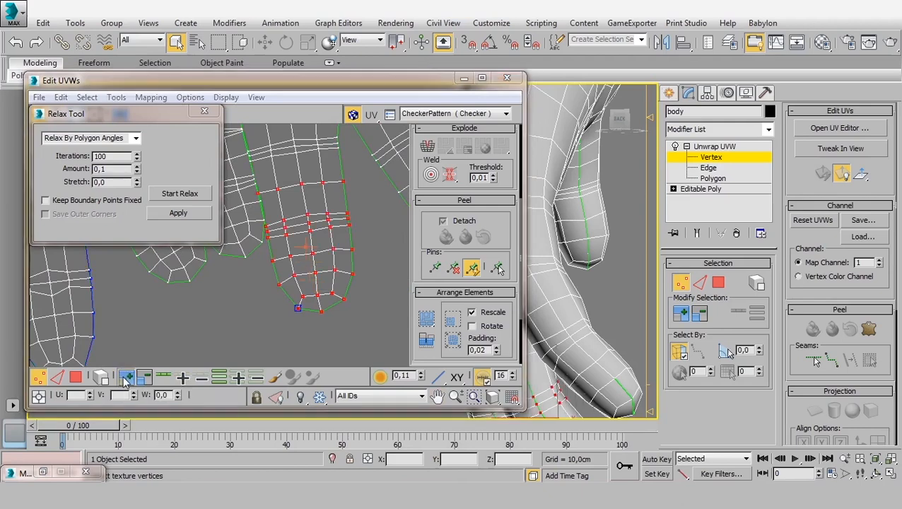
click(124, 378)
click(124, 379)
middle_drag(357, 212, 374, 332)
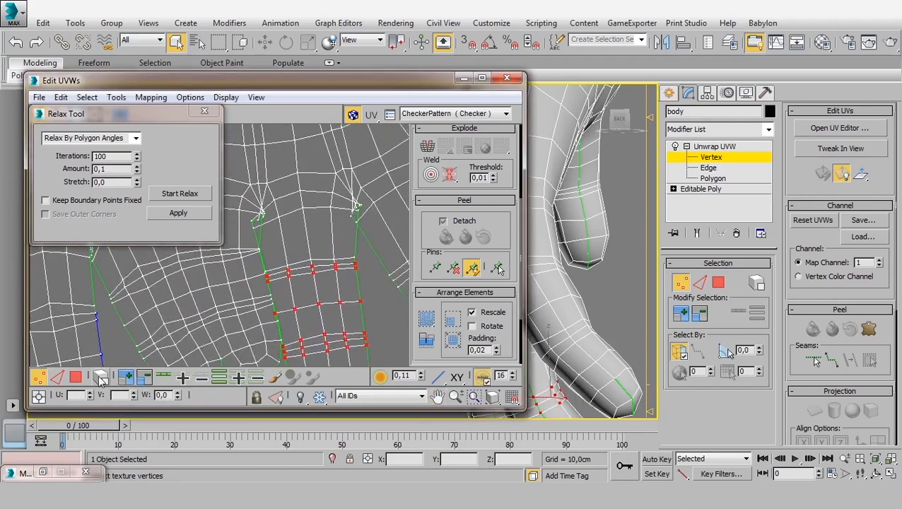
click(75, 376)
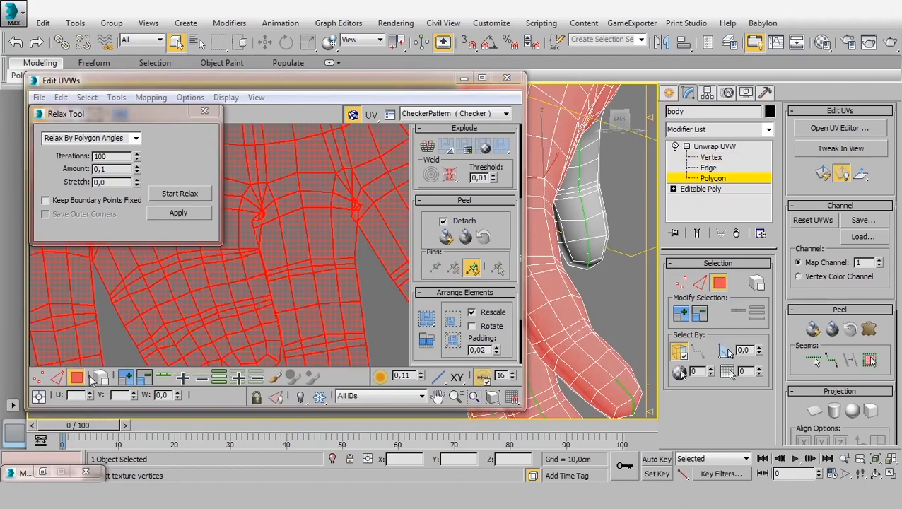
key(1)
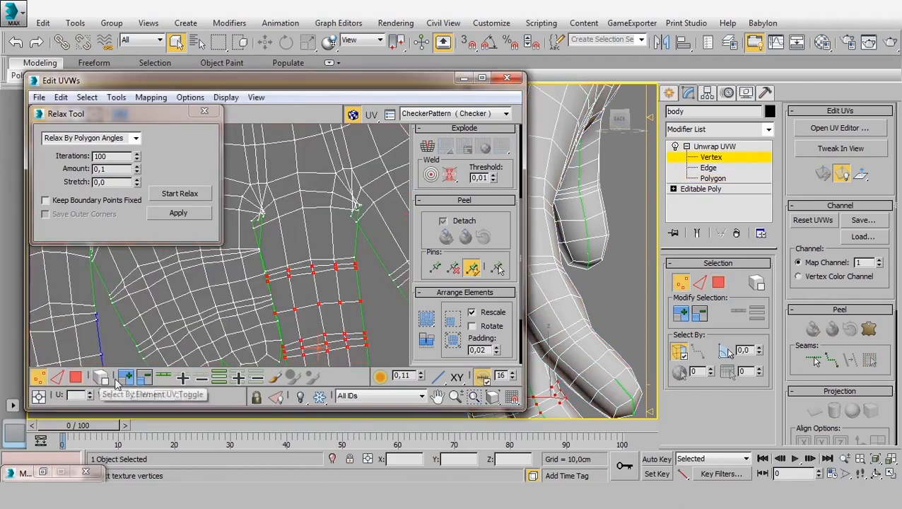
click(126, 377)
Untangle the crossing border vertices in the gap between the joined little finger and the finger to its right
scroll(334, 313, down, 3)
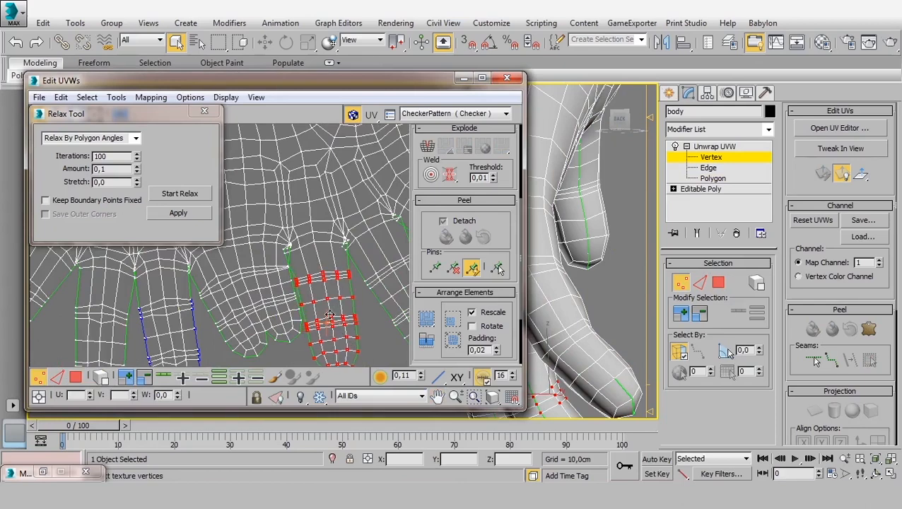
scroll(279, 244, up, 3)
scroll(279, 243, up, 3)
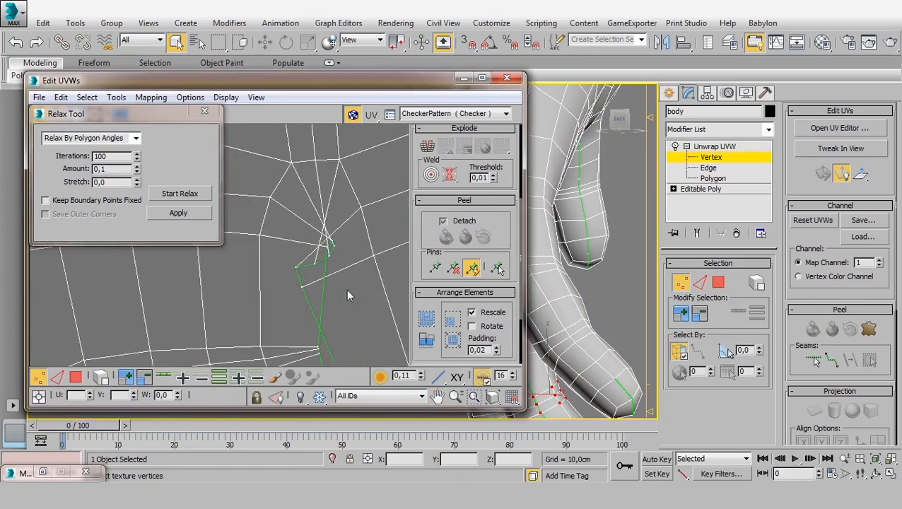
click(302, 290)
scroll(307, 273, up, 2)
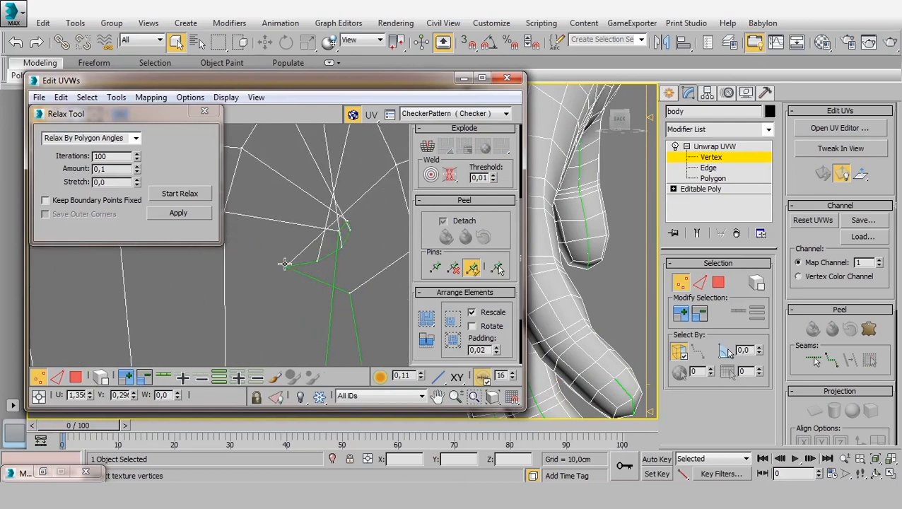
drag(284, 264, 339, 213)
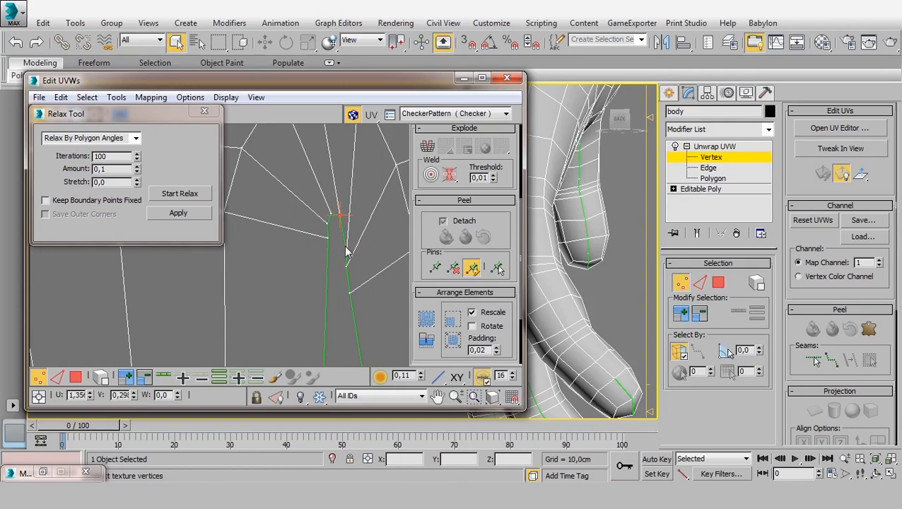
drag(345, 265, 346, 264)
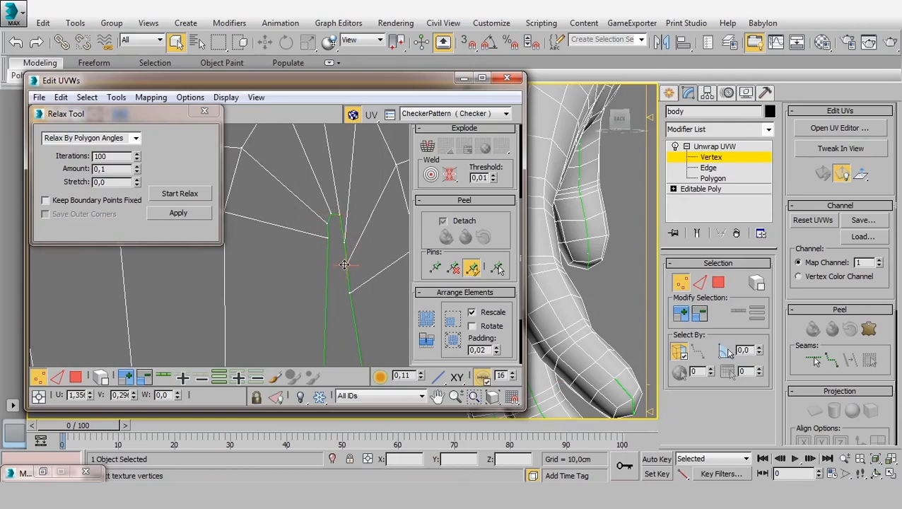
Spread the overlapping border vertices in the second finger gap on the right half of the hand shell
scroll(347, 265, down, 3)
middle_drag(357, 269, 334, 273)
scroll(333, 273, up, 2)
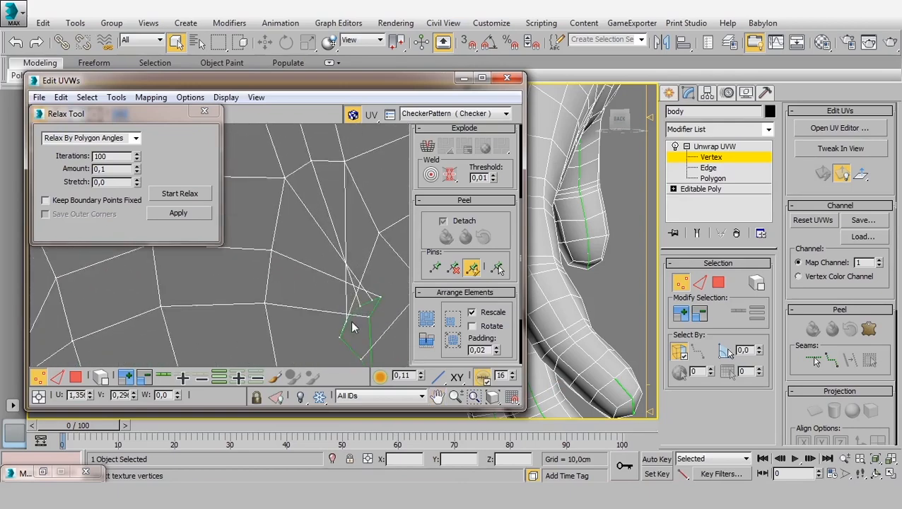
middle_drag(354, 322, 321, 292)
drag(327, 302, 349, 295)
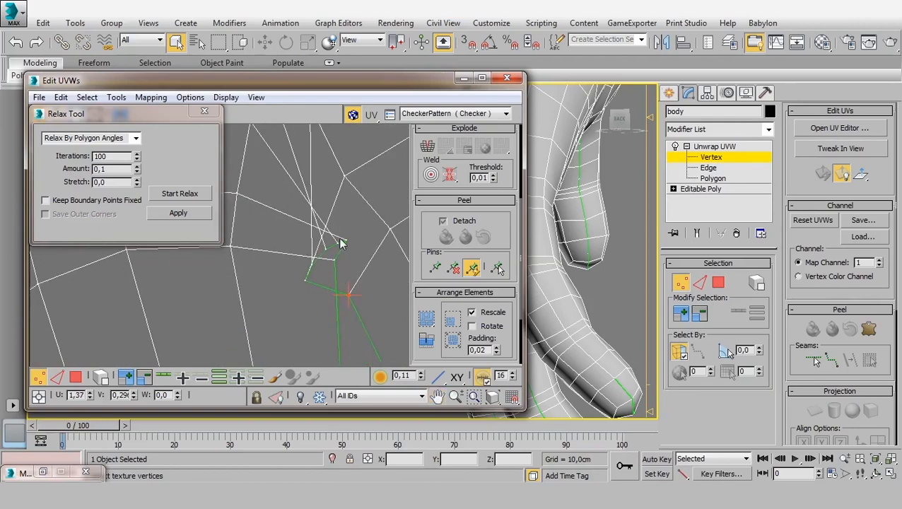
drag(345, 241, 324, 242)
Move the crossing border vertices of the outermost finger gap on the right half apart into a clean open notch
scroll(329, 250, up, 2)
scroll(322, 241, down, 2)
scroll(322, 242, up, 3)
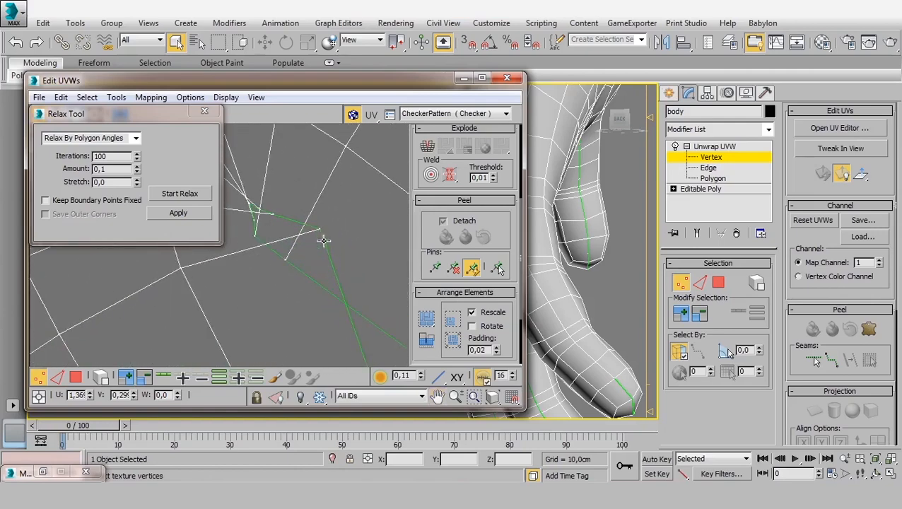
mouse_move(321, 236)
mouse_down()
mouse_move(295, 237)
mouse_move(309, 237)
mouse_up()
middle_drag(284, 233, 332, 296)
drag(305, 302, 310, 284)
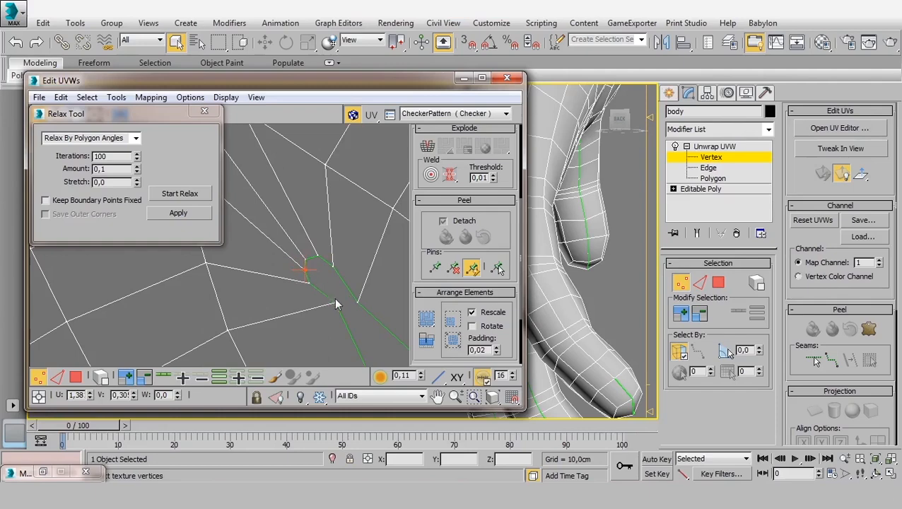
drag(335, 300, 324, 303)
Separate the overlapping border vertices in the gap between the joined little finger and the finger to its left
scroll(321, 304, down, 3)
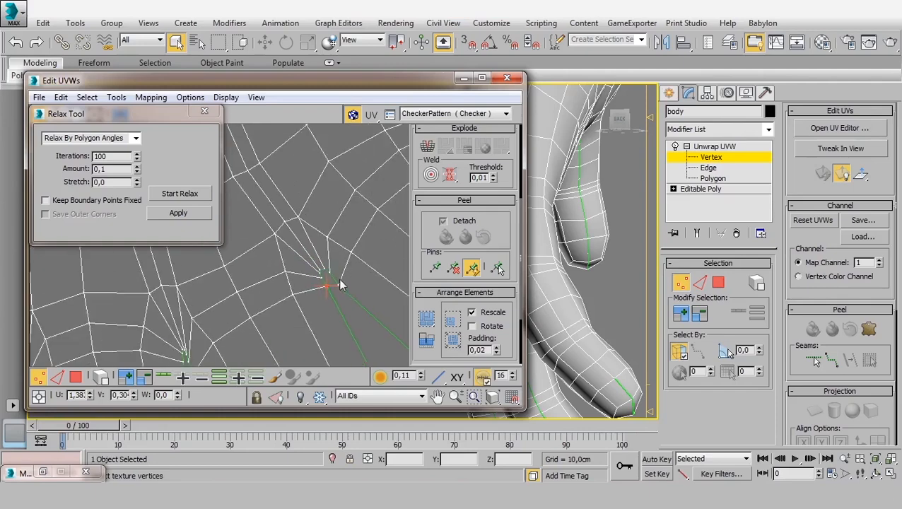
scroll(349, 240, down, 3)
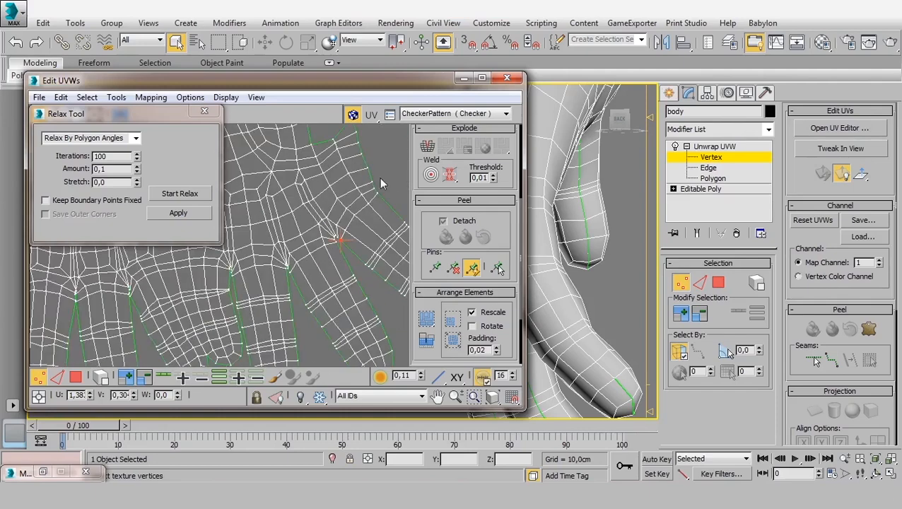
scroll(350, 208, up, 3)
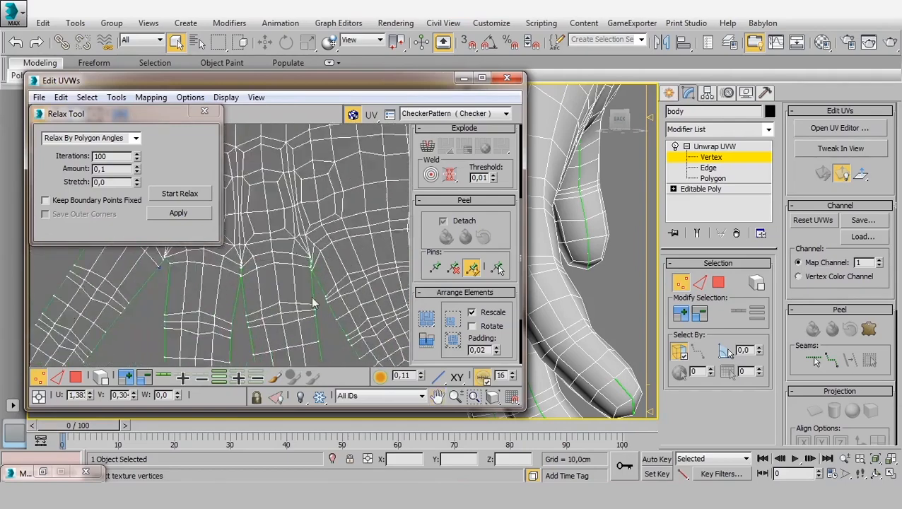
scroll(306, 261, up, 3)
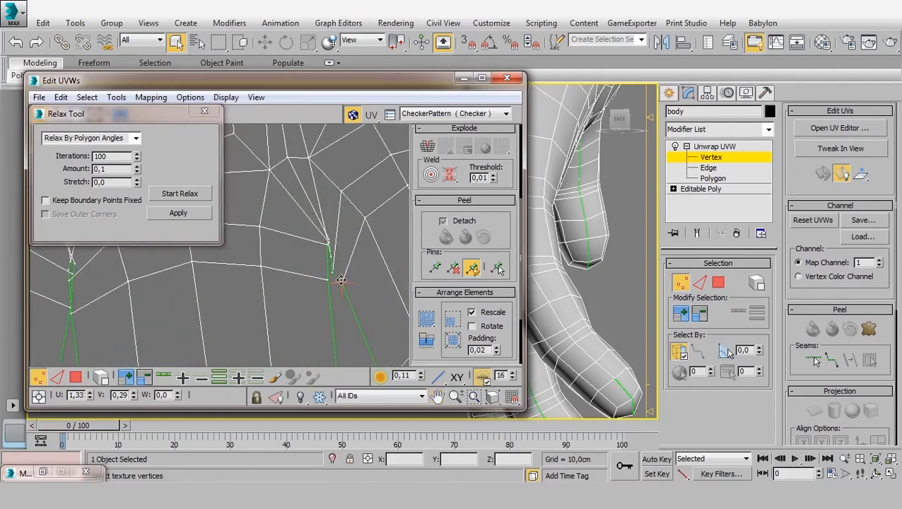
scroll(341, 282, up, 2)
drag(333, 275, 336, 272)
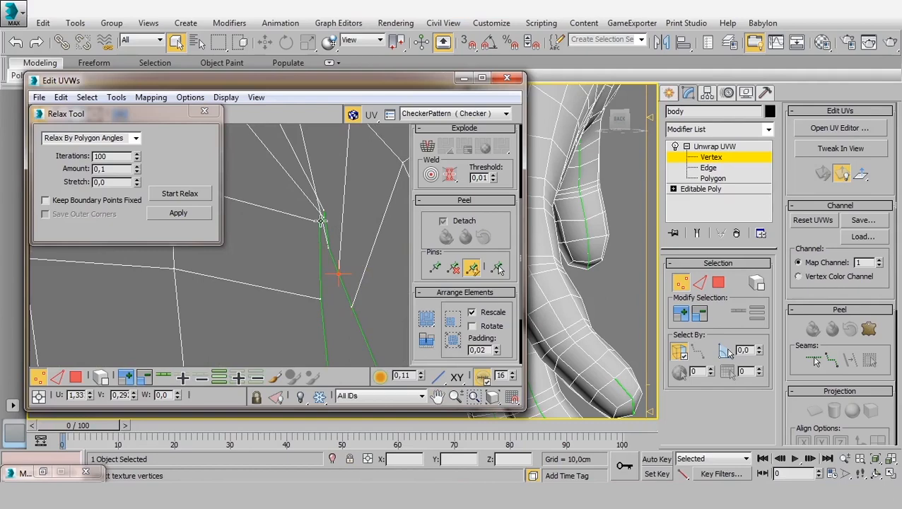
mouse_move(320, 221)
mouse_down()
mouse_move(311, 237)
mouse_move(329, 244)
mouse_move(314, 221)
mouse_up()
scroll(316, 207, down, 2)
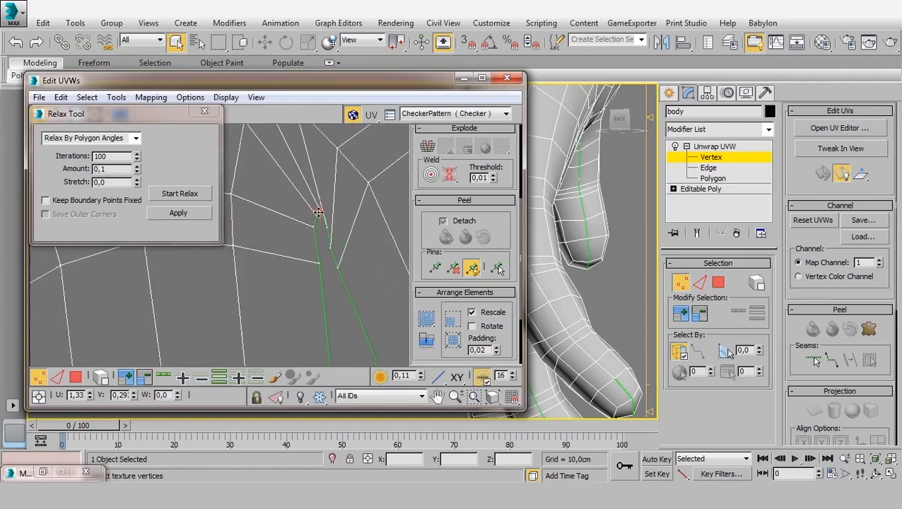
Pull the crossed border vertices apart in the second finger gap on the left half of the hand shell
middle_drag(316, 207, 258, 266)
scroll(141, 281, up, 3)
middle_drag(141, 282, 296, 287)
middle_drag(417, 304, 256, 292)
middle_drag(371, 303, 230, 305)
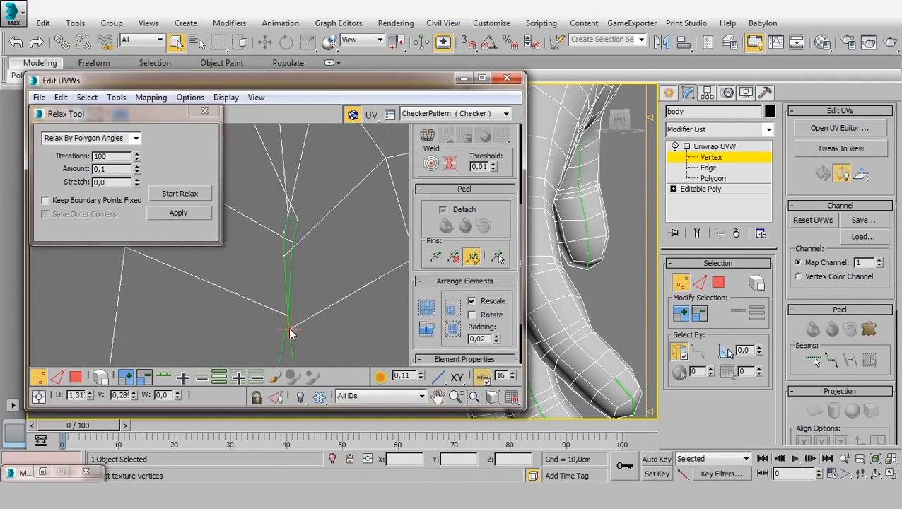
drag(295, 327, 298, 326)
mouse_move(284, 255)
mouse_down()
mouse_move(304, 255)
mouse_move(285, 251)
mouse_up()
drag(286, 314, 279, 317)
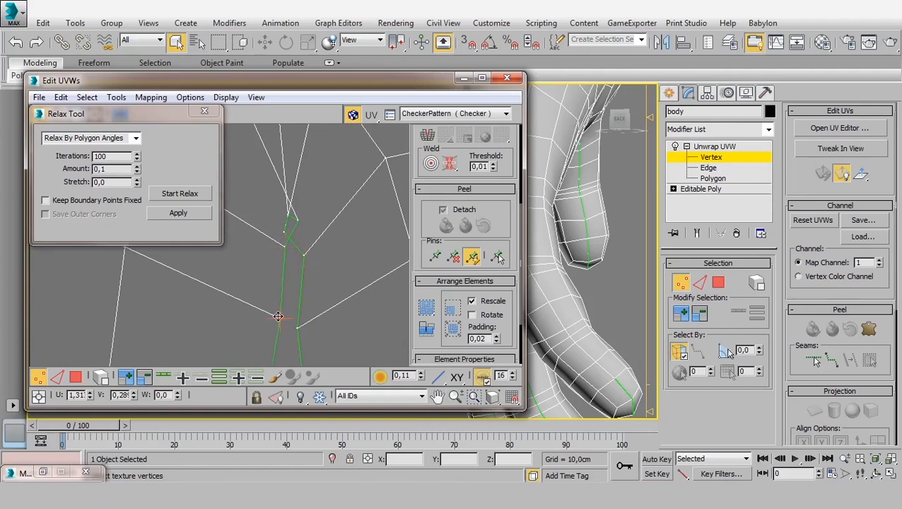
drag(287, 231, 294, 212)
Open up the outermost finger gap on the left half by moving its overlapping border vertices to their own sides
scroll(294, 212, down, 3)
middle_drag(294, 212, 332, 243)
scroll(330, 244, up, 4)
scroll(331, 203, up, 2)
middle_drag(332, 203, 311, 242)
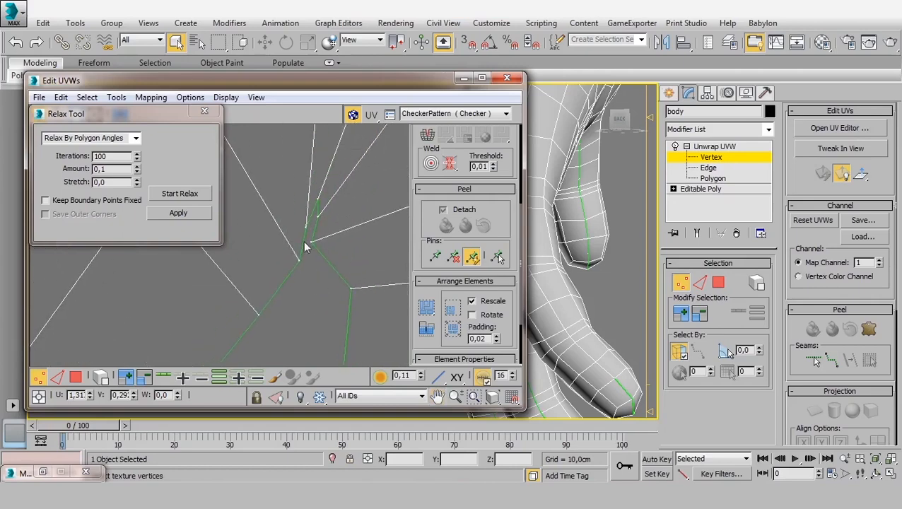
drag(309, 244, 340, 249)
mouse_move(317, 217)
mouse_down()
mouse_move(340, 219)
mouse_move(338, 207)
mouse_move(310, 228)
mouse_move(319, 227)
mouse_up()
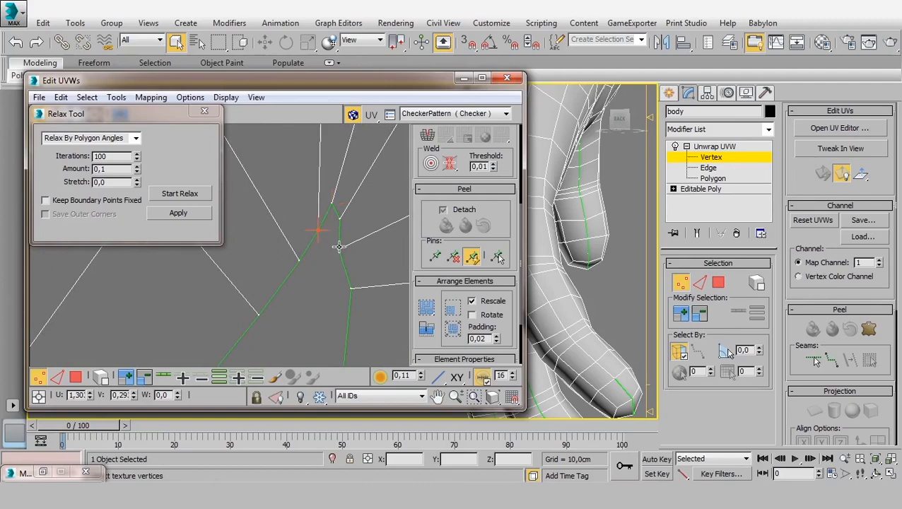
Move the small thumb UV shell from beside the checker square over to the combined hand shell
scroll(339, 246, down, 8)
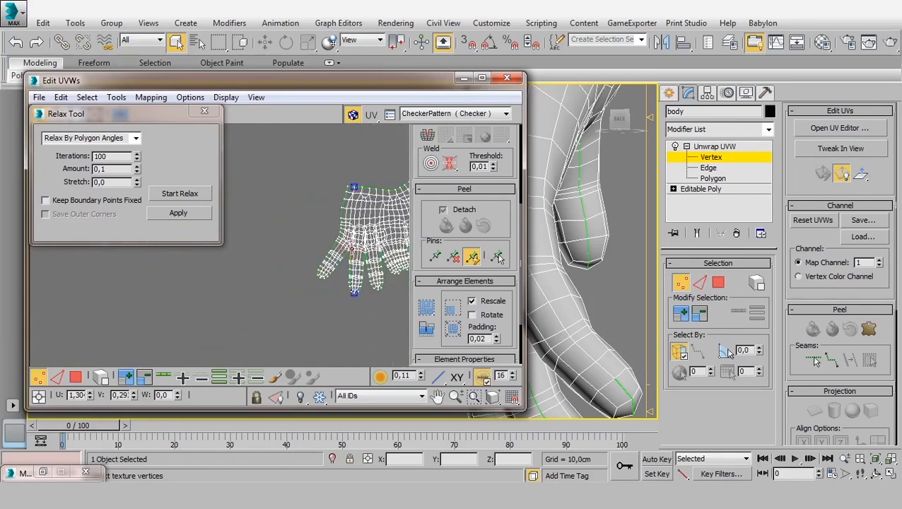
middle_drag(352, 248, 261, 267)
scroll(352, 174, down, 5)
scroll(329, 256, up, 4)
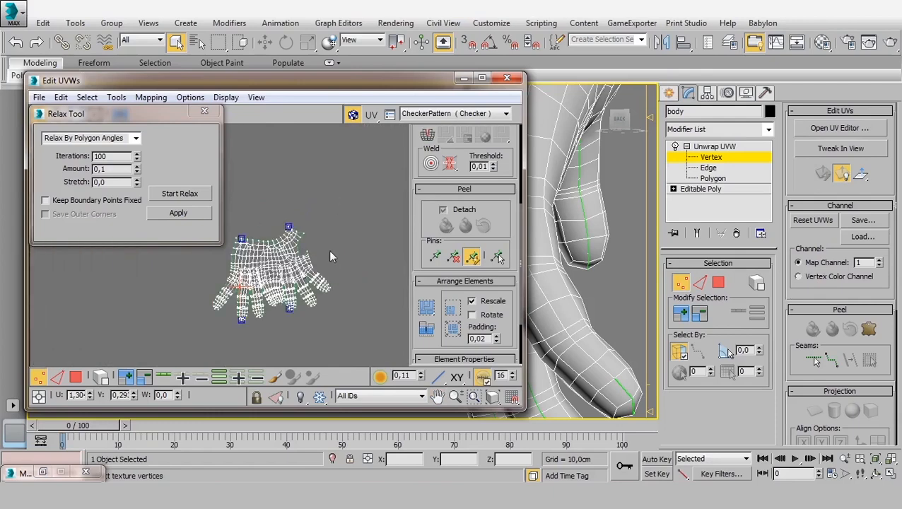
scroll(311, 207, down, 4)
scroll(285, 258, up, 3)
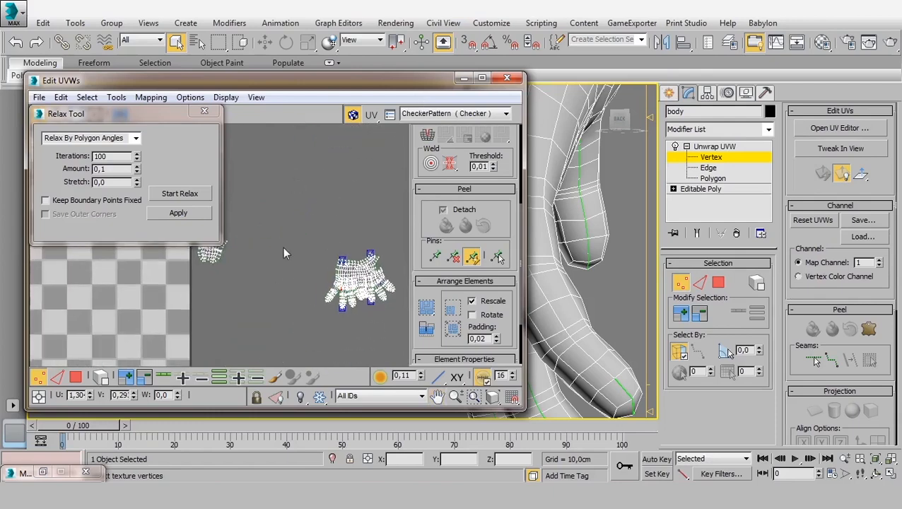
drag(259, 251, 171, 340)
middle_drag(270, 309, 209, 299)
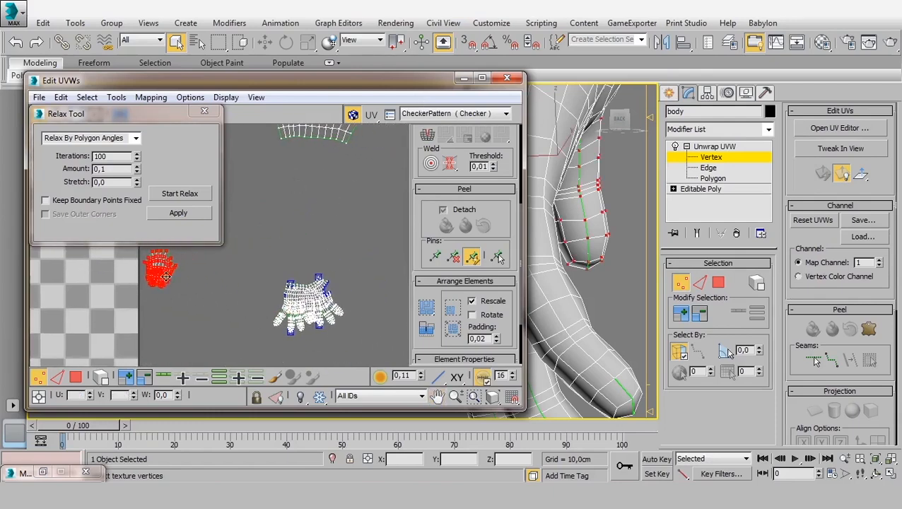
drag(165, 273, 381, 283)
scroll(248, 288, up, 6)
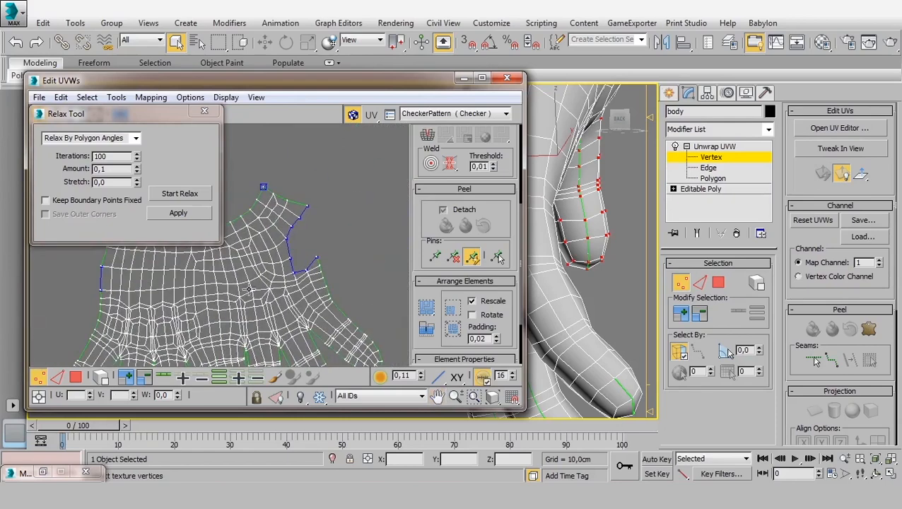
Turn on element selection and position the thumb shell close against the side of the combined hand shell
scroll(295, 243, down, 5)
scroll(260, 282, up, 4)
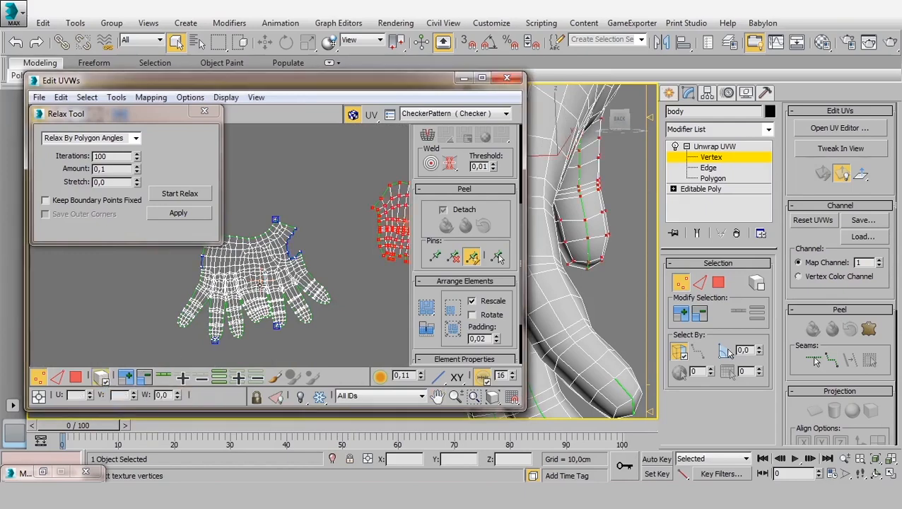
click(102, 378)
click(283, 288)
drag(294, 277, 292, 285)
click(370, 215)
middle_drag(394, 220, 362, 243)
click(361, 228)
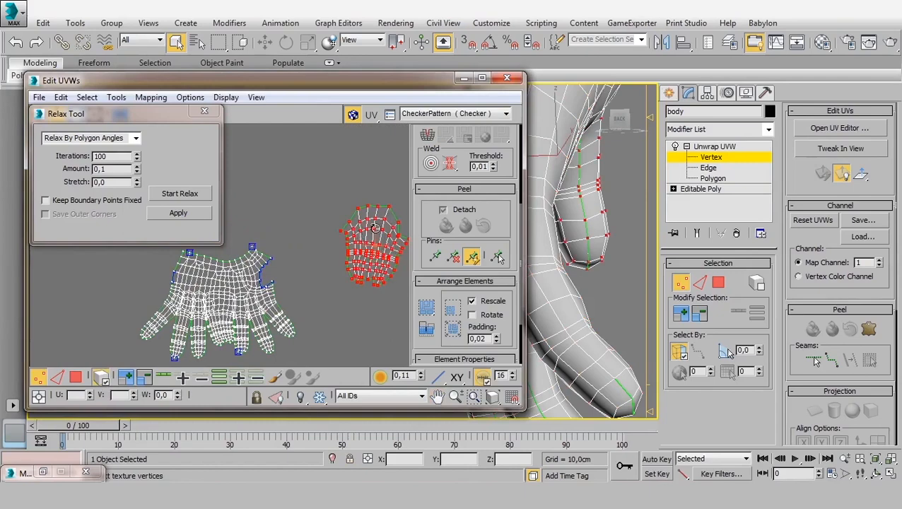
drag(361, 227, 318, 265)
scroll(318, 265, down, 4)
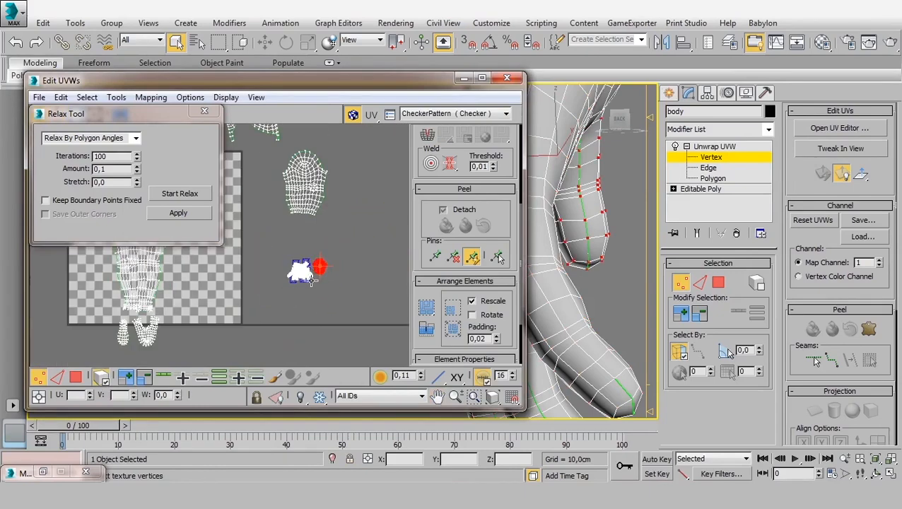
Close the UV editor and return Unwrap UVW from Vertex to its top level
scroll(311, 281, down, 3)
middle_drag(311, 282, 490, 341)
middle_drag(334, 290, 221, 298)
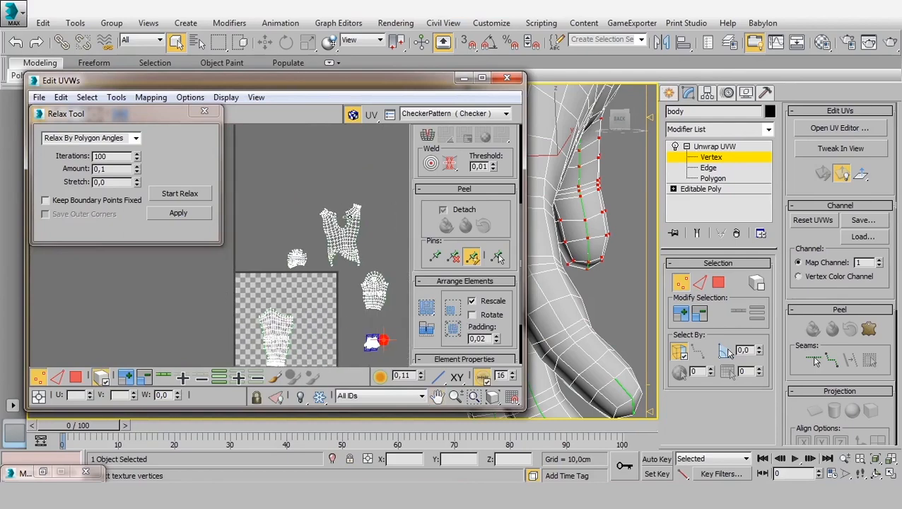
scroll(309, 266, down, 3)
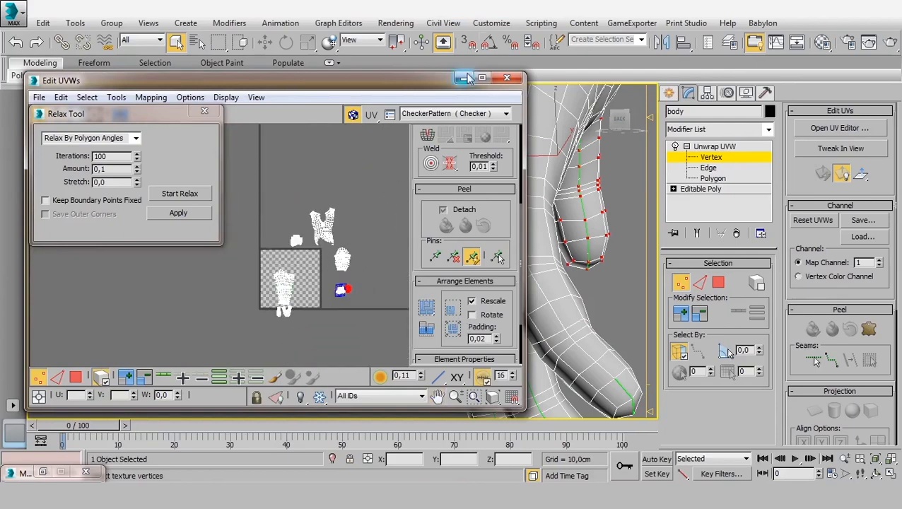
click(507, 78)
click(721, 148)
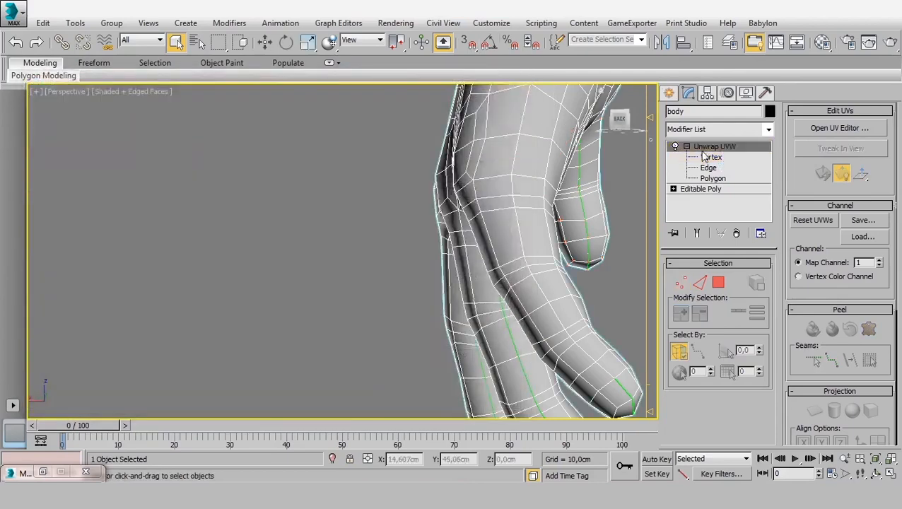
Bring up the Material Editor and display Material #0's checker texture on the body in the viewport
click(42, 472)
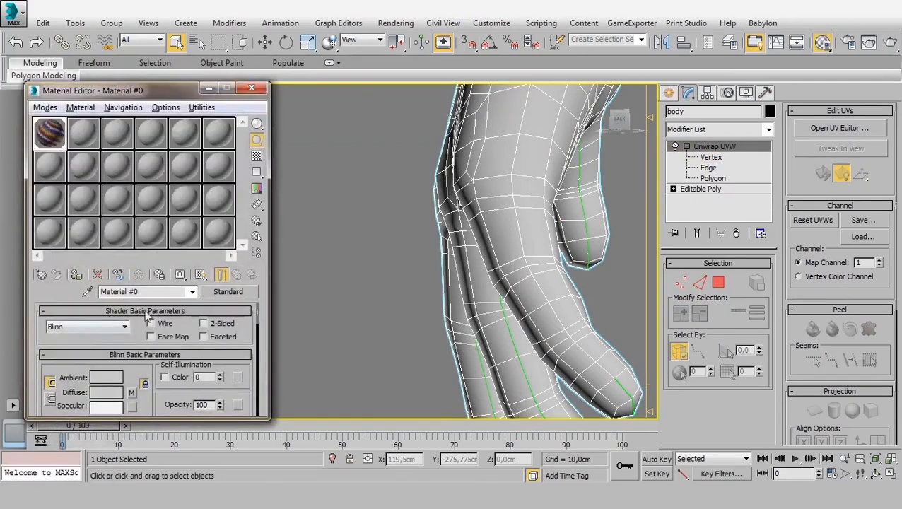
click(200, 274)
click(412, 279)
middle_drag(412, 279, 544, 278)
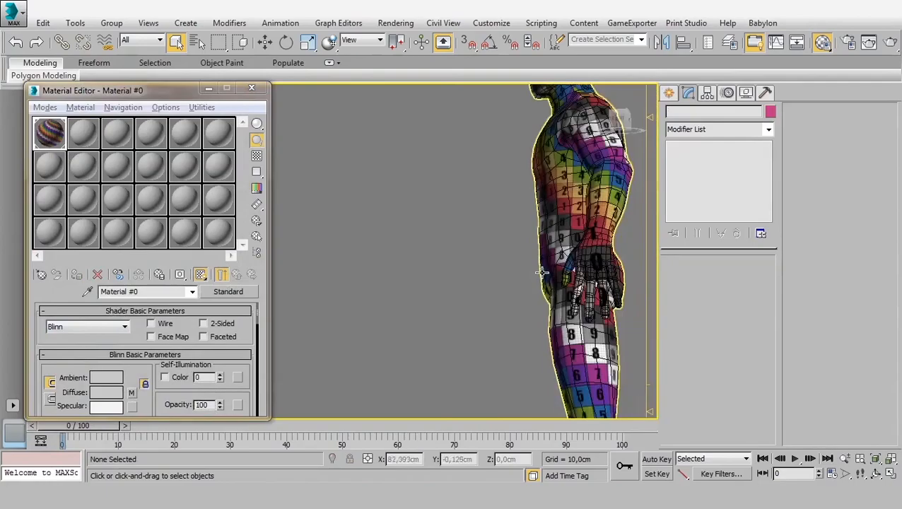
Examine the checker texture on the hand, fingers and the whole half body for distortion and scale differences
click(545, 278)
scroll(550, 285, up, 4)
scroll(552, 290, down, 4)
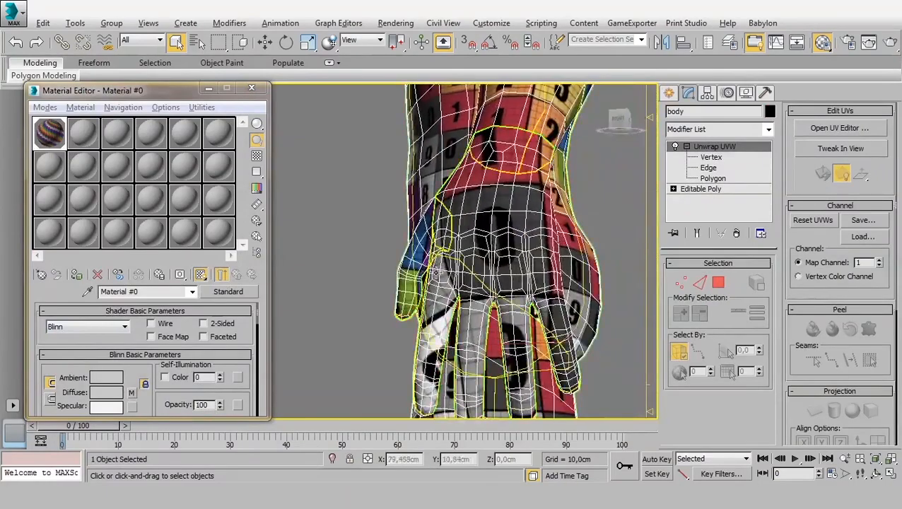
scroll(456, 245, up, 4)
alt+middle_drag(556, 262, 487, 275)
scroll(486, 275, down, 6)
alt+middle_drag(579, 254, 407, 270)
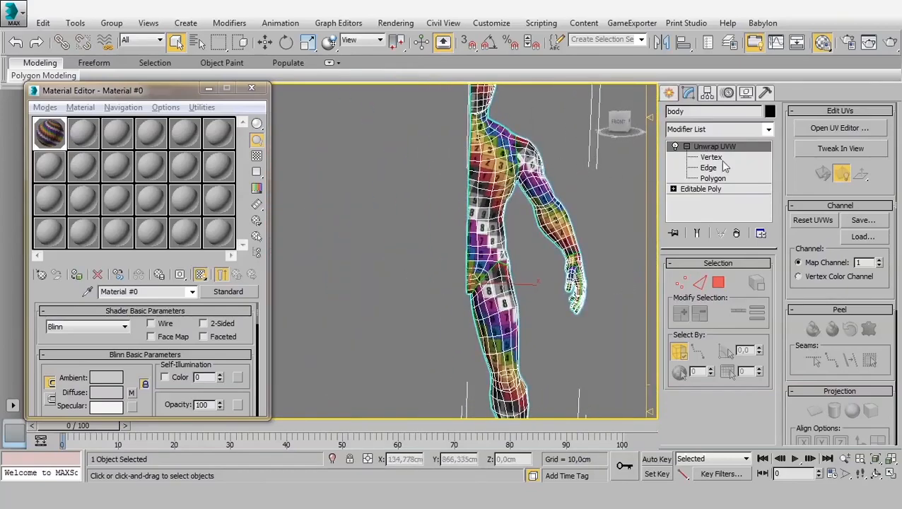
middle_drag(465, 247, 450, 251)
scroll(450, 251, down, 2)
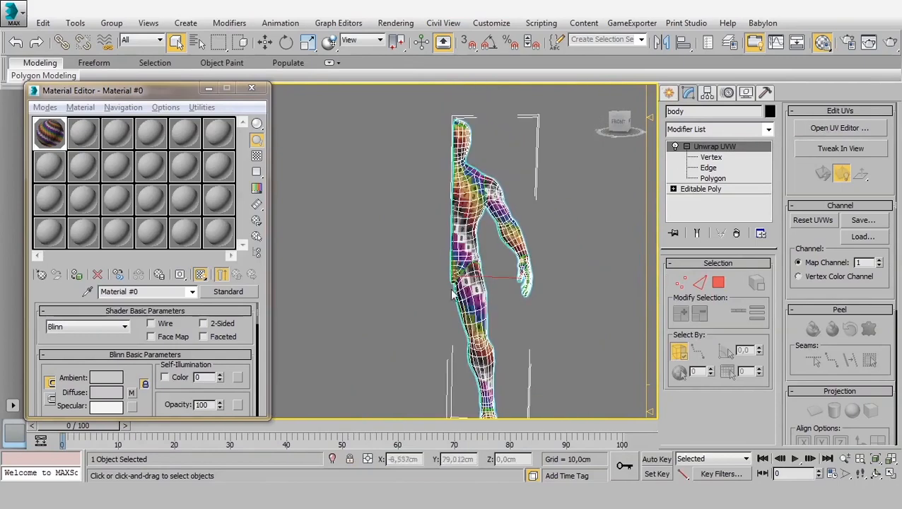
middle_drag(462, 289, 463, 258)
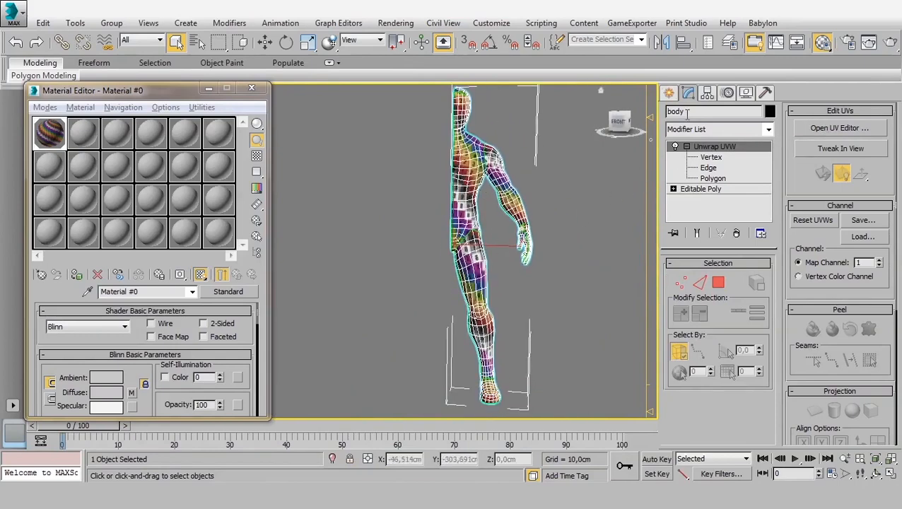
Collapse the body's whole modifier stack to bake the Unwrap UVW into the Editable Poly
click(712, 157)
click(712, 146)
right_click(714, 146)
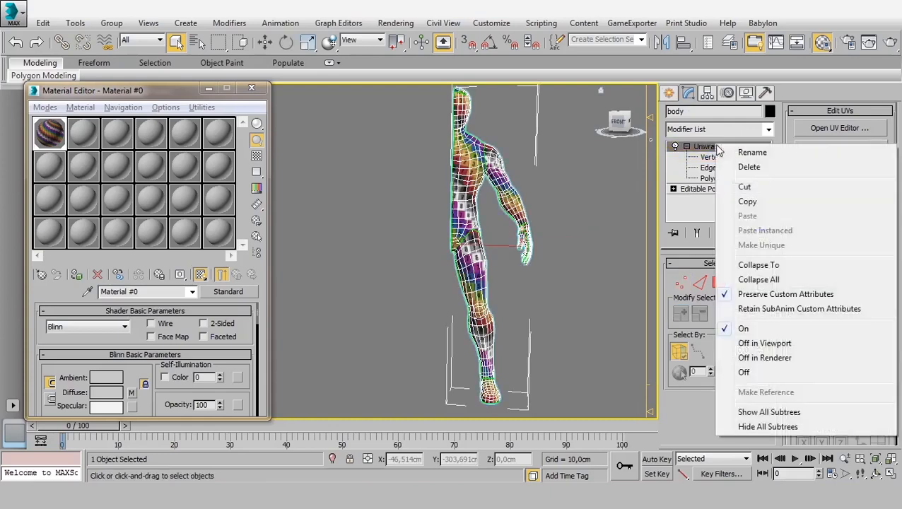
click(757, 281)
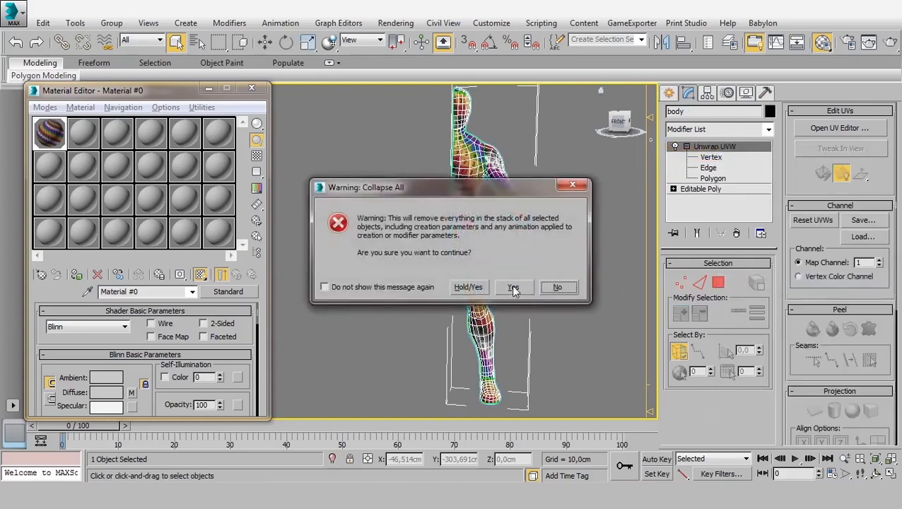
click(514, 288)
Apply a Symmetry modifier to the half body to create its mirrored other half
scroll(446, 273, up, 5)
click(543, 203)
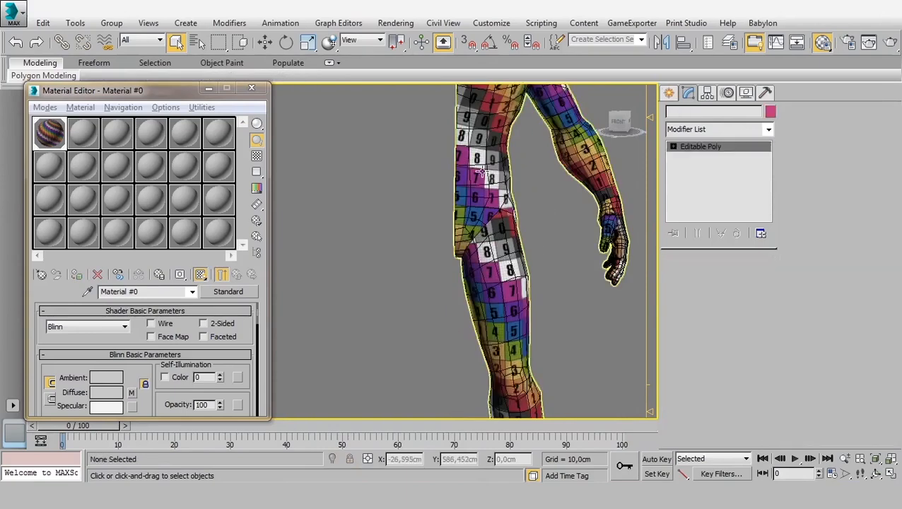
click(483, 171)
click(732, 130)
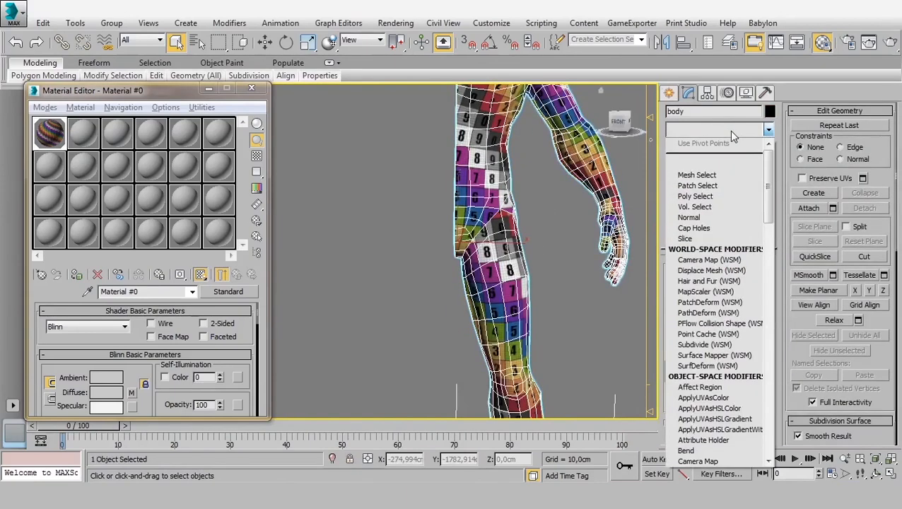
text(sy)
key(Return)
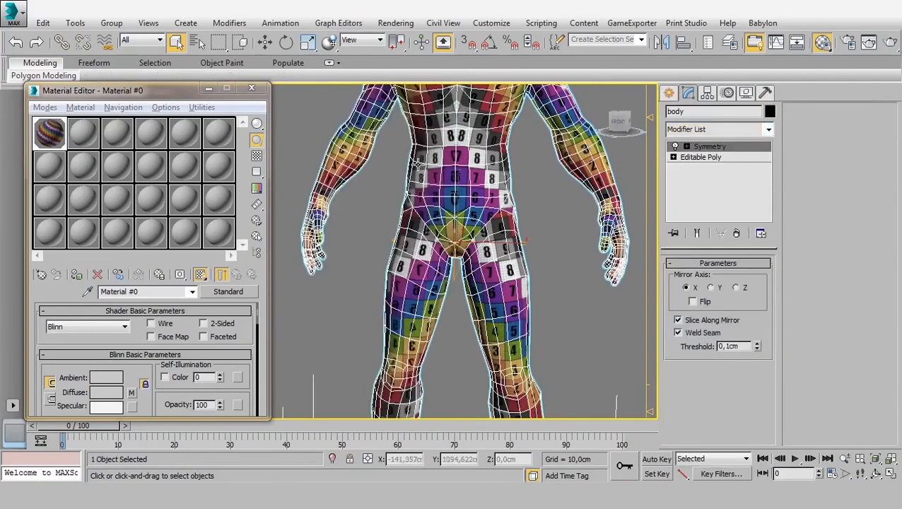
Set the Symmetry modifier's weld seam threshold to 0,01 cm
middle_drag(438, 182, 447, 218)
middle_drag(550, 271, 566, 285)
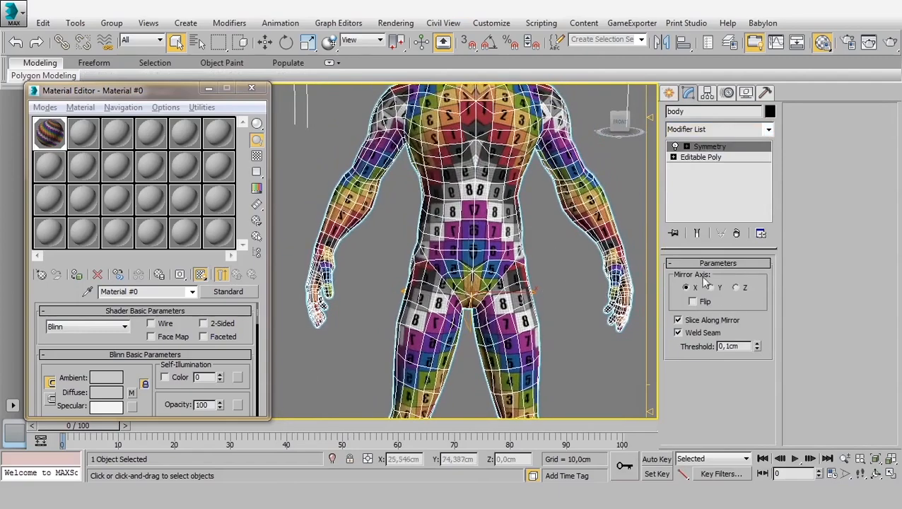
click(756, 349)
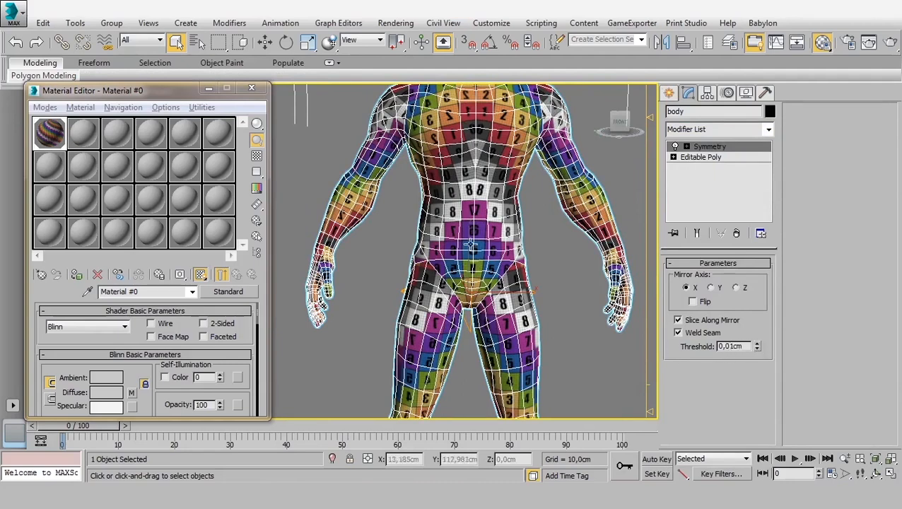
Collapse the Symmetry modifier into the body's Editable Poly and turn off the checker texture in the viewport
scroll(494, 219, up, 8)
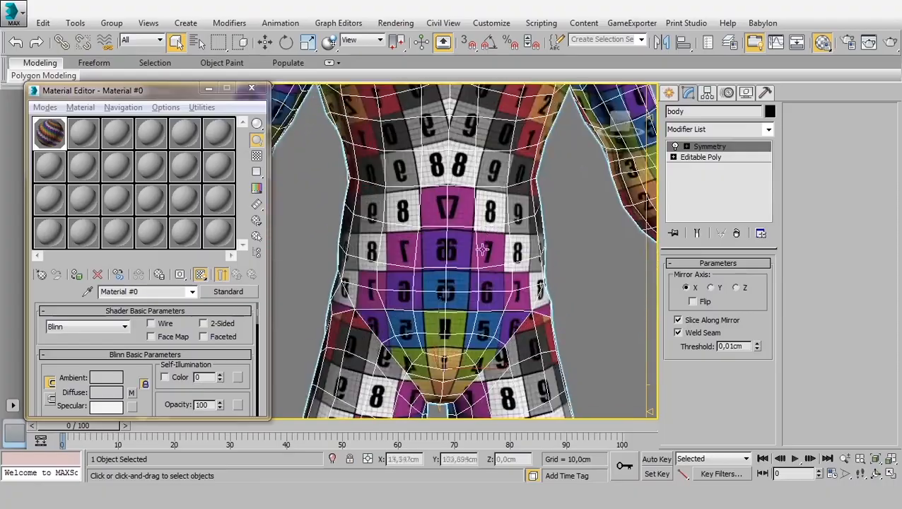
alt+middle_drag(450, 242, 396, 333)
scroll(511, 188, down, 2)
scroll(482, 264, down, 2)
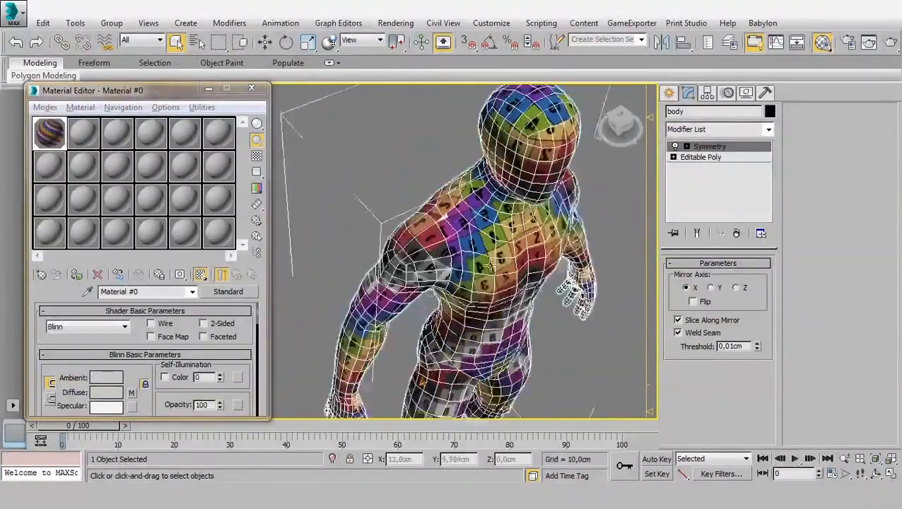
alt+middle_drag(538, 304, 481, 250)
scroll(481, 263, up, 1)
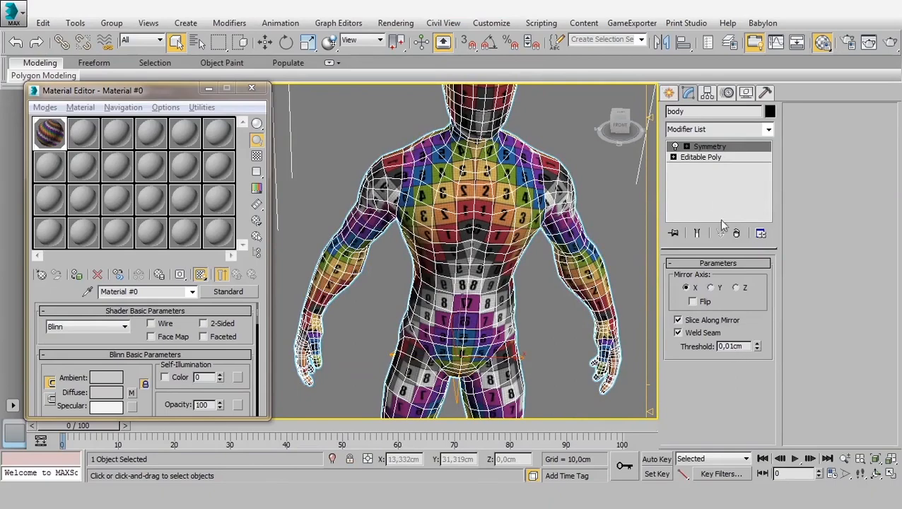
right_click(719, 155)
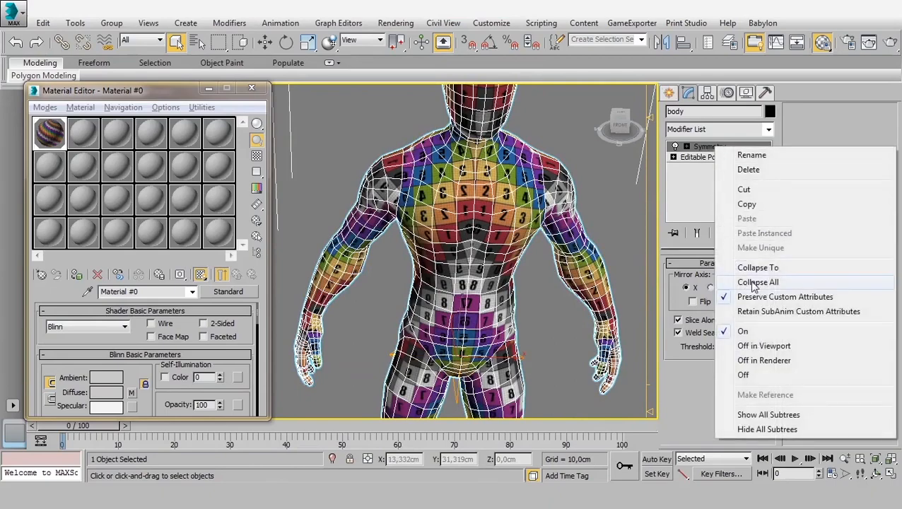
click(741, 283)
click(513, 285)
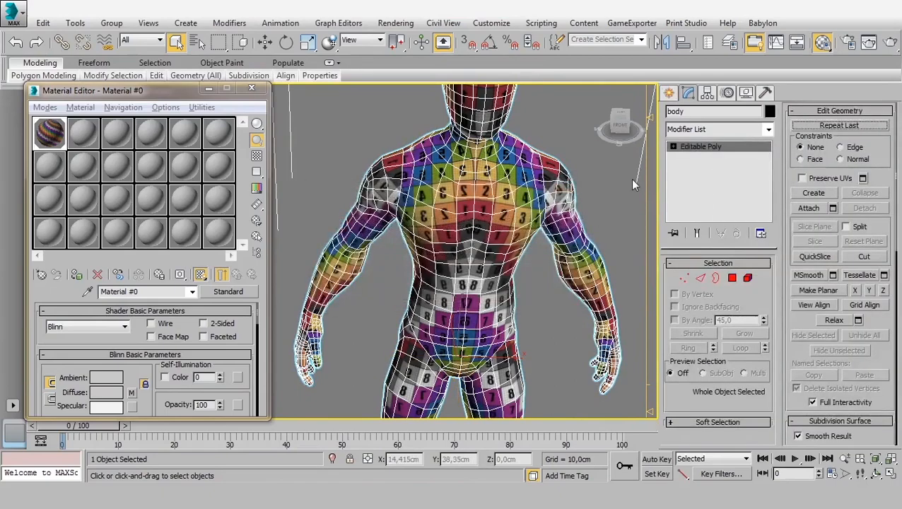
click(203, 275)
Add a TurboSmooth modifier to the full body
click(721, 130)
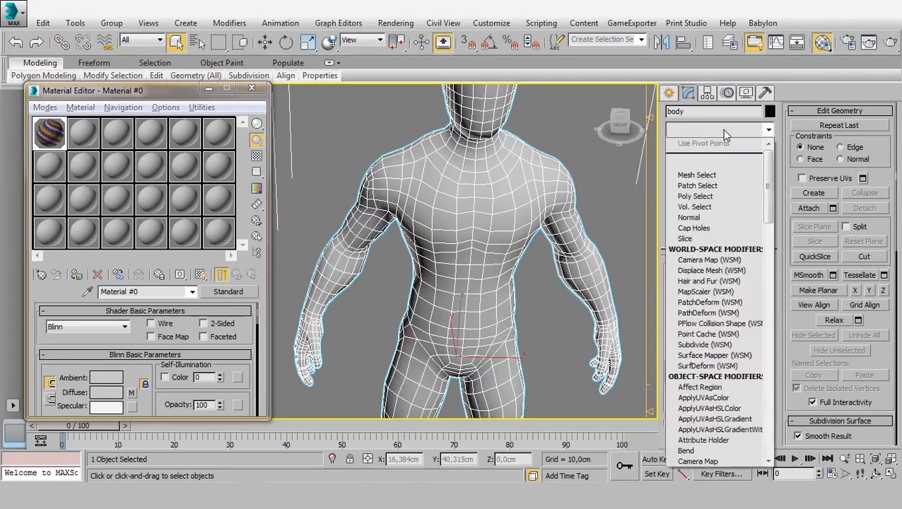
text(turbo)
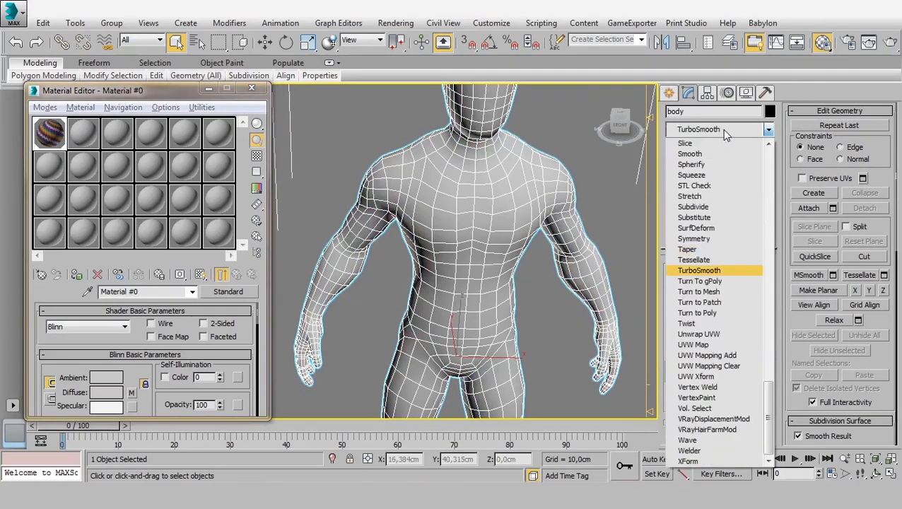
key(Return)
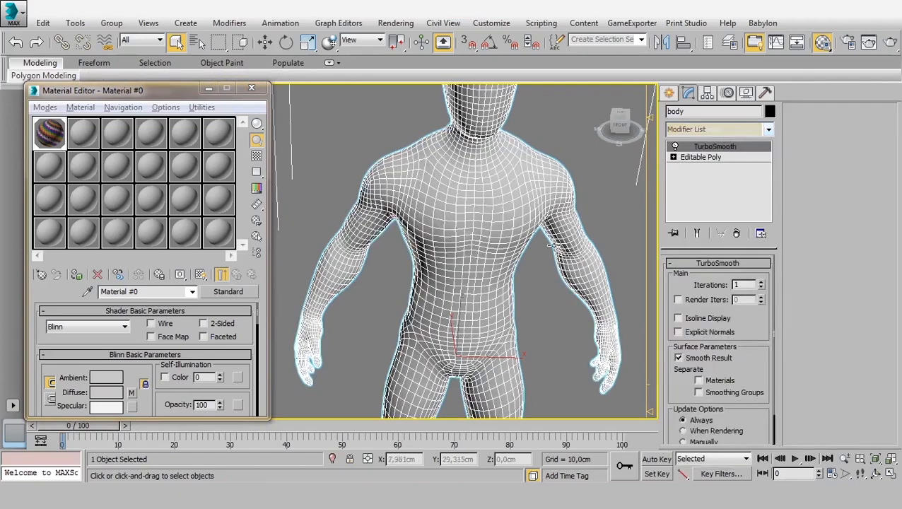
Check the smoothed body's surface with edged faces hidden and delete the TurboSmooth modifier
click(540, 319)
key(F3)
mouse_move(520, 337)
alt+middle_down()
mouse_move(693, 289)
mouse_move(509, 312)
mouse_move(459, 290)
mouse_move(433, 303)
mouse_move(437, 322)
mouse_move(470, 286)
mouse_move(438, 228)
alt+middle_up()
click(439, 228)
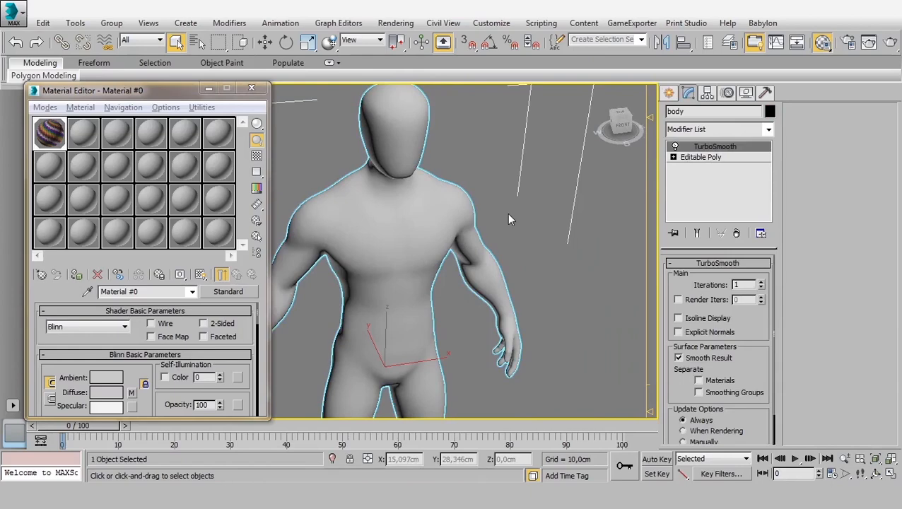
key(F4)
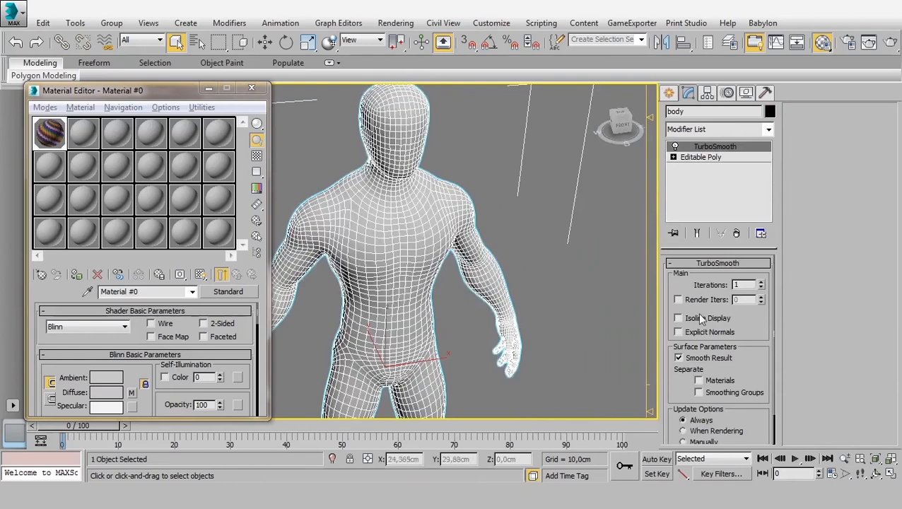
click(737, 234)
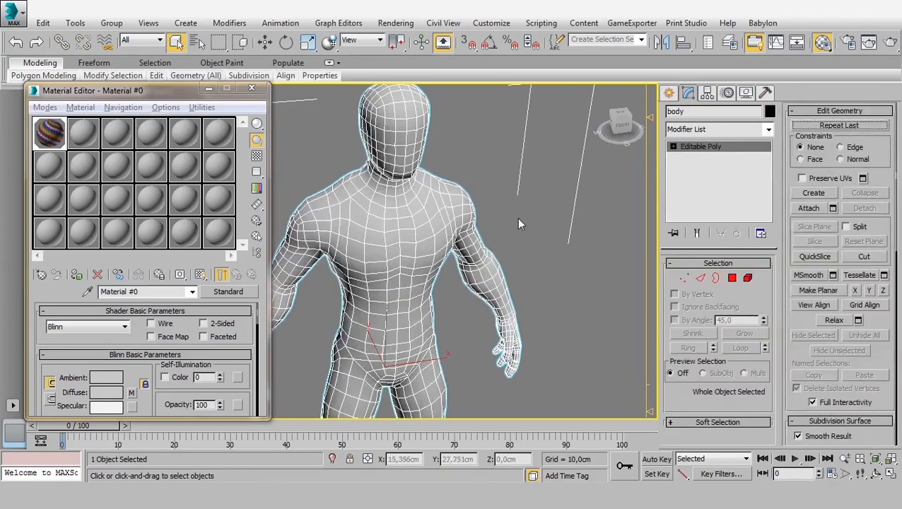
Turn the material's checker texture back on in the viewport for the full body
click(521, 220)
click(391, 240)
alt+middle_drag(429, 295, 472, 271)
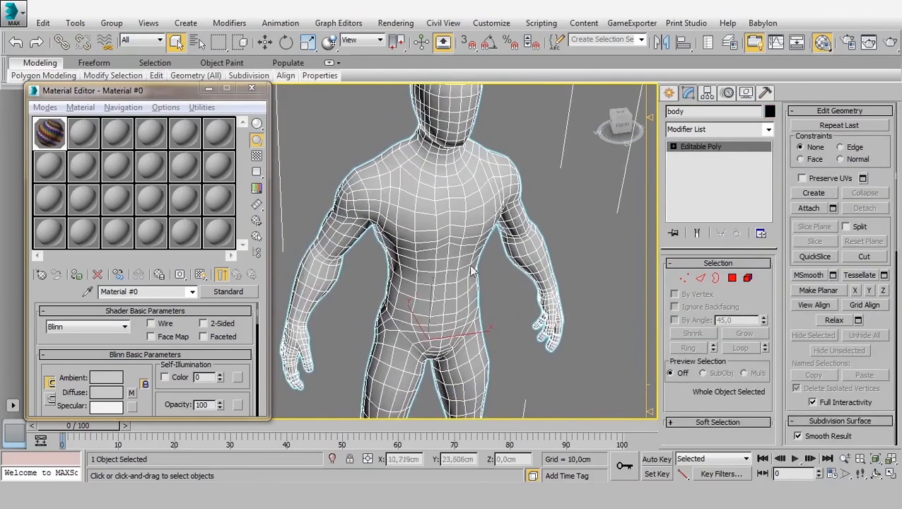
middle_drag(456, 313, 468, 226)
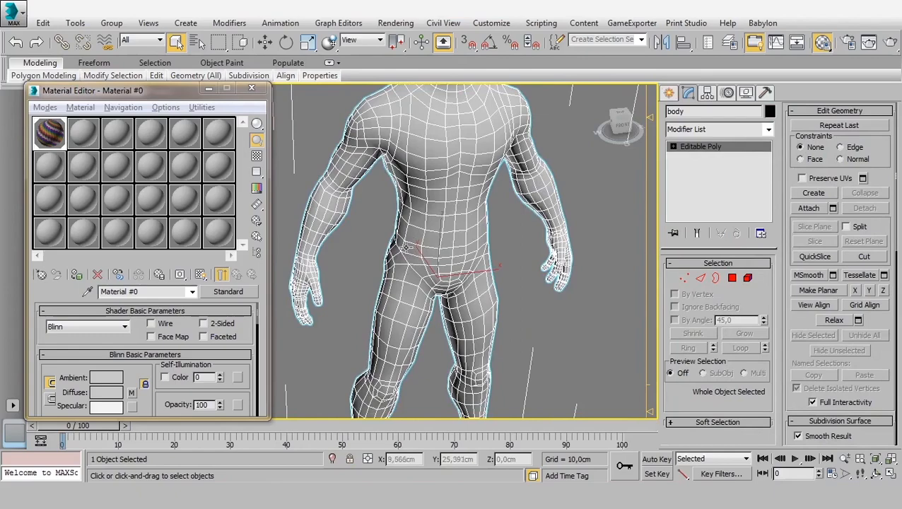
alt+middle_drag(556, 326, 550, 301)
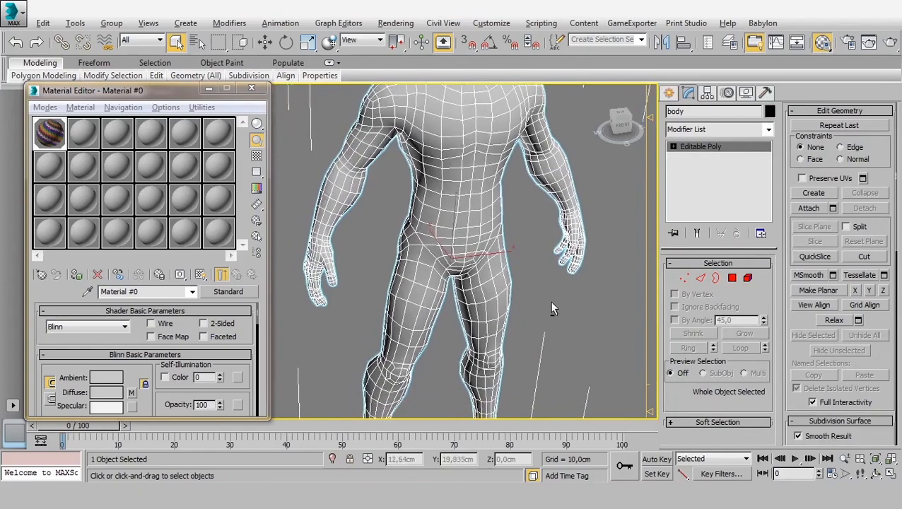
click(200, 274)
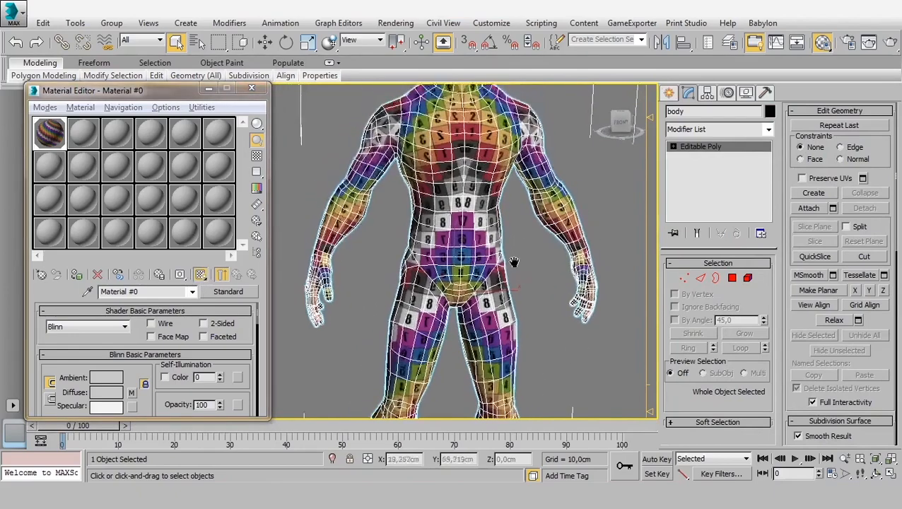
Examine the checker pattern on the body's torso, arms and centre line for mirrored or distorted numbers
scroll(424, 201, up, 5)
scroll(420, 188, up, 3)
scroll(510, 188, up, 4)
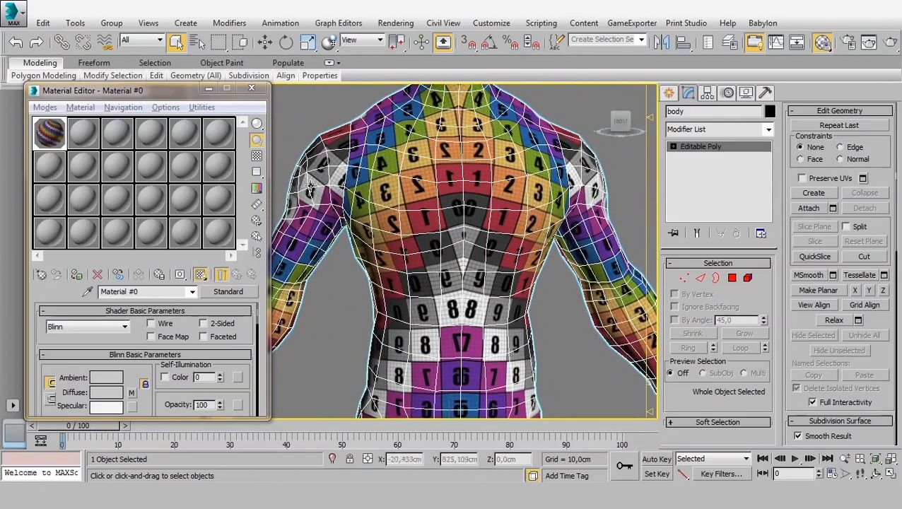
scroll(346, 210, down, 4)
scroll(506, 267, up, 6)
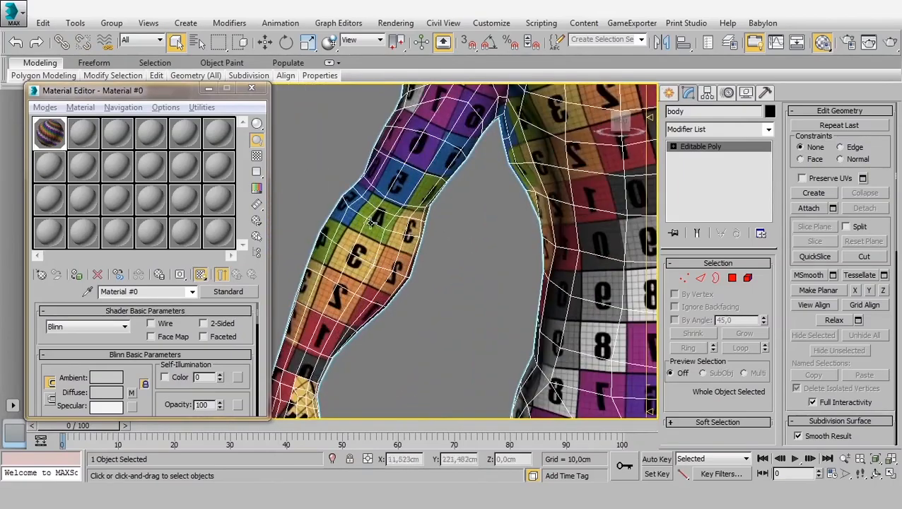
scroll(505, 267, down, 5)
scroll(622, 186, up, 2)
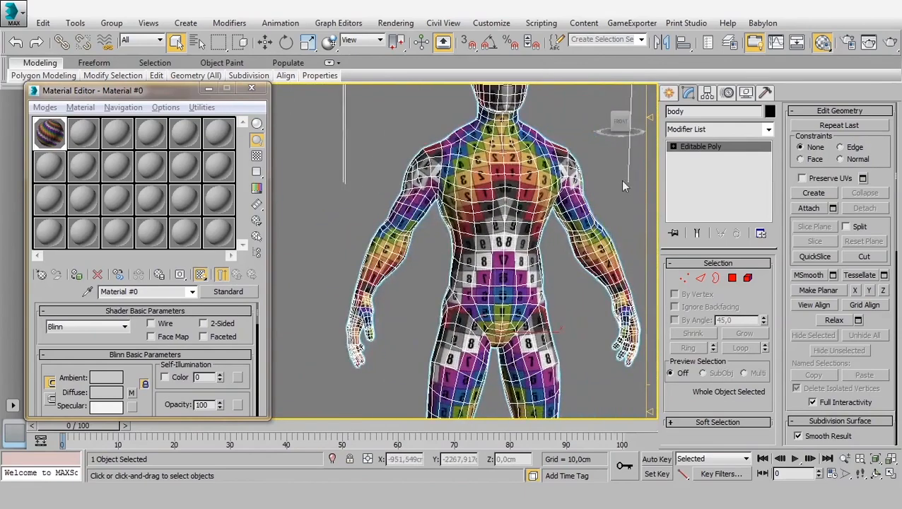
Add an Unwrap UVW modifier to the body and open its UV editor in a reduced window beside the model
click(740, 132)
key(u)
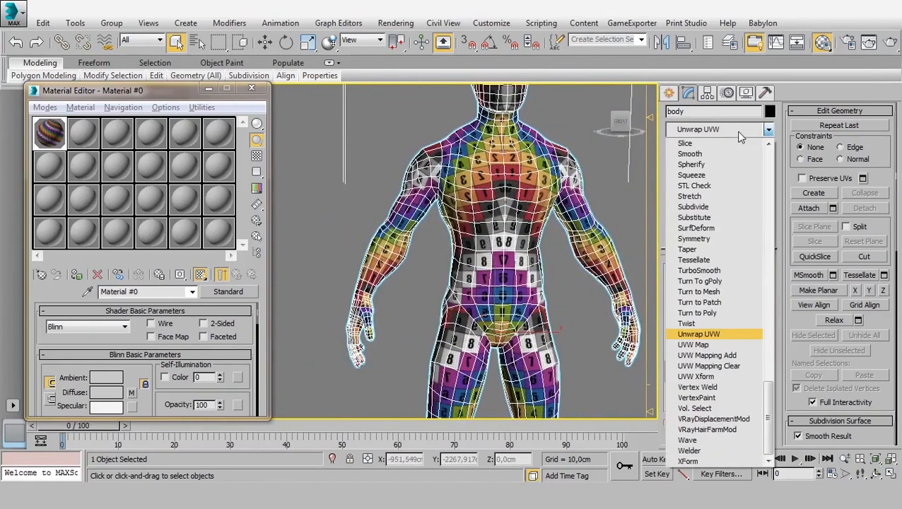
key(Return)
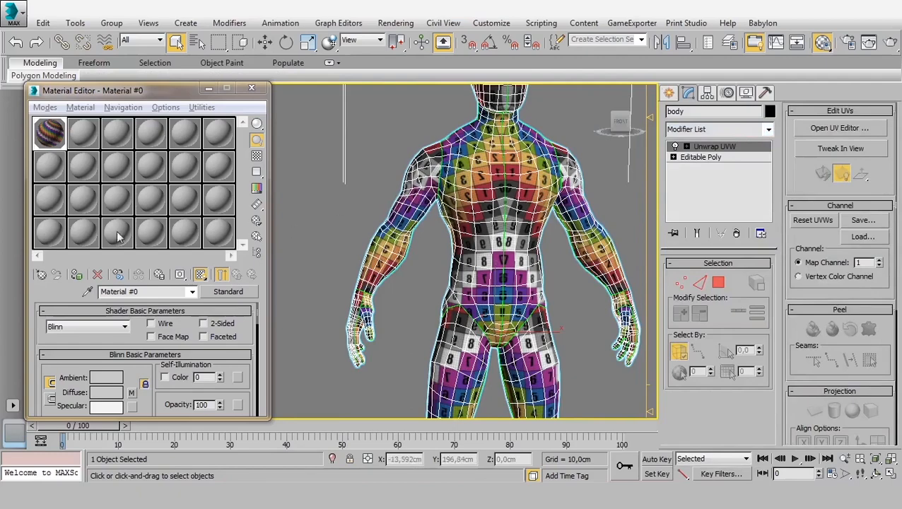
click(862, 130)
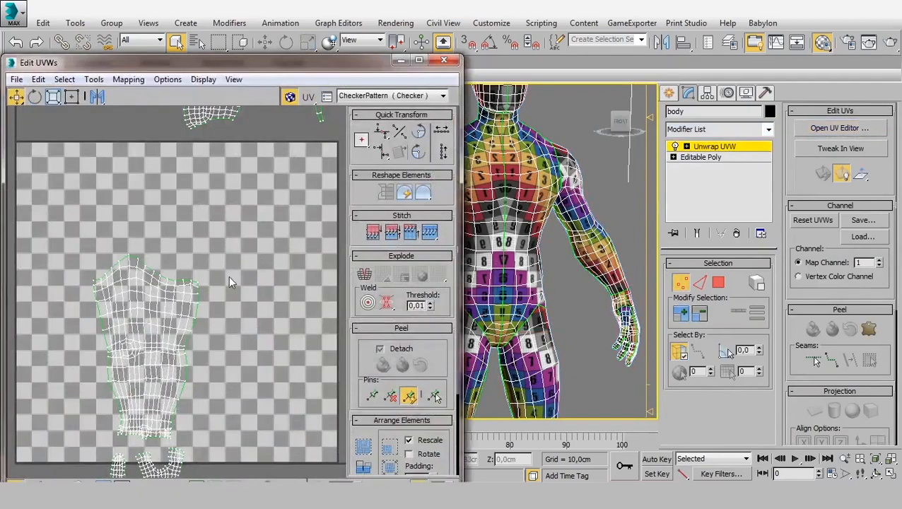
scroll(212, 279, down, 5)
scroll(199, 284, up, 3)
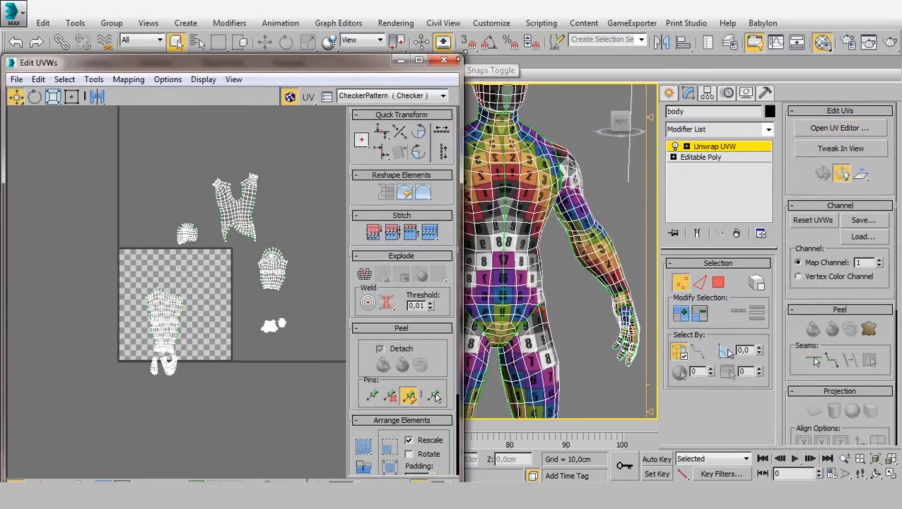
drag(463, 60, 396, 157)
drag(259, 169, 293, 72)
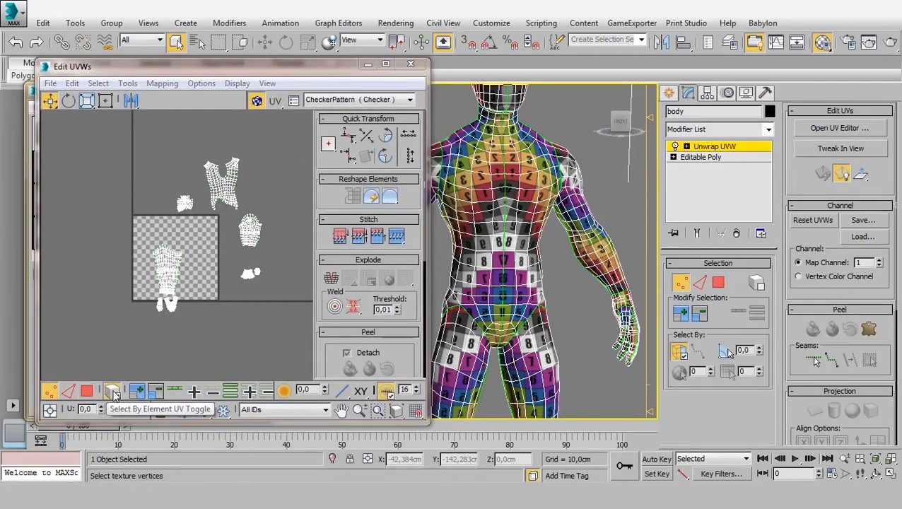
In polygon mode with whole-element selection, pull the two overlapping torso shells apart to opposite sides
click(87, 390)
scroll(166, 150, up, 5)
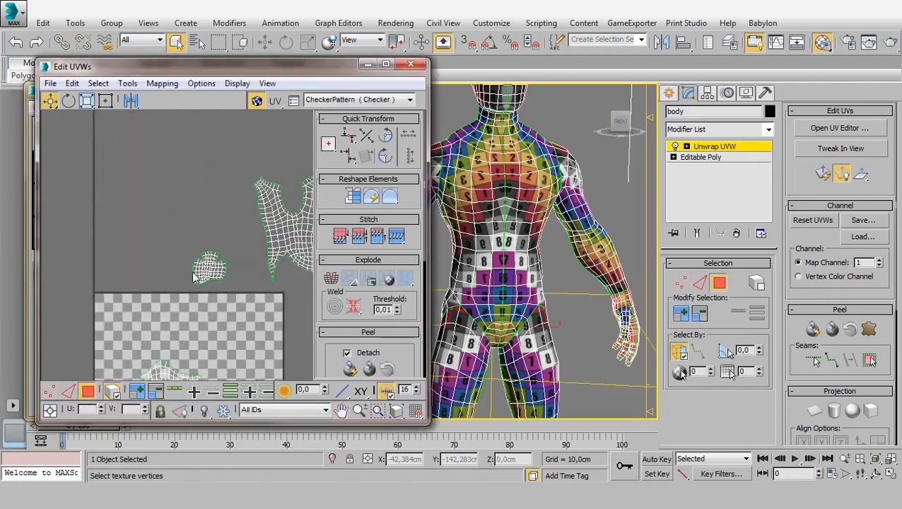
middle_drag(189, 271, 75, 319)
click(206, 249)
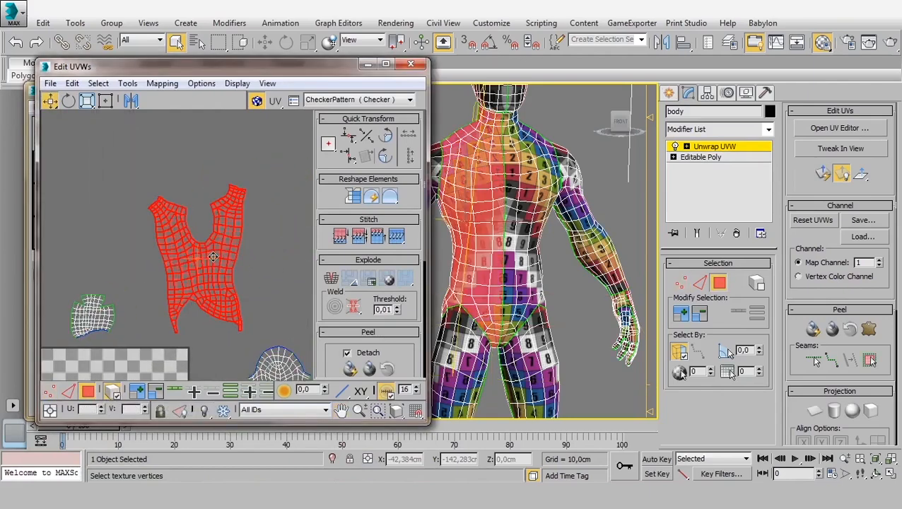
drag(205, 259, 126, 209)
click(232, 254)
drag(232, 253, 252, 198)
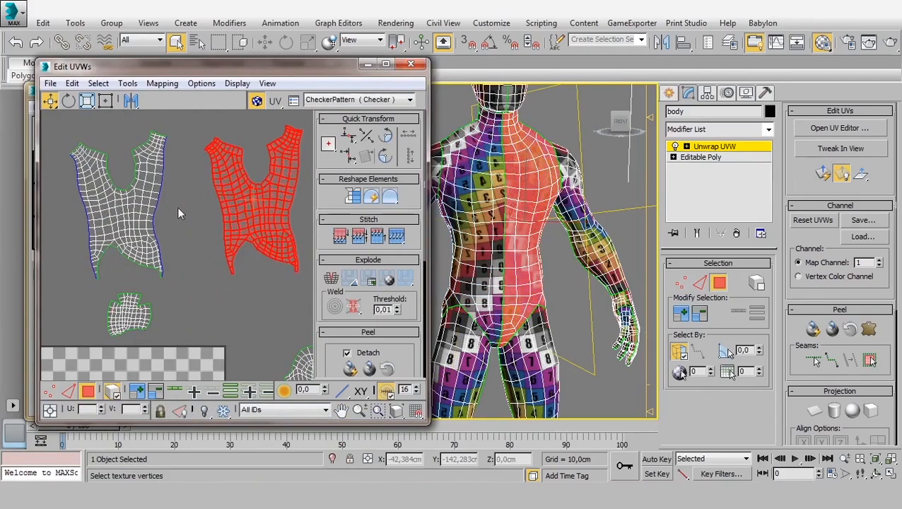
Reposition the two separated torso shells so they sit close together side by side
middle_drag(178, 213, 178, 230)
click(129, 232)
drag(130, 233, 166, 222)
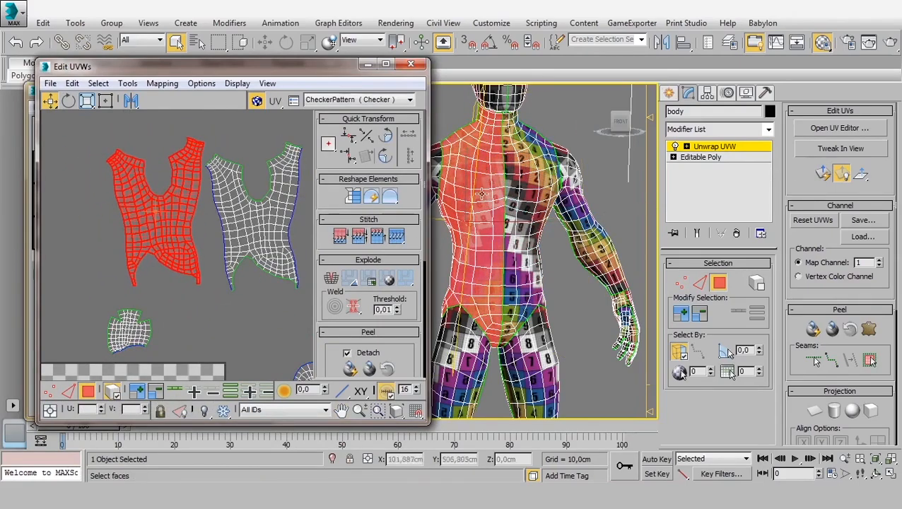
scroll(226, 237, up, 2)
drag(231, 233, 234, 225)
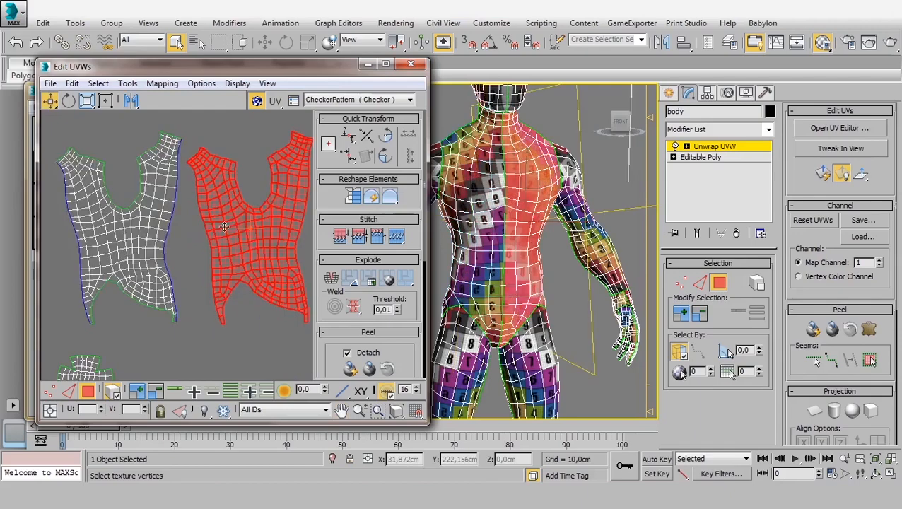
Flip the UV shell of the character's right torso half with Mirror Vertically
click(131, 224)
scroll(499, 220, up, 2)
scroll(500, 220, down, 2)
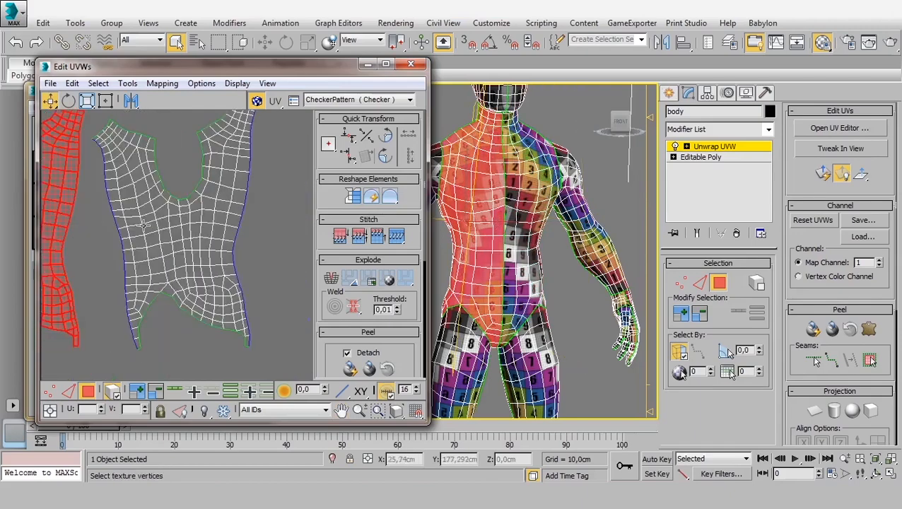
scroll(96, 219, down, 1)
middle_drag(153, 216, 254, 235)
scroll(499, 232, up, 4)
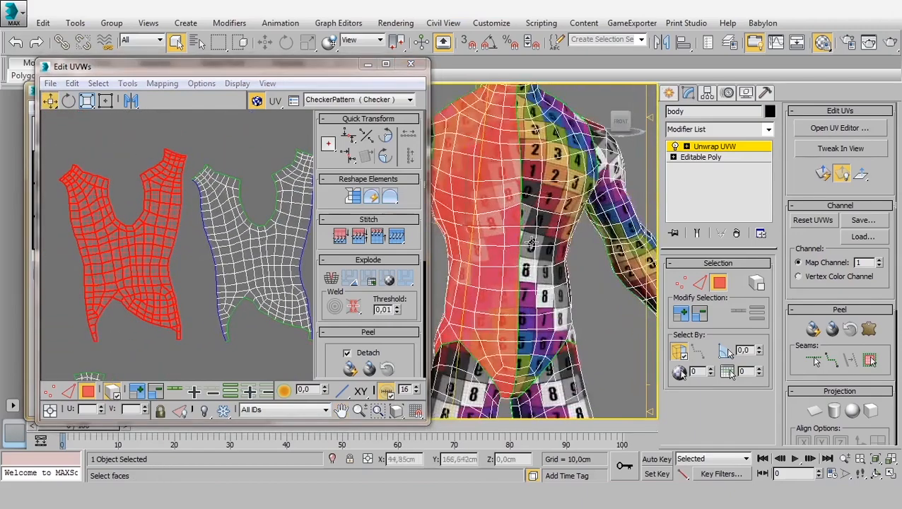
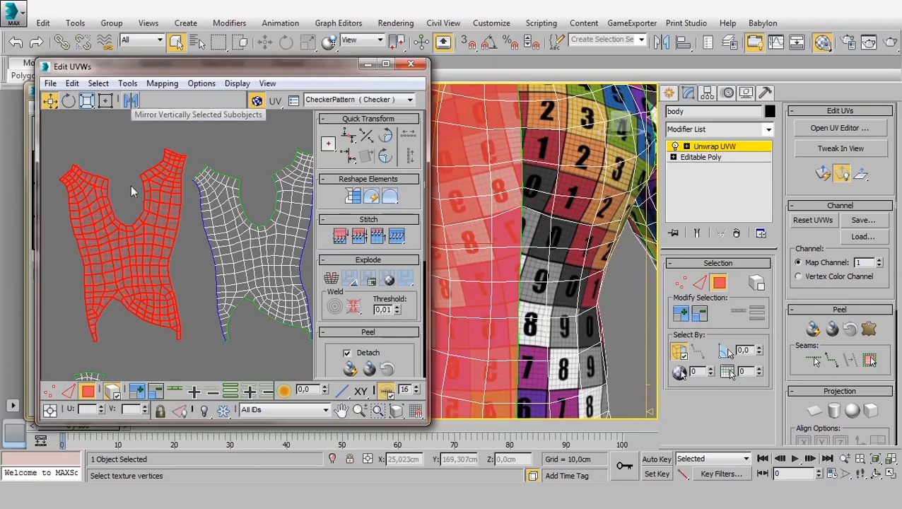
click(130, 101)
middle_drag(513, 230, 535, 240)
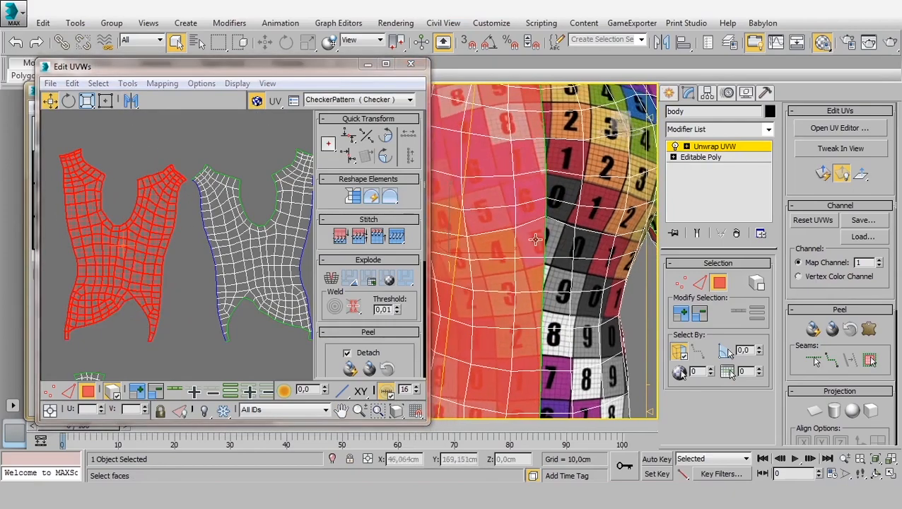
Move the UV shell of the character's right arm off its overlapping duplicate, placing it to the left
scroll(275, 264, down, 5)
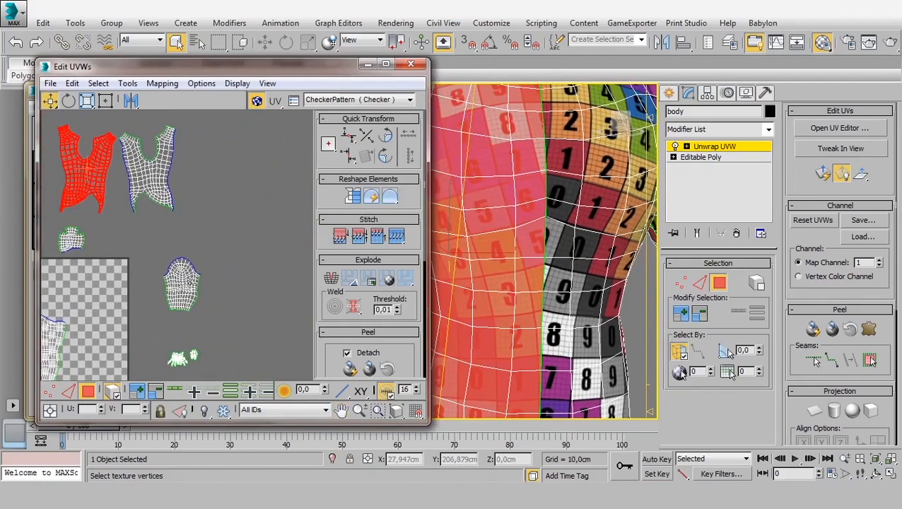
click(171, 287)
scroll(524, 277, down, 6)
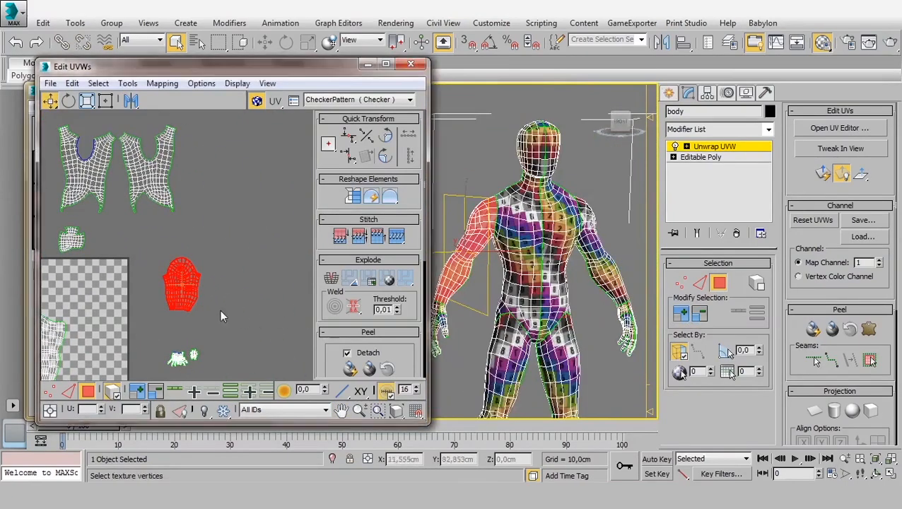
drag(167, 286, 123, 286)
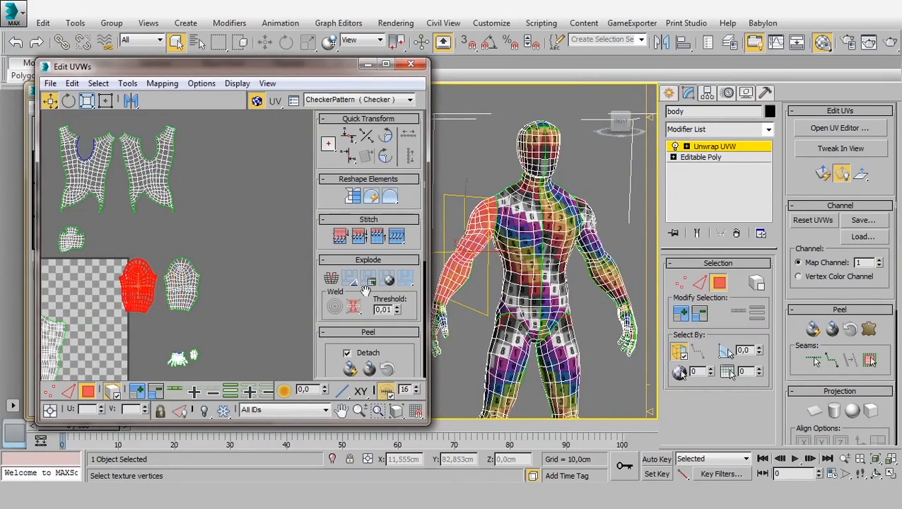
scroll(558, 289, up, 5)
scroll(550, 260, down, 5)
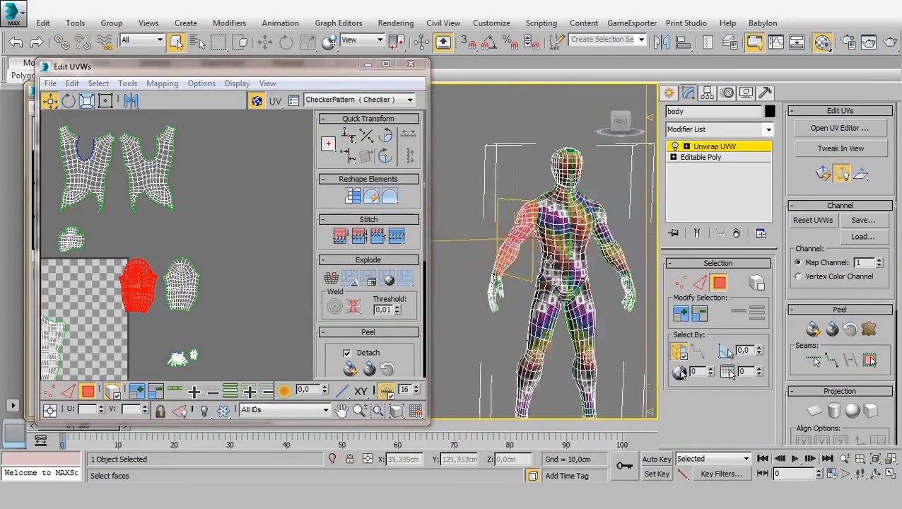
middle_drag(550, 260, 579, 221)
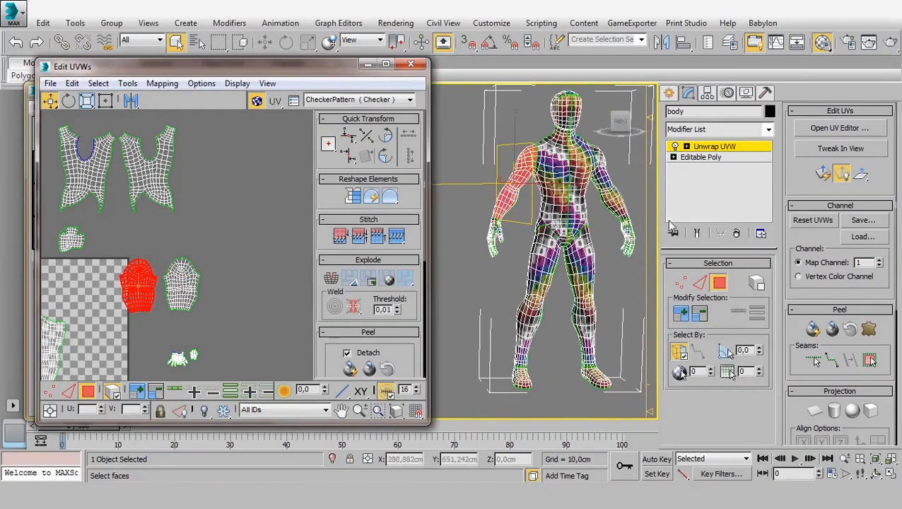
Separate the overlapping hand shells by moving one large and one small hand piece to the left of their duplicates
middle_drag(162, 302, 219, 296)
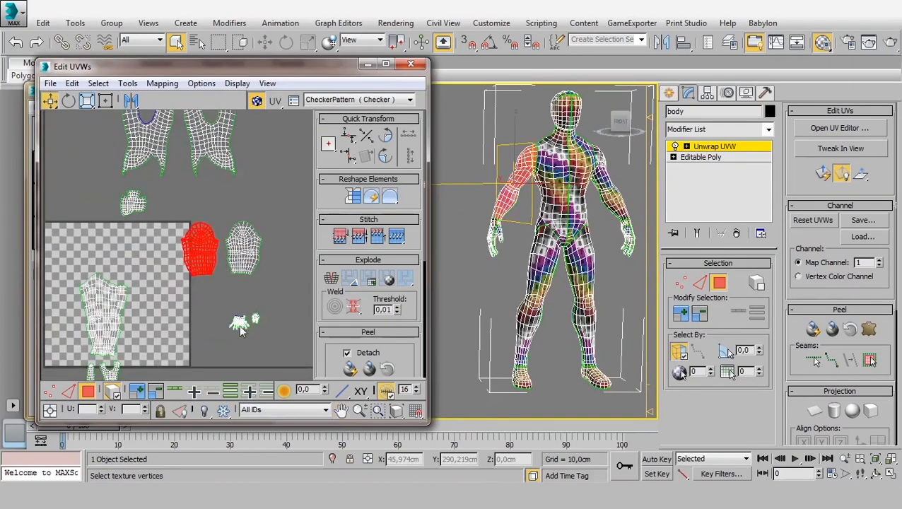
click(242, 324)
drag(240, 323, 206, 323)
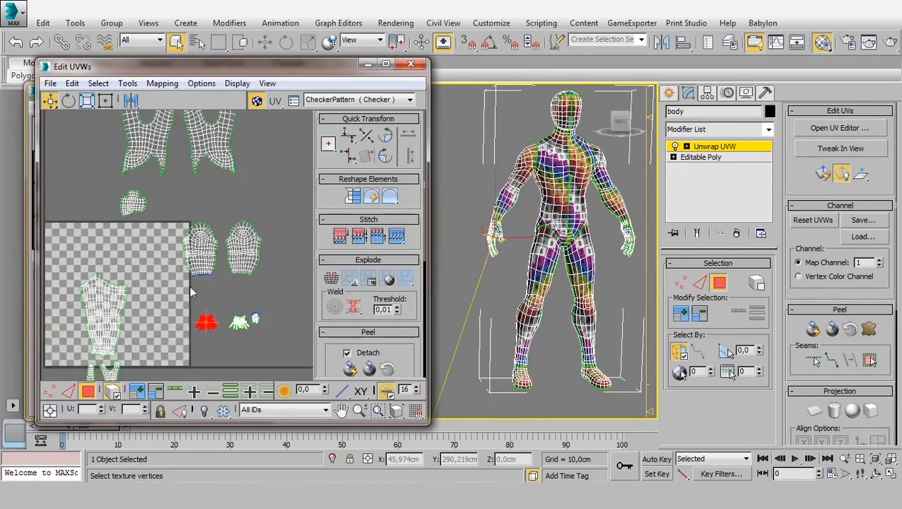
click(254, 318)
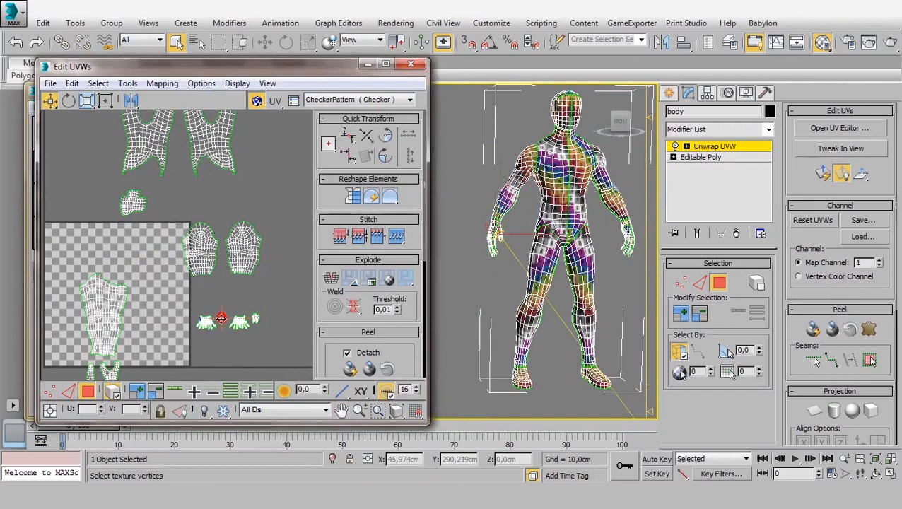
Move the left leg's shell to the right of its duplicate and flip the right leg's shell with Mirror Vertically
middle_drag(108, 313, 133, 259)
click(132, 260)
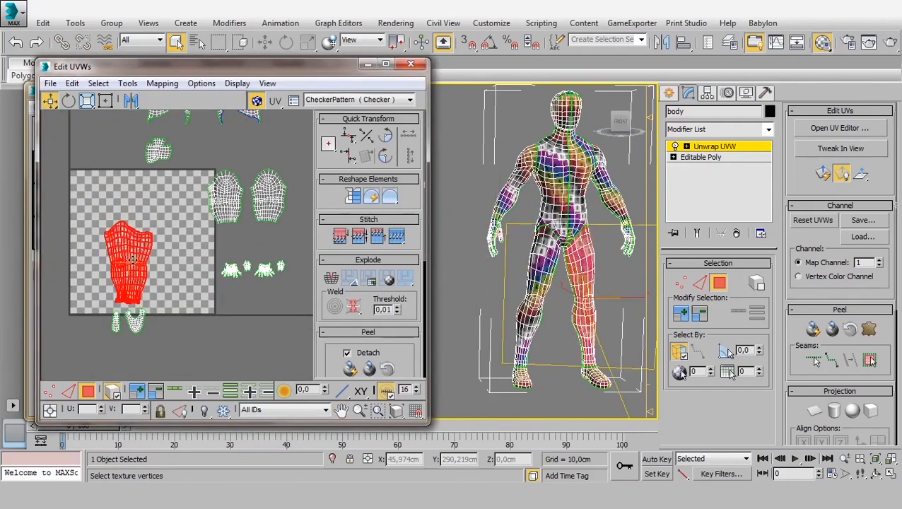
drag(138, 258, 195, 256)
click(141, 254)
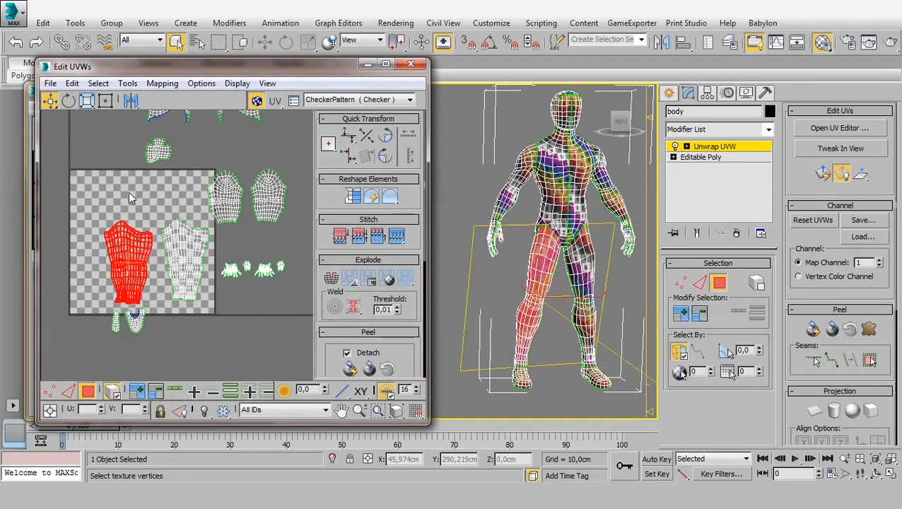
click(129, 99)
Separate the overlapping foot and sole shells below the legs, flipping the right foot's shell with Mirror Vertically
click(138, 328)
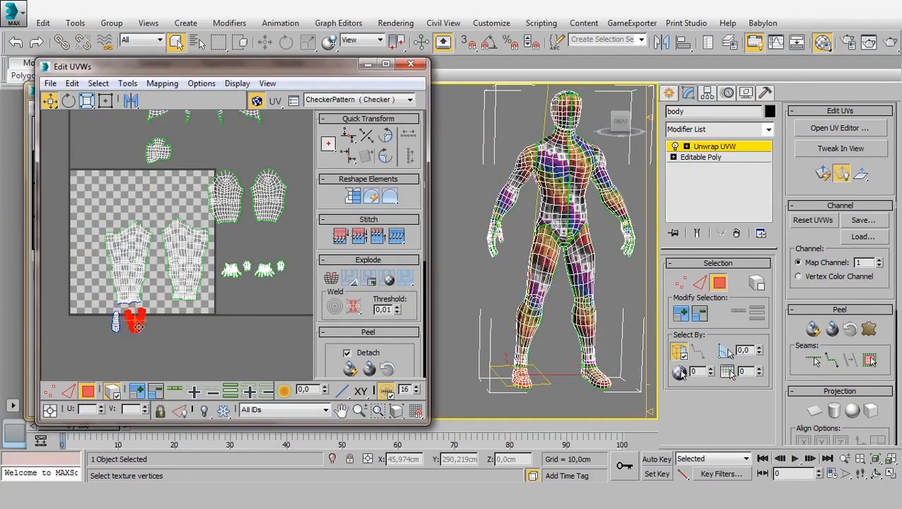
drag(139, 327, 97, 326)
click(131, 100)
click(115, 323)
click(114, 328)
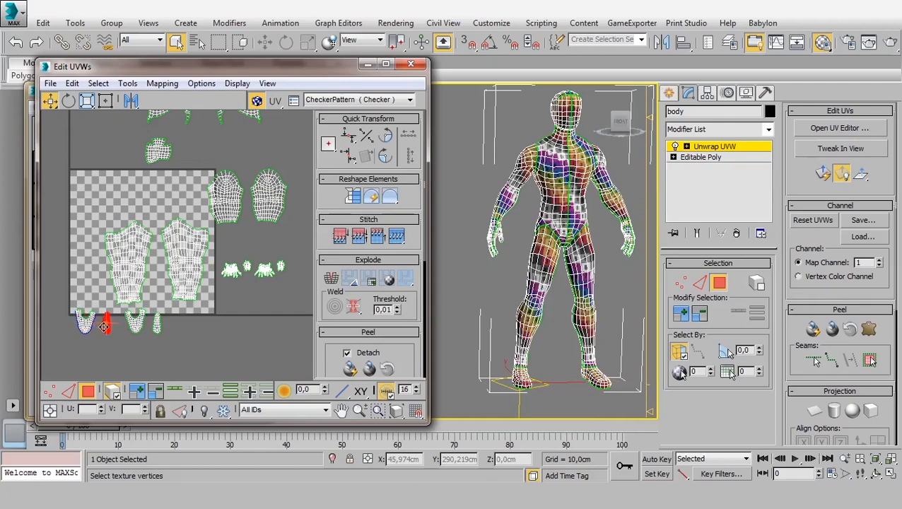
Move one of the overlapping head shells to the right of its duplicate and mirror the left head shell
middle_drag(208, 266, 233, 372)
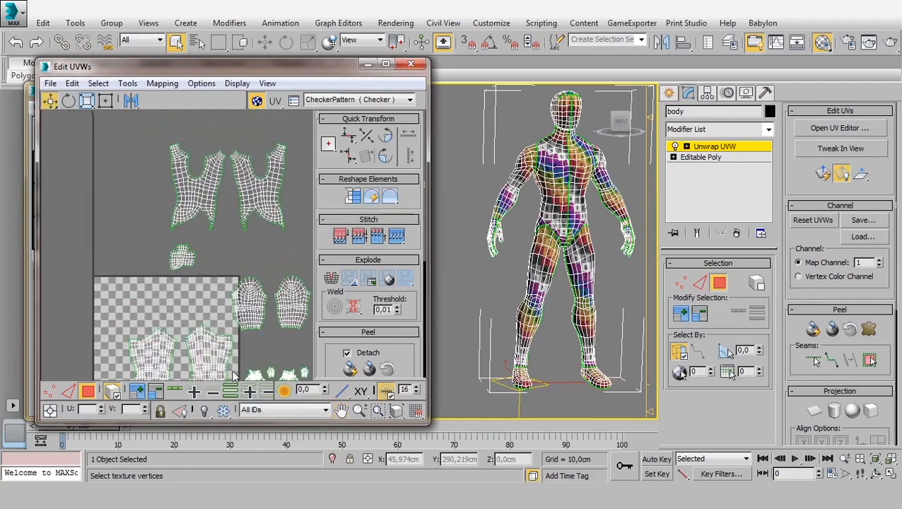
click(185, 260)
scroll(185, 260, up, 3)
drag(187, 258, 247, 255)
click(157, 256)
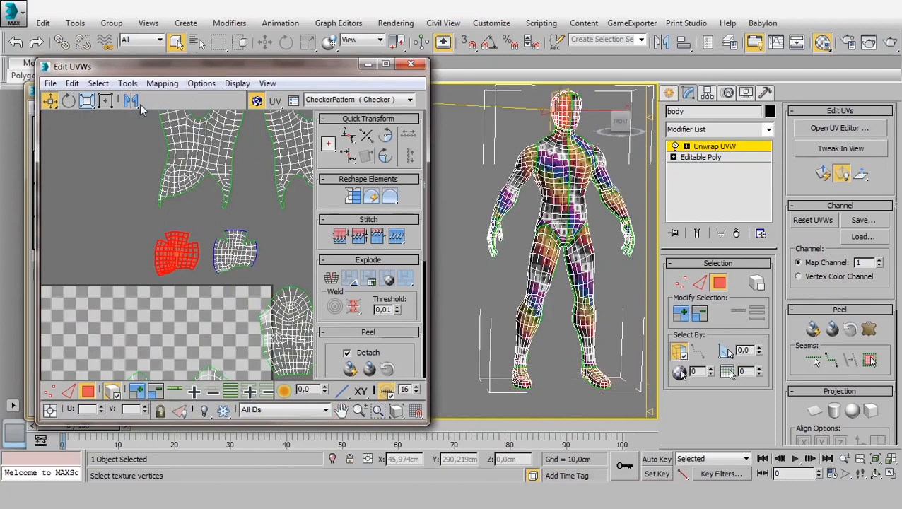
click(134, 102)
Examine the checker pattern along the center seam of the character's head, neck and torso
scroll(173, 219, down, 4)
scroll(181, 232, up, 2)
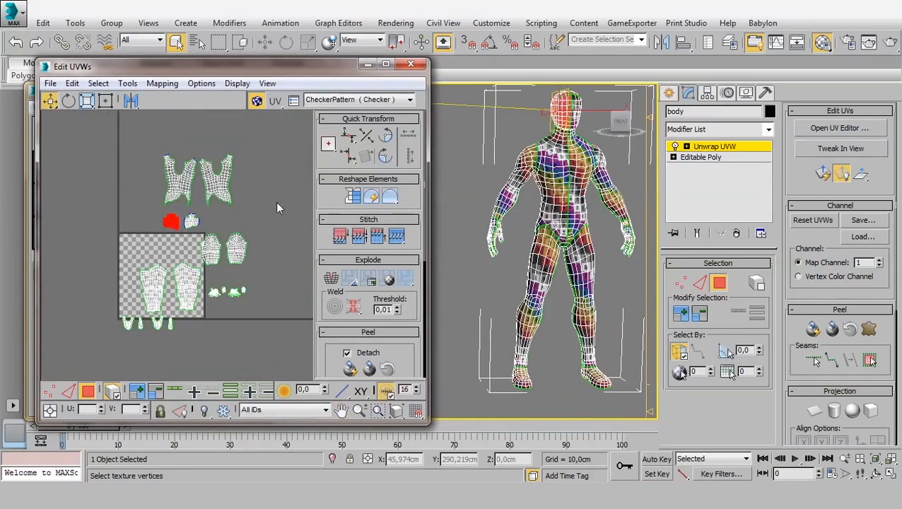
scroll(565, 141, up, 5)
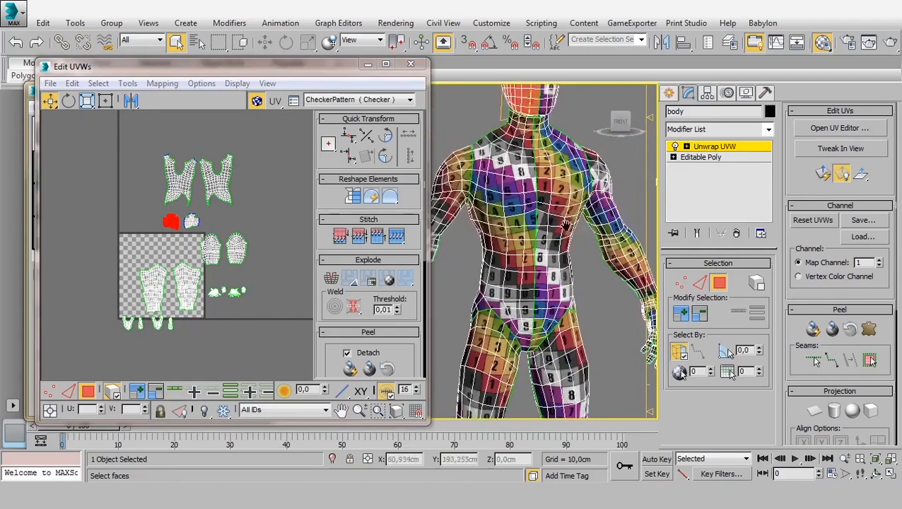
scroll(523, 247, down, 4)
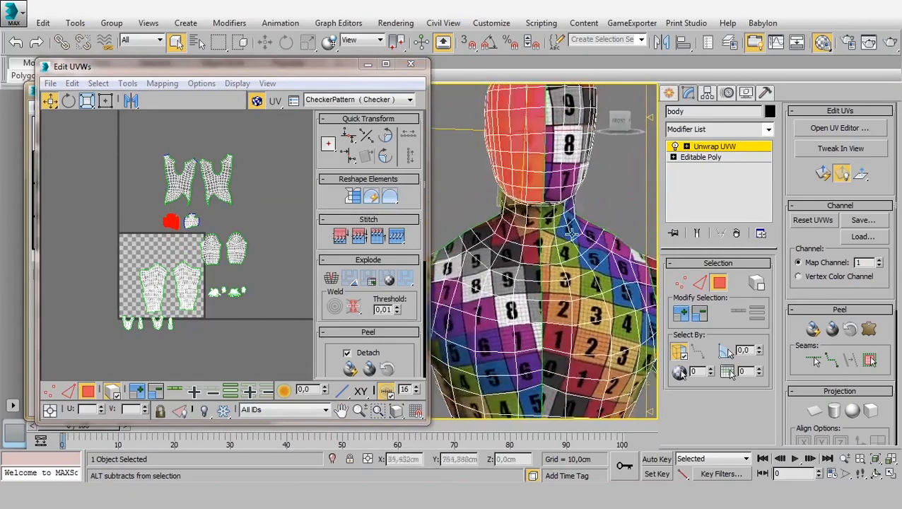
scroll(226, 267, up, 2)
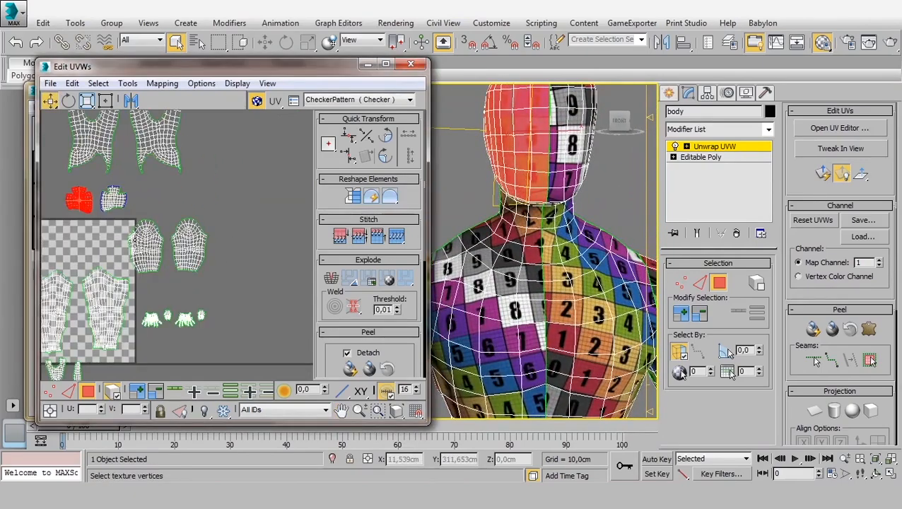
scroll(543, 226, up, 6)
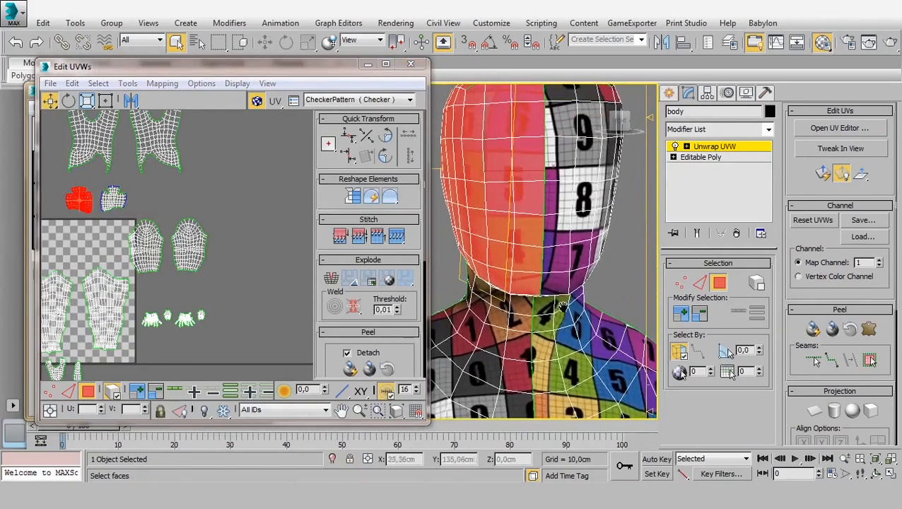
scroll(542, 226, down, 5)
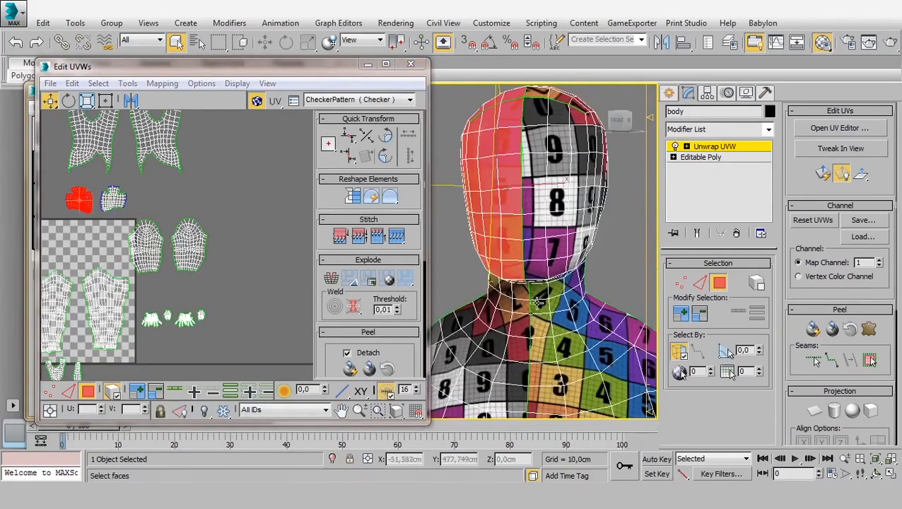
scroll(533, 316, up, 2)
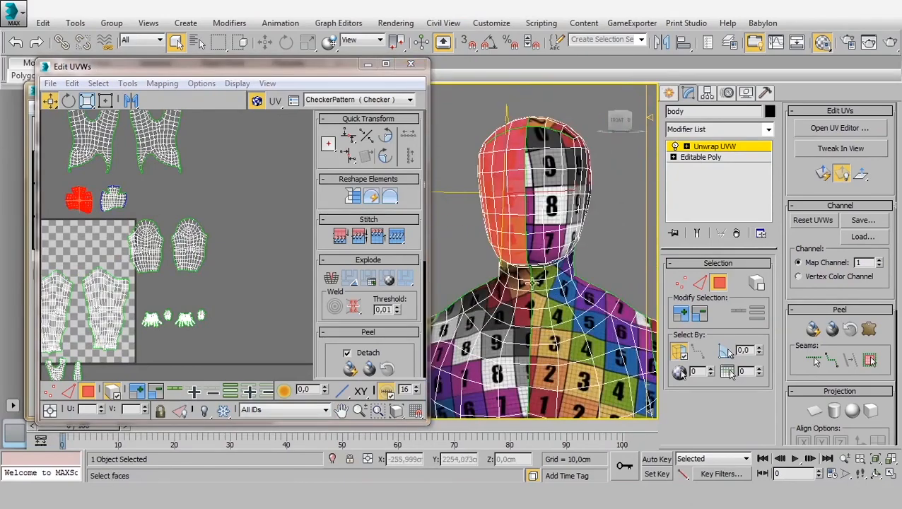
middle_drag(529, 390, 528, 330)
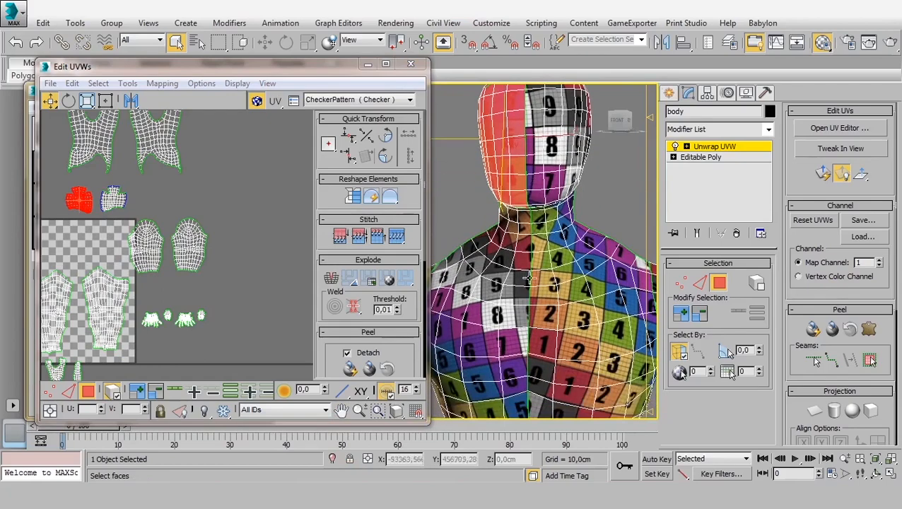
scroll(524, 258, up, 4)
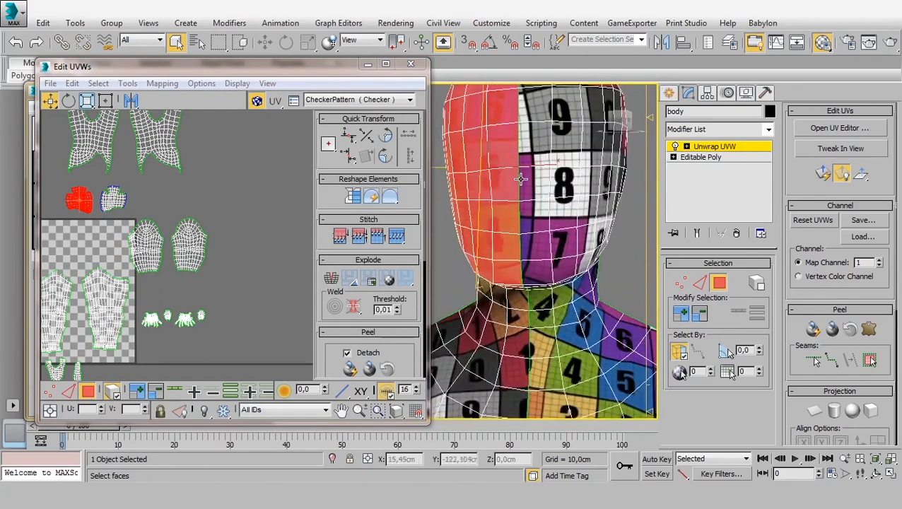
scroll(559, 276, down, 3)
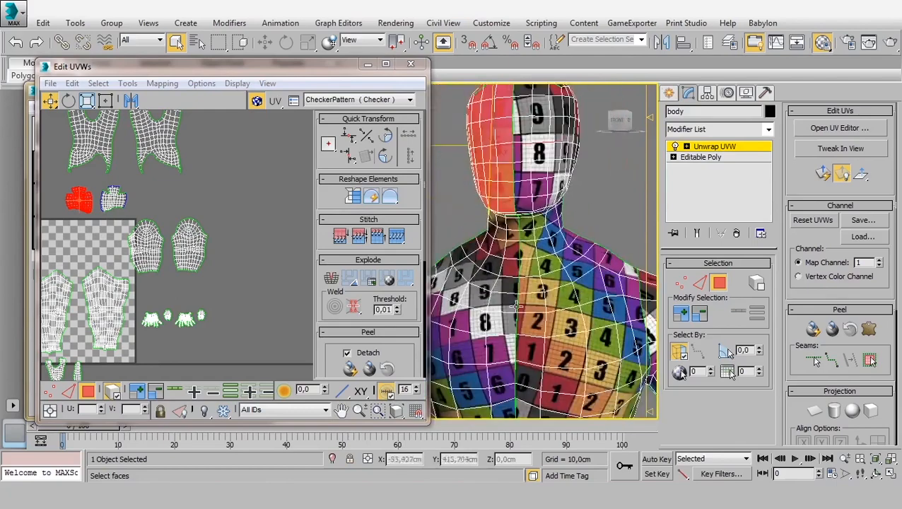
Select the front center seam edges of the head shells with element selection off, and stitch the two halves together
middle_drag(155, 222, 147, 289)
scroll(167, 252, up, 3)
scroll(125, 267, up, 3)
scroll(197, 265, up, 2)
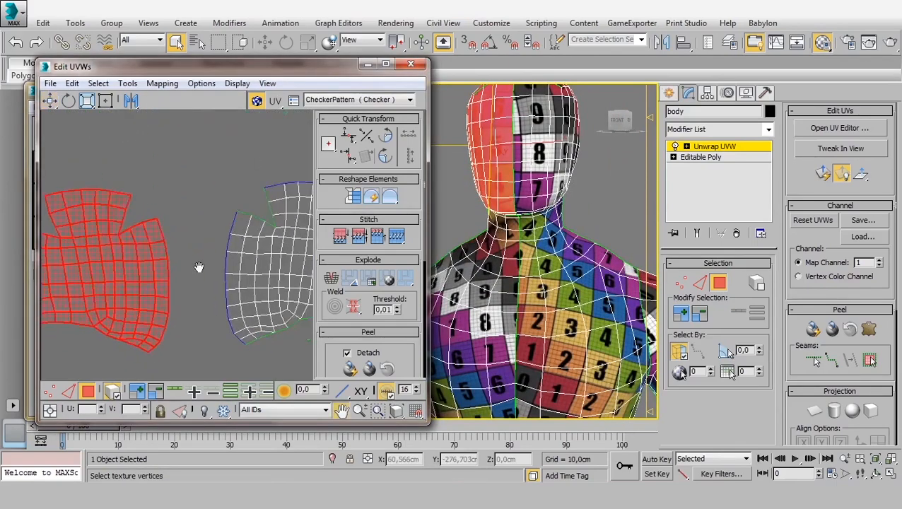
click(71, 392)
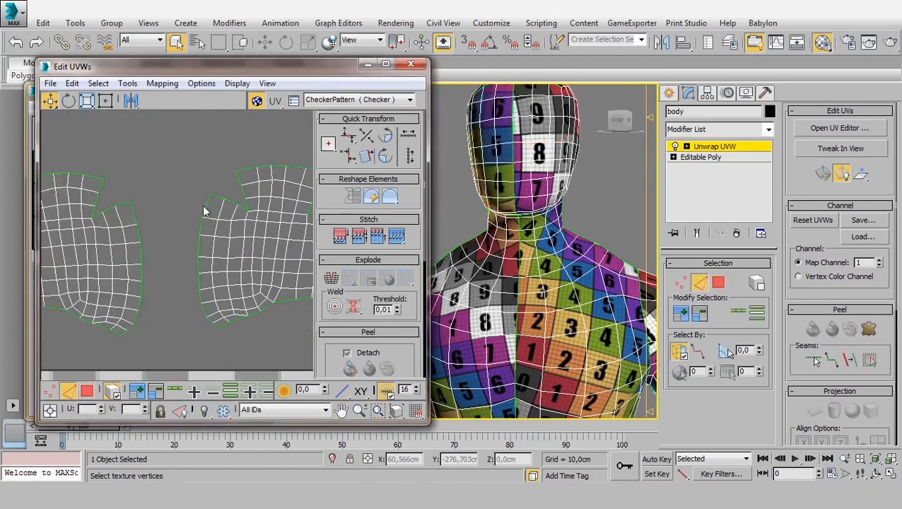
click(111, 390)
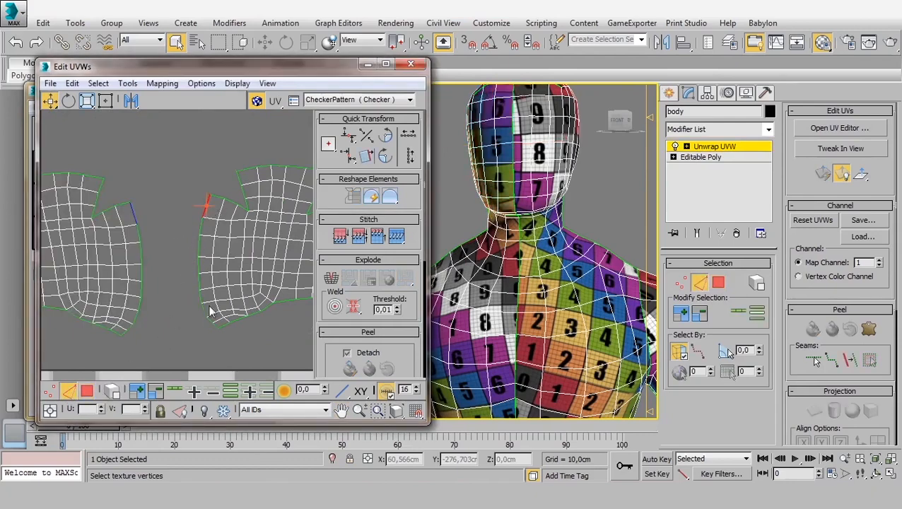
click(174, 391)
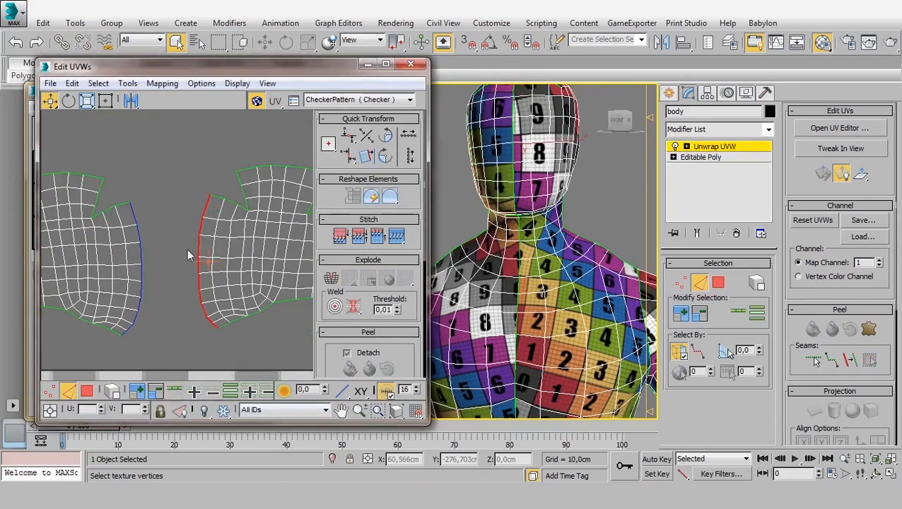
scroll(535, 152, up, 2)
middle_drag(508, 126, 513, 201)
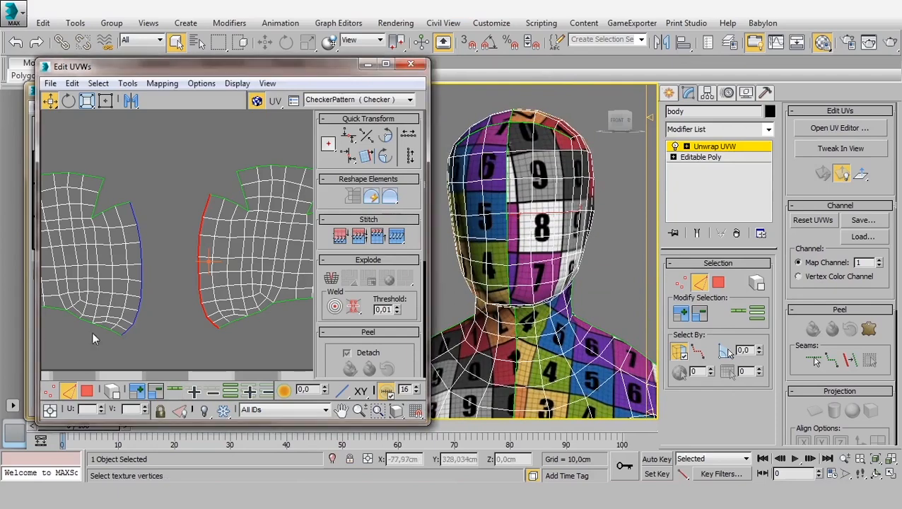
right_click(180, 241)
click(147, 291)
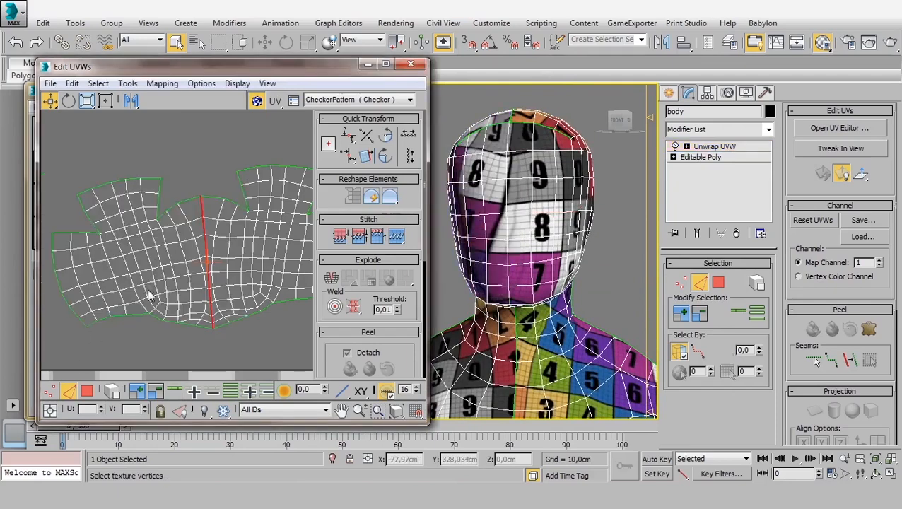
scroll(213, 251, down, 2)
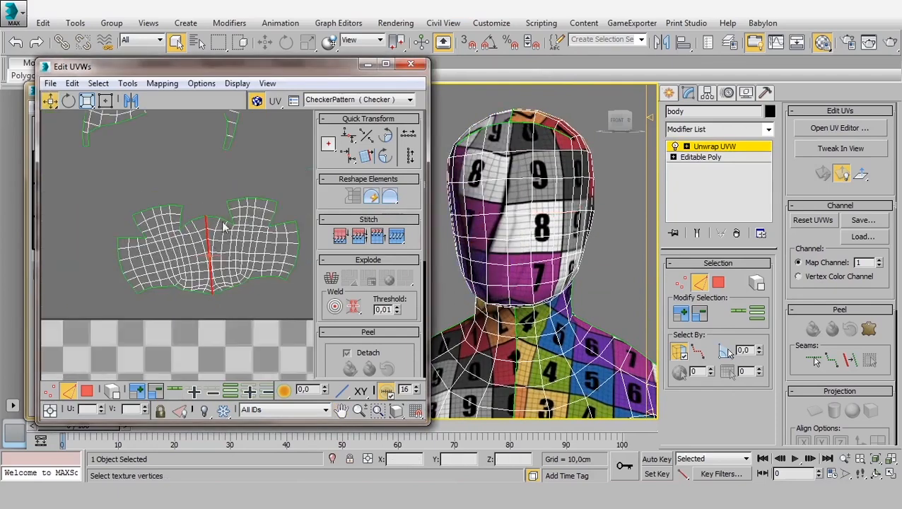
Select the whole joined head shell and relax it with Relax By Polygon Angles
click(112, 391)
click(88, 391)
click(221, 279)
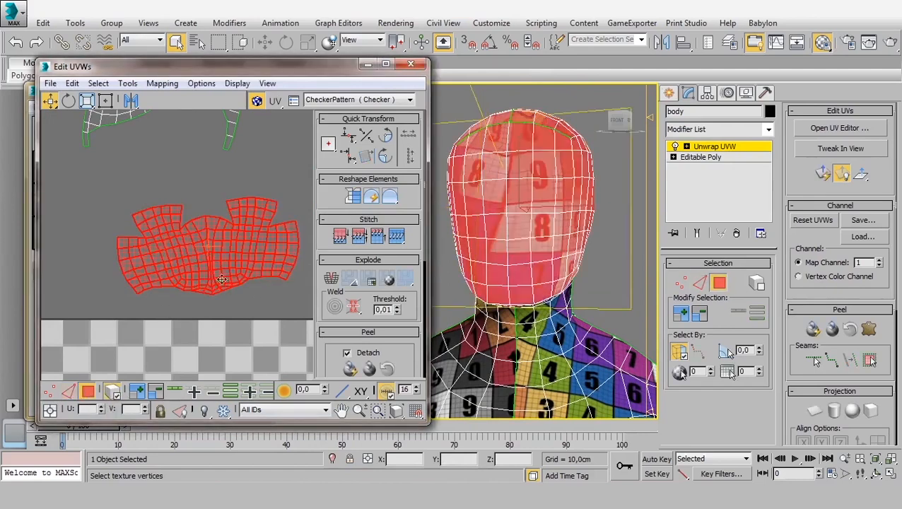
click(127, 84)
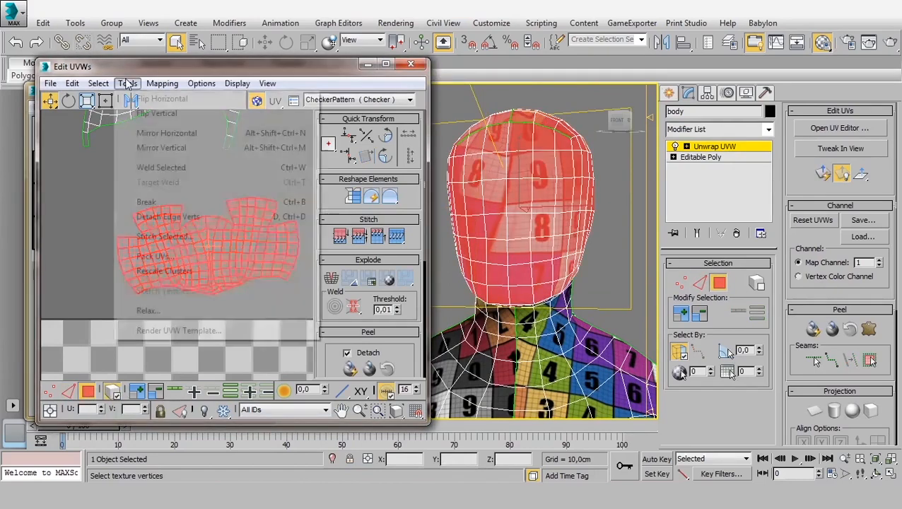
click(175, 311)
click(148, 125)
click(128, 135)
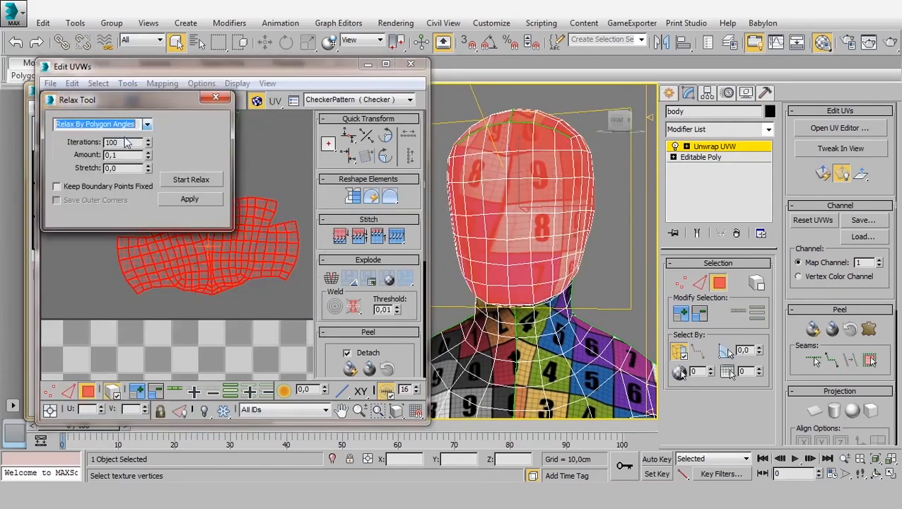
click(191, 180)
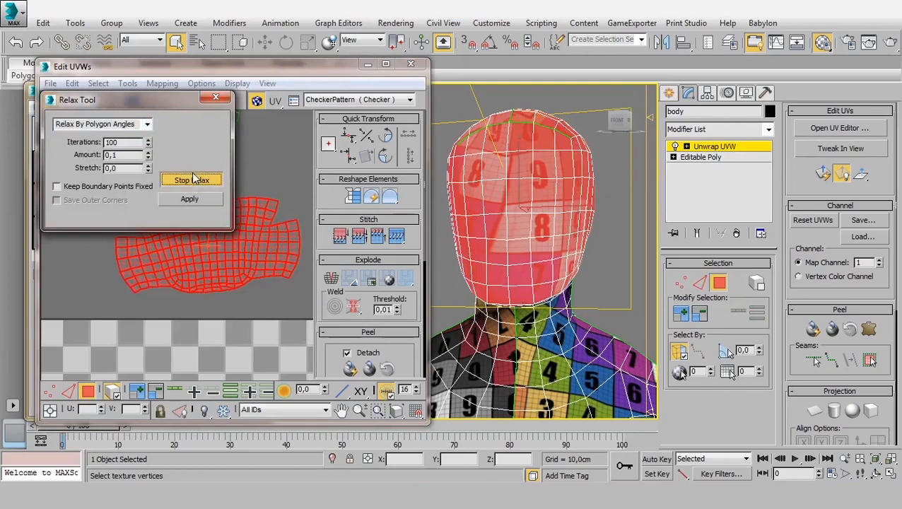
click(193, 181)
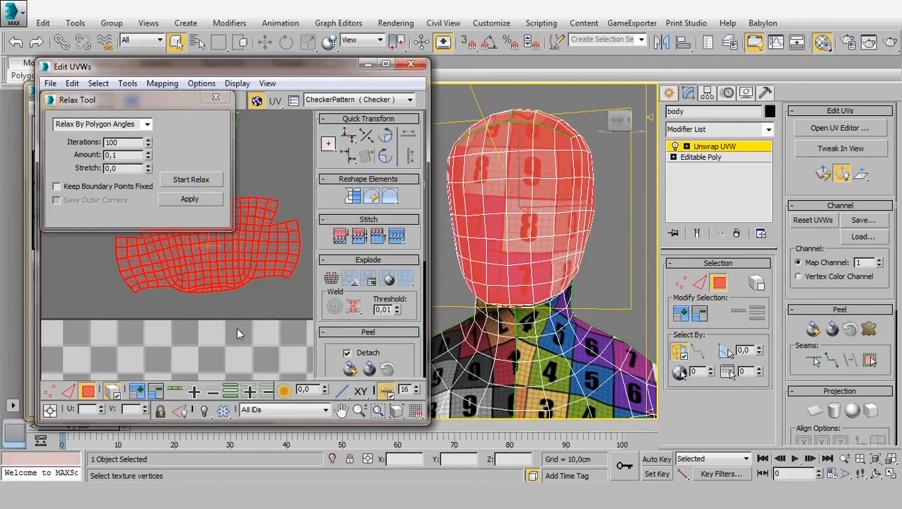
Select the front center seam edges between the two torso shells and stitch the halves together
scroll(236, 327, down, 5)
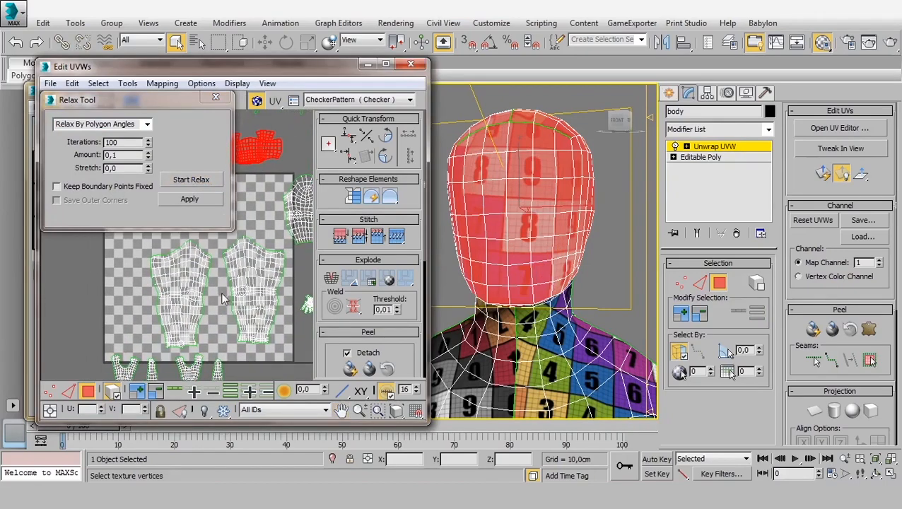
middle_drag(222, 298, 174, 364)
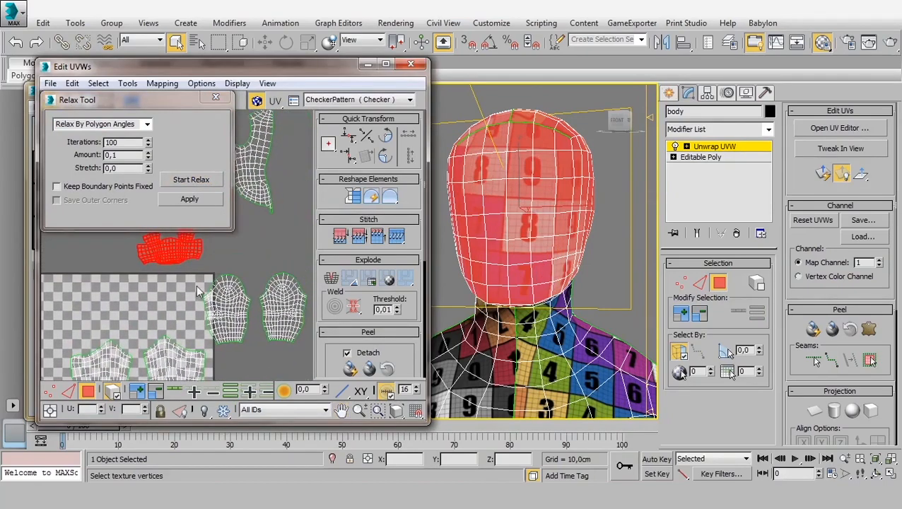
scroll(198, 289, up, 6)
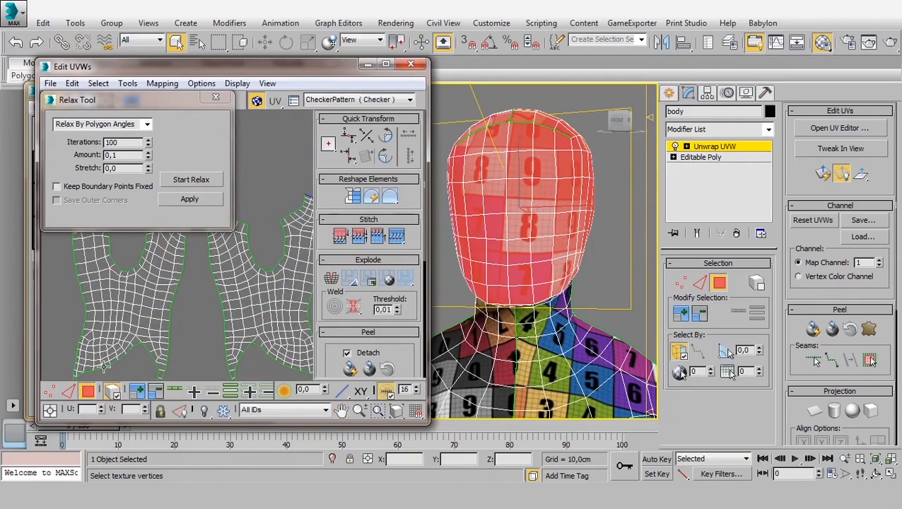
click(68, 391)
scroll(238, 300, up, 3)
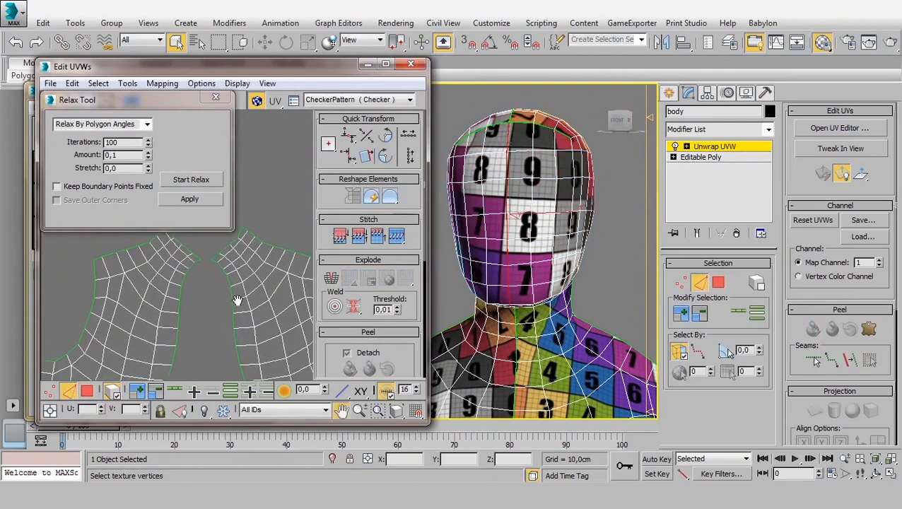
middle_drag(237, 300, 239, 301)
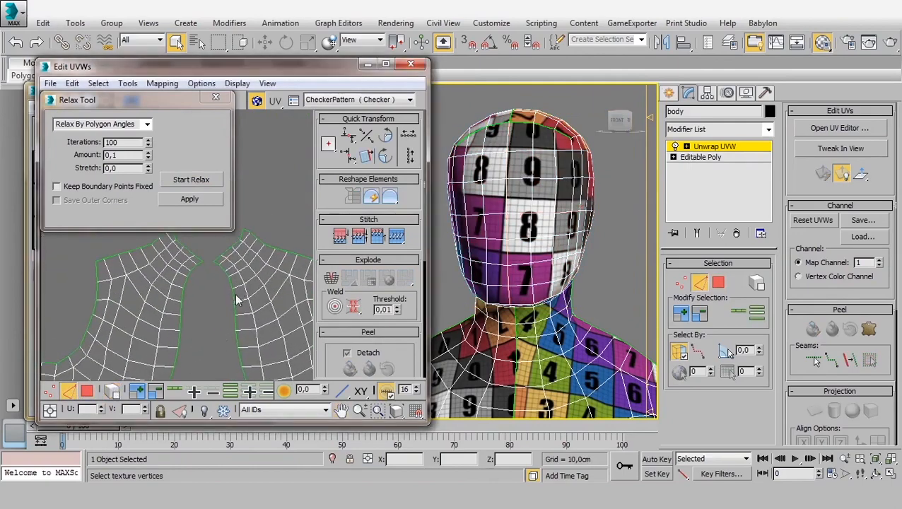
middle_drag(234, 319, 227, 283)
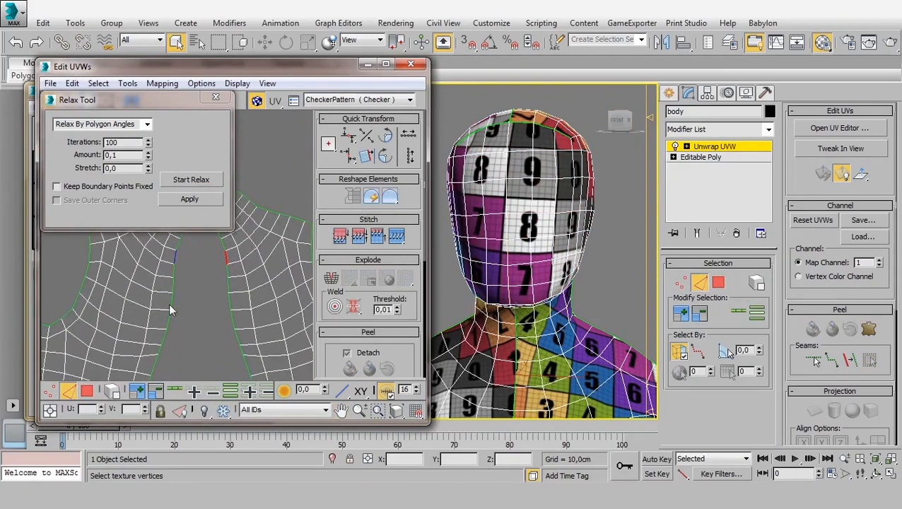
right_click(205, 283)
click(186, 341)
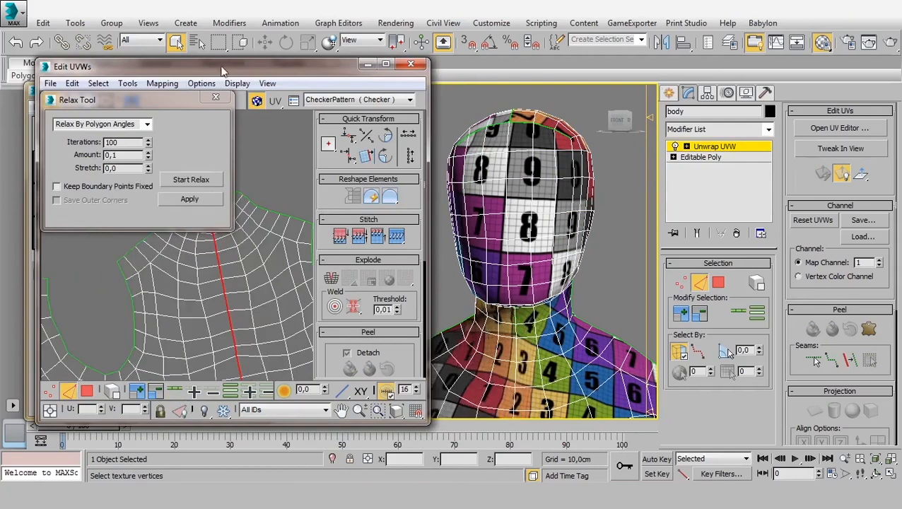
Select the whole joined torso shell and relax it with Relax By Polygon Angles
click(216, 97)
middle_drag(216, 277, 203, 226)
scroll(205, 223, down, 6)
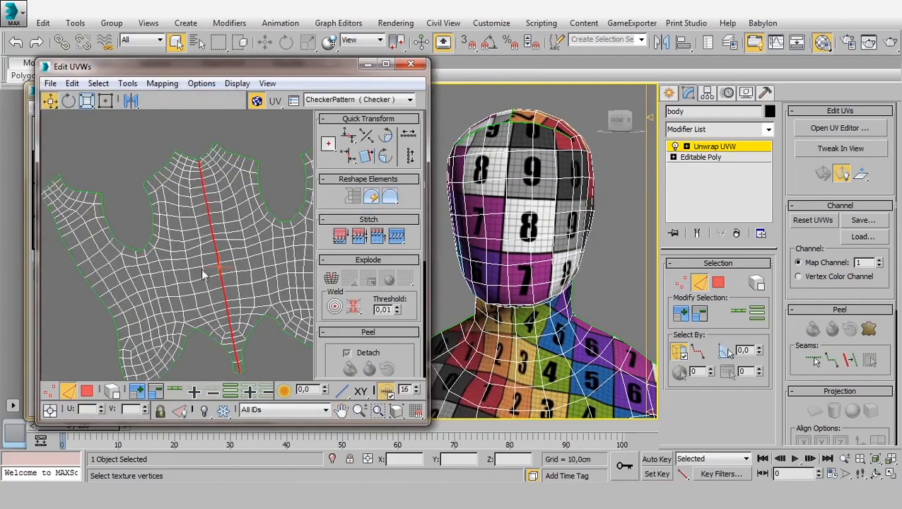
click(113, 391)
click(86, 391)
click(187, 192)
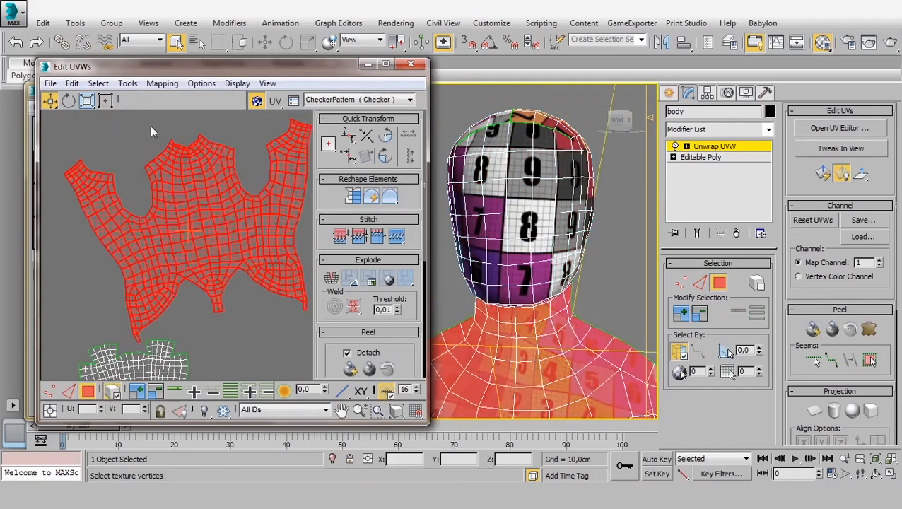
click(128, 84)
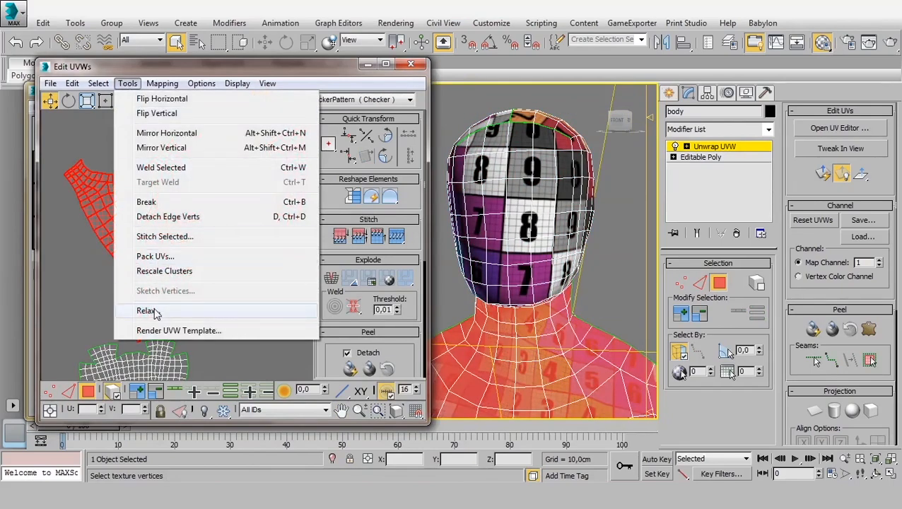
click(152, 308)
click(147, 124)
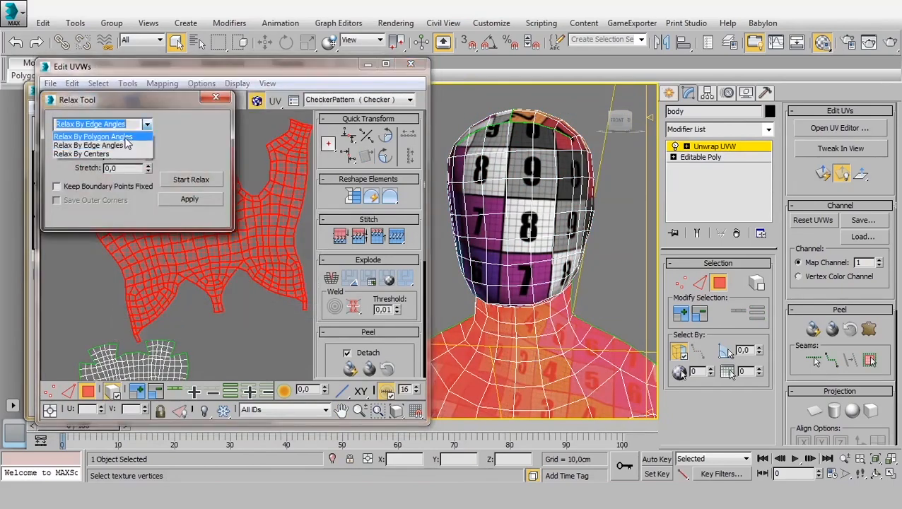
click(127, 133)
drag(134, 107, 571, 101)
click(627, 175)
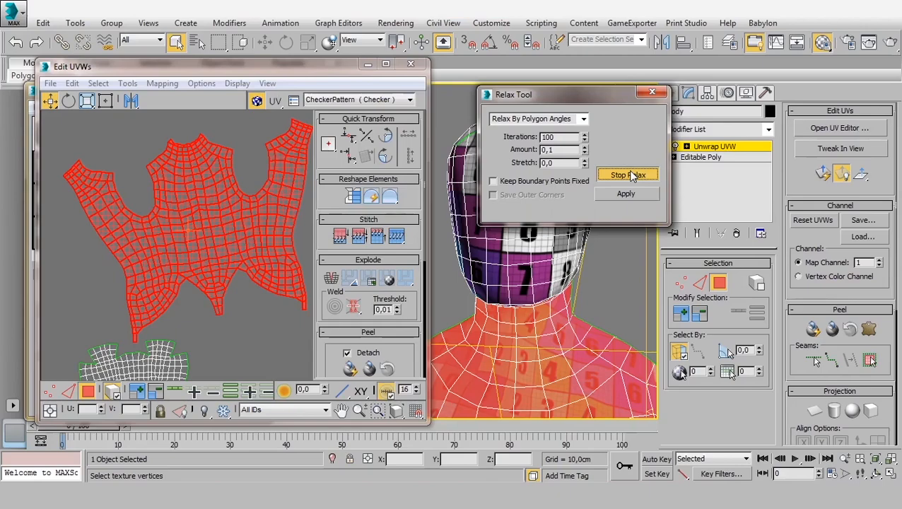
click(628, 175)
Rotate the torso shell upright and level the head shell below it in the UV layout
scroll(171, 237, down, 5)
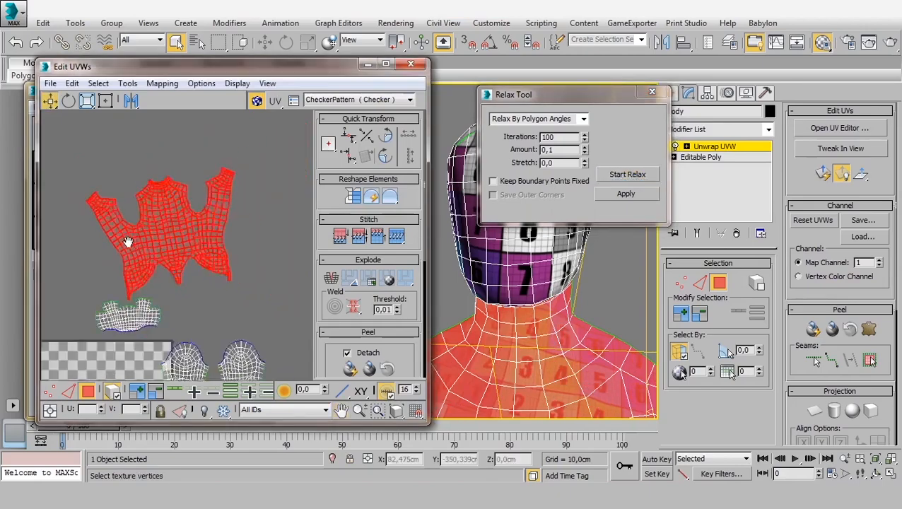
alt+middle_drag(552, 311, 584, 308)
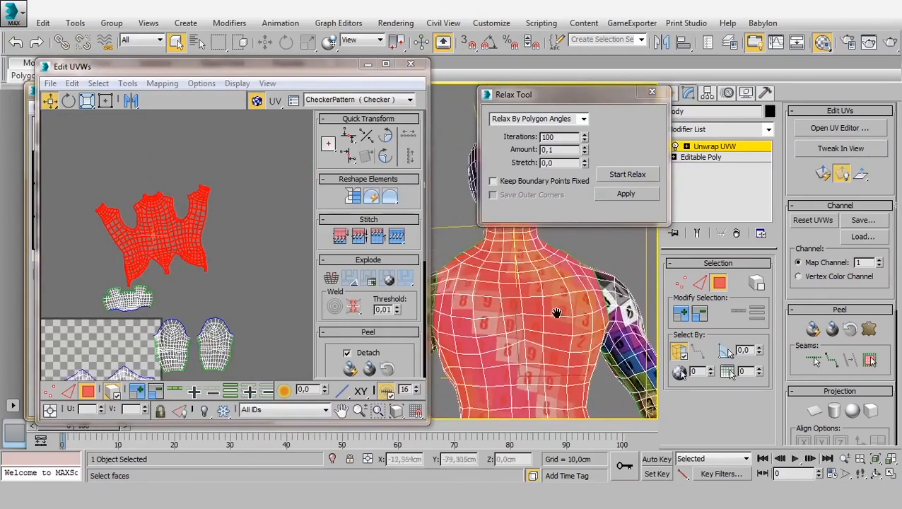
drag(181, 233, 184, 236)
click(124, 301)
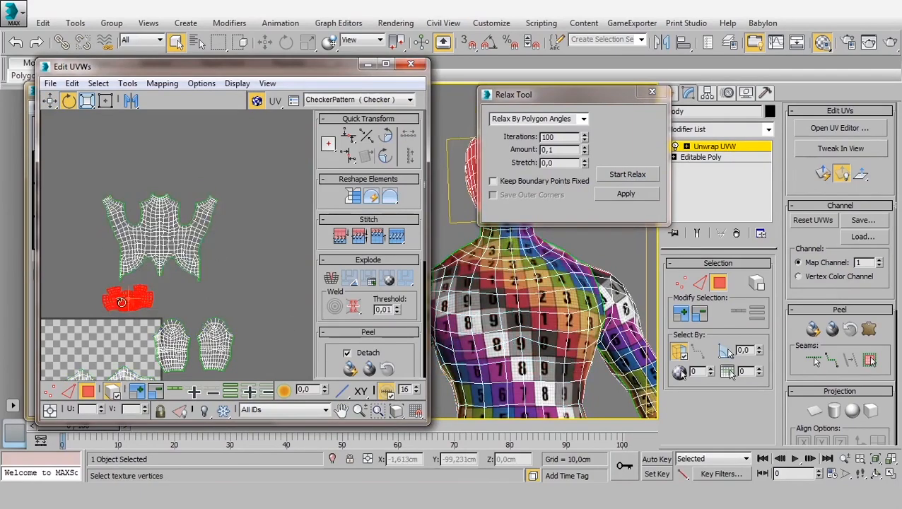
scroll(131, 297, up, 3)
drag(180, 286, 179, 290)
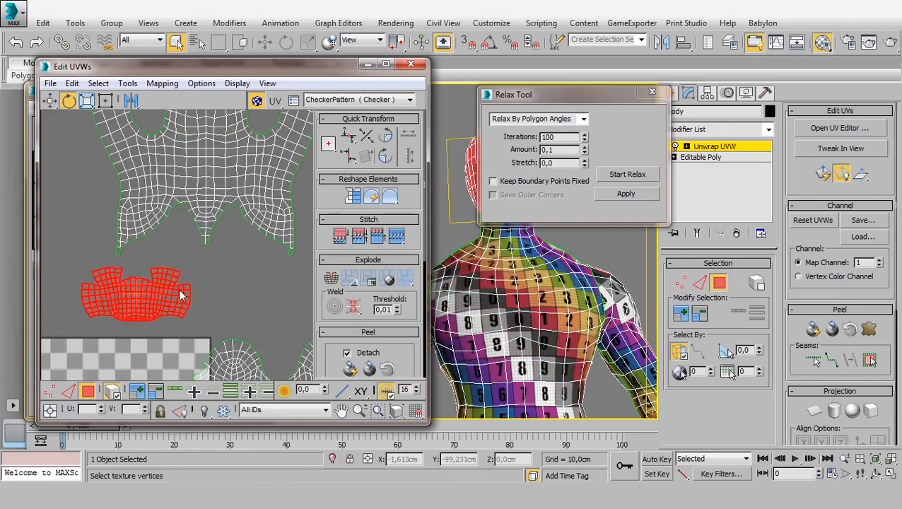
Close the Relax Tool and examine how the shells and their seams cover the legs, arms and torso of the whole body
scroll(180, 295, down, 6)
key(w)
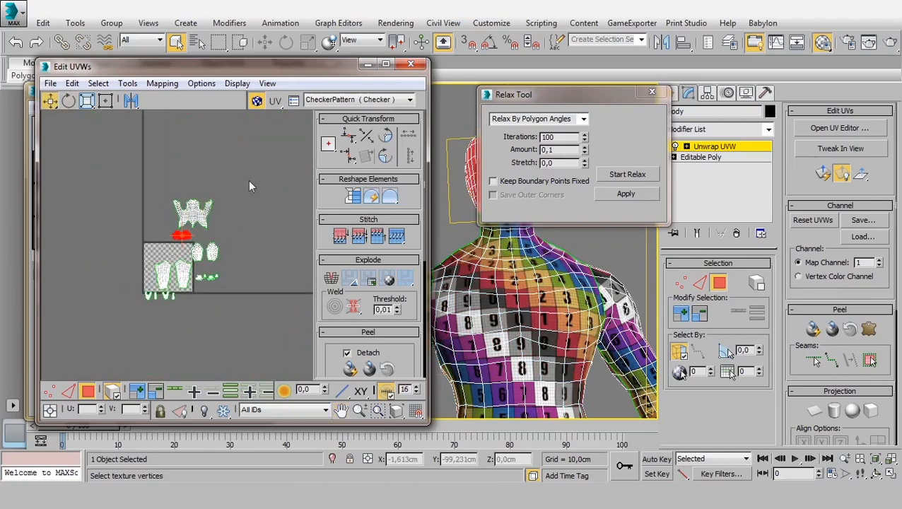
key(ctrl+a)
scroll(179, 274, up, 2)
middle_drag(601, 285, 530, 92)
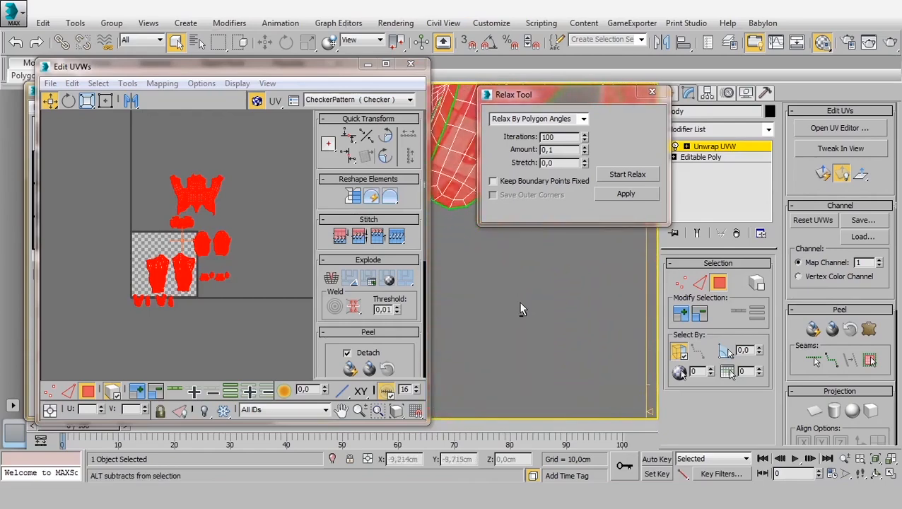
middle_drag(520, 309, 475, 407)
click(652, 92)
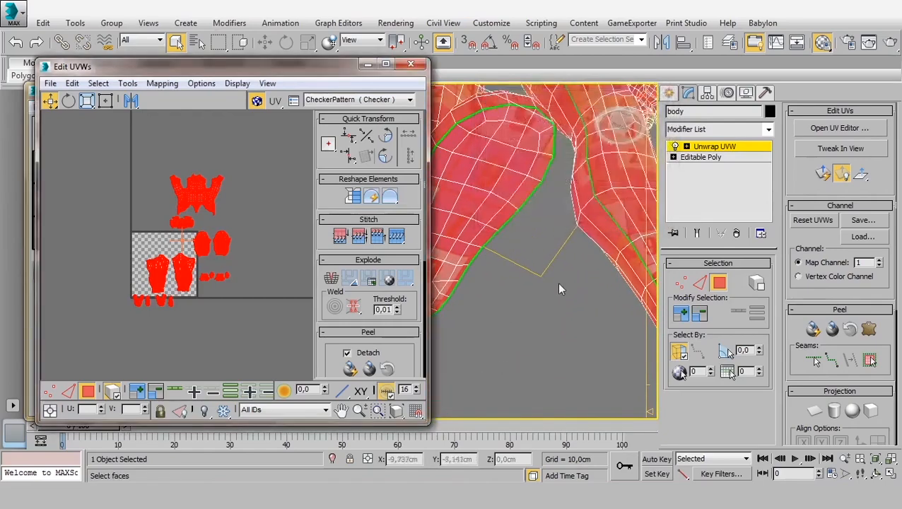
alt+middle_drag(557, 283, 528, 296)
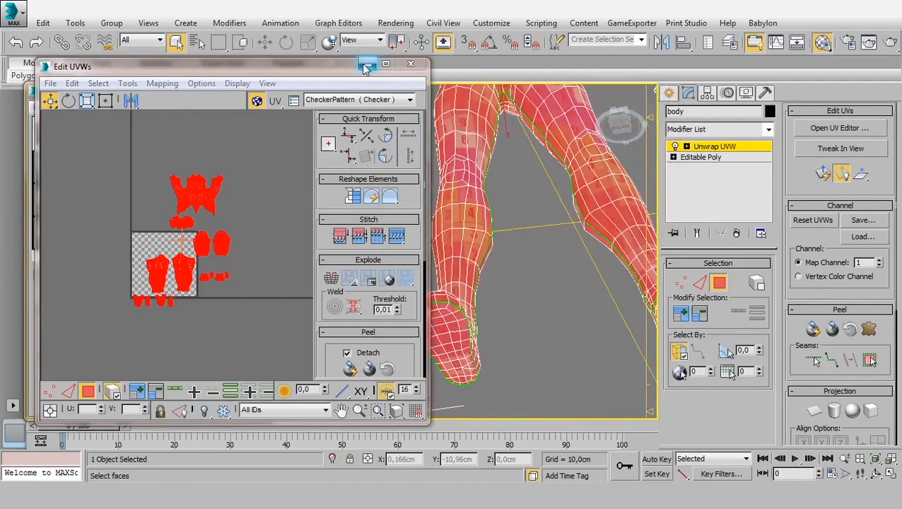
drag(426, 110, 289, 112)
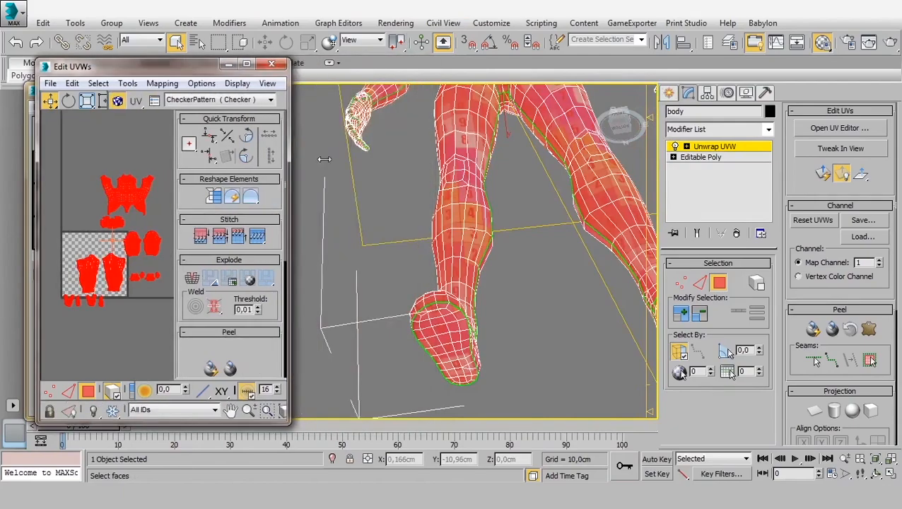
middle_drag(312, 157, 495, 323)
alt+middle_drag(406, 317, 399, 271)
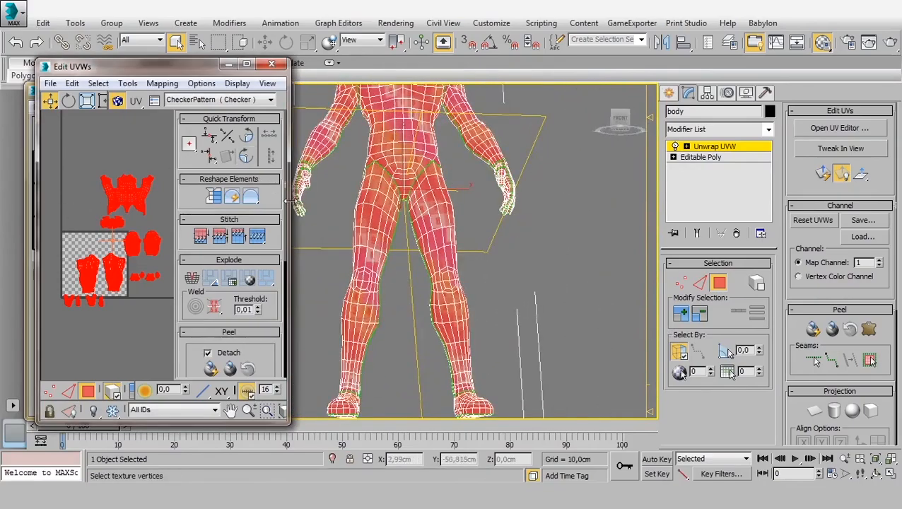
drag(290, 201, 453, 203)
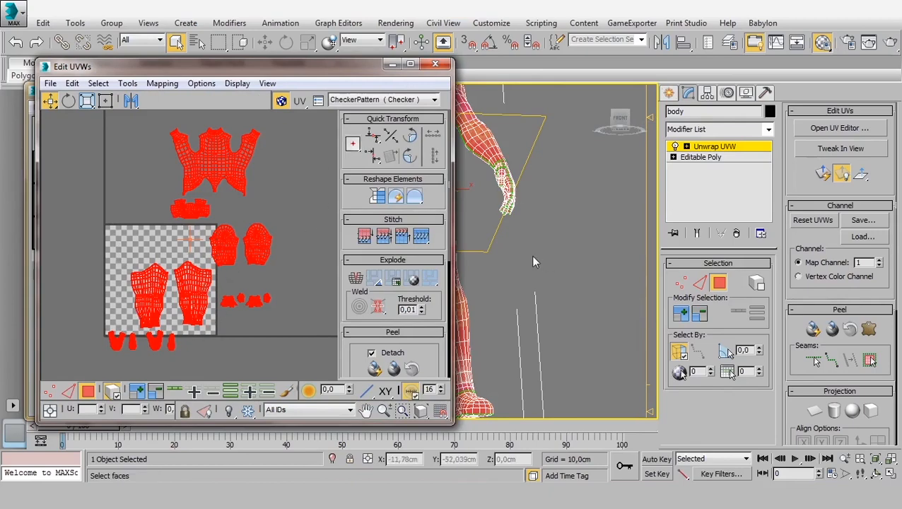
alt+middle_drag(531, 255, 535, 233)
click(571, 263)
middle_drag(488, 167, 512, 218)
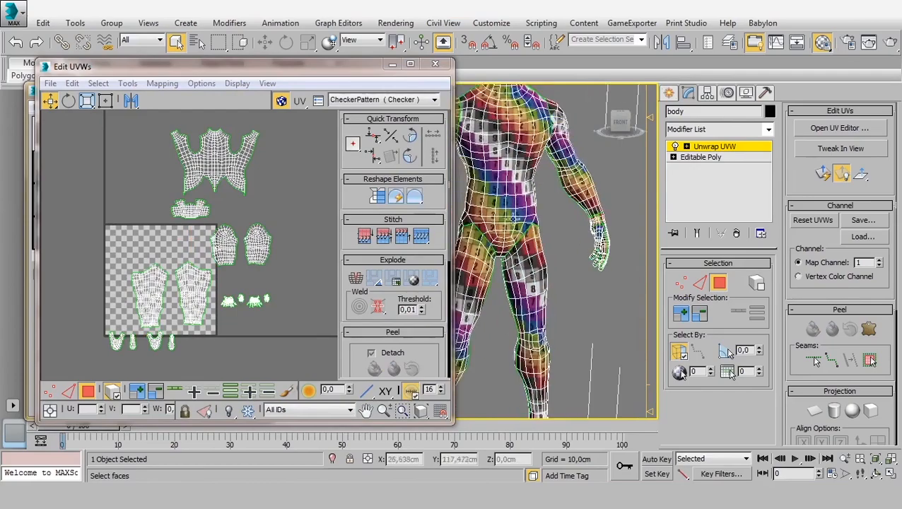
Shrink the UV editor window and compare the checker size on the head with that on the neck and chest
drag(452, 62, 343, 126)
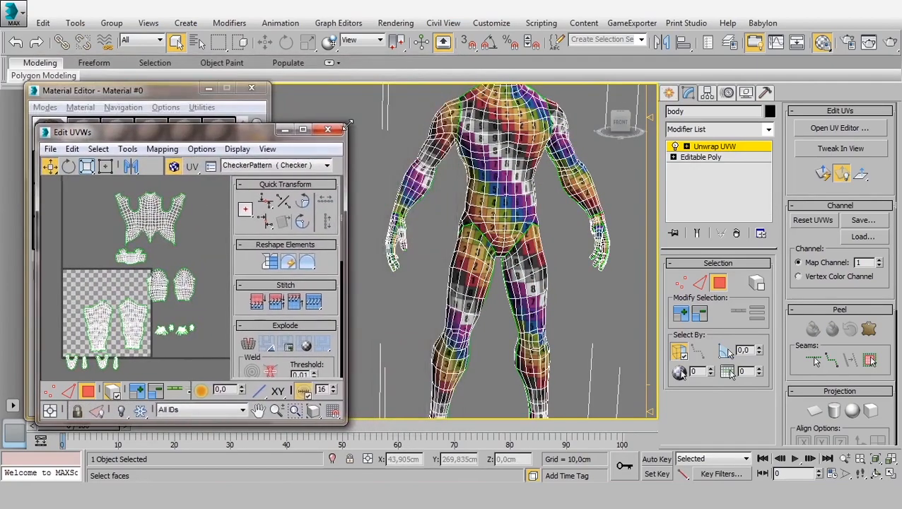
scroll(488, 152, up, 5)
middle_drag(487, 152, 556, 290)
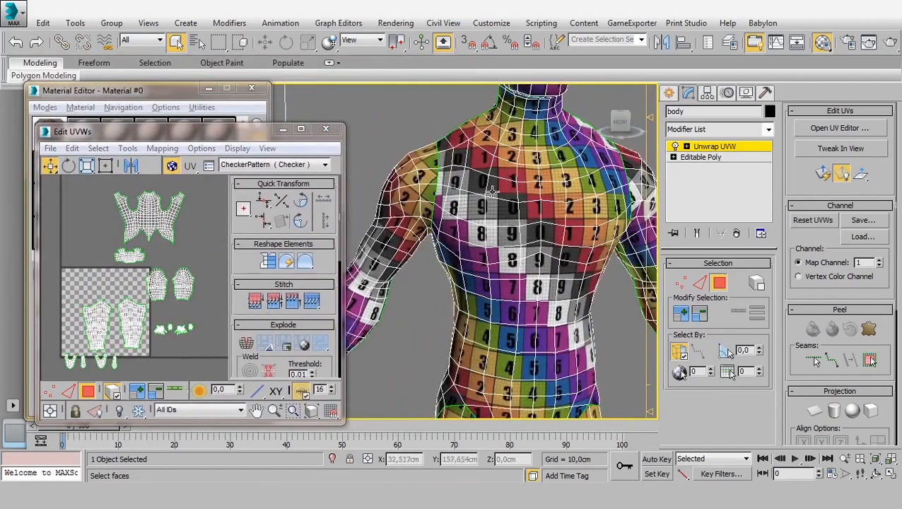
middle_drag(491, 191, 492, 316)
scroll(491, 285, up, 2)
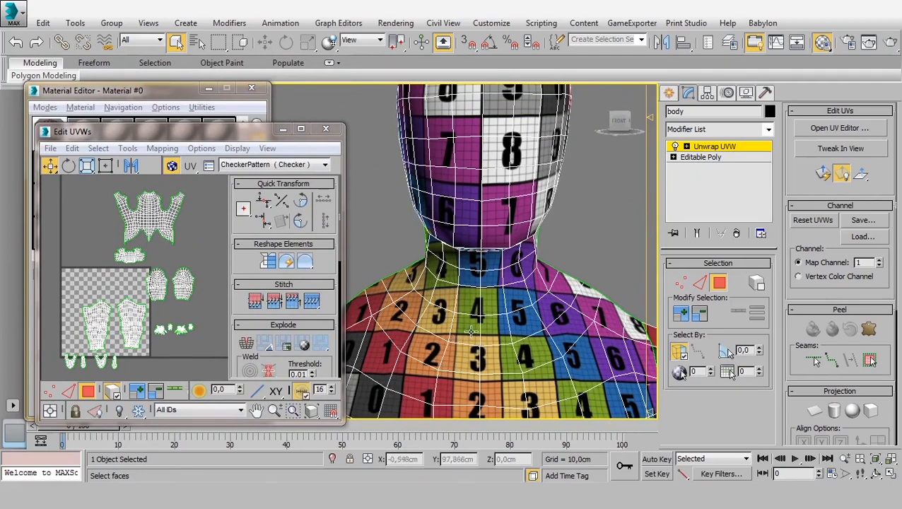
middle_drag(126, 299, 116, 306)
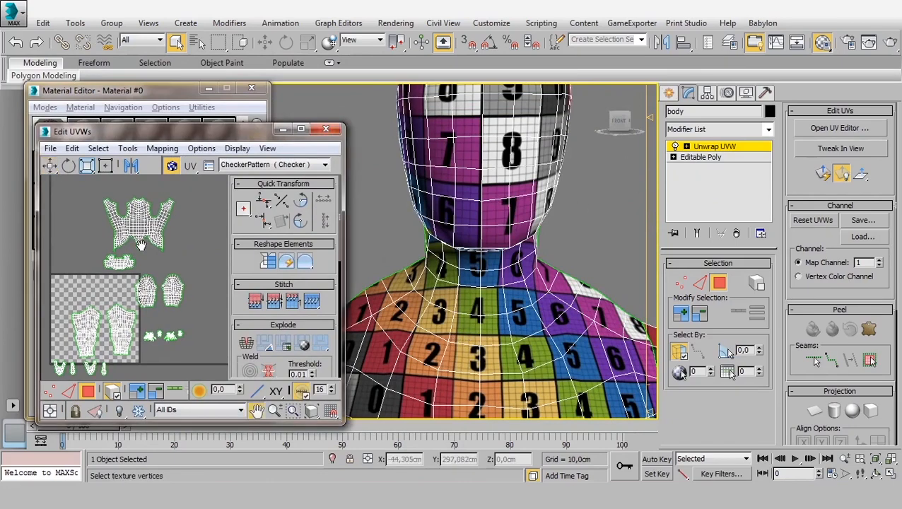
click(143, 248)
scroll(145, 251, up, 1)
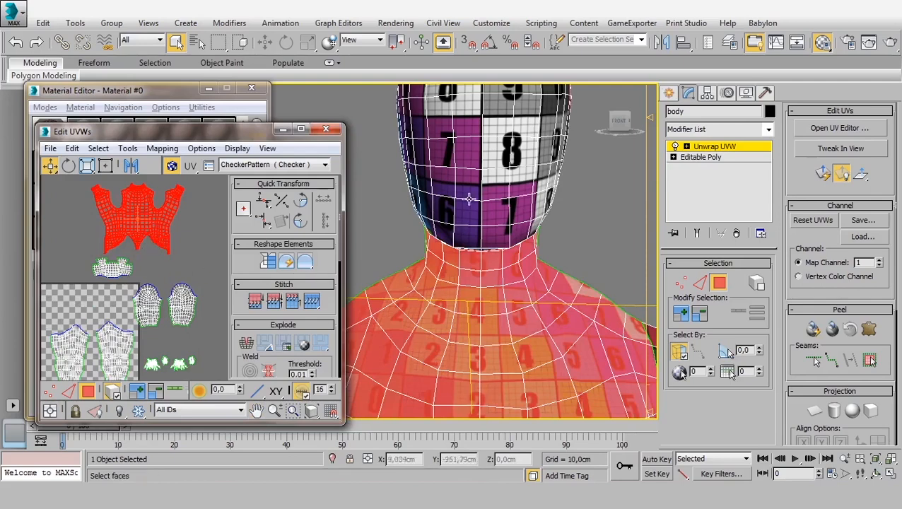
middle_drag(120, 239, 123, 244)
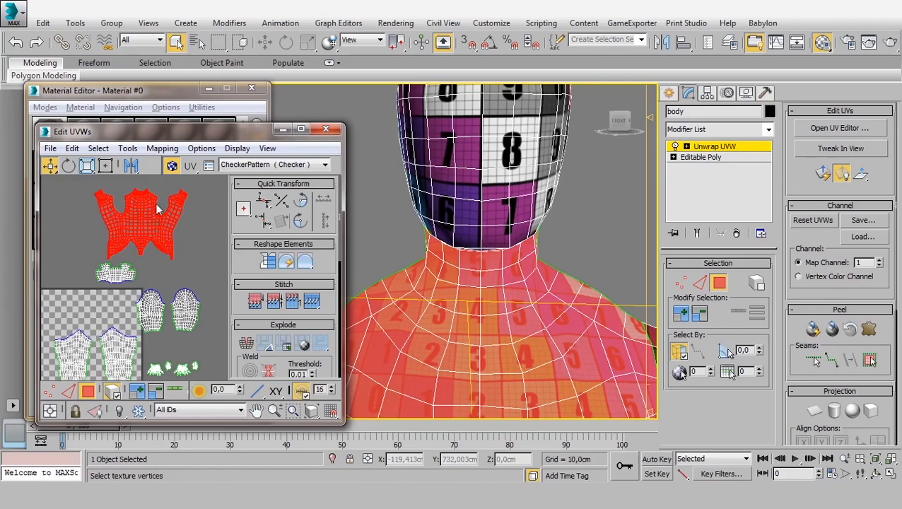
scroll(157, 208, up, 2)
middle_drag(131, 238, 162, 221)
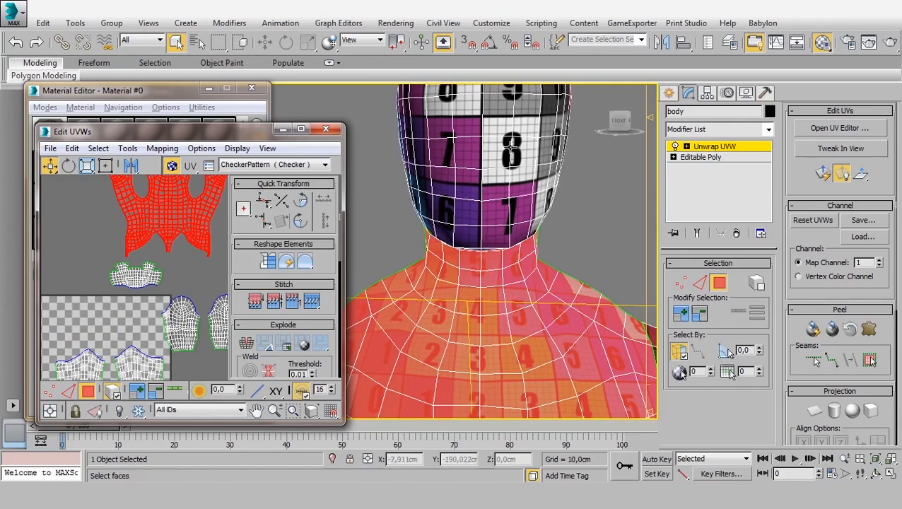
scroll(147, 259, up, 3)
middle_drag(154, 267, 137, 284)
click(174, 322)
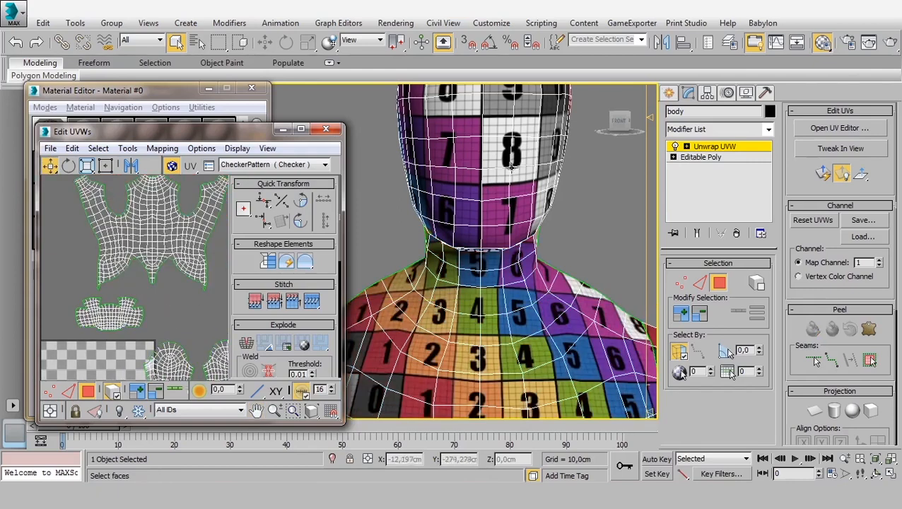
click(513, 154)
alt+click(518, 145)
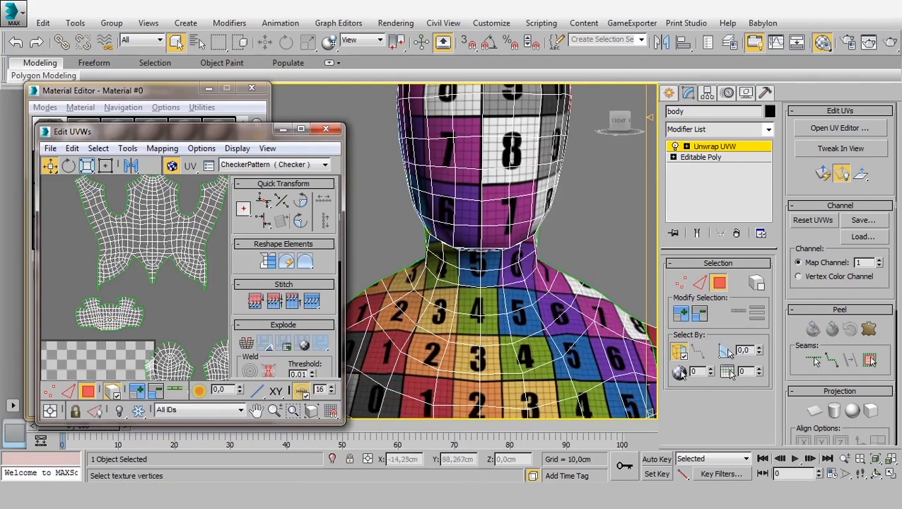
Scale up the head shell by hand to bring its checker squares closer in size to the torso's
click(125, 341)
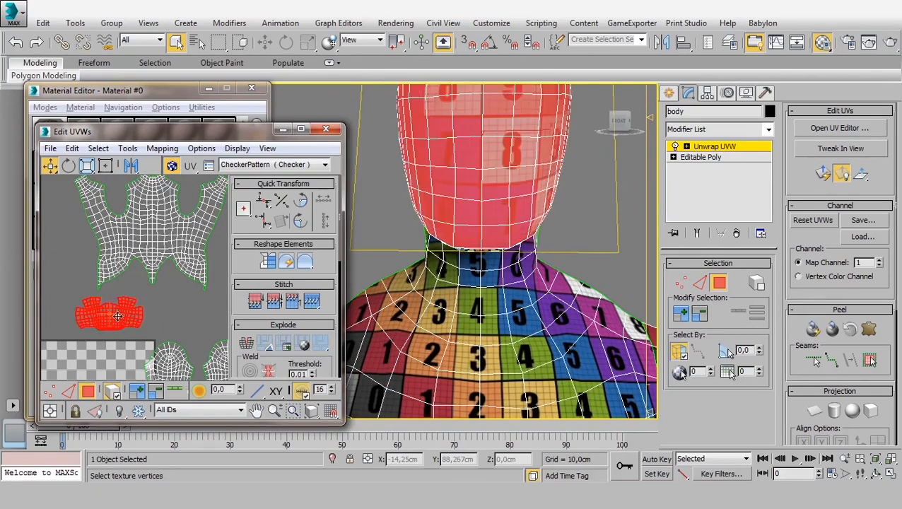
key(r)
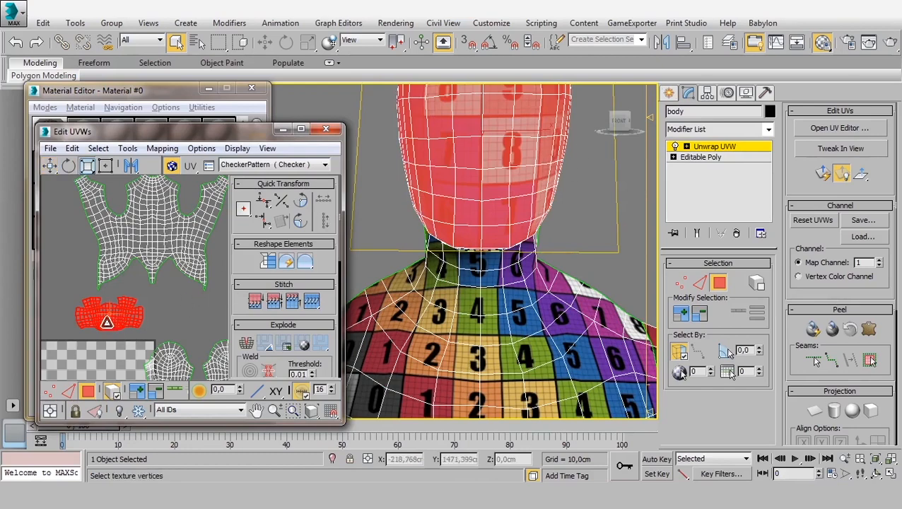
drag(107, 323, 134, 304)
middle_drag(133, 304, 122, 276)
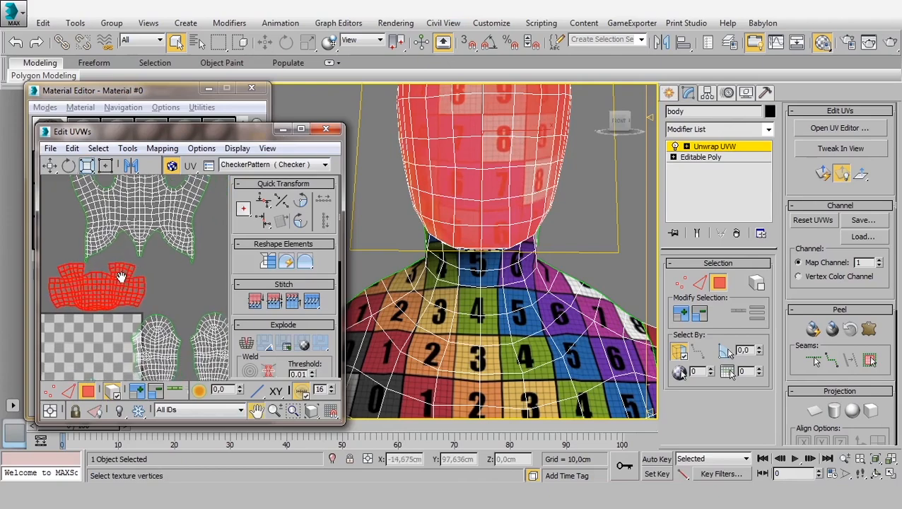
Enlarge the UV editor, expose the Arrange Elements tools, and compare the checker size across the torso, shoulder and arm
scroll(122, 277, down, 1)
drag(344, 311, 477, 314)
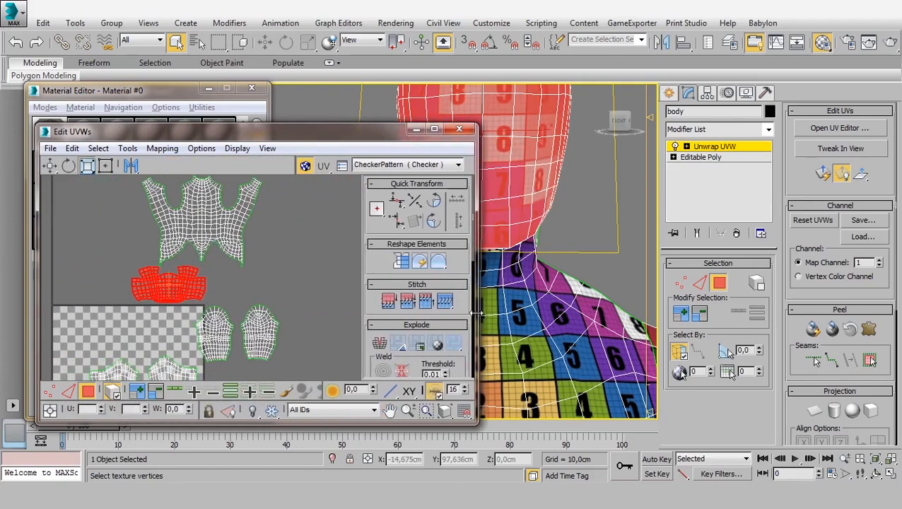
drag(331, 421, 331, 465)
scroll(424, 318, down, 5)
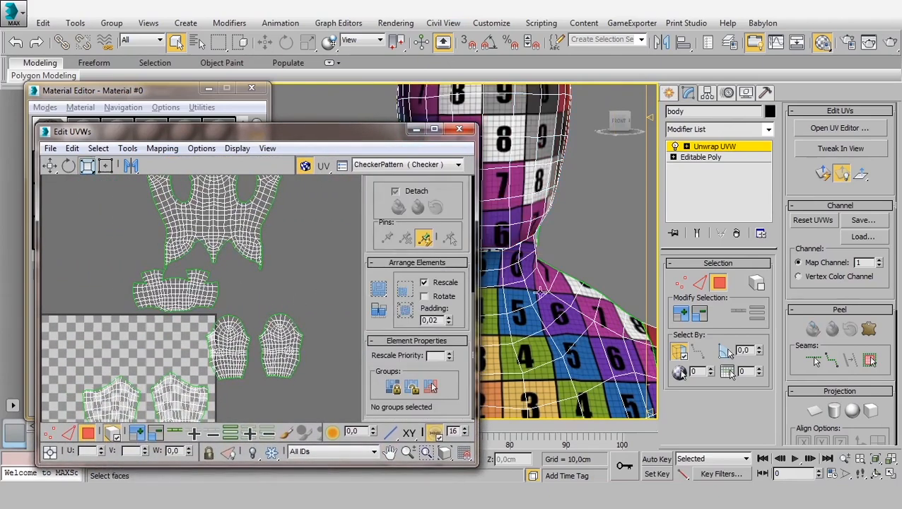
scroll(570, 285, down, 1)
middle_click(571, 285)
scroll(570, 285, down, 4)
alt+middle_drag(566, 274, 626, 250)
scroll(522, 229, down, 3)
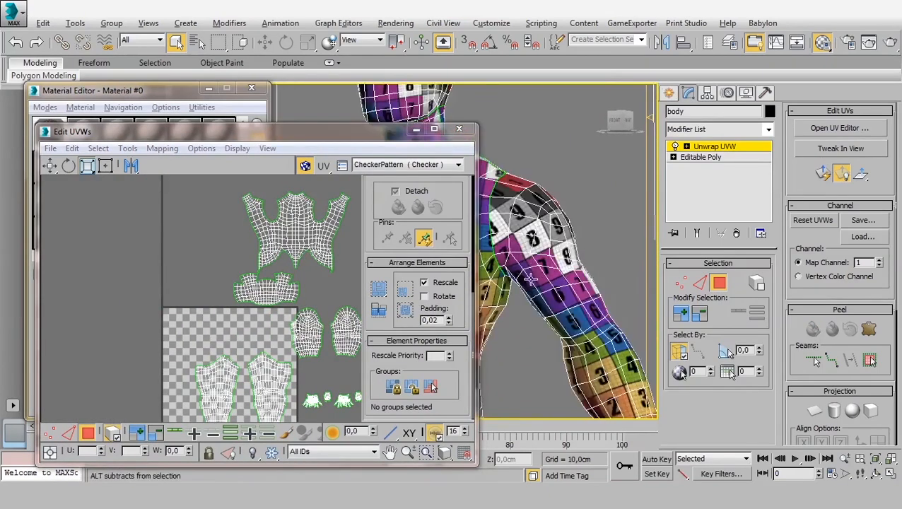
alt+middle_drag(522, 228, 544, 237)
Select all UV shells and run Rescale Elements to give them a uniform texture scale
middle_drag(288, 296, 180, 283)
scroll(187, 281, down, 3)
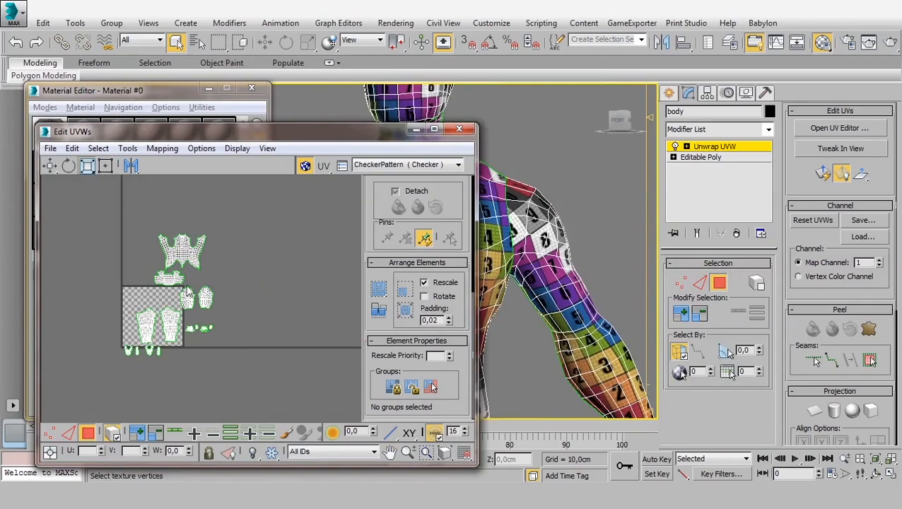
drag(75, 385, 76, 385)
scroll(172, 286, up, 1)
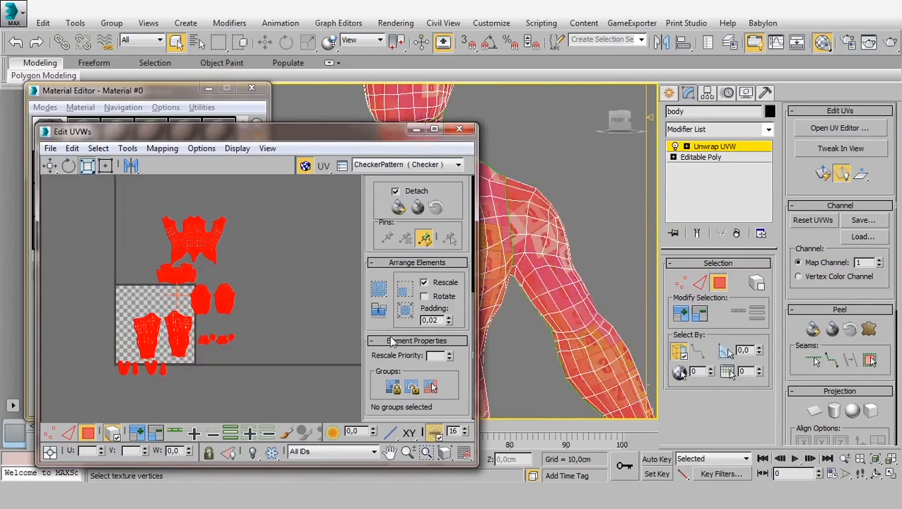
click(380, 311)
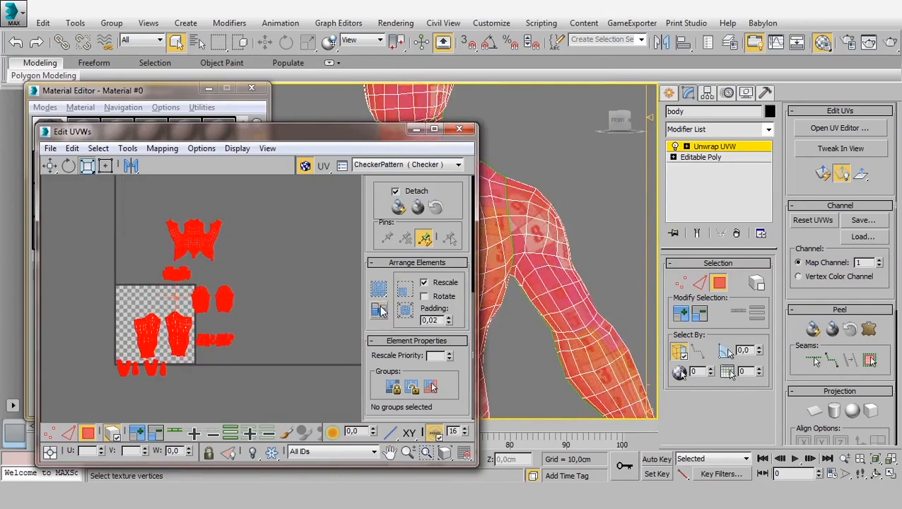
Compare the checker size on the head and chest, and run Rescale Elements again on all shells
middle_drag(566, 259, 539, 256)
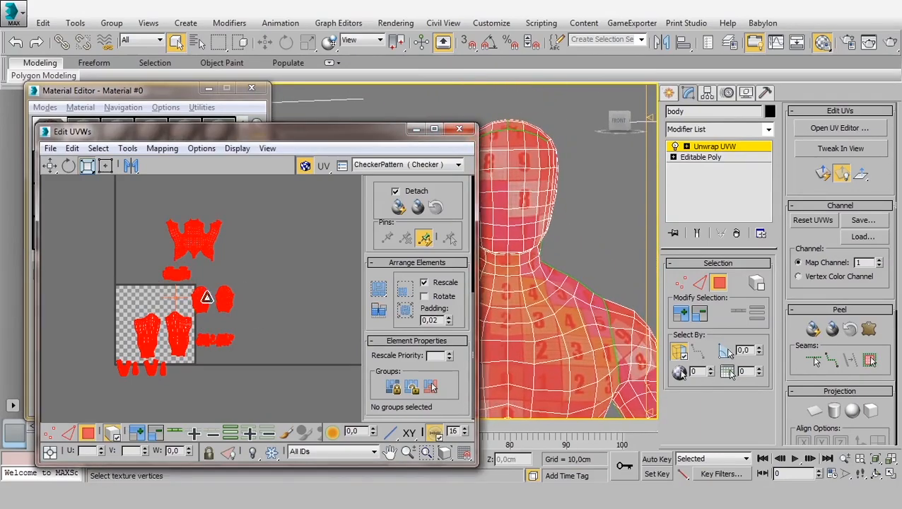
scroll(205, 300, up, 2)
click(248, 262)
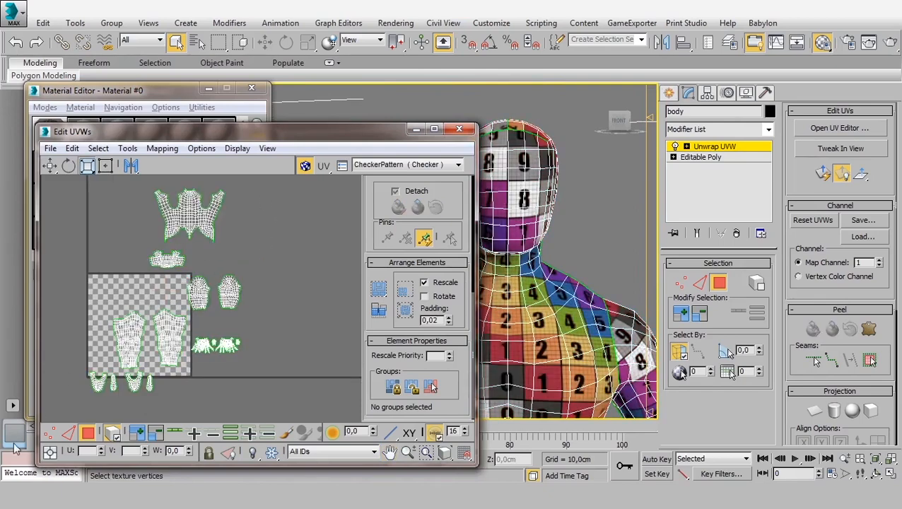
key(ctrl+a)
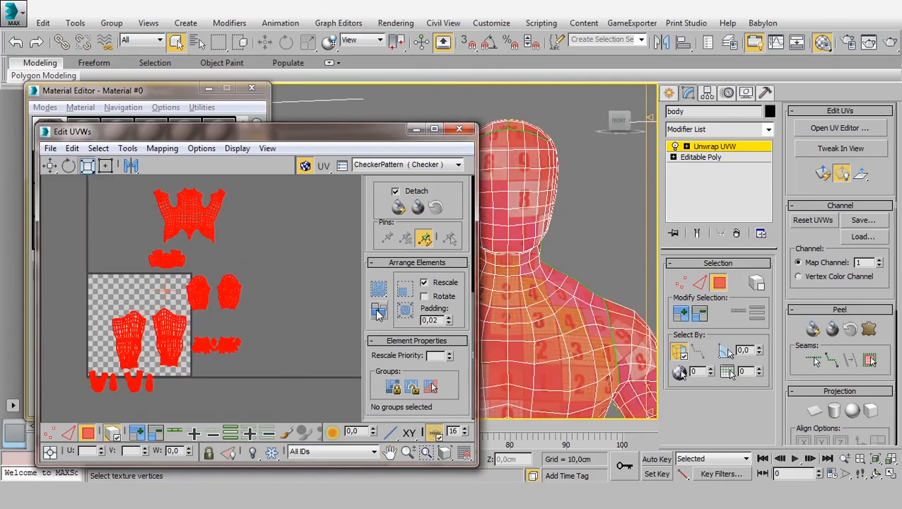
click(300, 336)
middle_drag(199, 275, 252, 283)
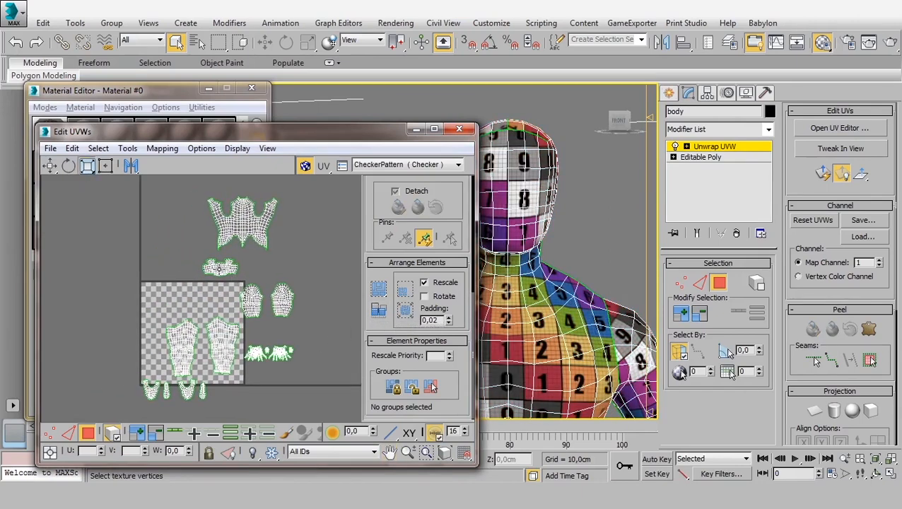
Move the head shell to the empty area beside the torso shell, outside the UV square
click(219, 268)
scroll(221, 270, up, 2)
scroll(225, 268, down, 2)
key(w)
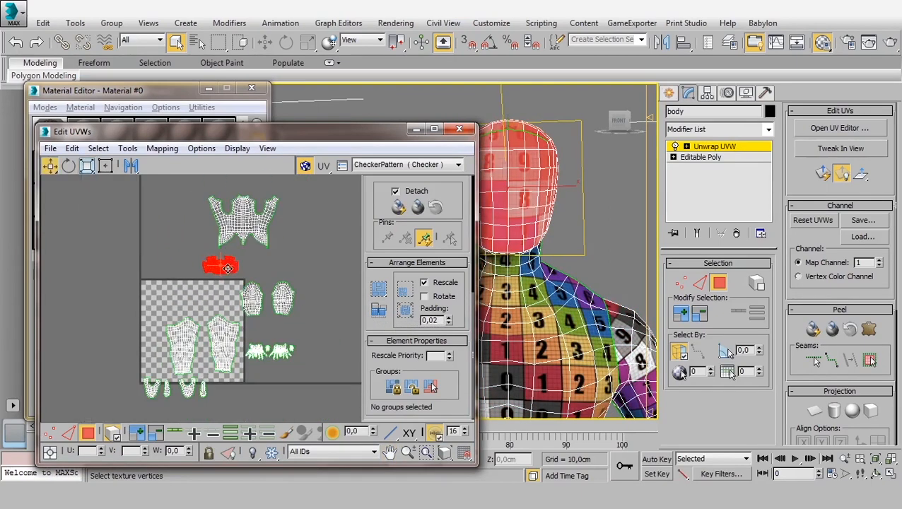
drag(227, 268, 309, 231)
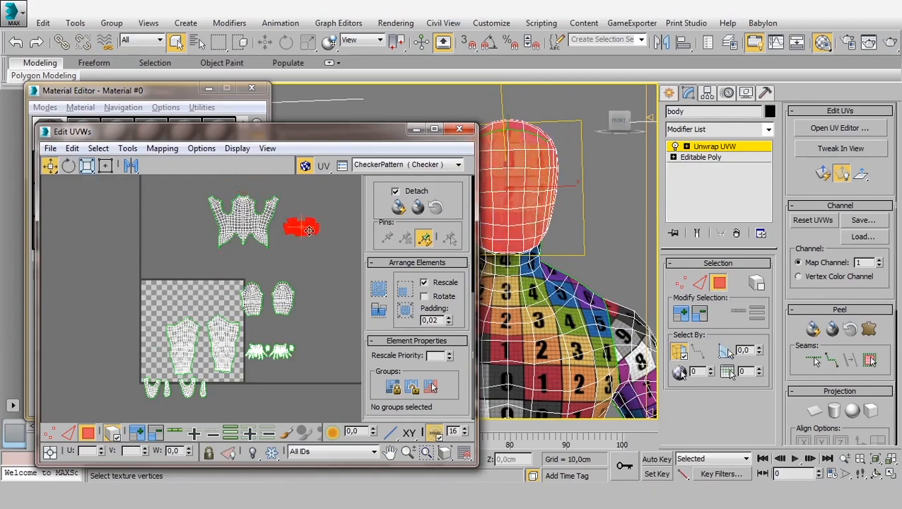
Move the torso shell down into the upper part of the UV square
click(253, 223)
drag(253, 222, 191, 309)
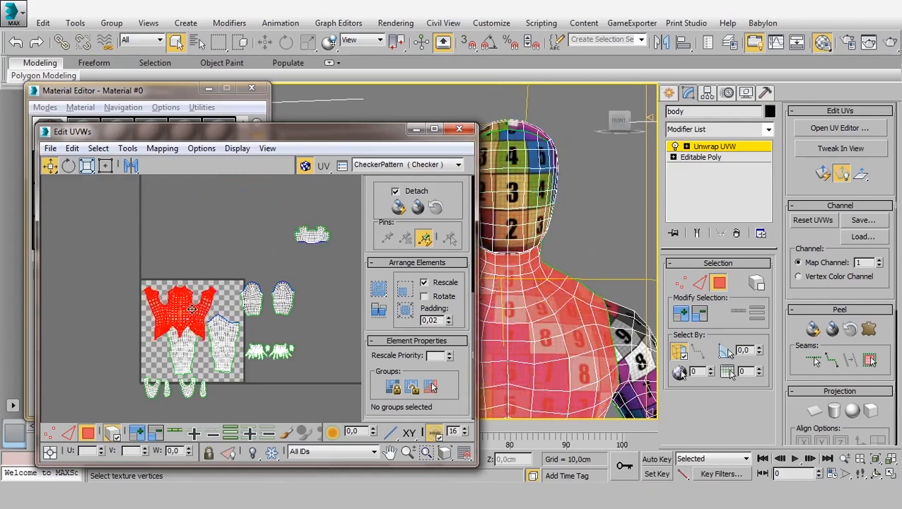
middle_drag(192, 308, 193, 250)
scroll(187, 290, up, 2)
scroll(190, 300, down, 3)
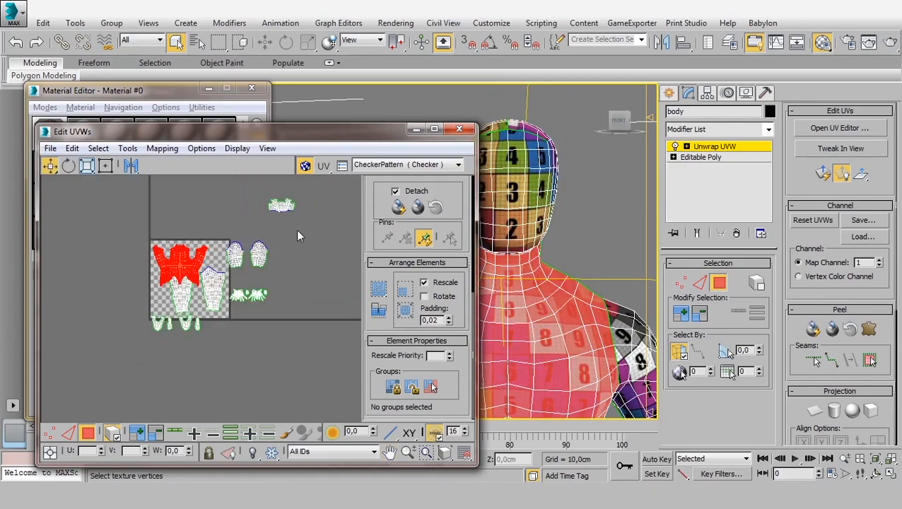
Select all shells and scale them down together so there is room for them in the UV square
drag(111, 357, 111, 357)
scroll(220, 224, up, 1)
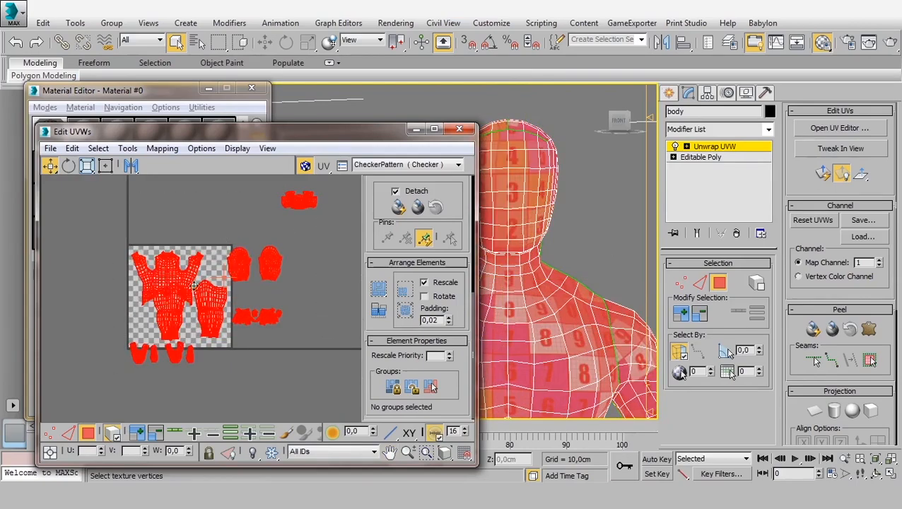
scroll(194, 285, up, 2)
drag(161, 276, 132, 303)
key(w)
click(203, 234)
Place the torso shell in the upper-left corner of the UV square and the two leg shells side by side below it
click(164, 265)
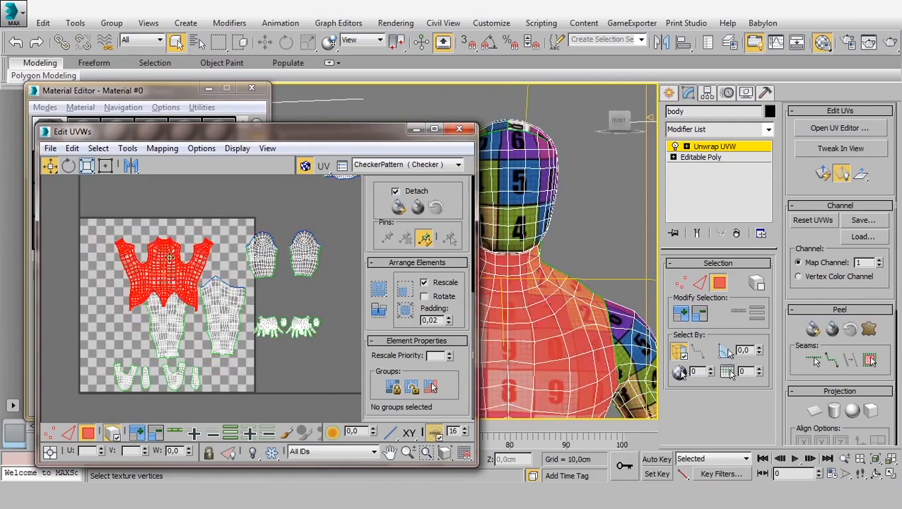
drag(164, 265, 132, 251)
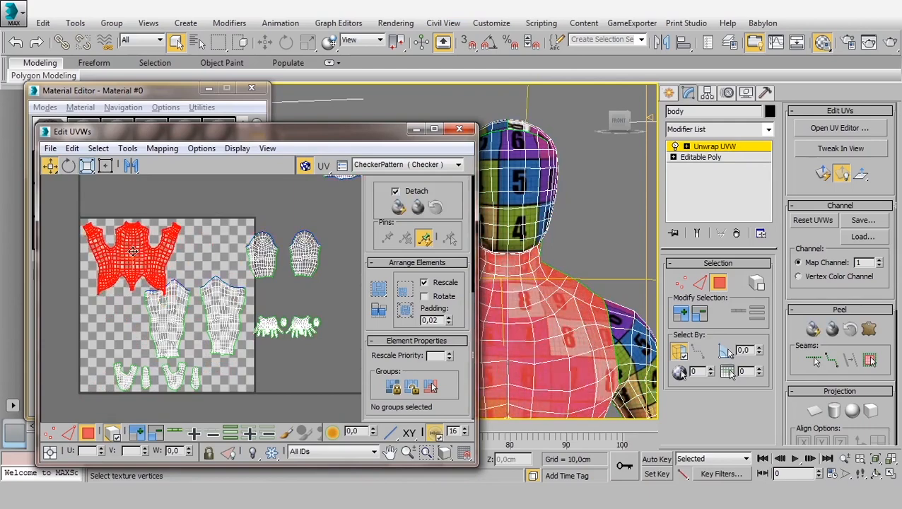
middle_drag(153, 318, 173, 276)
scroll(173, 277, up, 3)
drag(202, 272, 104, 290)
drag(285, 259, 172, 280)
middle_drag(179, 330, 172, 296)
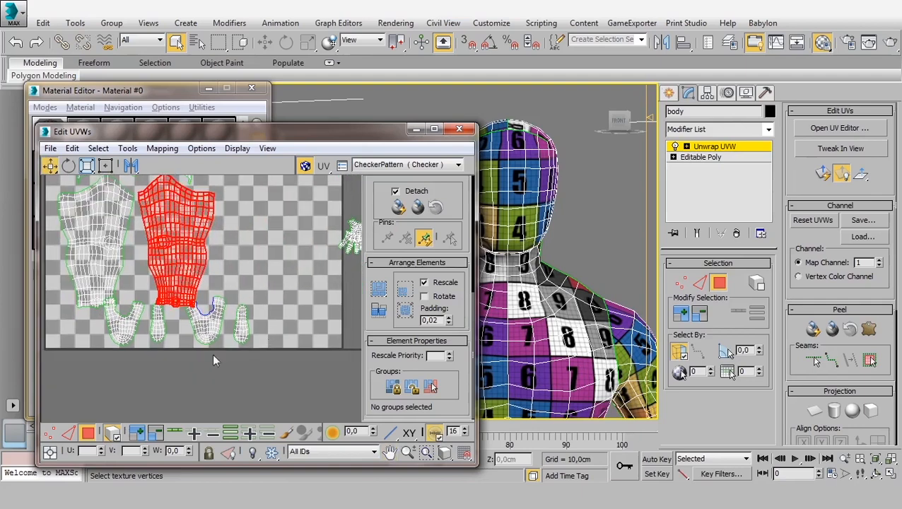
Select the foot and sole shells together and move them right along the lower edge of the UV square, clear of the legs
drag(283, 318, 133, 375)
middle_drag(178, 332, 143, 360)
drag(91, 351, 196, 346)
Move both arm shells into the upper-right part of the UV square and align them side by side next to the torso
scroll(195, 332, down, 4)
scroll(265, 232, up, 3)
middle_drag(266, 233, 249, 283)
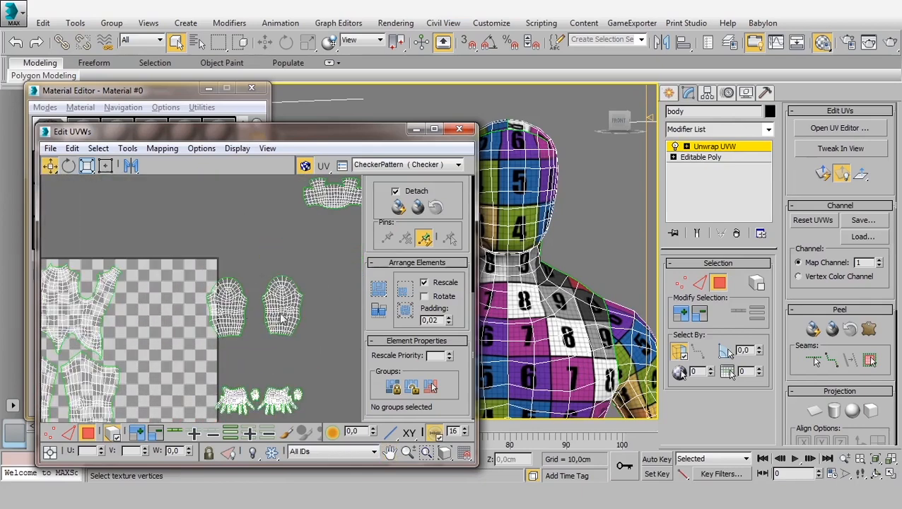
drag(197, 352, 145, 328)
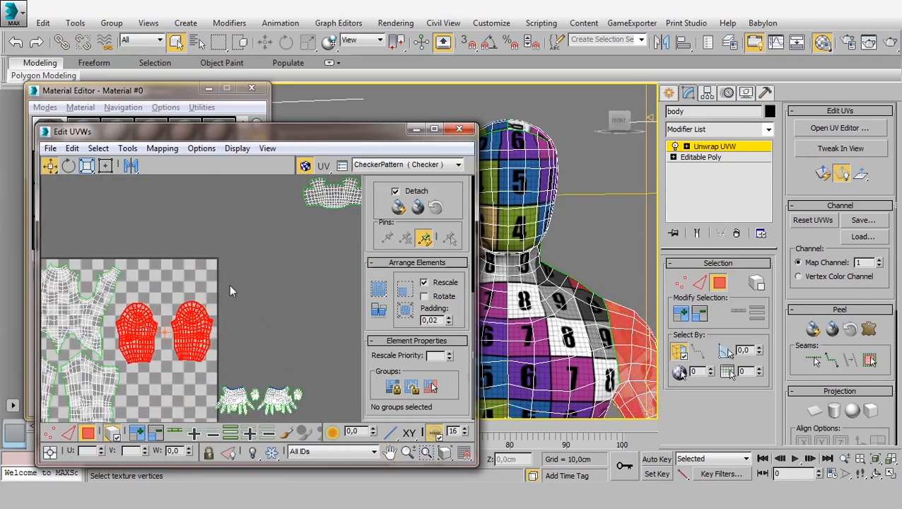
click(200, 334)
drag(193, 332, 157, 296)
ctrl+click(132, 347)
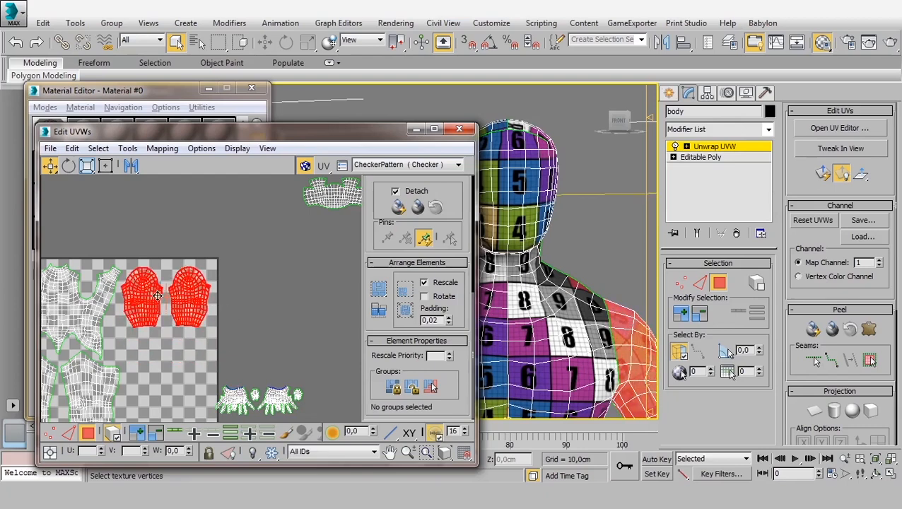
Move the head shell into the UV square and fit it just below the two arm shells
middle_drag(326, 234, 270, 261)
click(295, 218)
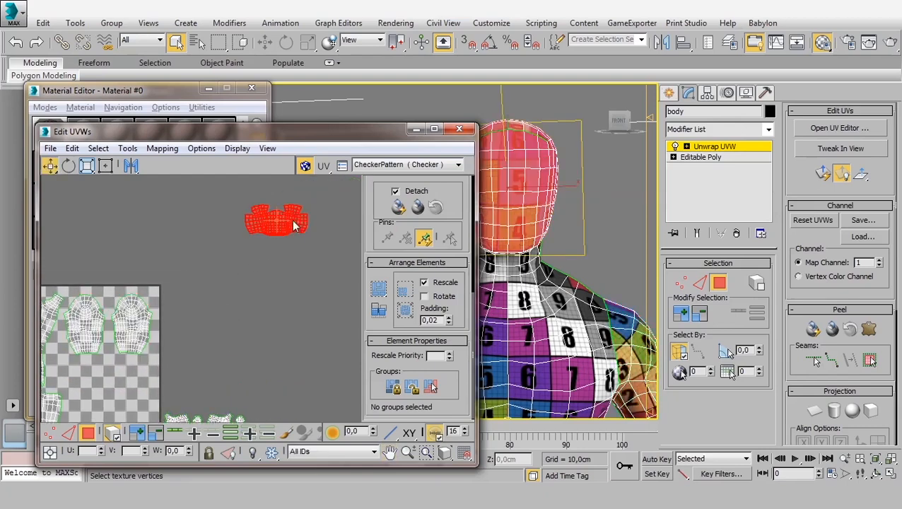
drag(281, 224, 92, 386)
middle_drag(92, 387, 182, 322)
scroll(182, 323, up, 3)
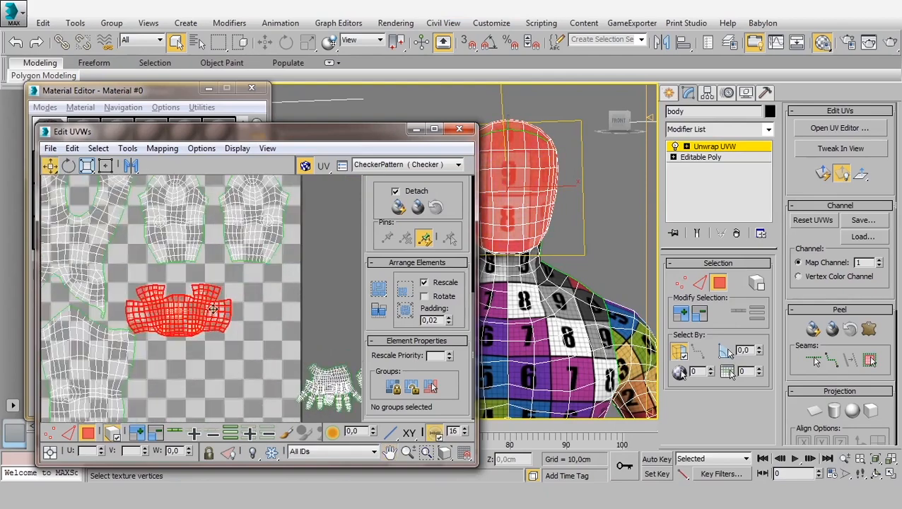
drag(184, 315, 199, 301)
scroll(200, 301, down, 3)
middle_drag(232, 347, 223, 295)
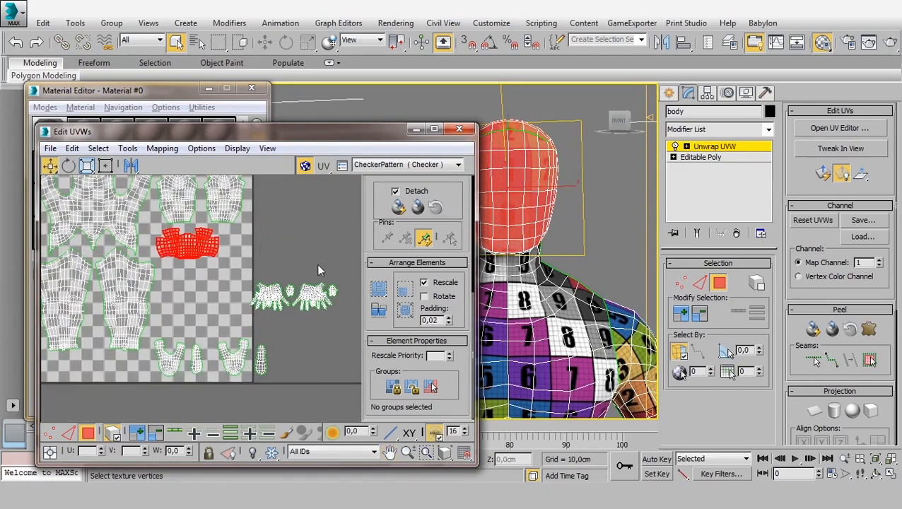
Move the hand shells and their small companion pieces into the UV square below the head shell
click(289, 304)
drag(289, 304, 177, 284)
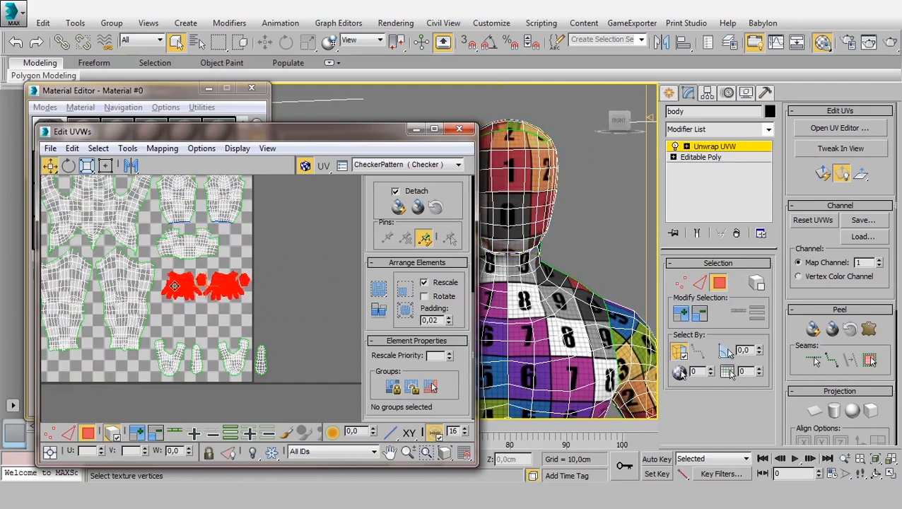
scroll(175, 286, up, 4)
Adjust the two hand shells and their small companion pieces one by one so they sit with clear gaps between them
click(201, 336)
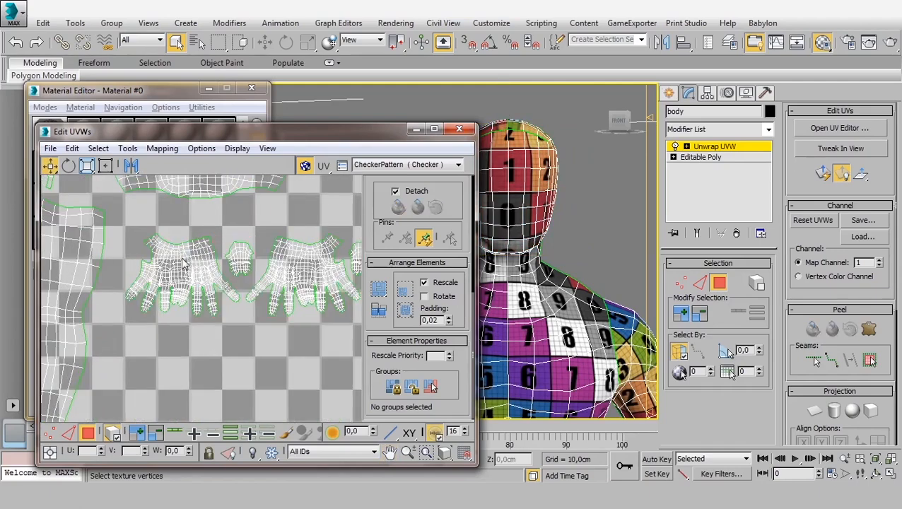
click(182, 264)
drag(182, 263, 177, 260)
drag(242, 259, 232, 256)
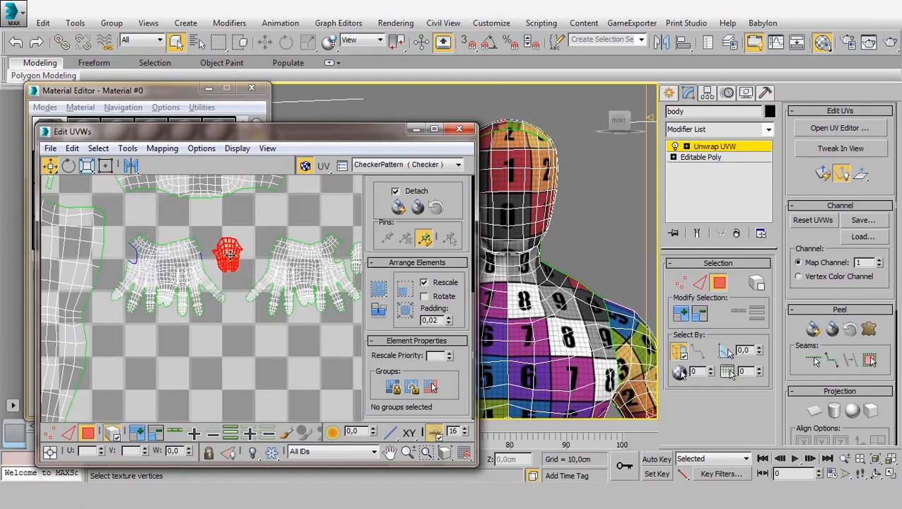
middle_drag(262, 276, 198, 296)
drag(239, 285, 231, 284)
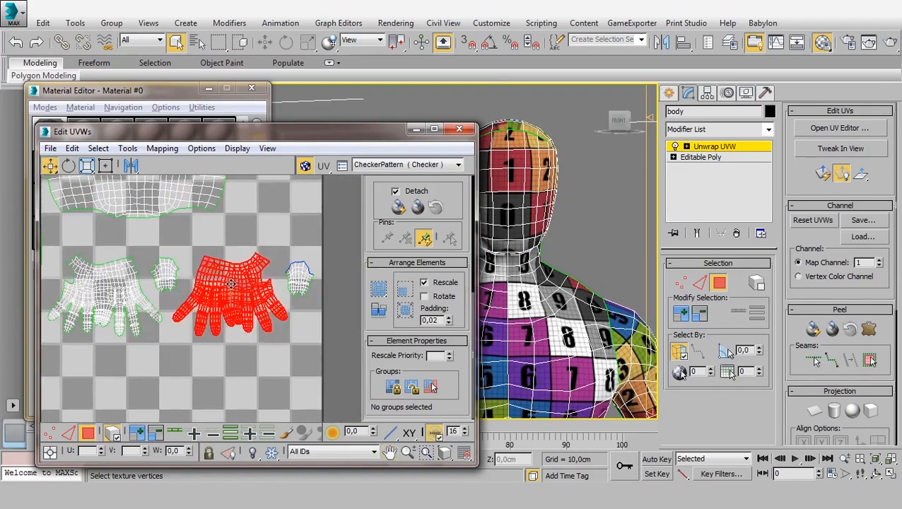
drag(293, 274, 291, 270)
Shift the first foot shell and its sole left along the lower edge of the UV square, closer together
scroll(290, 271, down, 5)
middle_drag(240, 354, 250, 324)
scroll(246, 291, up, 1)
scroll(250, 325, up, 2)
click(191, 344)
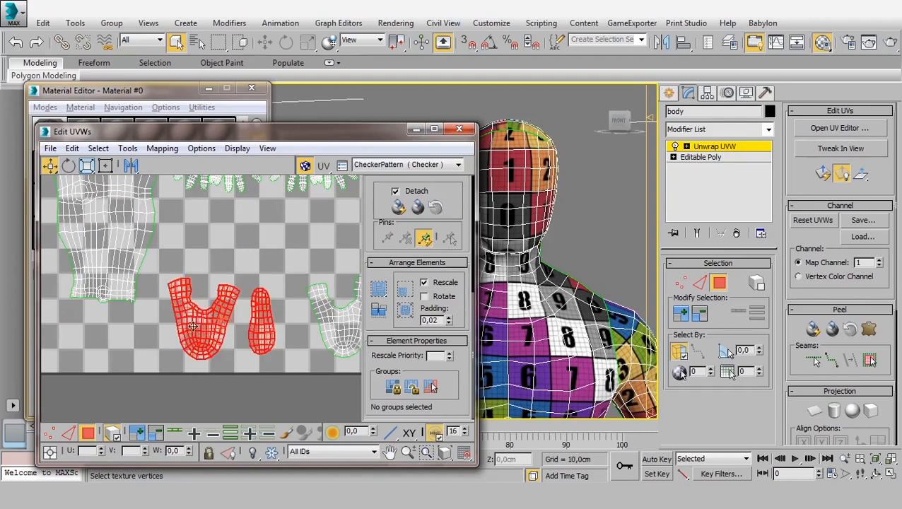
drag(191, 344, 175, 337)
click(246, 351)
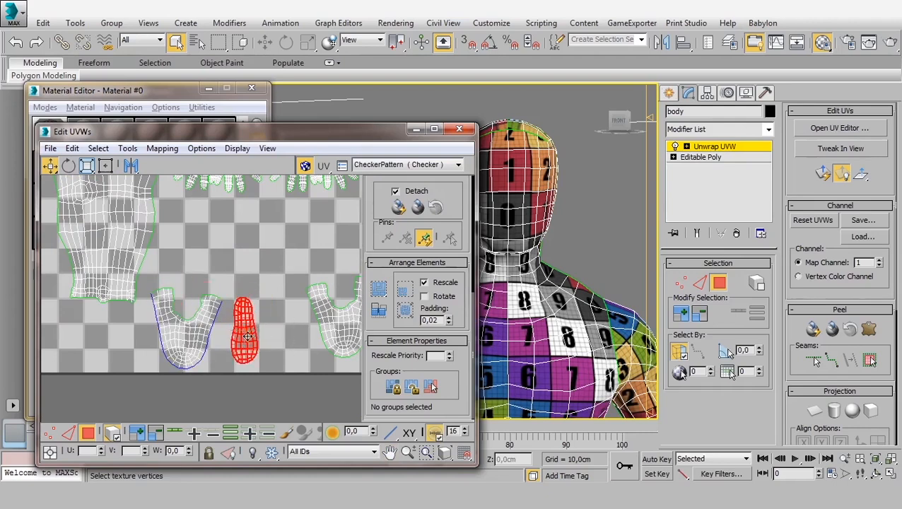
drag(246, 352, 232, 351)
Move the second foot shell and its sole left beside the first pair so both fit inside the UV square
middle_drag(232, 351, 180, 354)
scroll(180, 354, down, 1)
drag(340, 289, 188, 390)
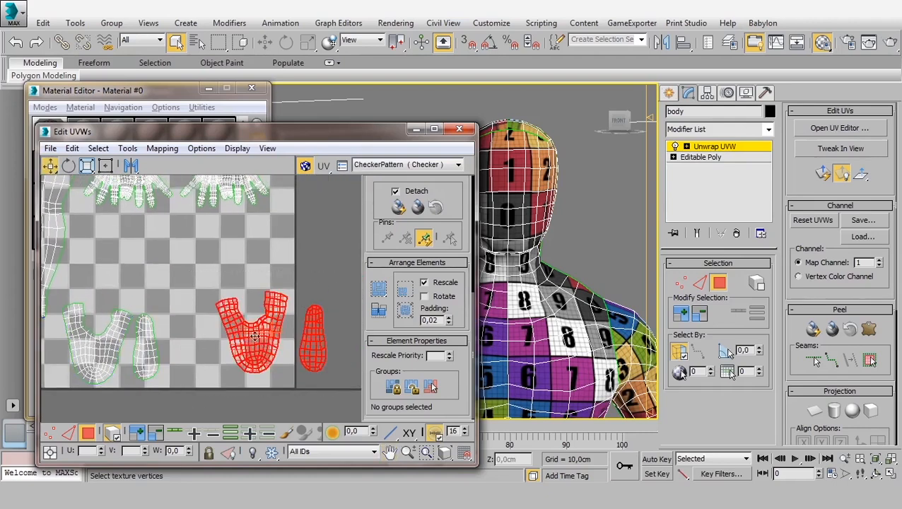
drag(257, 333, 205, 341)
drag(295, 310, 241, 379)
drag(263, 346, 254, 345)
Select all the arranged shells in the UV square
scroll(190, 271, down, 5)
middle_drag(190, 271, 216, 292)
scroll(260, 241, down, 2)
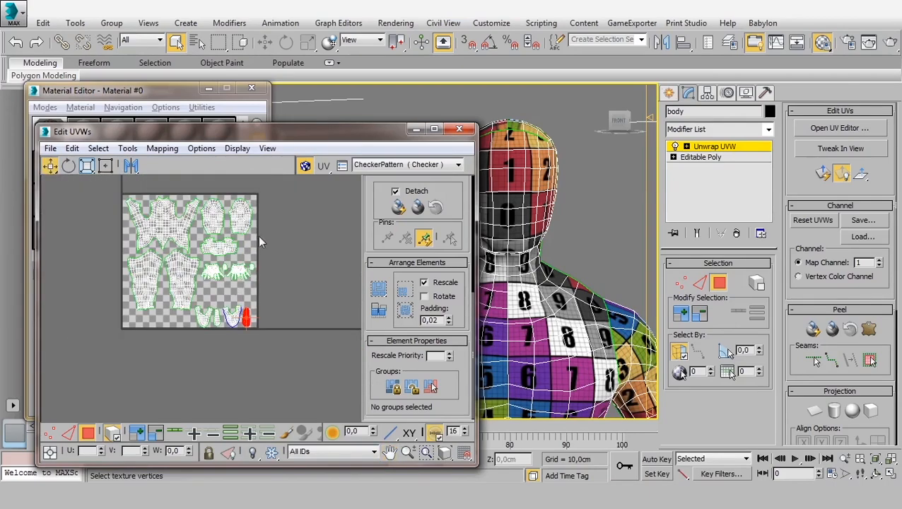
key(ctrl+a)
scroll(145, 269, up, 2)
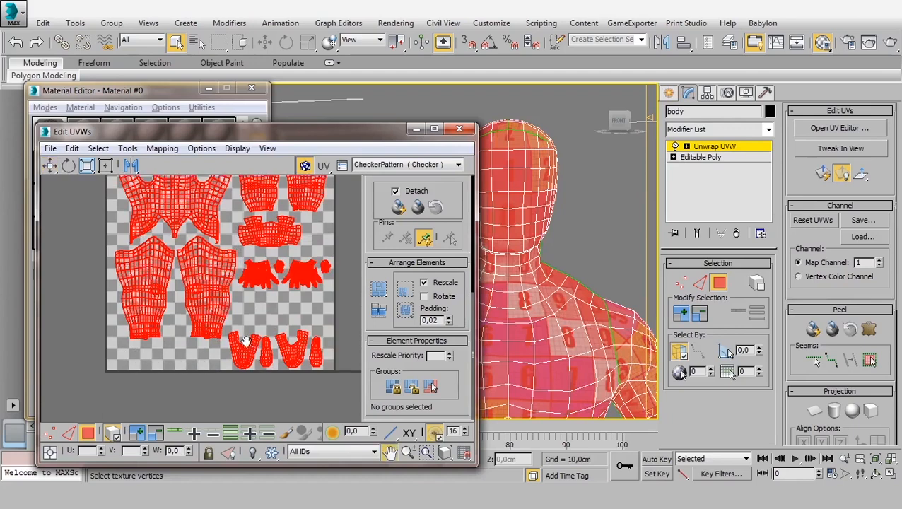
scroll(192, 258, down, 2)
Try scaling all shells down and moving them into the upper-left corner of the UV square, and undo the changes
click(105, 165)
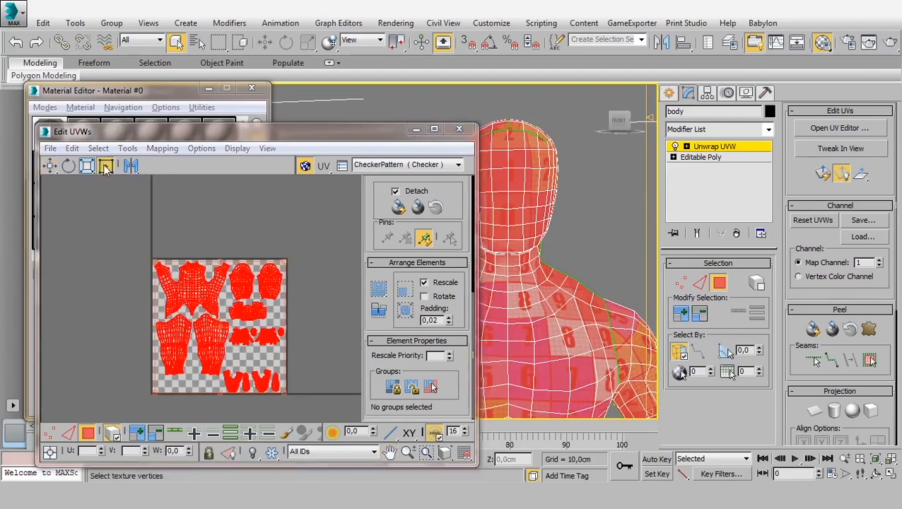
drag(204, 297, 153, 332)
key(ctrl+z)
key(r)
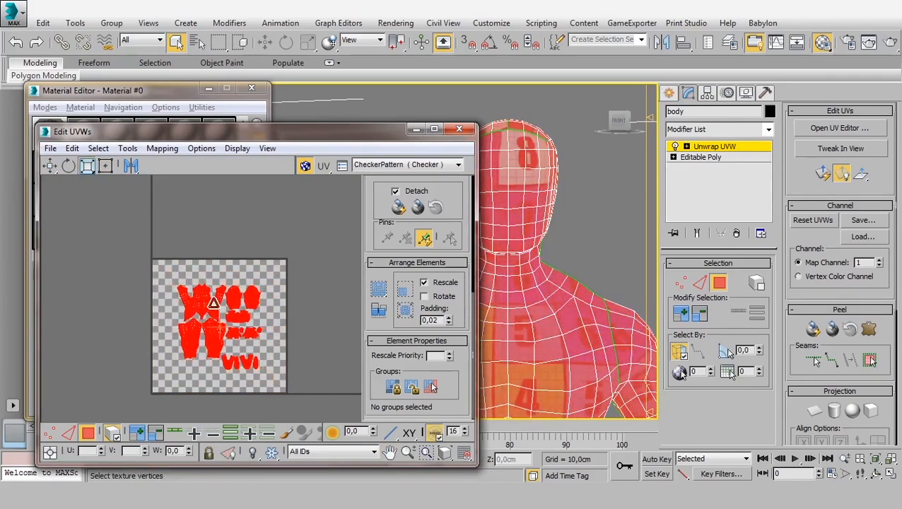
key(w)
drag(205, 304, 189, 289)
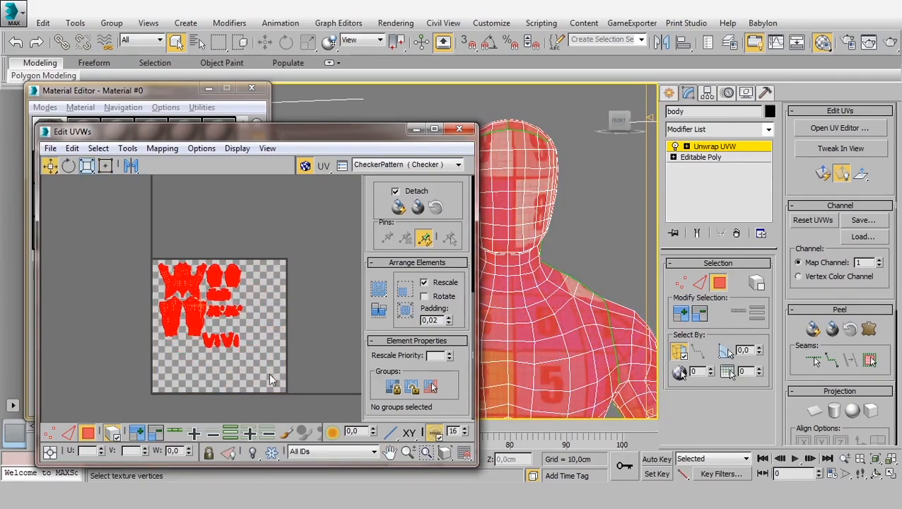
key(ctrl+z)
key(ctrl+z)
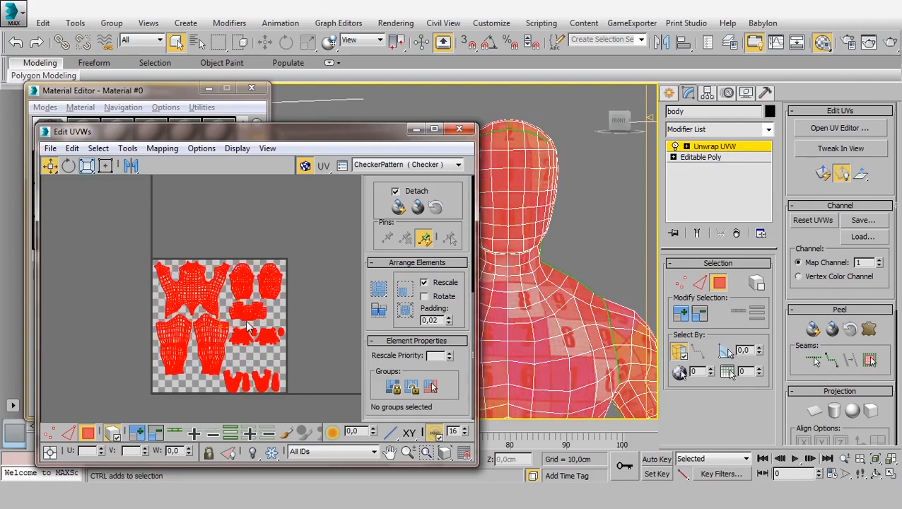
Scale all shells up slightly together to use more of the UV square
scroll(235, 308, up, 2)
scroll(235, 307, up, 2)
middle_drag(246, 332, 241, 326)
scroll(242, 333, down, 2)
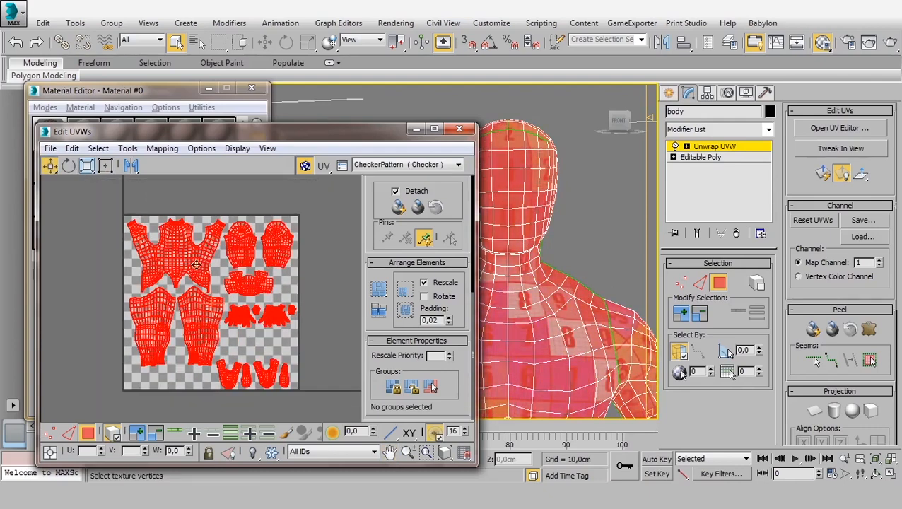
key(r)
drag(182, 264, 193, 259)
key(w)
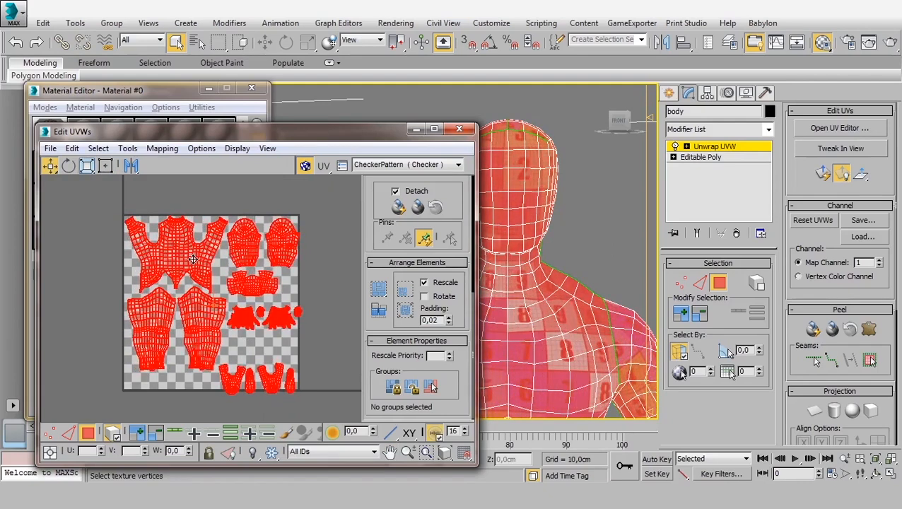
Move the four foot and sole shells up slightly so they sit inside the UV square's bottom border
scroll(161, 340, up, 3)
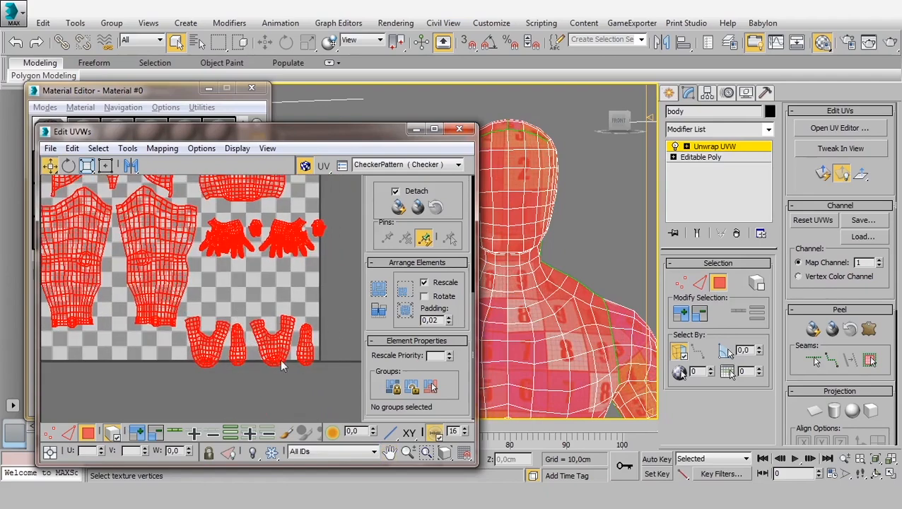
drag(176, 405, 177, 405)
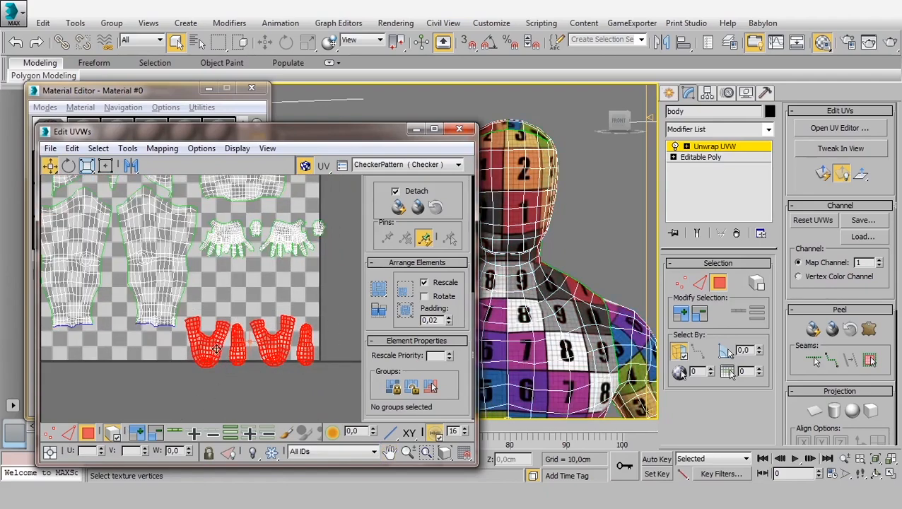
drag(217, 340, 216, 331)
Move the small thumb shell of the first hand slightly closer to its hand shell
scroll(277, 310, up, 2)
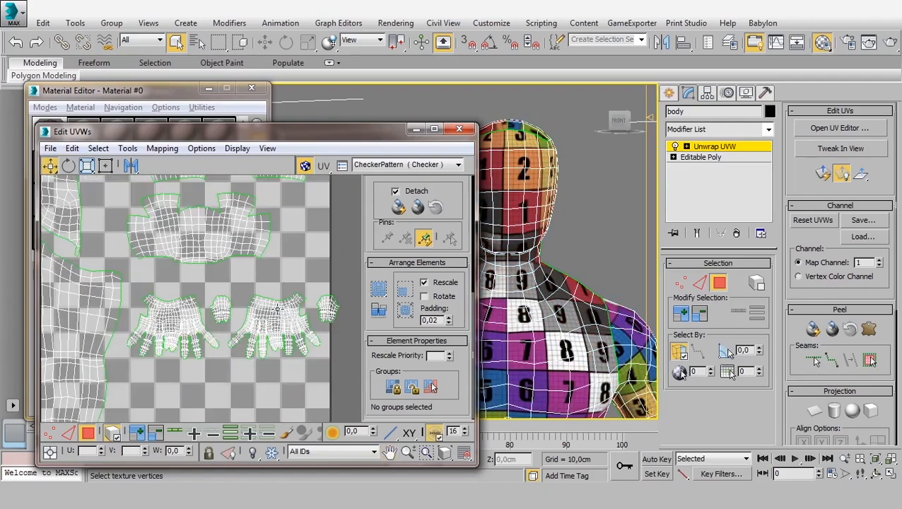
scroll(205, 328, up, 2)
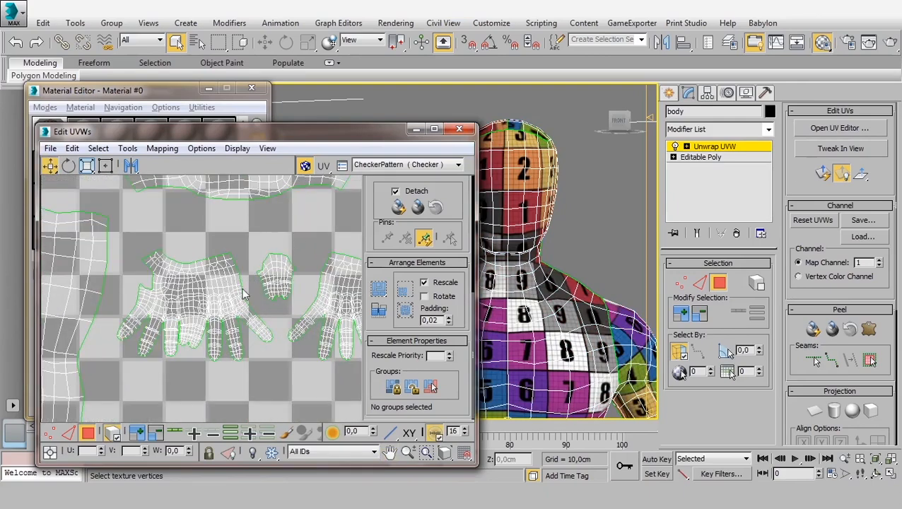
click(265, 291)
drag(282, 278, 276, 277)
Try moving the second hand shell and its thumb down toward the feet, and undo the move
scroll(276, 277, down, 3)
middle_drag(277, 276, 158, 251)
click(190, 284)
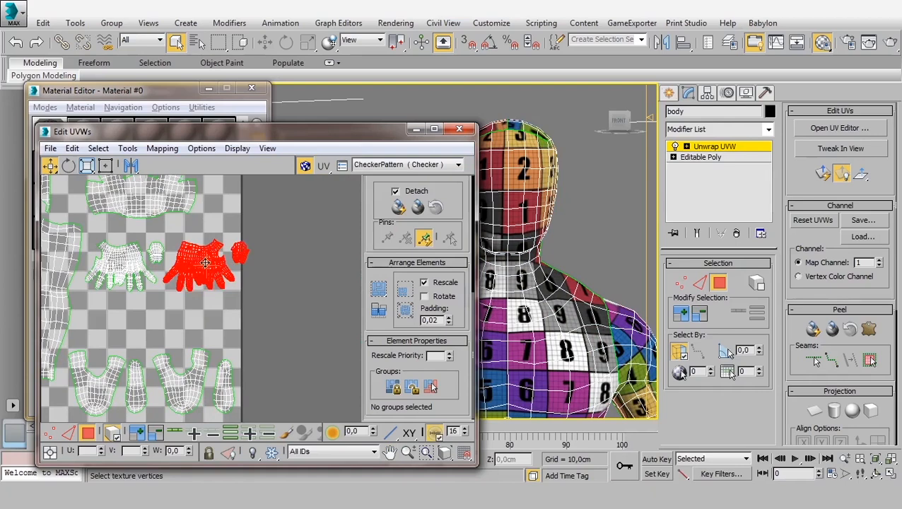
drag(205, 263, 189, 308)
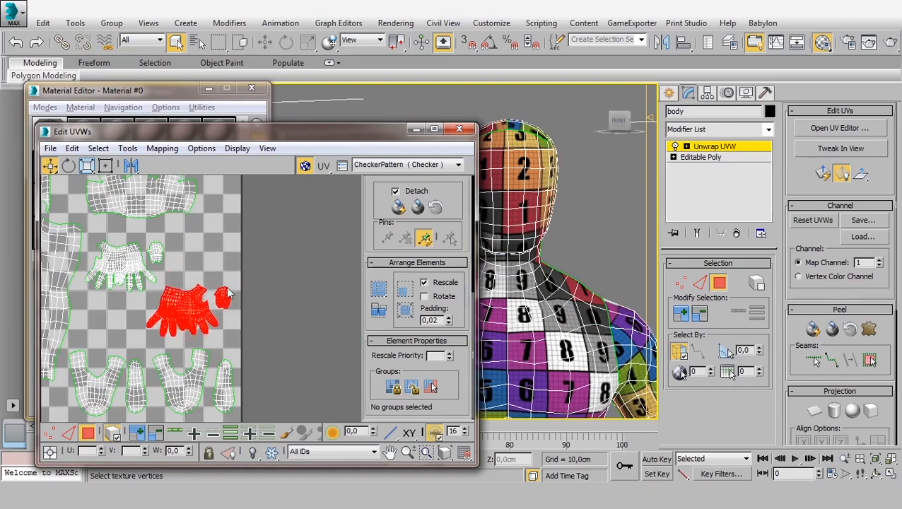
key(ctrl+z)
Select both hand shells with their thumb shells and move them together slightly left toward the UV square's interior
scroll(158, 251, up, 3)
middle_drag(158, 251, 239, 270)
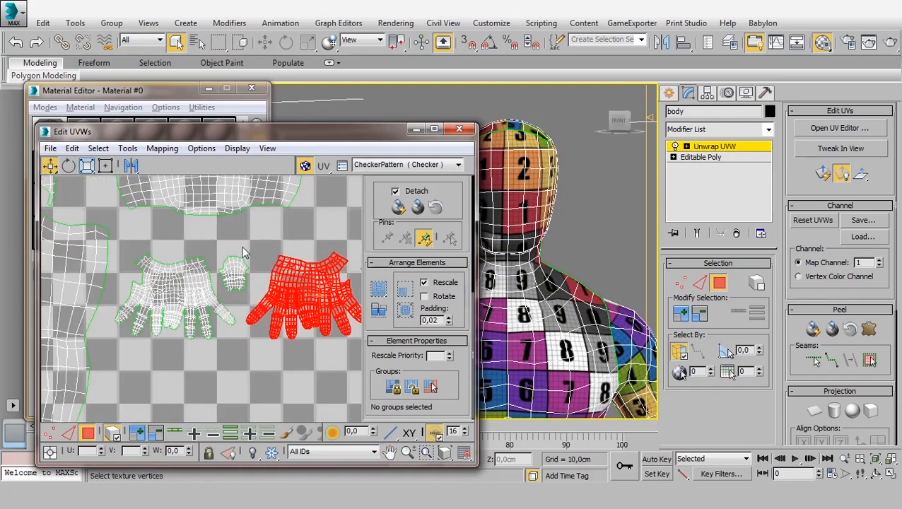
click(233, 270)
ctrl+click(177, 289)
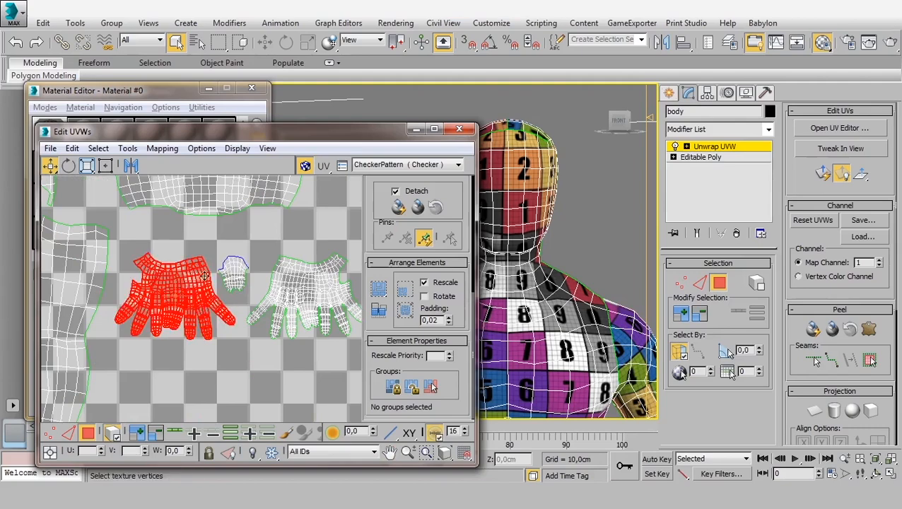
ctrl+click(310, 278)
scroll(304, 279, down, 3)
scroll(232, 277, up, 1)
ctrl+click(290, 270)
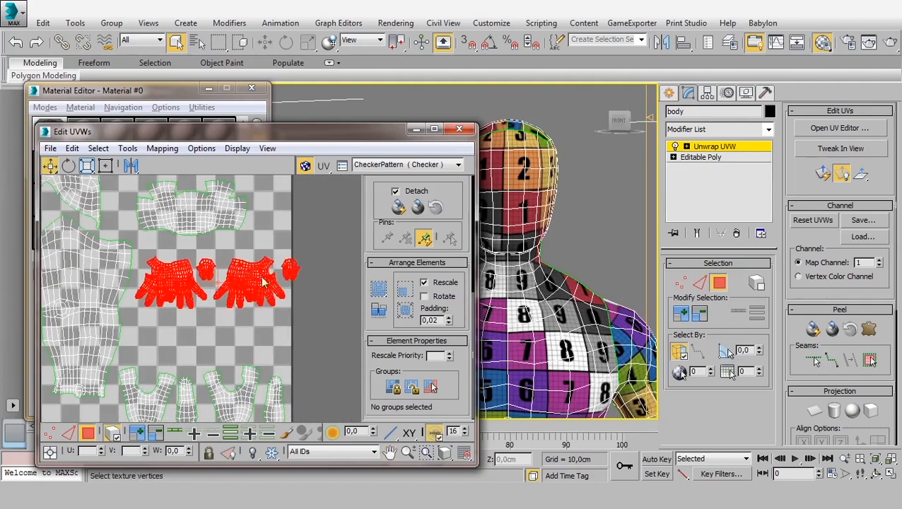
drag(250, 275, 241, 274)
Move the second hand shell and its thumb slightly left so both fit inside the UV square
scroll(209, 290, up, 2)
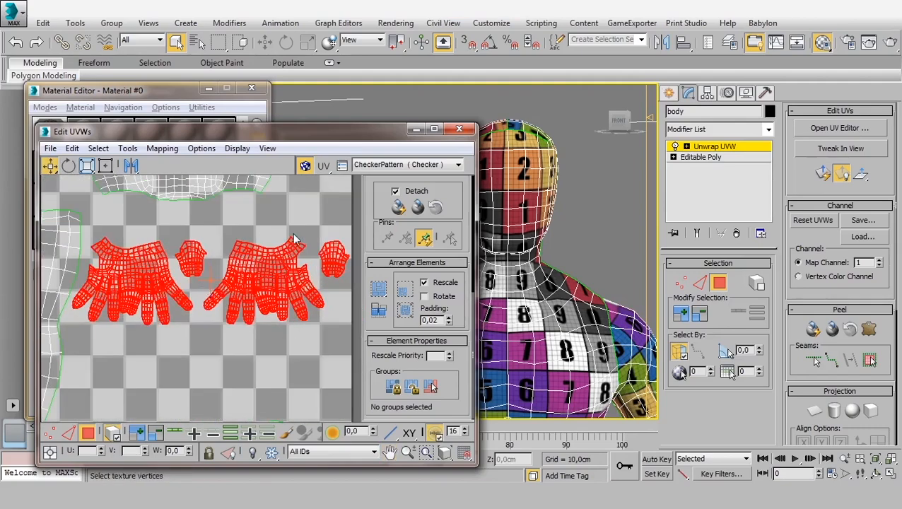
drag(338, 220, 251, 323)
drag(263, 267, 258, 268)
scroll(258, 268, down, 4)
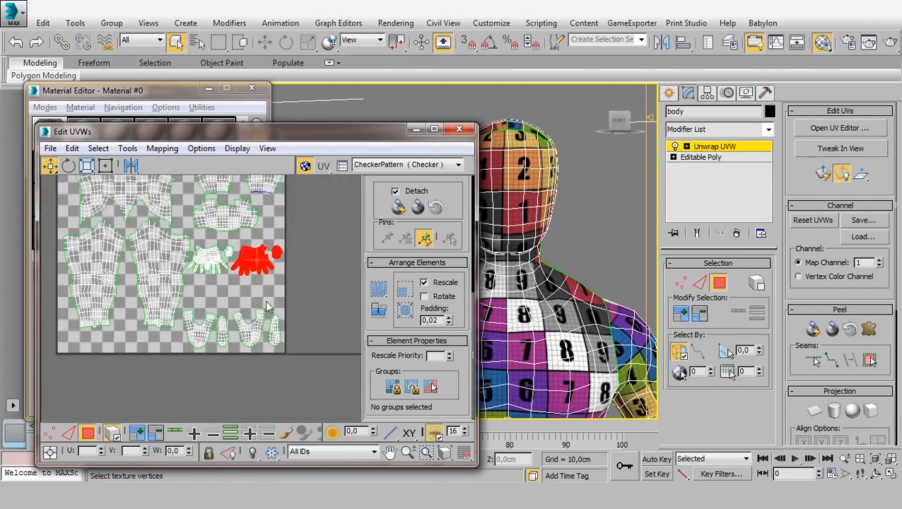
Move the second arm shell left so it no longer crosses the UV square's right border
scroll(223, 243, down, 2)
middle_drag(229, 205, 258, 270)
scroll(258, 271, up, 2)
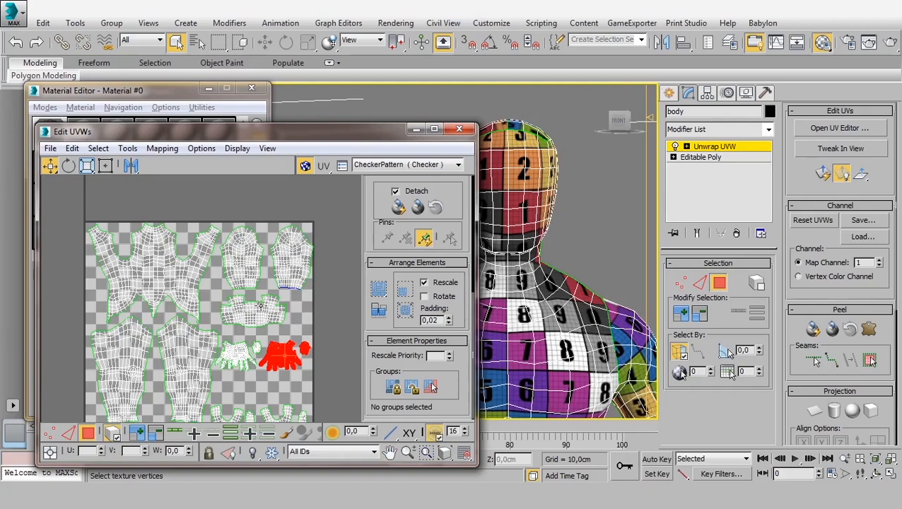
scroll(260, 306, up, 4)
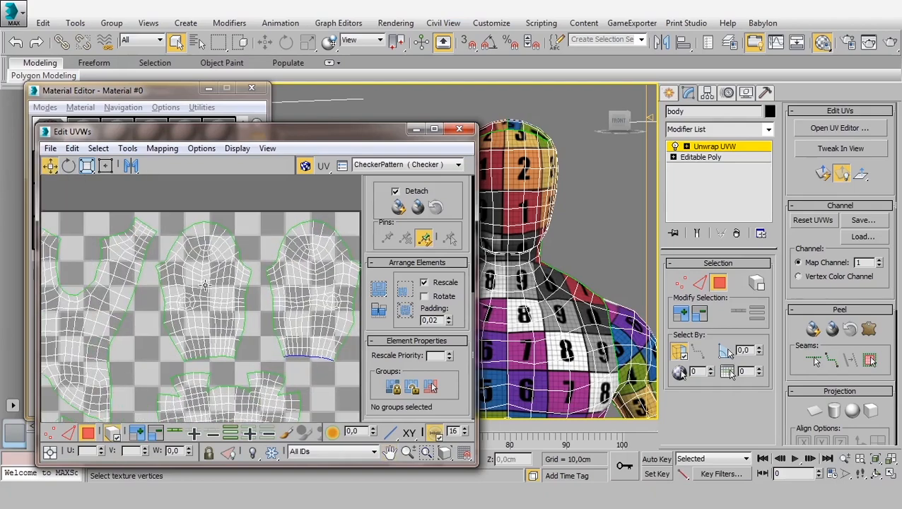
click(205, 285)
middle_drag(258, 299, 203, 299)
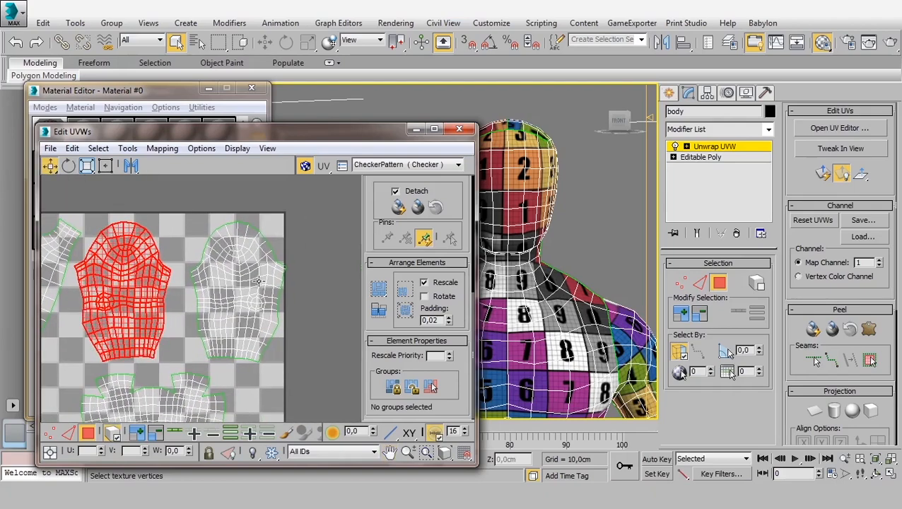
click(259, 282)
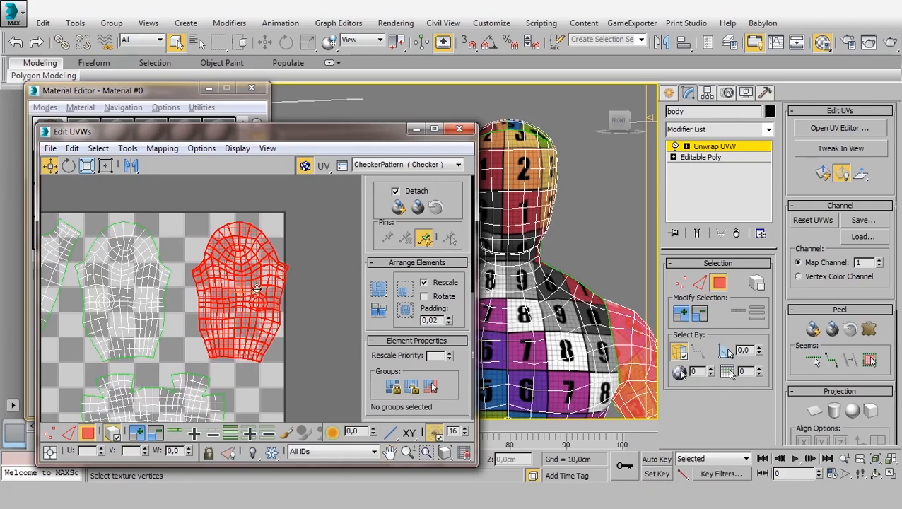
drag(256, 290, 245, 287)
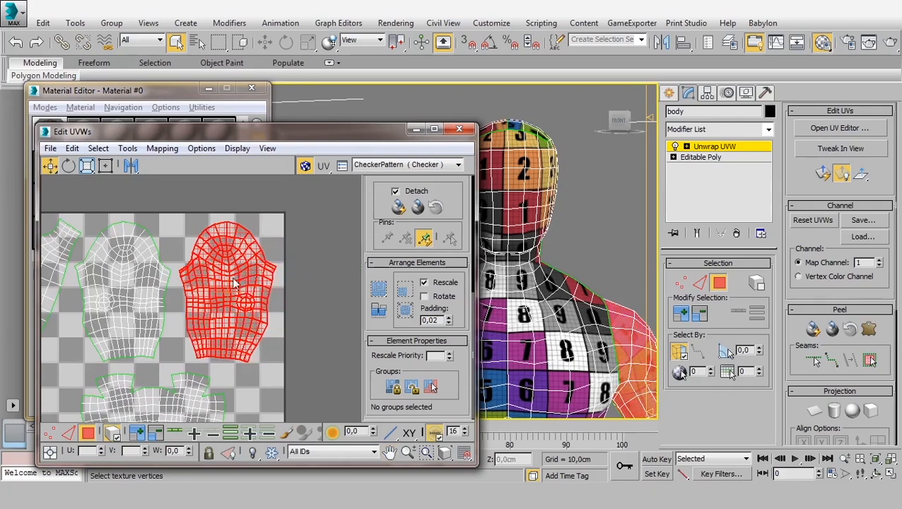
scroll(235, 282, down, 2)
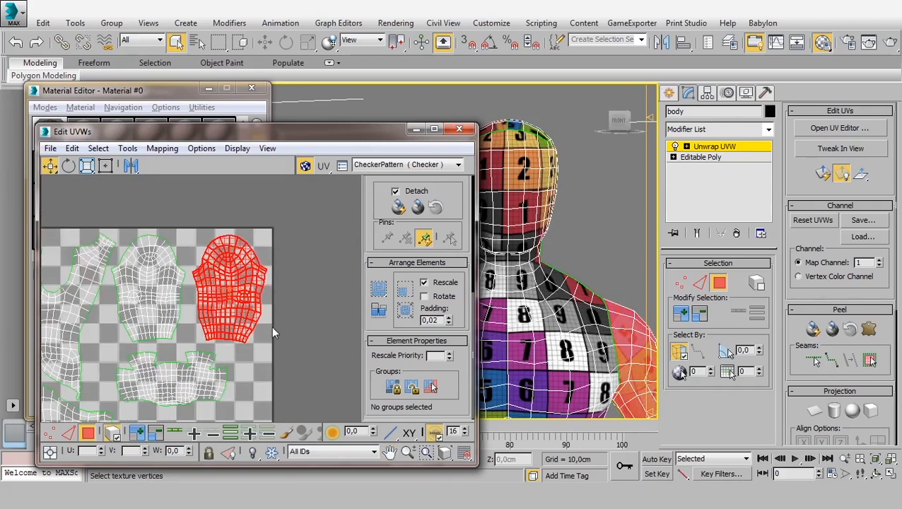
scroll(178, 247, down, 3)
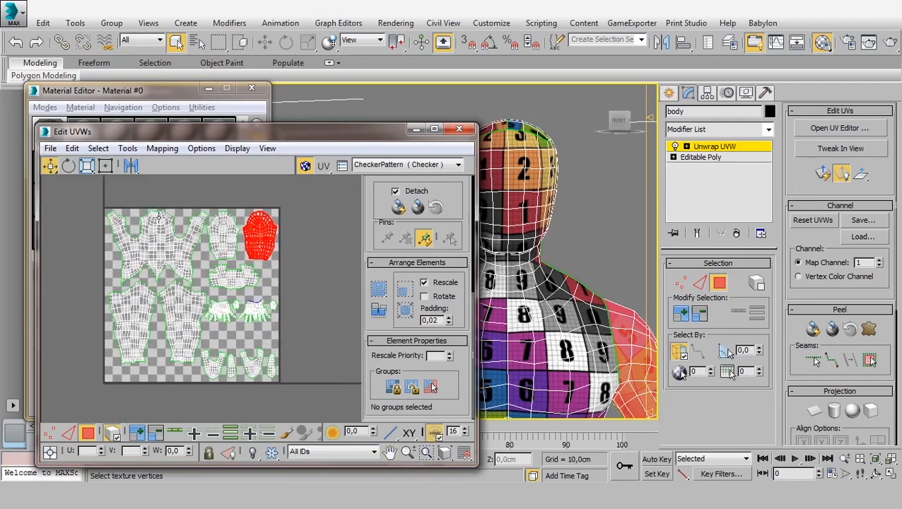
Readjust the second arm shell's position between the first arm shell and the UV square's right border
scroll(242, 304, up, 3)
drag(227, 313, 243, 313)
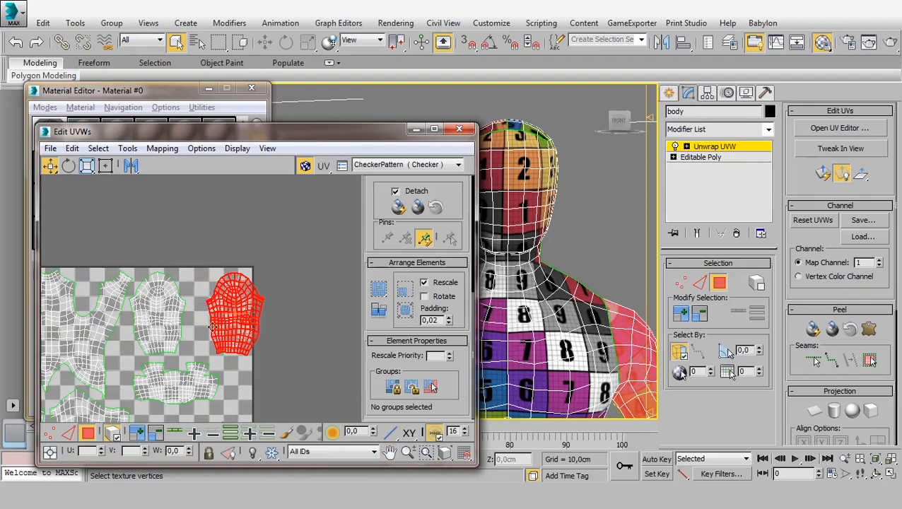
middle_drag(212, 326, 309, 318)
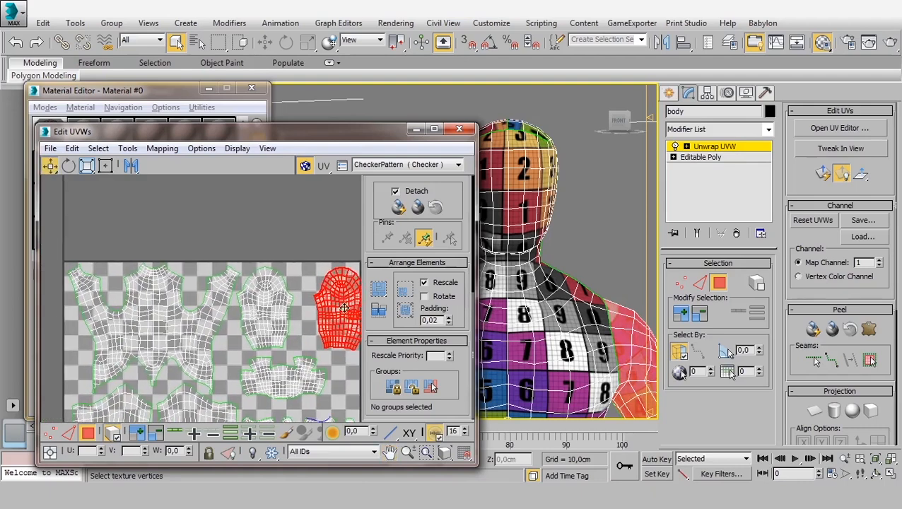
mouse_move(343, 309)
mouse_down()
mouse_move(47, 307)
mouse_move(340, 313)
mouse_move(331, 312)
mouse_up()
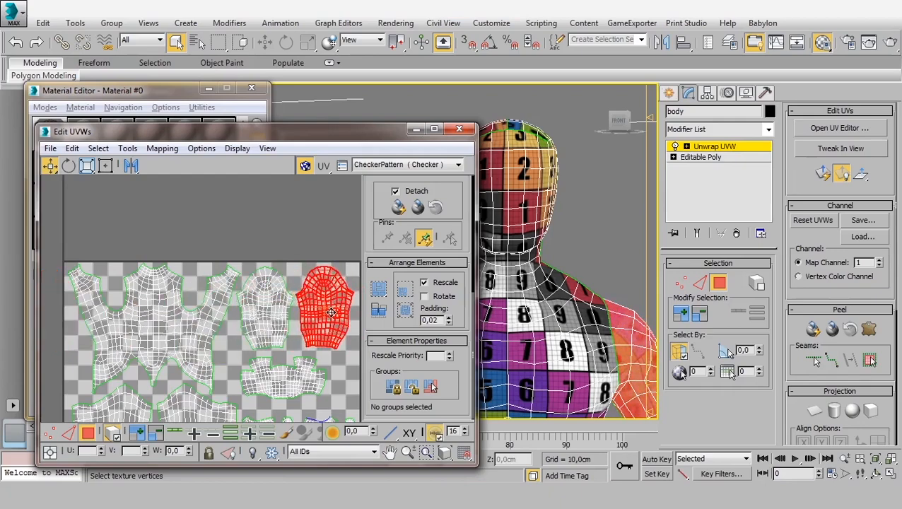
scroll(332, 313, up, 3)
middle_drag(332, 312, 252, 318)
drag(244, 322, 246, 319)
Check the finished packing by selecting the torso shell and all shells together inside the UV square
scroll(246, 319, down, 7)
middle_drag(246, 320, 282, 236)
drag(327, 205, 108, 369)
scroll(255, 198, up, 1)
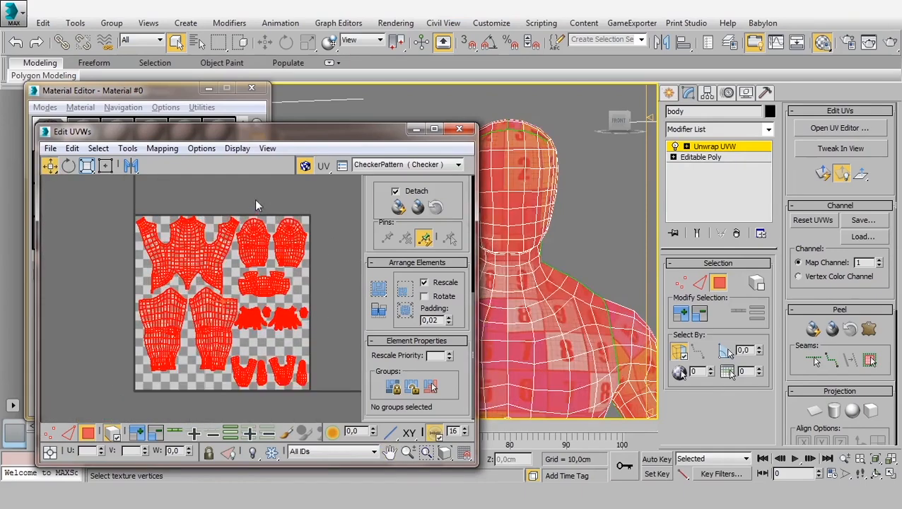
scroll(157, 239, up, 3)
click(188, 255)
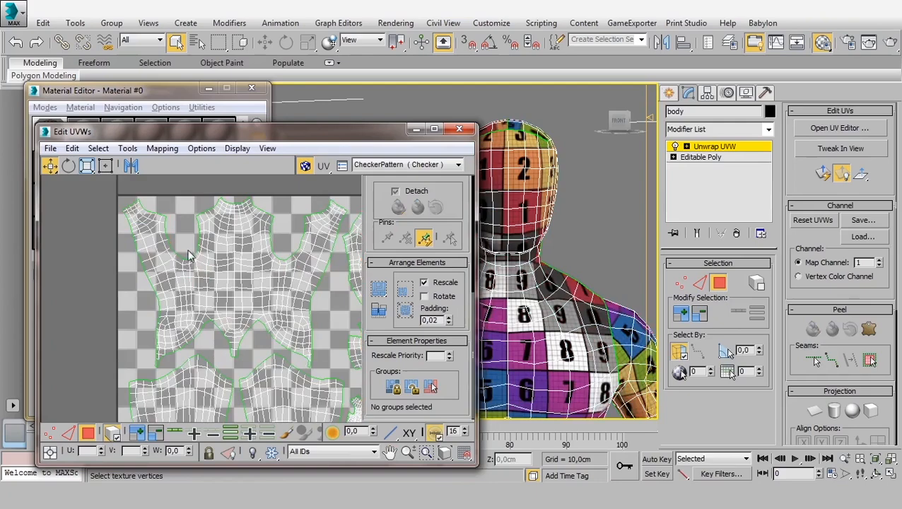
click(212, 262)
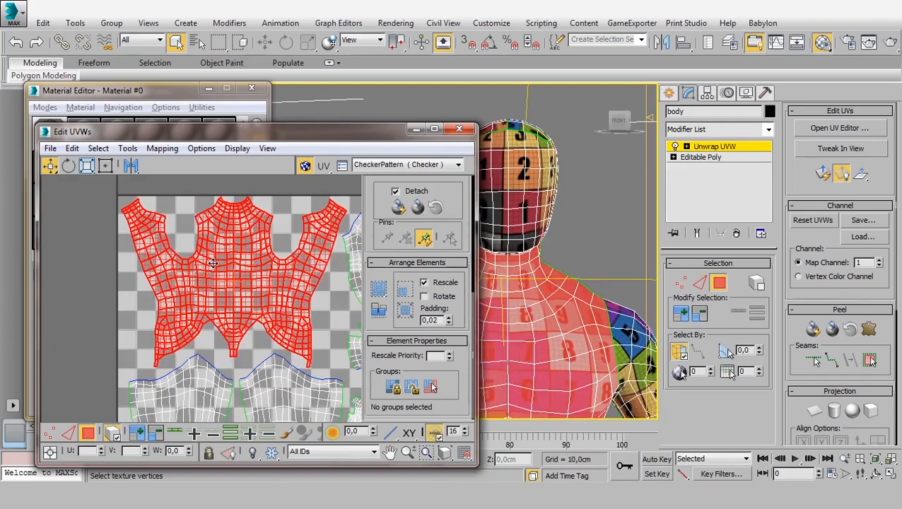
scroll(215, 246, down, 5)
middle_drag(301, 241, 267, 242)
drag(306, 199, 113, 428)
scroll(212, 283, up, 3)
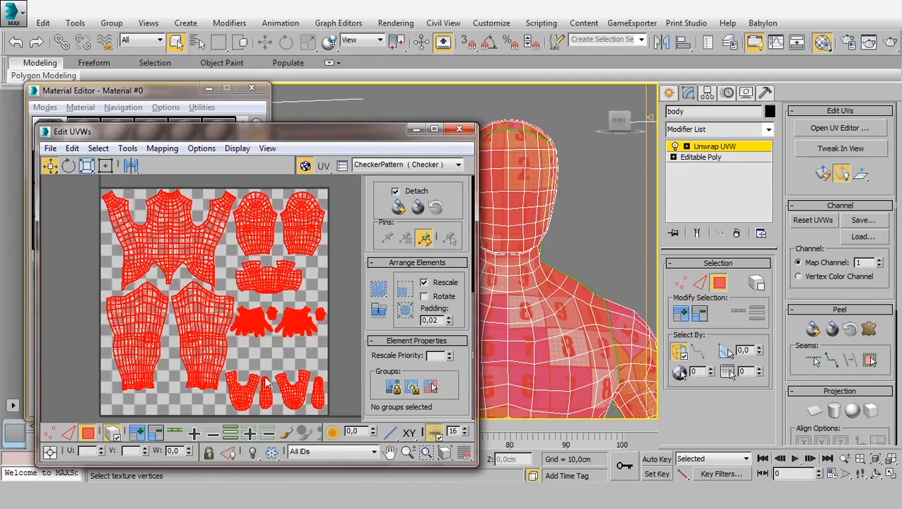
Close the UV editor and collapse the body's whole modifier stack, accepting the warning
click(459, 129)
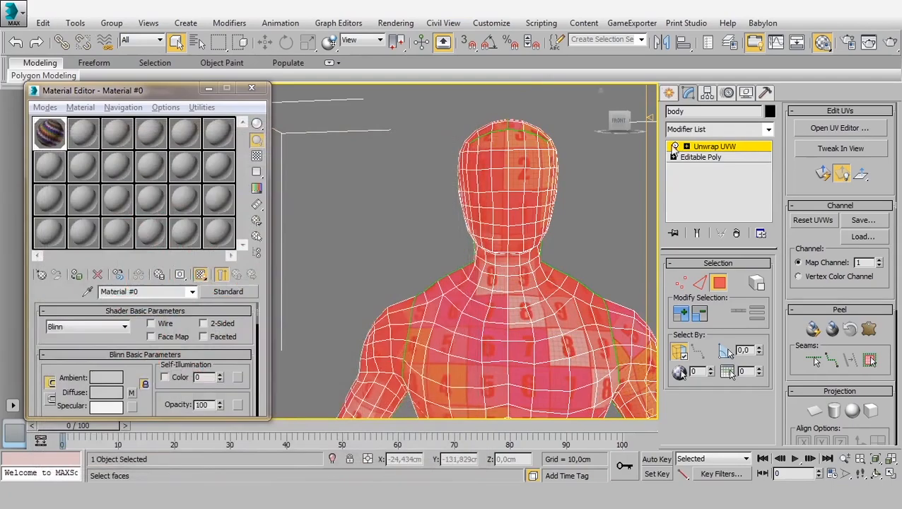
click(712, 147)
right_click(713, 148)
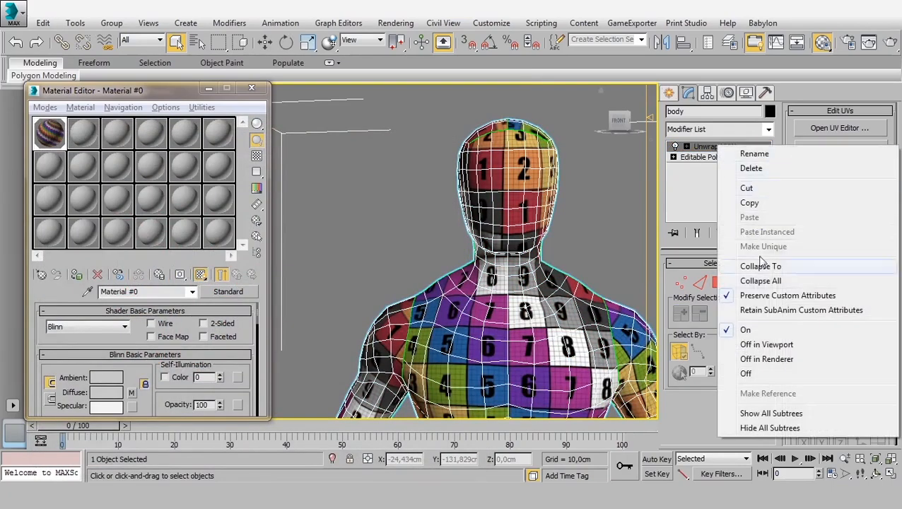
click(776, 282)
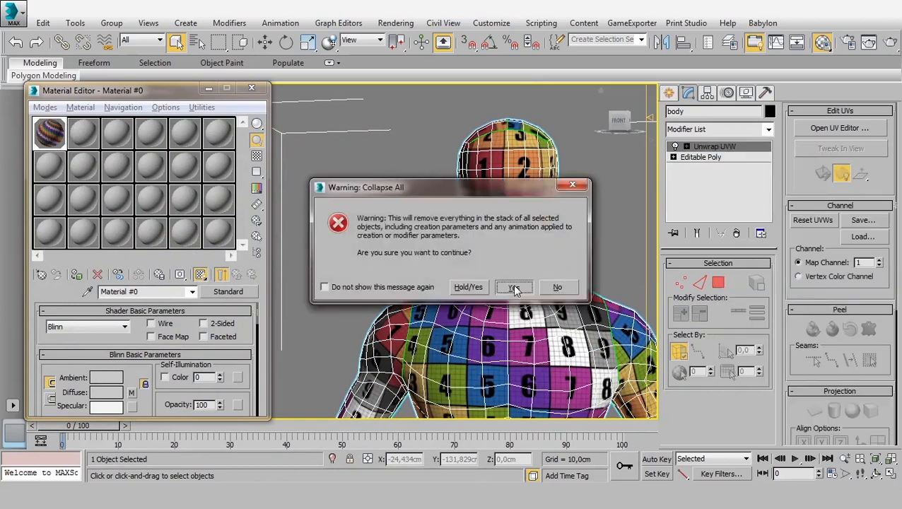
click(514, 287)
Close the Material Editor and select the whole body in the viewport
click(608, 235)
scroll(533, 296, down, 5)
middle_drag(533, 302, 453, 160)
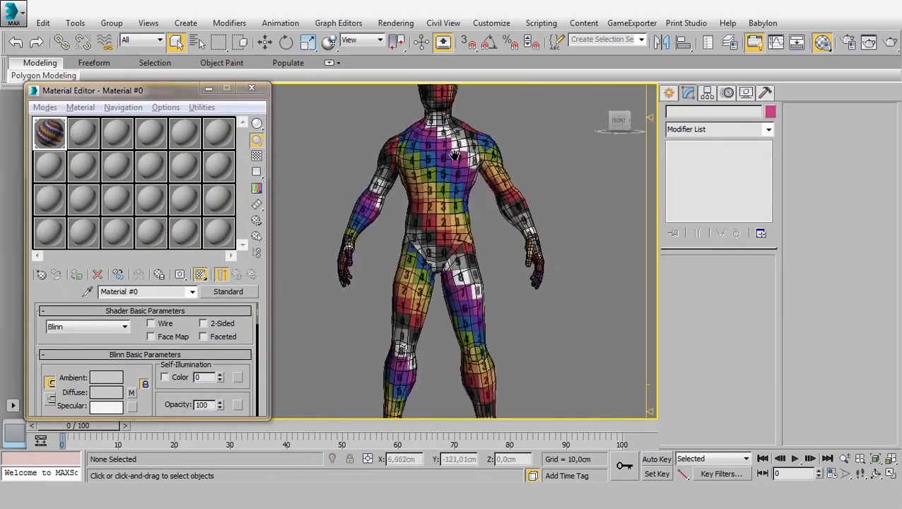
scroll(449, 238, down, 2)
click(475, 239)
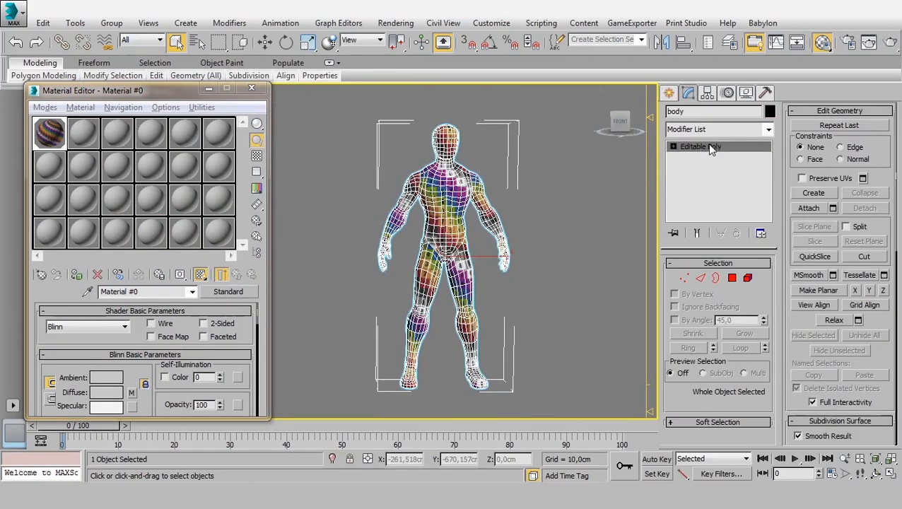
click(251, 88)
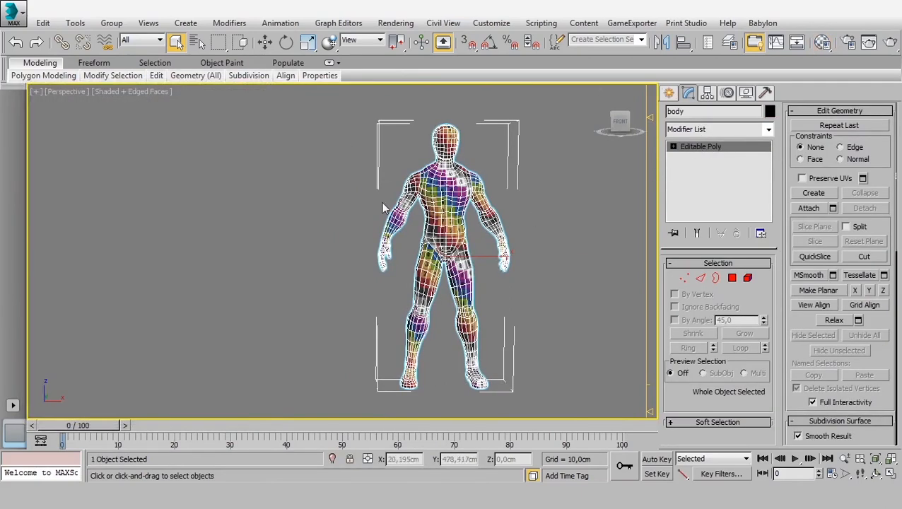
middle_drag(382, 207, 323, 214)
click(323, 214)
click(388, 201)
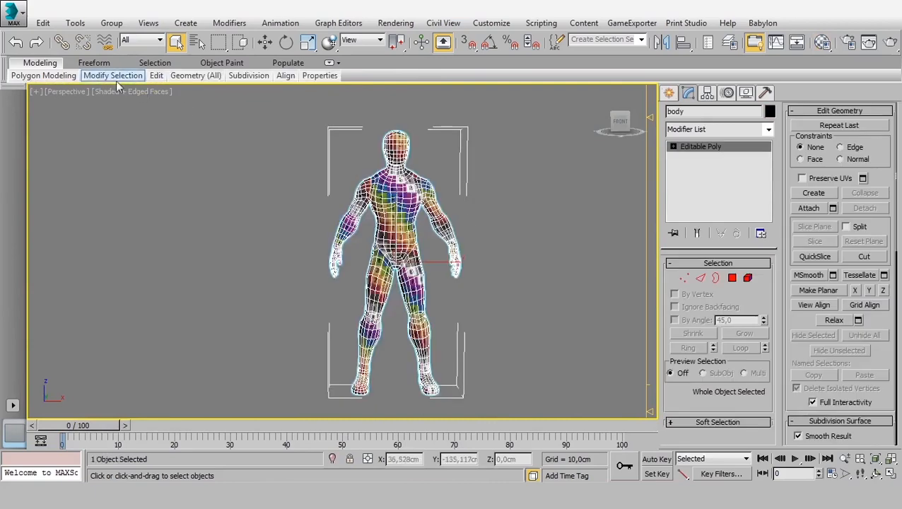
Start exporting only the selected body and choose the H:\tutorial folder as the destination
click(11, 14)
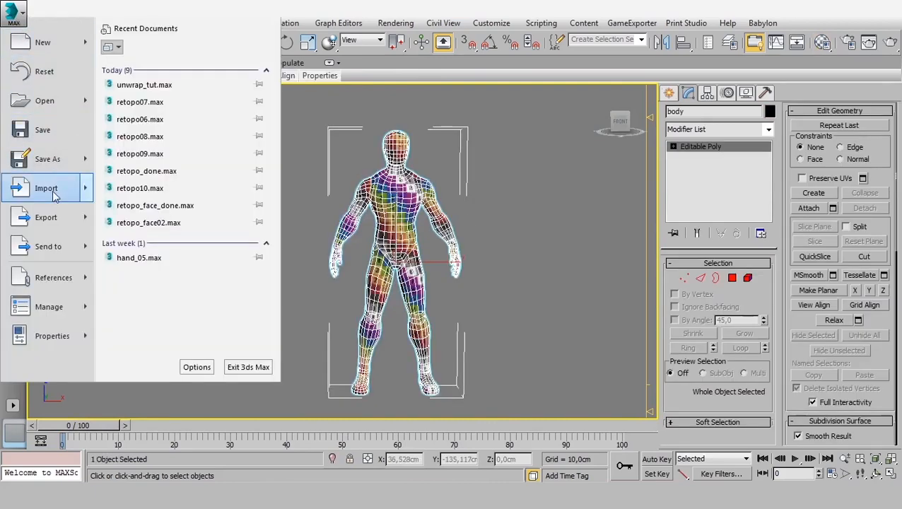
mouse_move(89, 223)
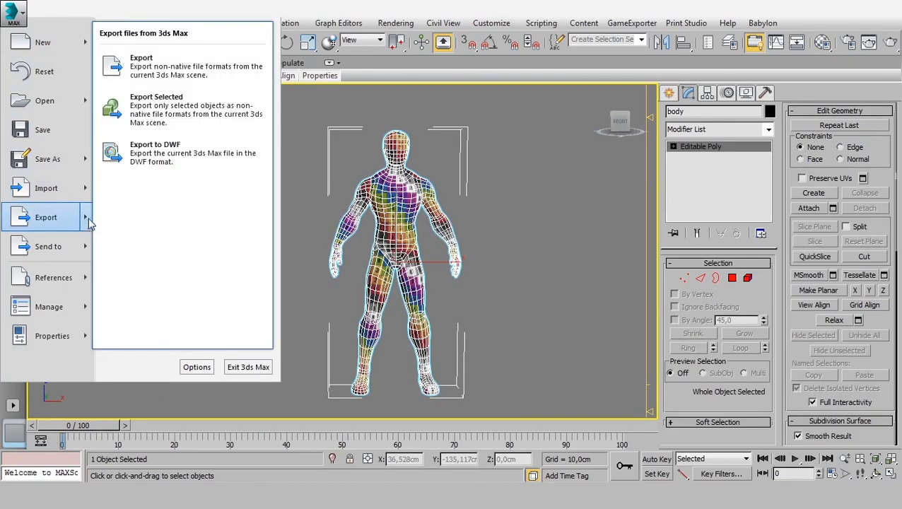
click(168, 116)
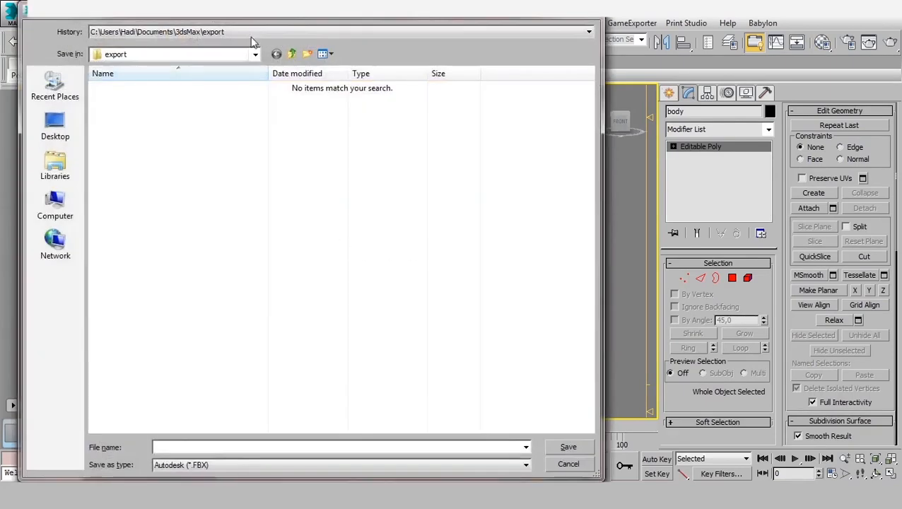
click(250, 32)
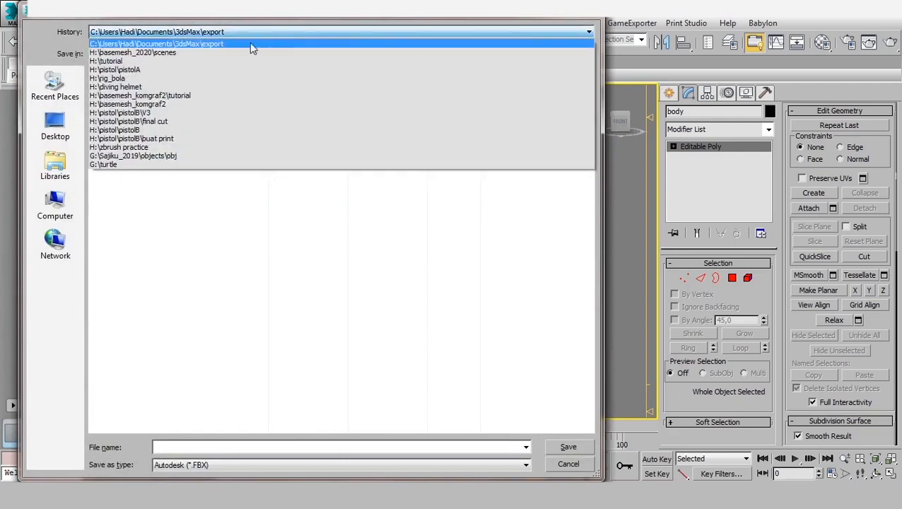
click(157, 61)
Set the export format to gw::OBJ-Exporter (*.OBJ), name the file unwrap_done and save it
click(259, 464)
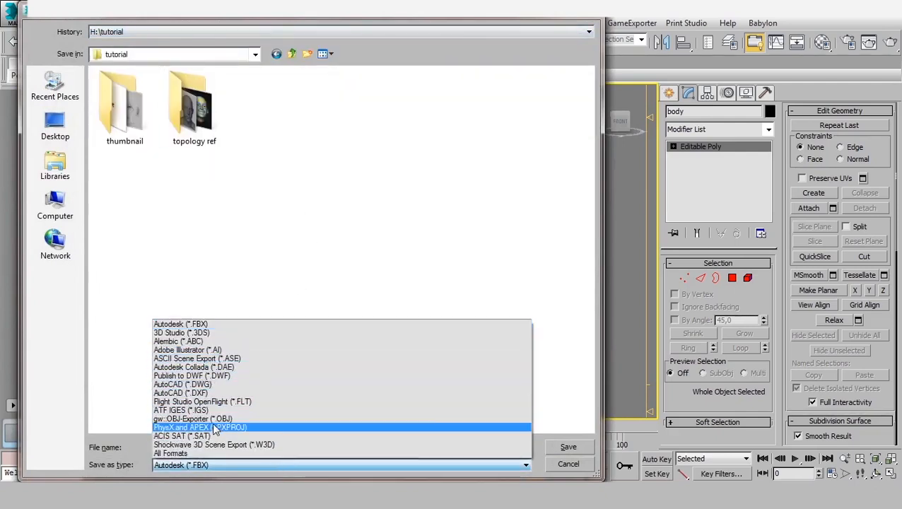
click(214, 419)
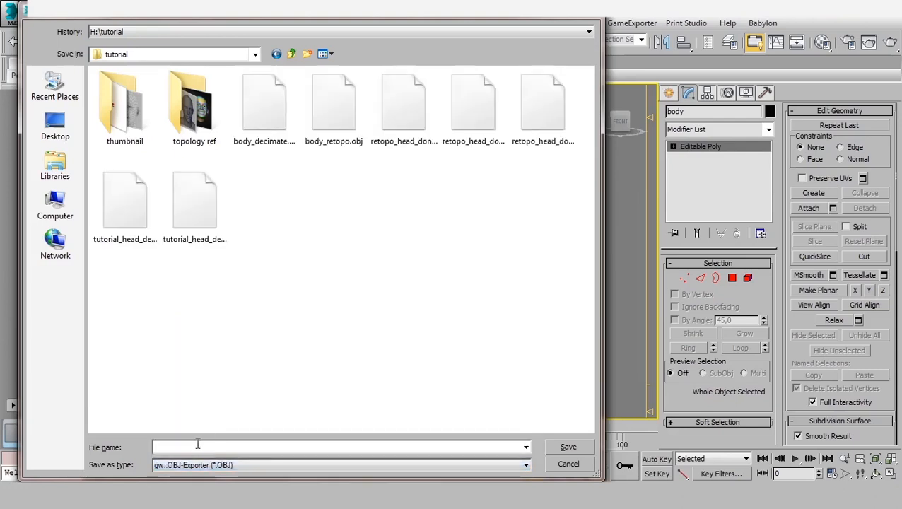
click(197, 446)
text(unwrap_)
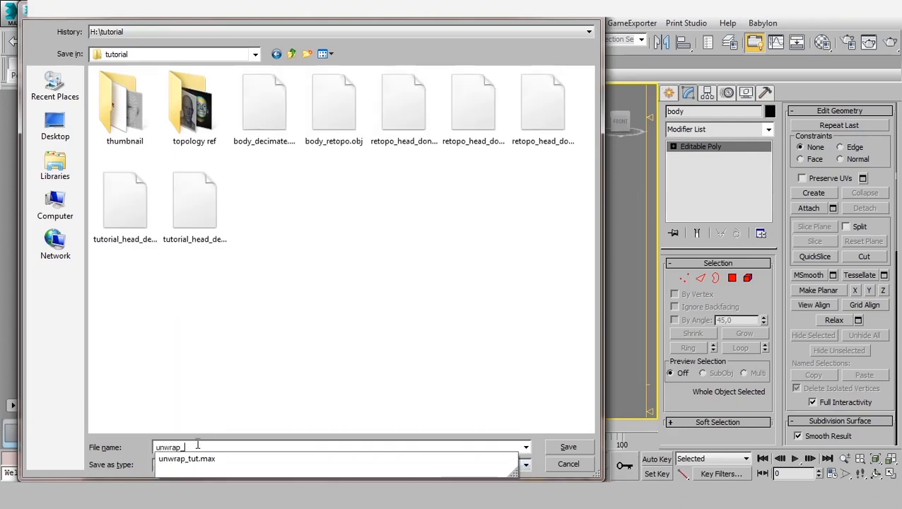
text(done)
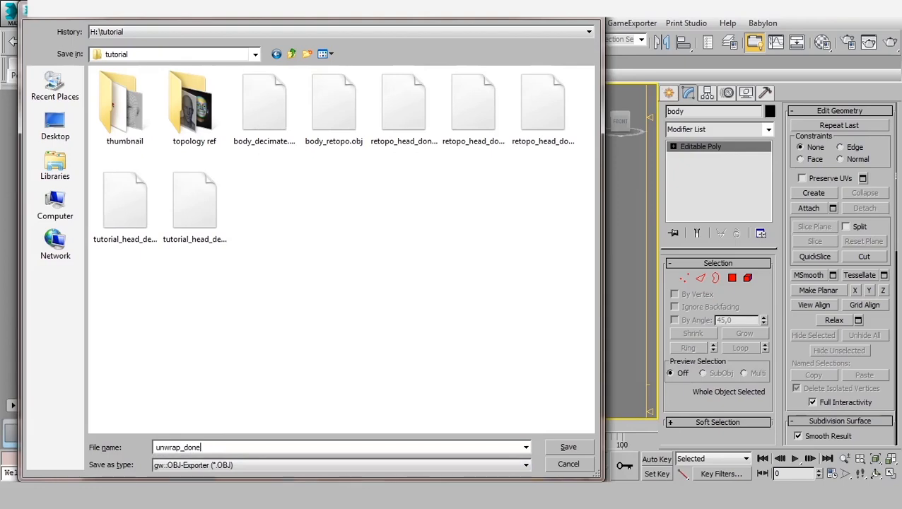
click(568, 446)
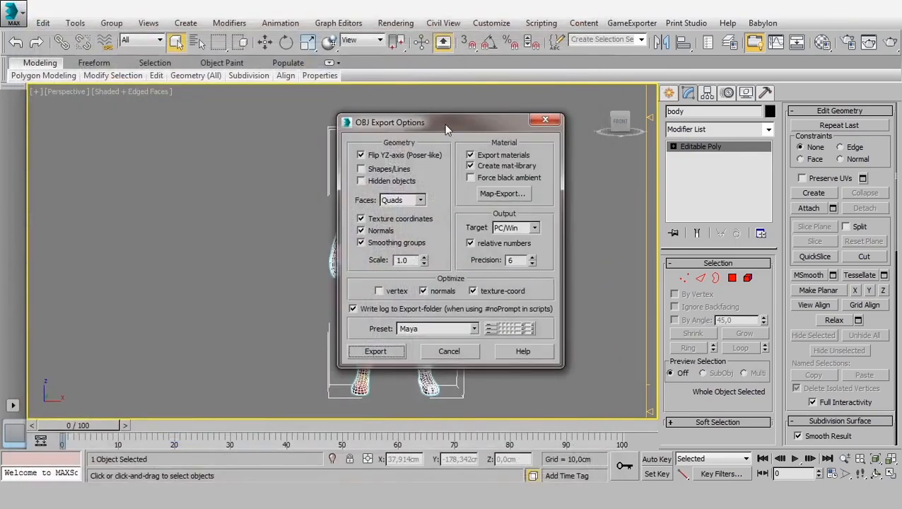
Apply the ZBrush preset to the OBJ export options, export the body and close the export statistics
drag(447, 127, 438, 122)
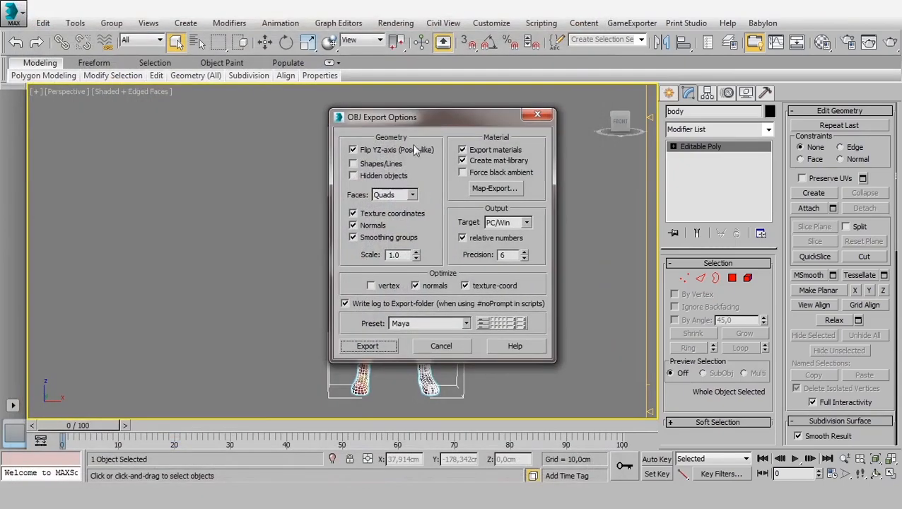
click(417, 322)
click(416, 314)
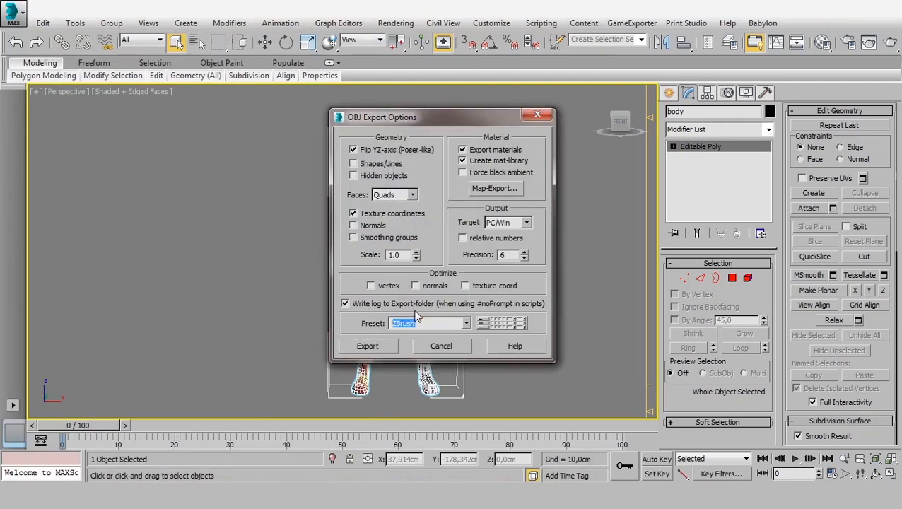
click(378, 345)
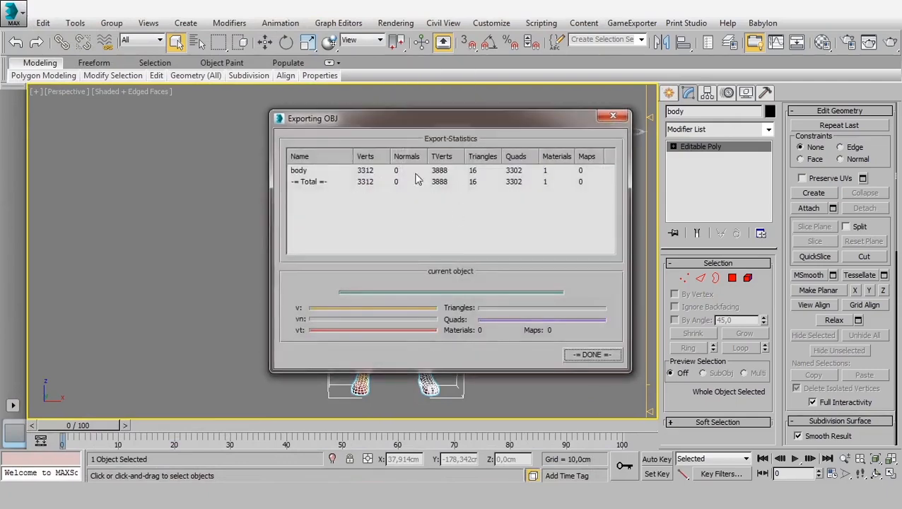
click(590, 355)
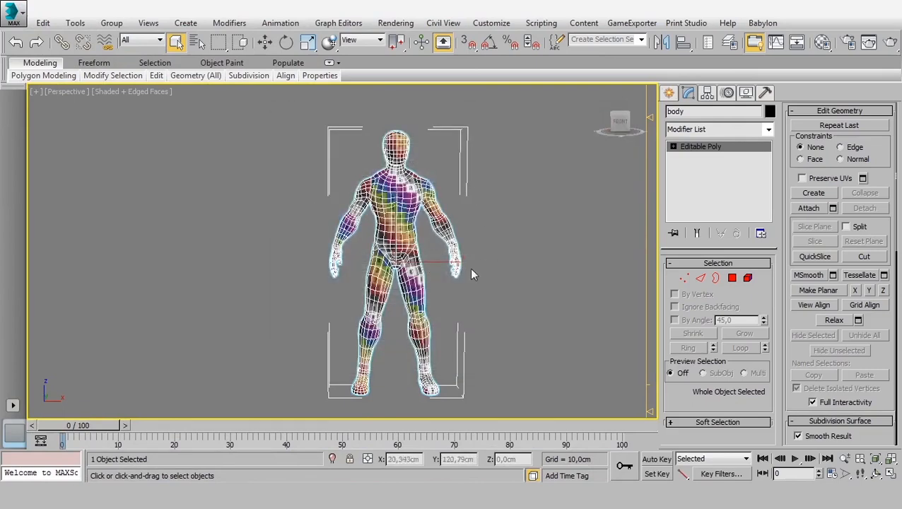
Deselect the body in the viewport
click(502, 283)
click(428, 187)
click(504, 245)
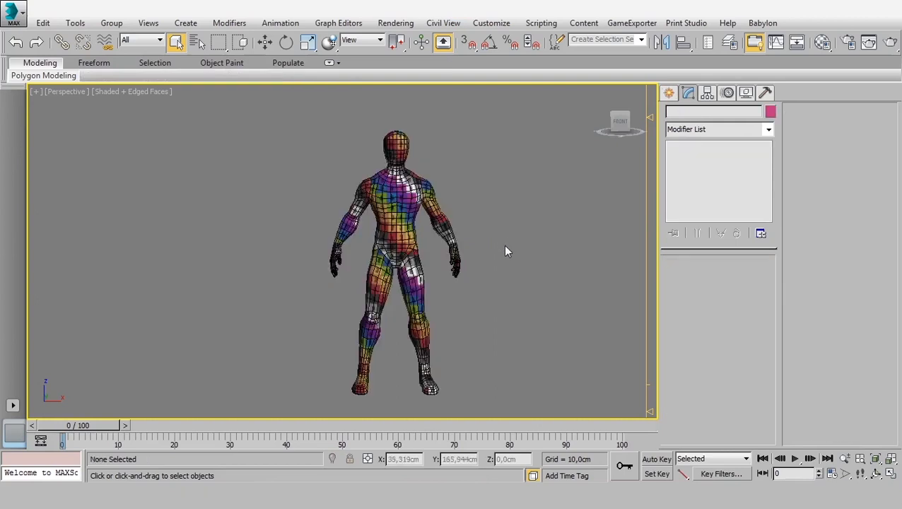